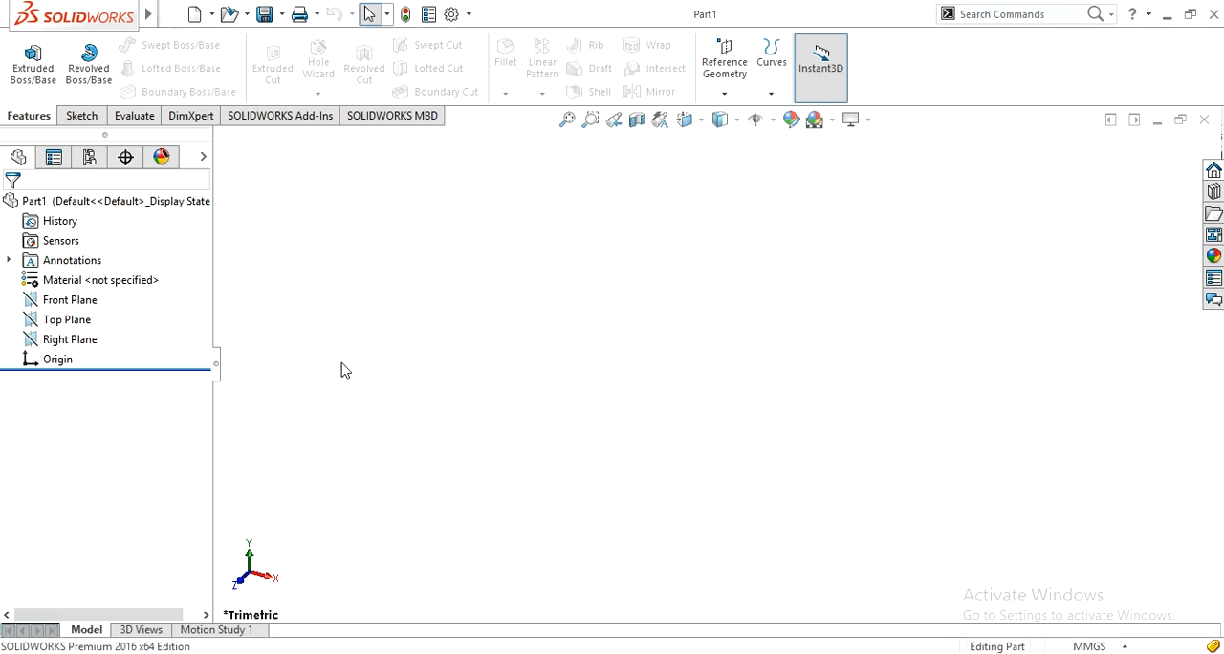
Step: Start a sketch on the Front Plane and draw a circle about 74 mm in diameter centred on the origin
{"action": "left_click", "coordinate": [36, 300]}
{"action": "left_click", "coordinate": [47, 277]}
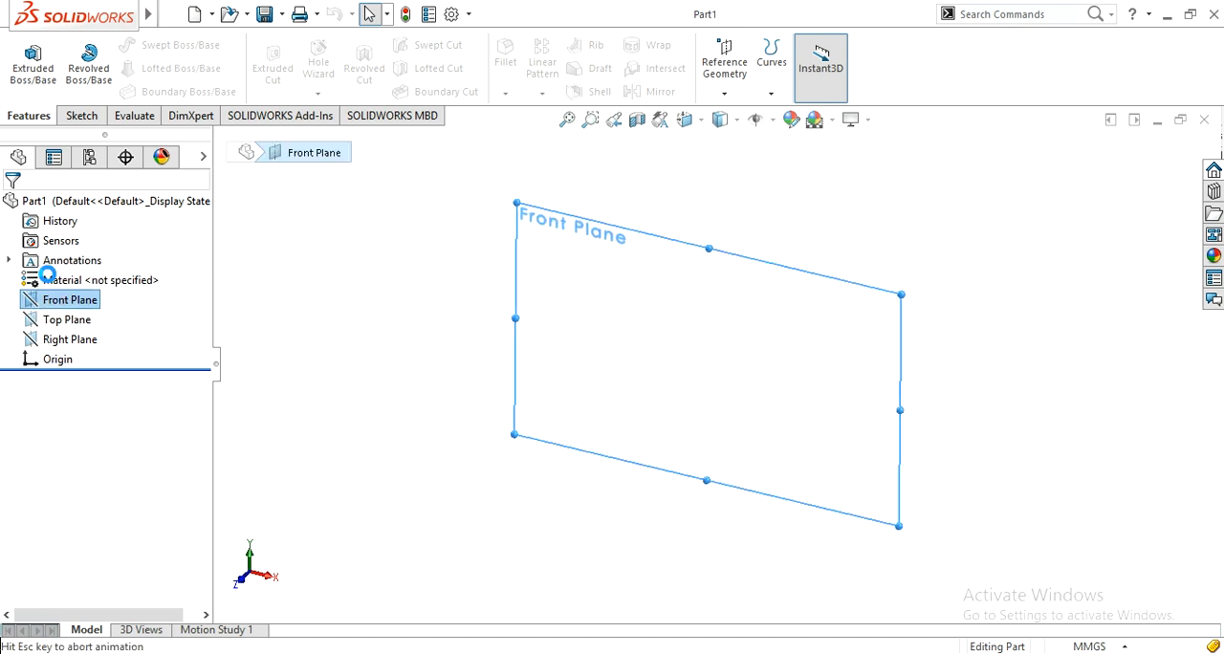
{"action": "left_click", "coordinate": [366, 329]}
{"action": "left_click", "coordinate": [26, 118]}
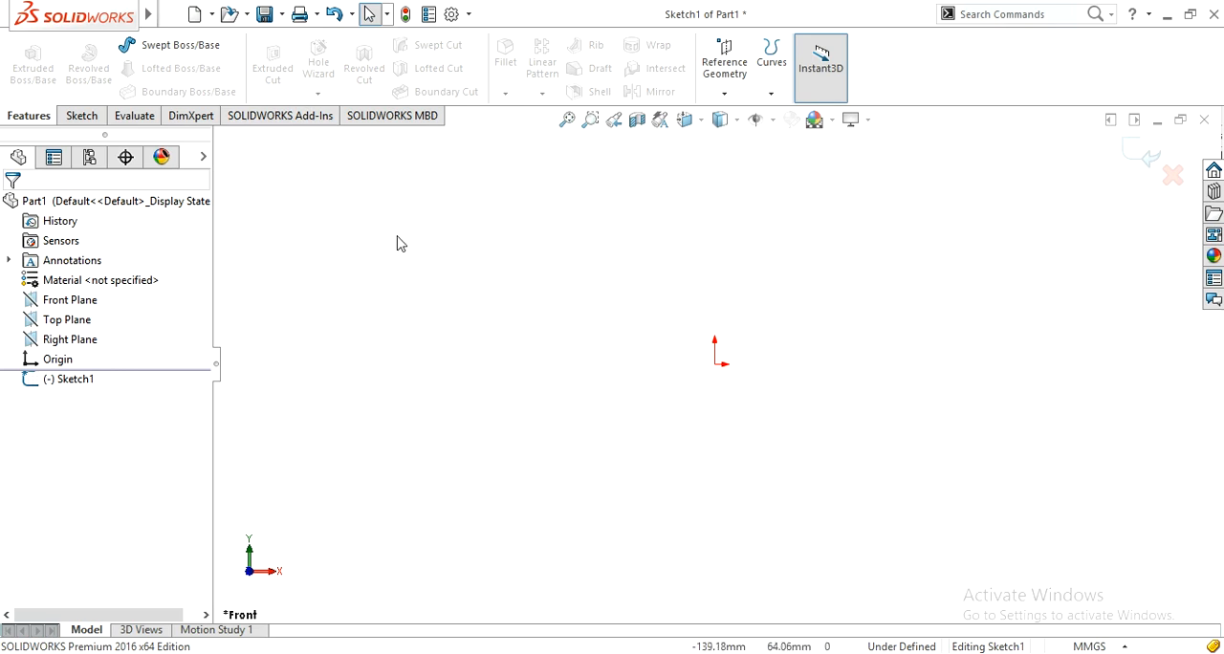
{"action": "left_click", "coordinate": [96, 119]}
{"action": "left_click", "coordinate": [153, 45]}
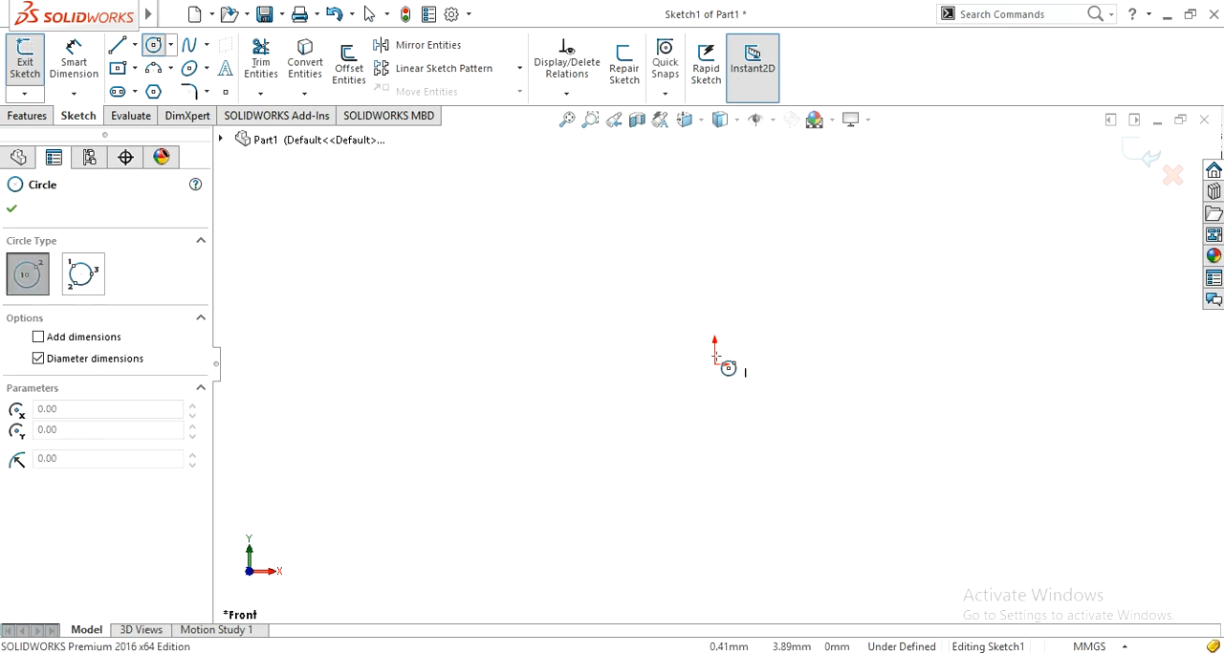
{"action": "left_click_drag", "start_coordinate": [715, 364], "coordinate": [715, 311]}
{"action": "left_click", "coordinate": [712, 283]}
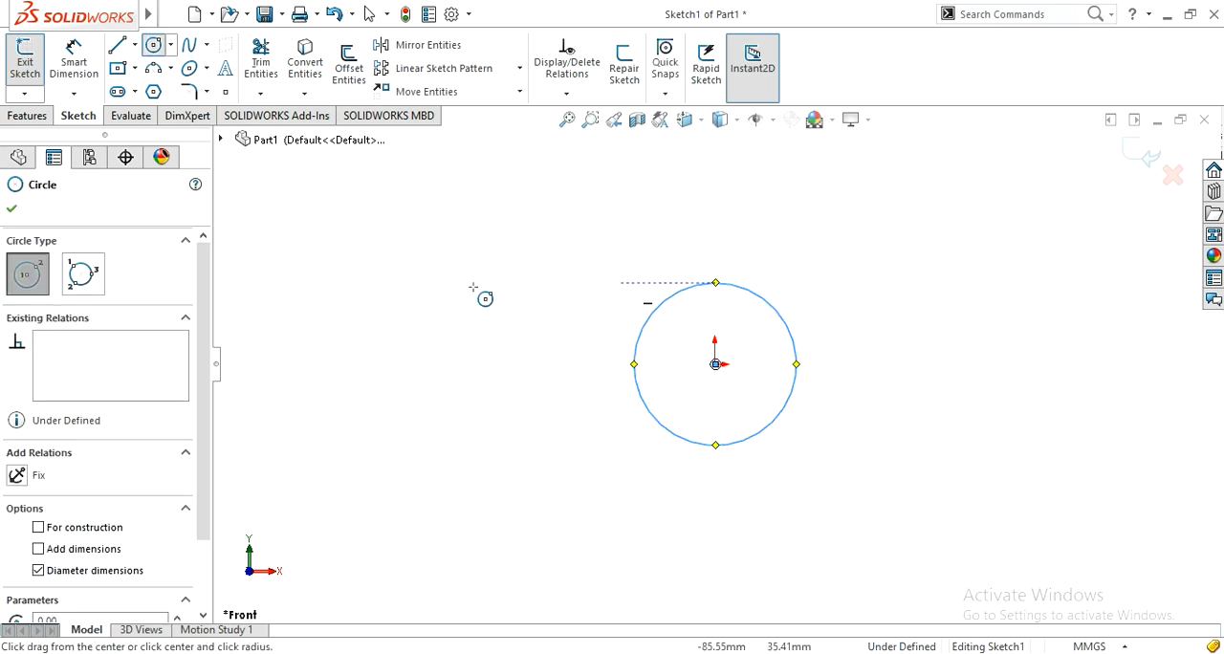
Step: Dimension the circle's diameter as 100 mm and exit the sketch
{"action": "right_click_drag", "start_coordinate": [458, 365], "coordinate": [459, 285]}
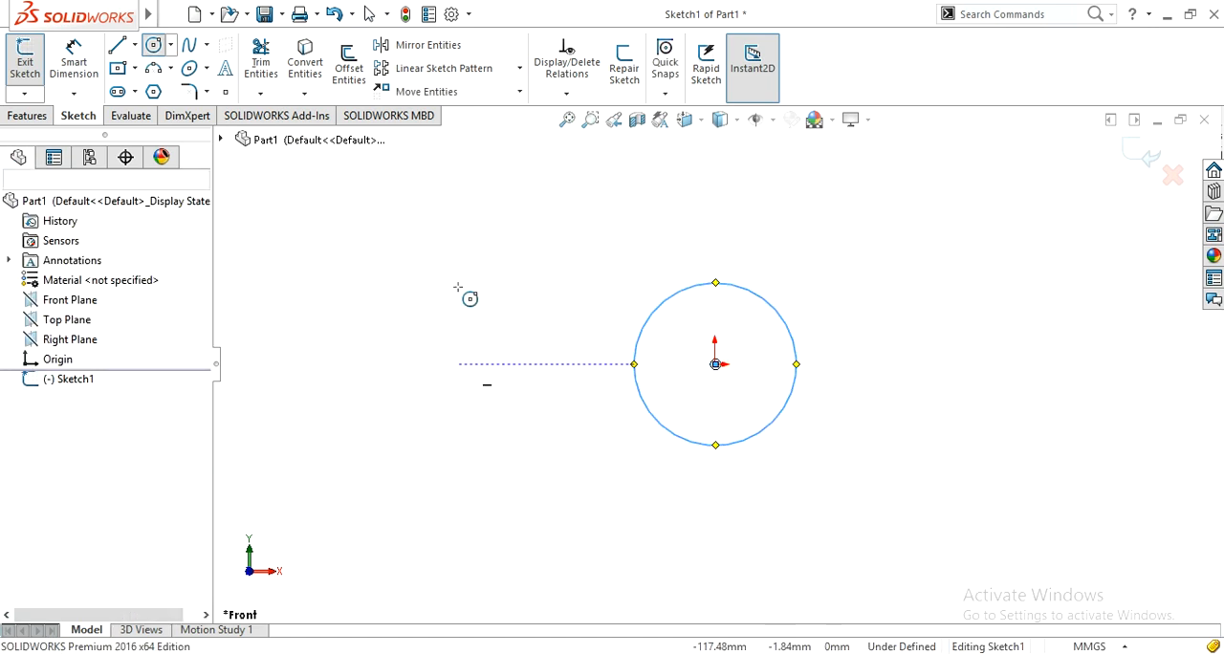
{"action": "left_click", "coordinate": [669, 438]}
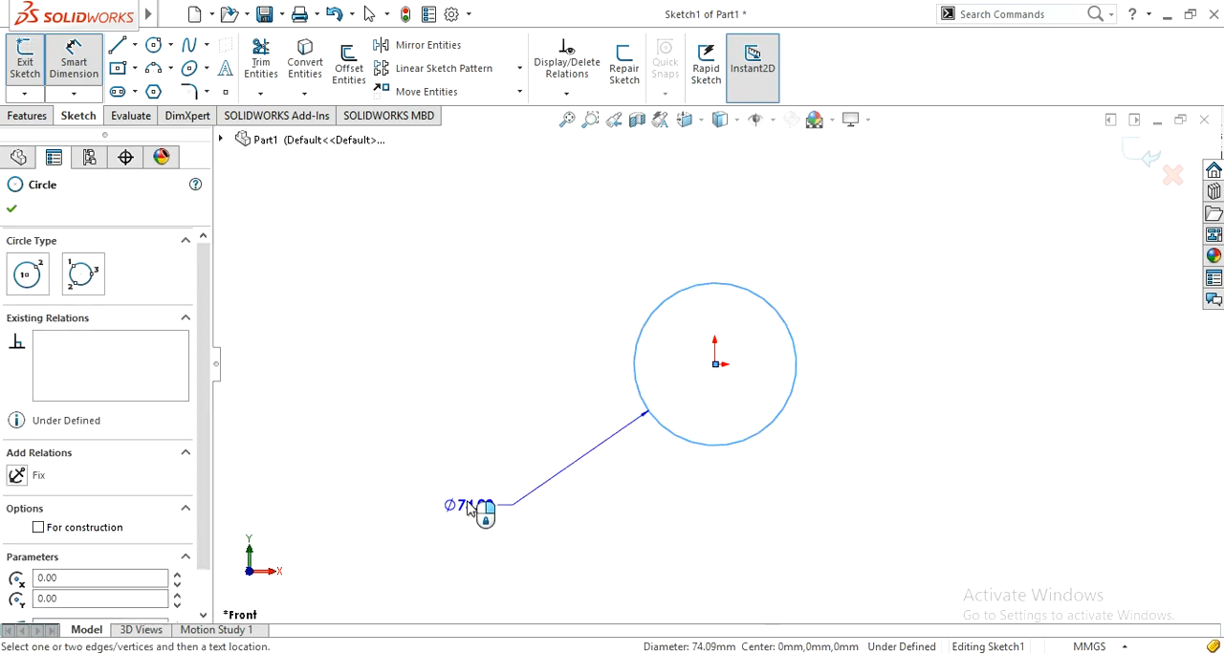
{"action": "left_click", "coordinate": [467, 497]}
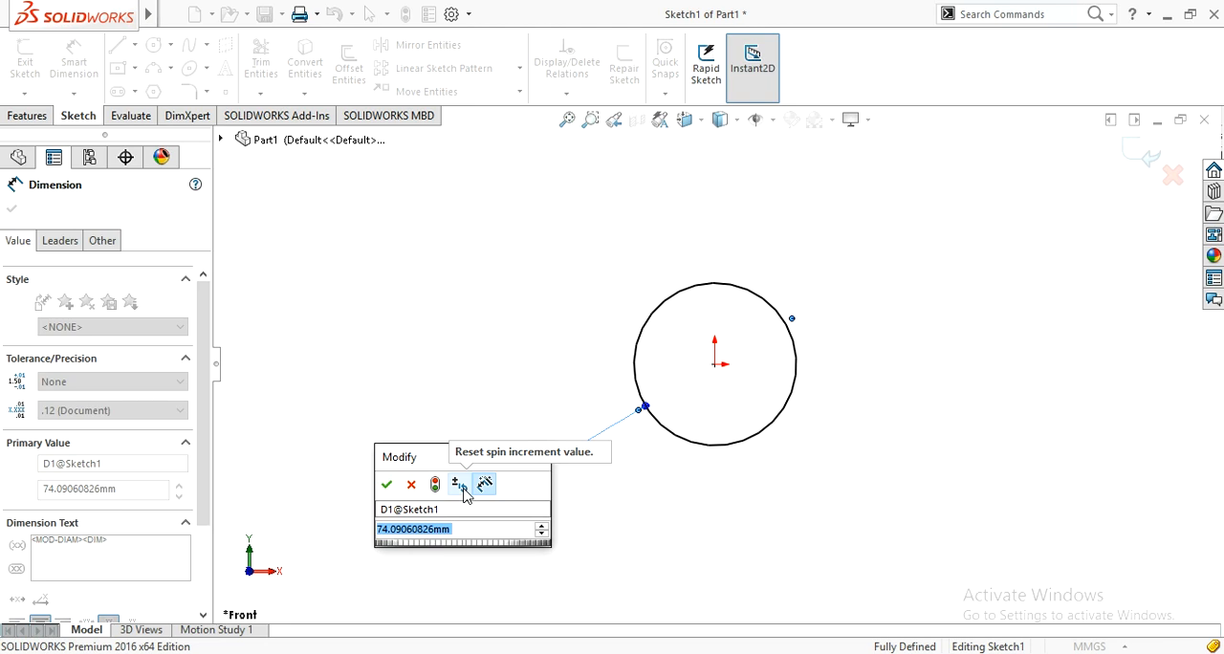
{"action": "type", "text": "100"}
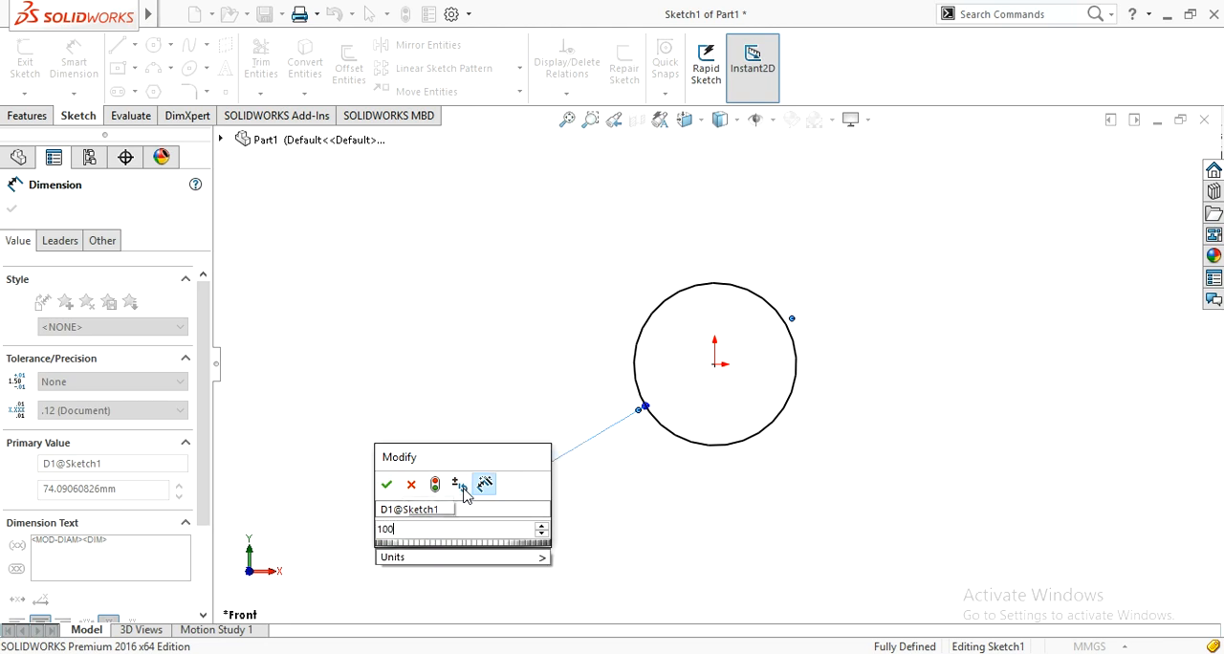
{"action": "key", "text": "Return"}
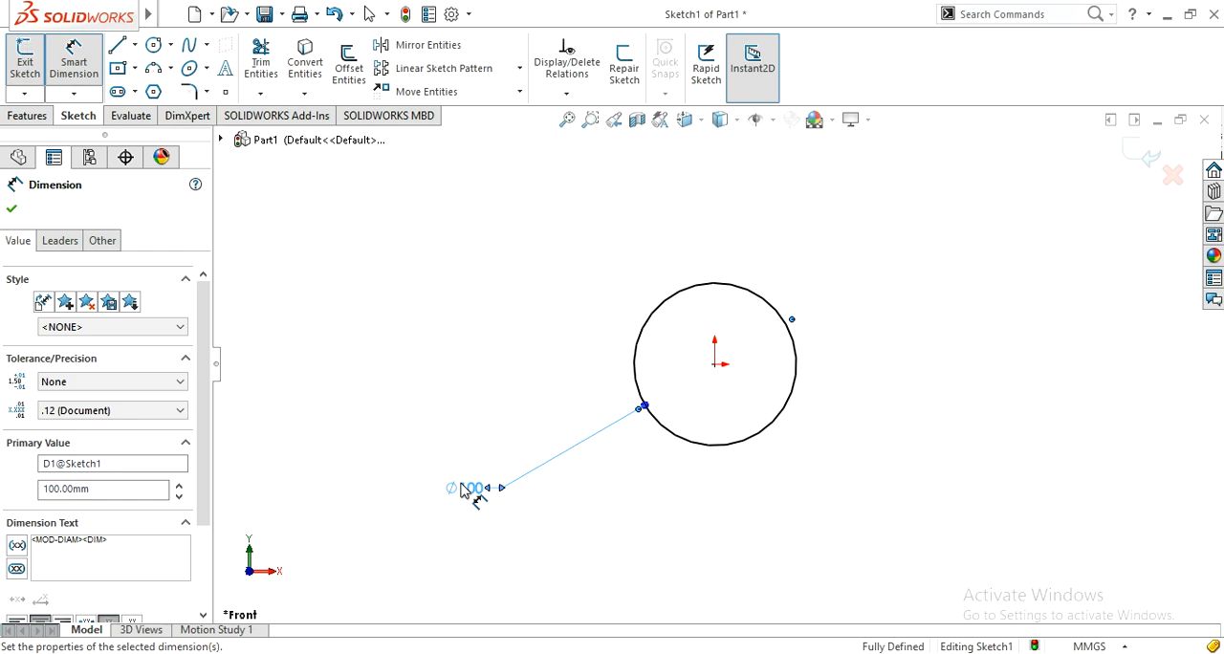
{"action": "left_click", "coordinate": [1136, 170]}
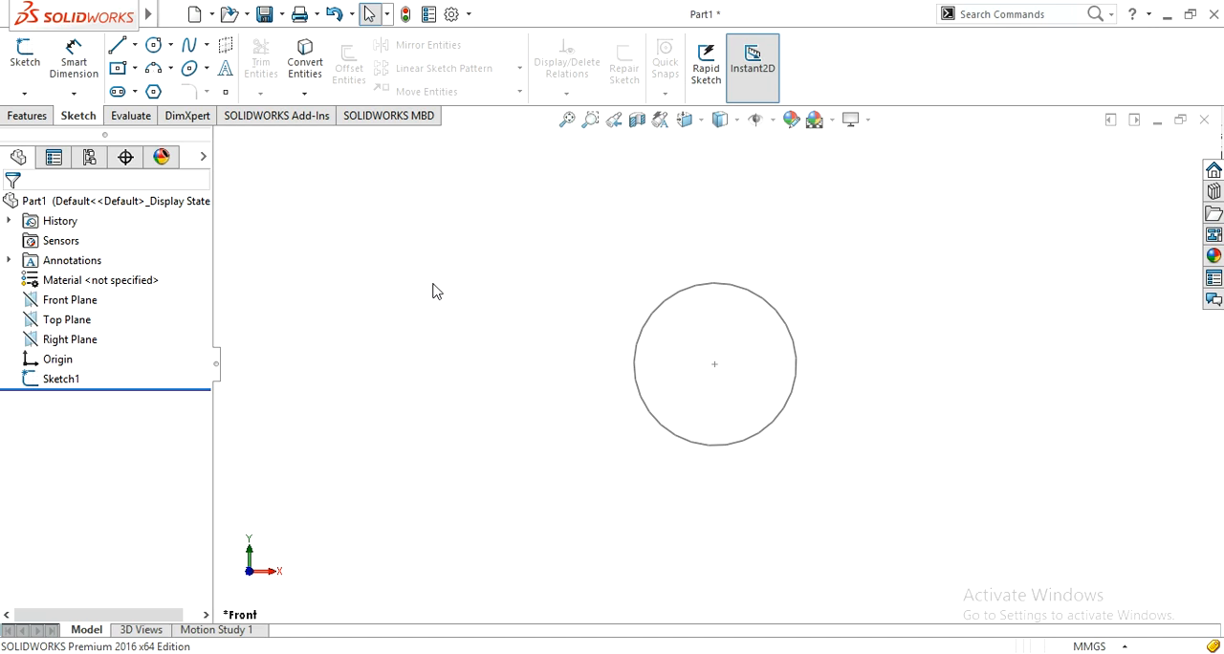
Step: Start a new reference plane with the Front Plane as its first reference
{"action": "left_click", "coordinate": [27, 116]}
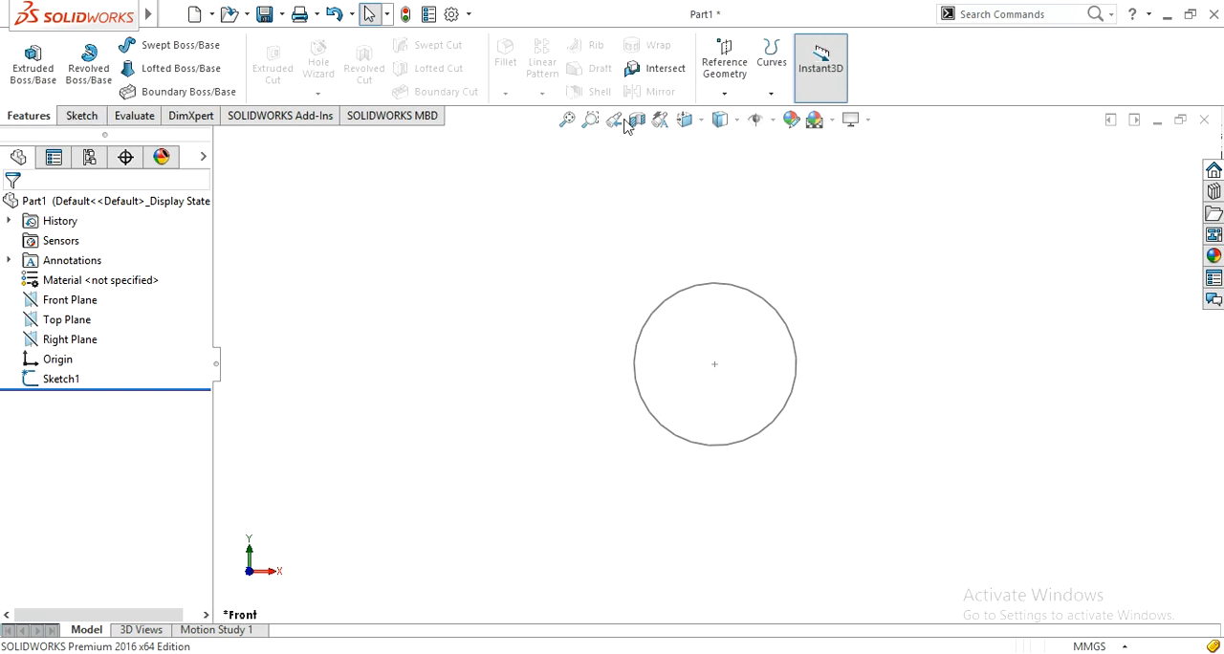
{"action": "left_click", "coordinate": [736, 87]}
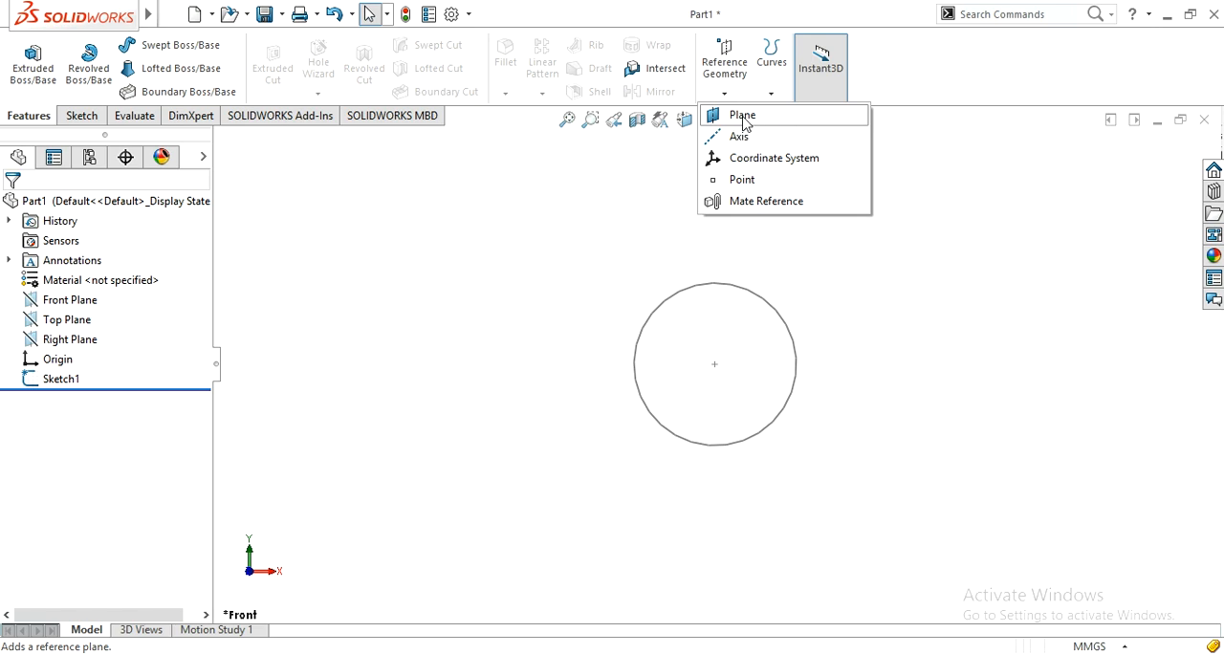
{"action": "left_click", "coordinate": [736, 116]}
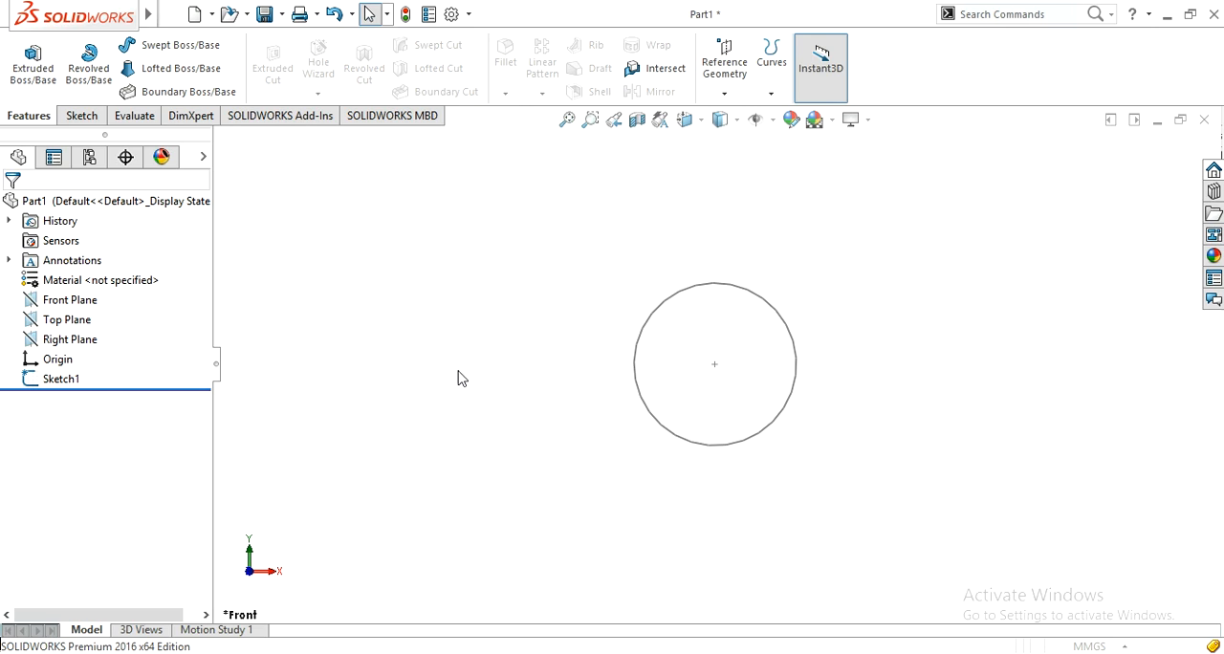
{"action": "left_click", "coordinate": [458, 371]}
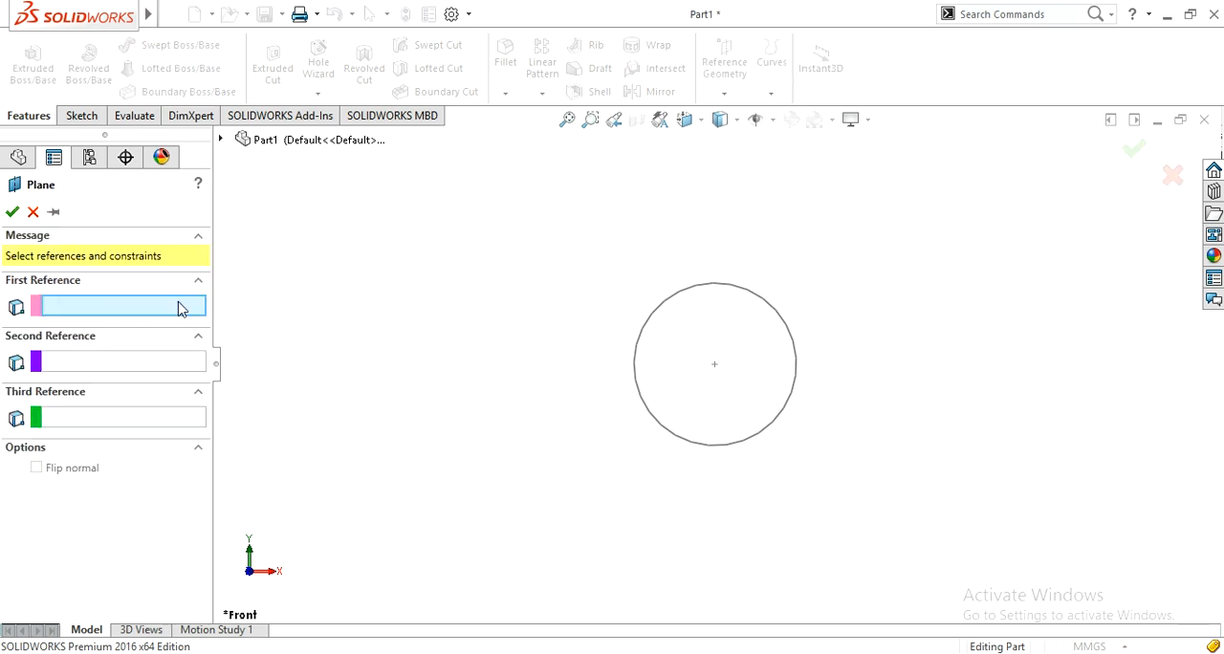
{"action": "left_click", "coordinate": [220, 139]}
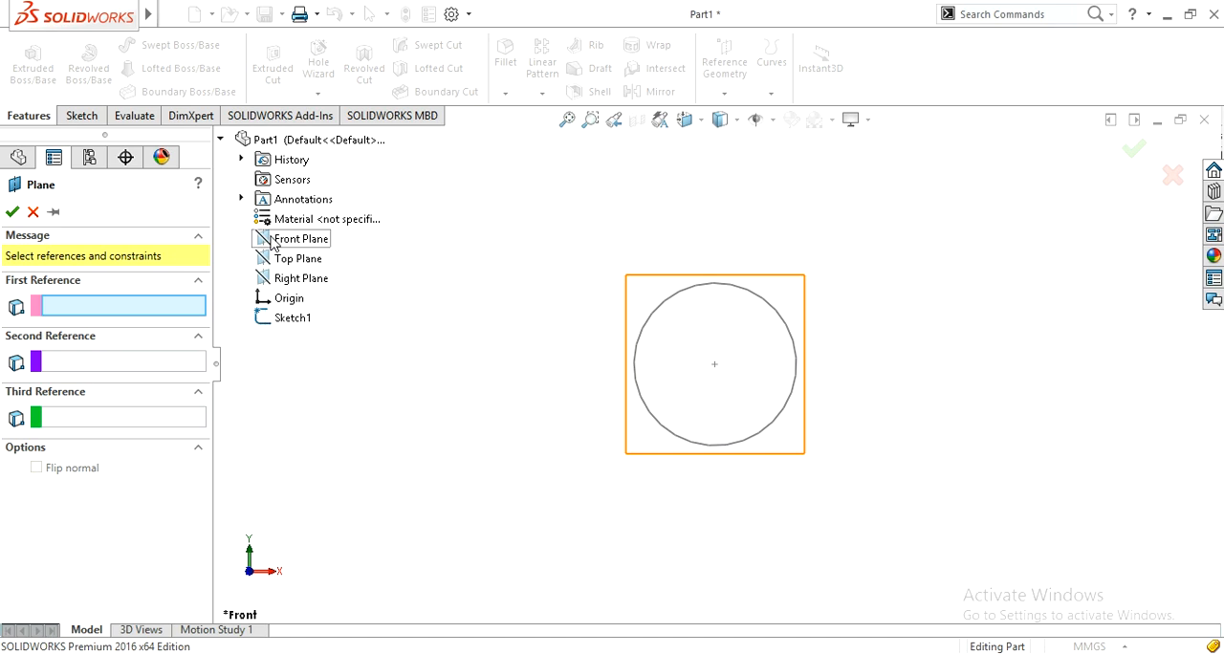
{"action": "left_click", "coordinate": [579, 385]}
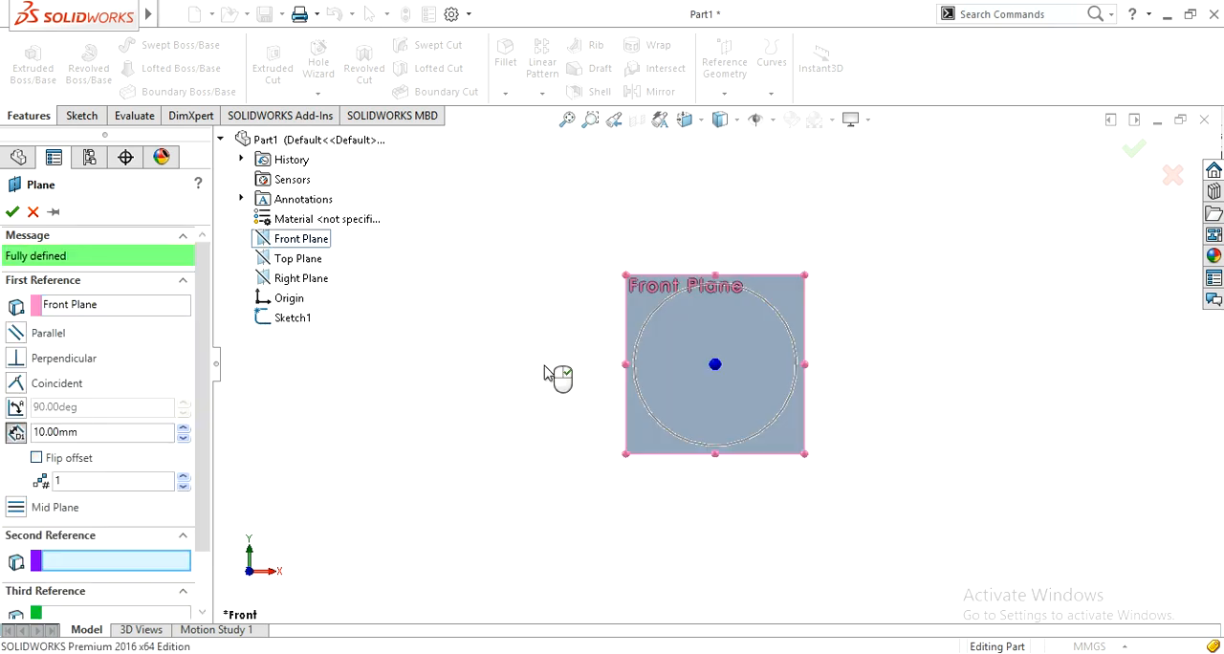
{"action": "mouse_move", "coordinate": [478, 410]}
{"action": "middle_mouse_down"}
{"action": "mouse_move", "coordinate": [563, 427]}
{"action": "mouse_move", "coordinate": [536, 407]}
{"action": "mouse_move", "coordinate": [555, 415]}
{"action": "mouse_move", "coordinate": [524, 430]}
{"action": "middle_mouse_up"}
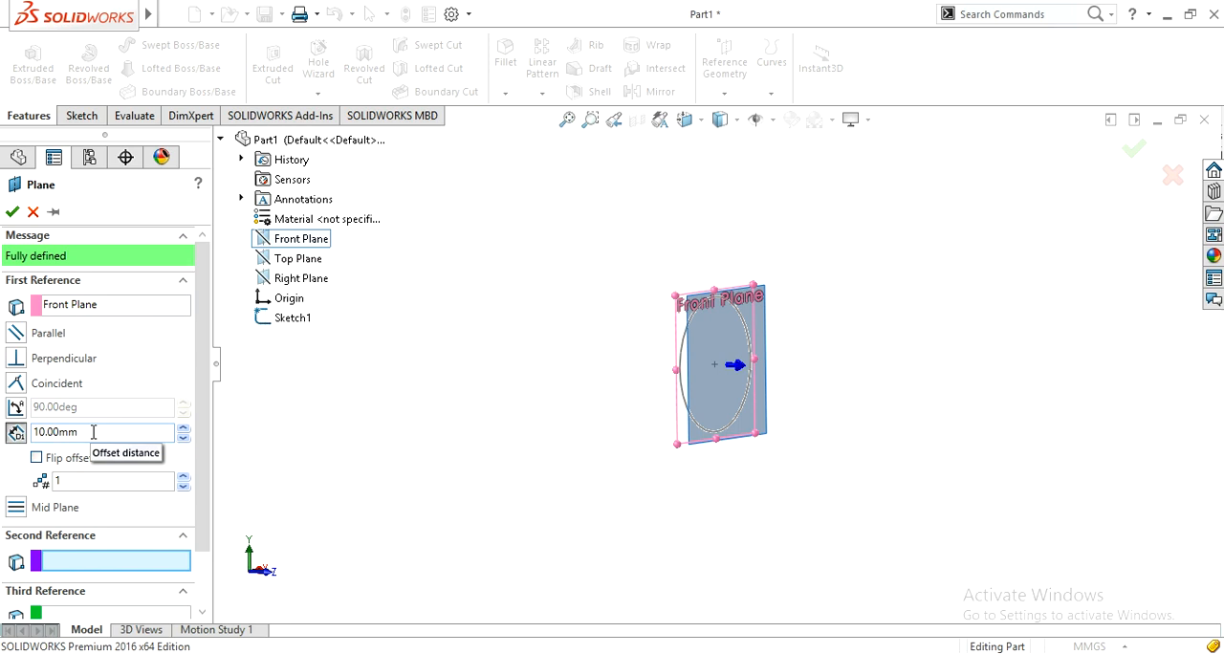
Step: Set the plane's offset distance to 200 mm without flipping the offset, and create the plane
{"action": "double_click", "coordinate": [93, 432]}
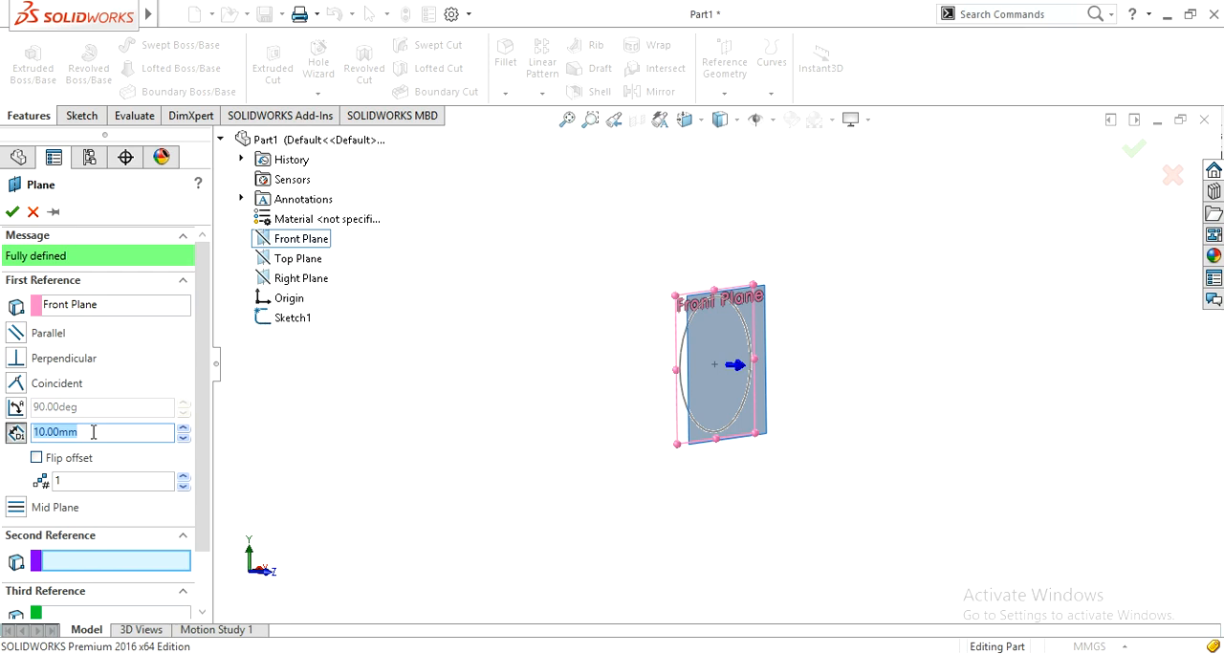
{"action": "type", "text": "200"}
{"action": "key", "text": "Return"}
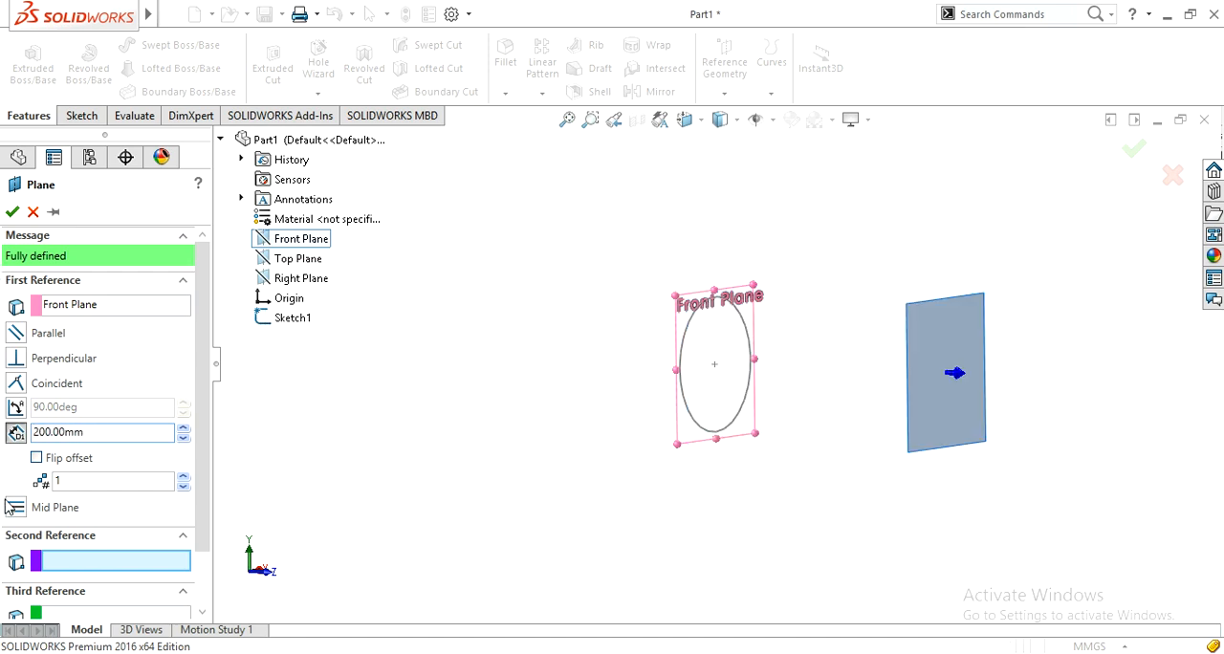
{"action": "left_click", "coordinate": [36, 458]}
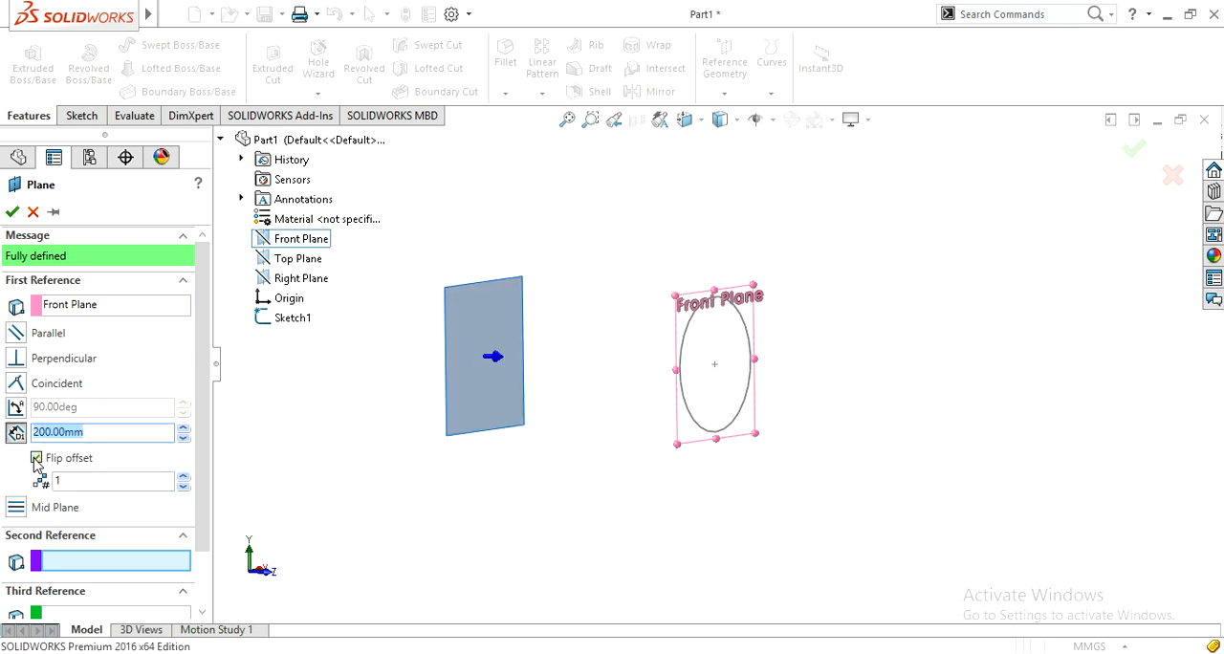
{"action": "left_click", "coordinate": [37, 459]}
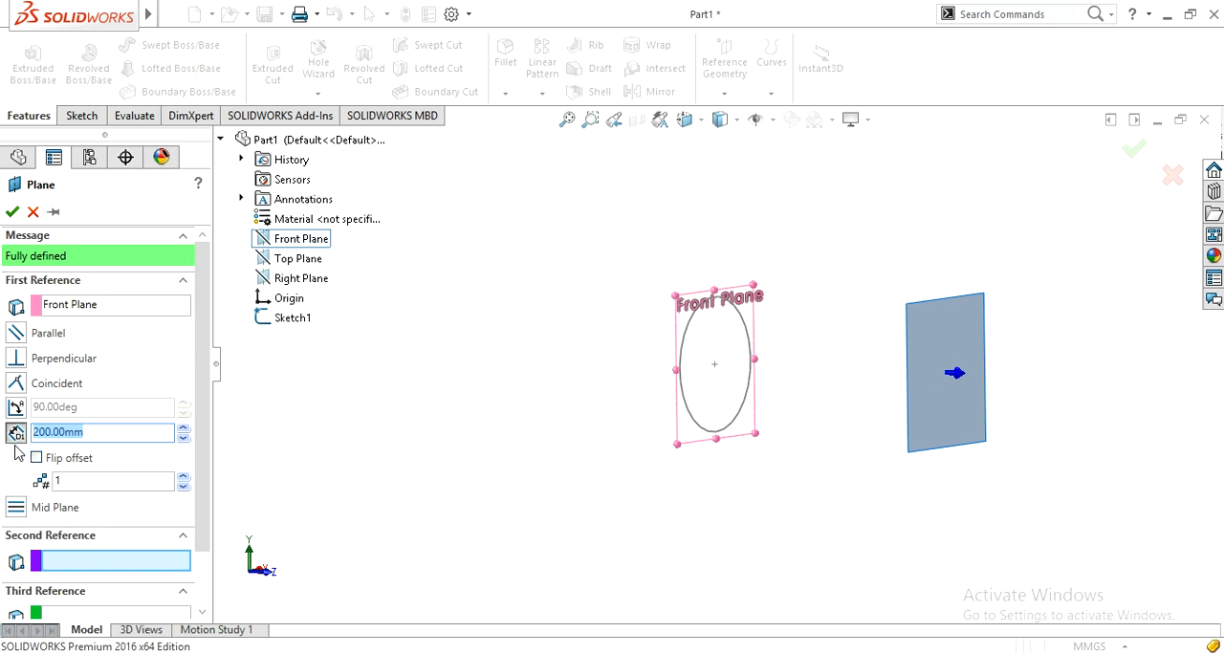
{"action": "left_click", "coordinate": [12, 212]}
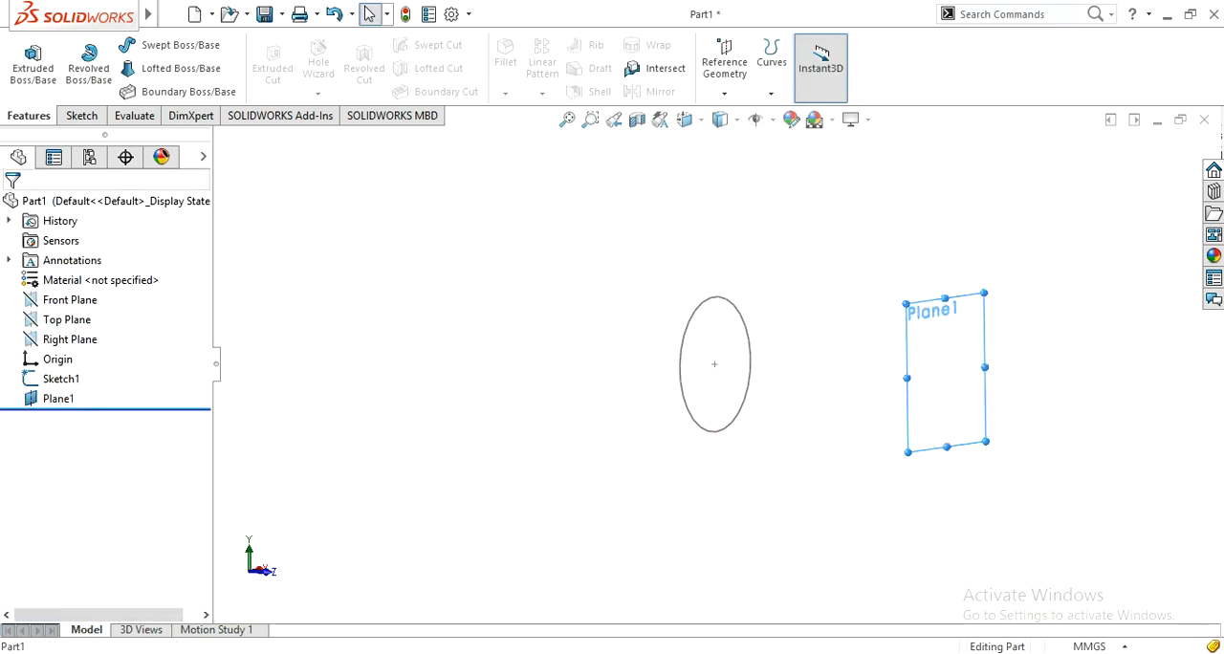
Step: Start a new sketch on the offset plane, viewed normal to it
{"action": "left_click", "coordinate": [945, 446]}
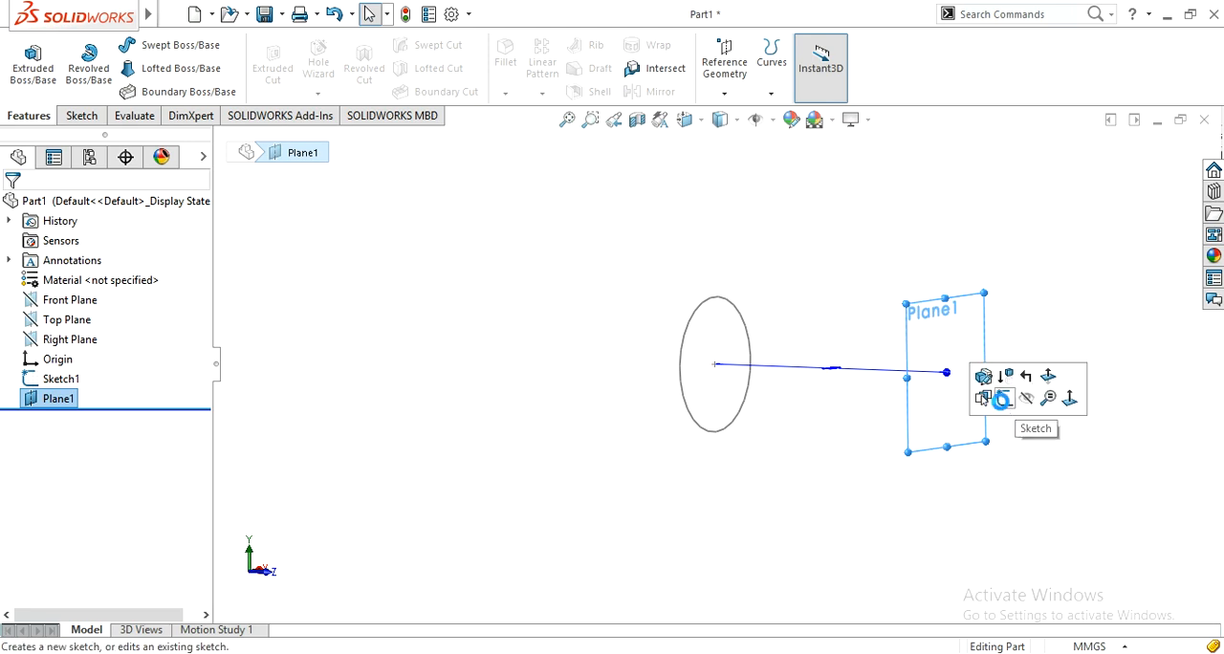
{"action": "left_click", "coordinate": [1004, 398]}
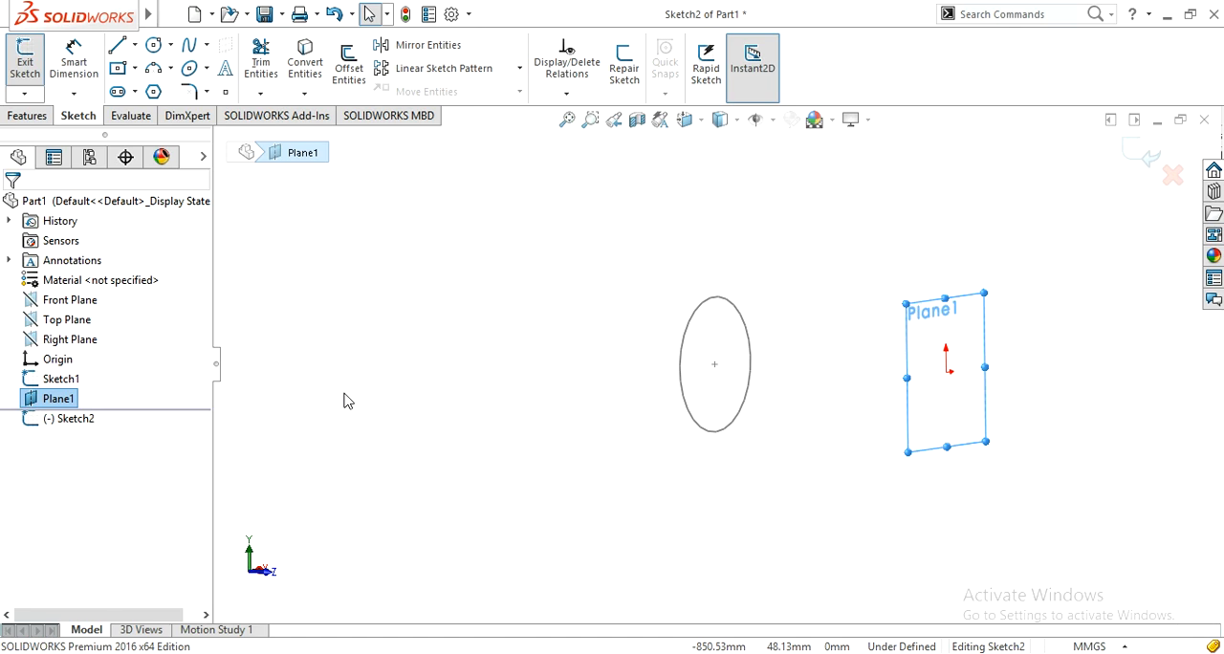
{"action": "key", "text": "ctrl+8"}
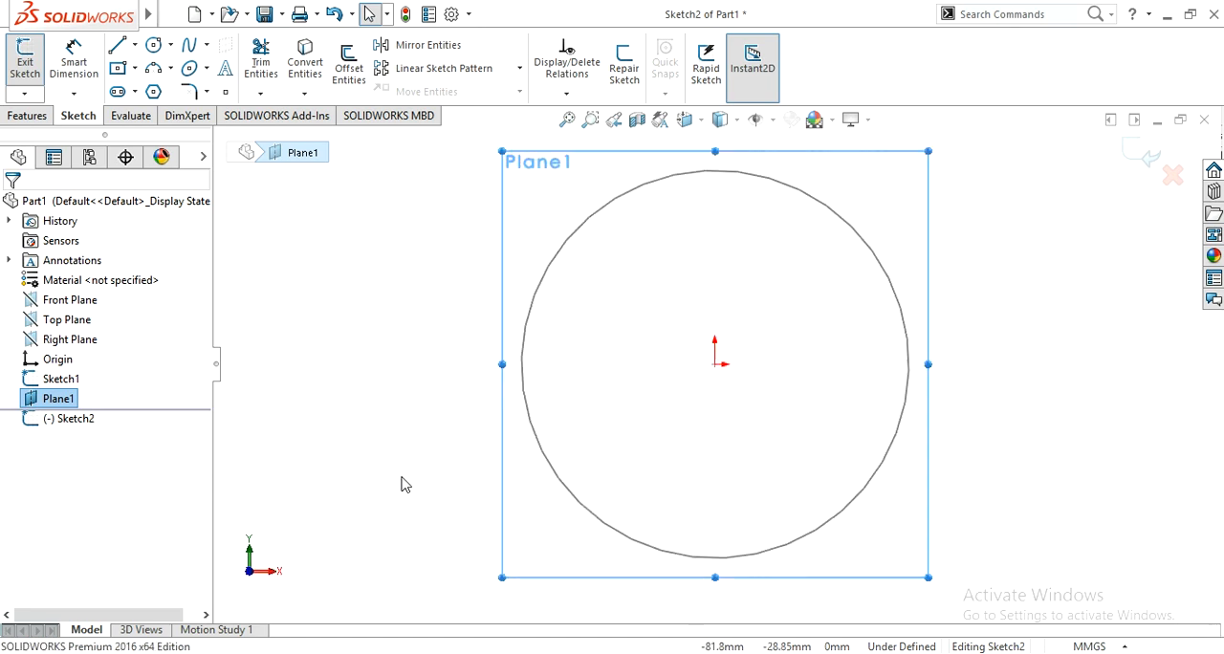
{"action": "left_click", "coordinate": [401, 448]}
{"action": "key", "text": "z"}
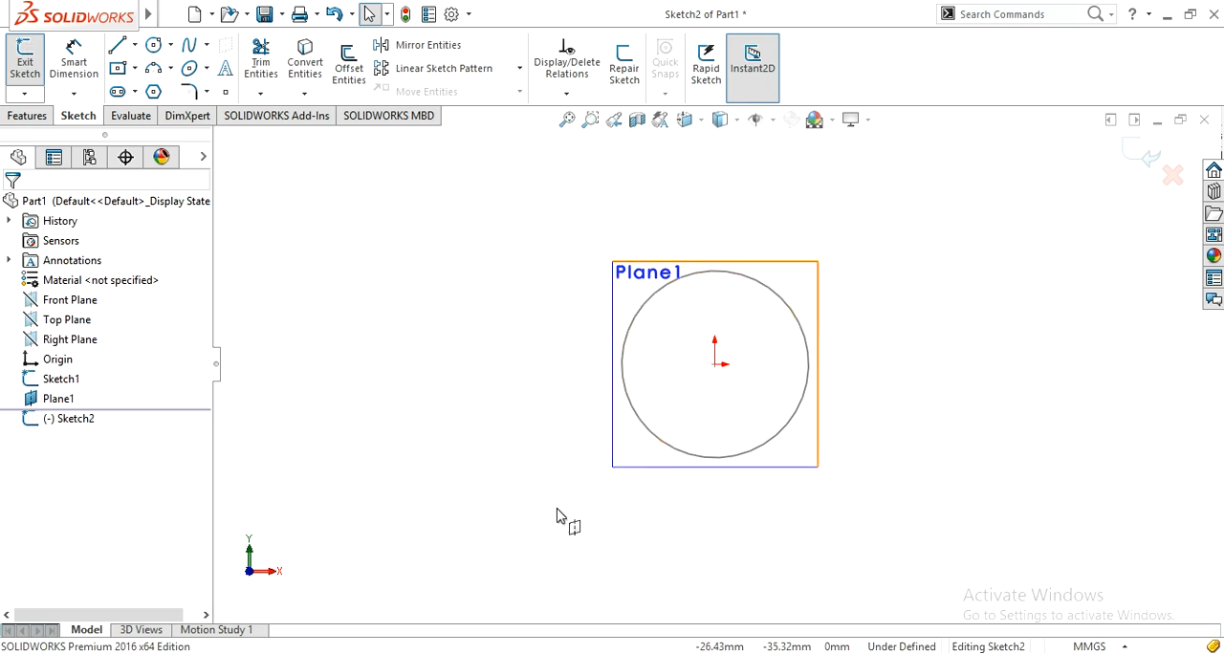
Step: Hide the offset plane, Plane1
{"action": "left_click", "coordinate": [36, 402]}
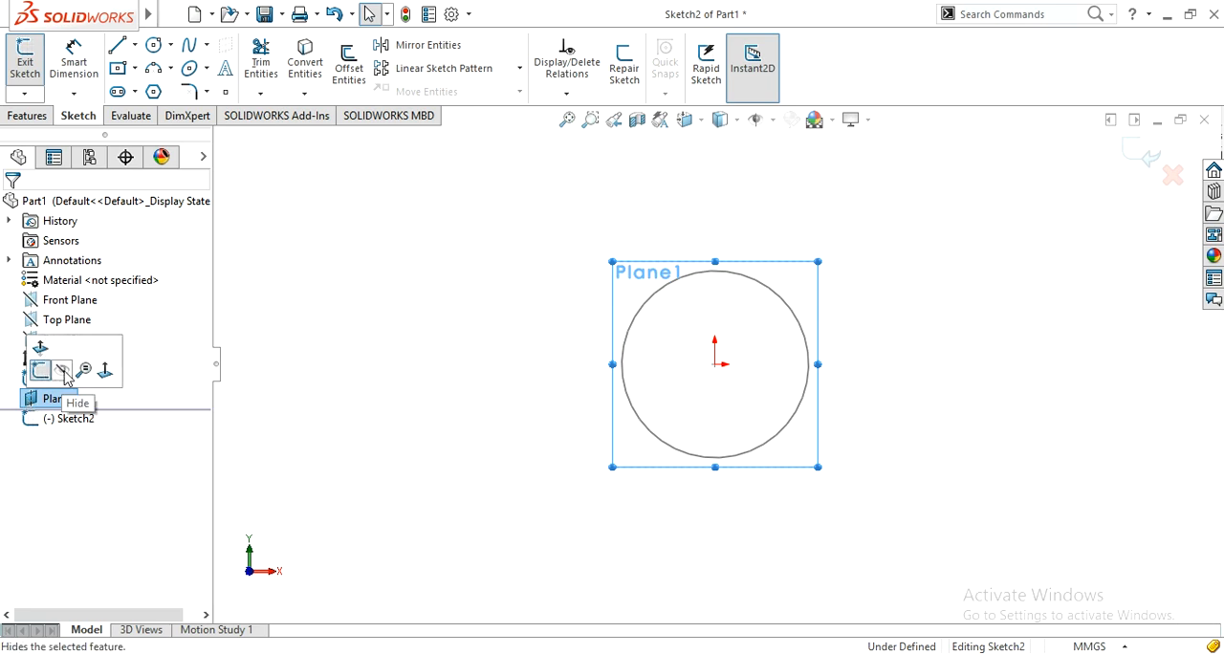
{"action": "left_click", "coordinate": [63, 375]}
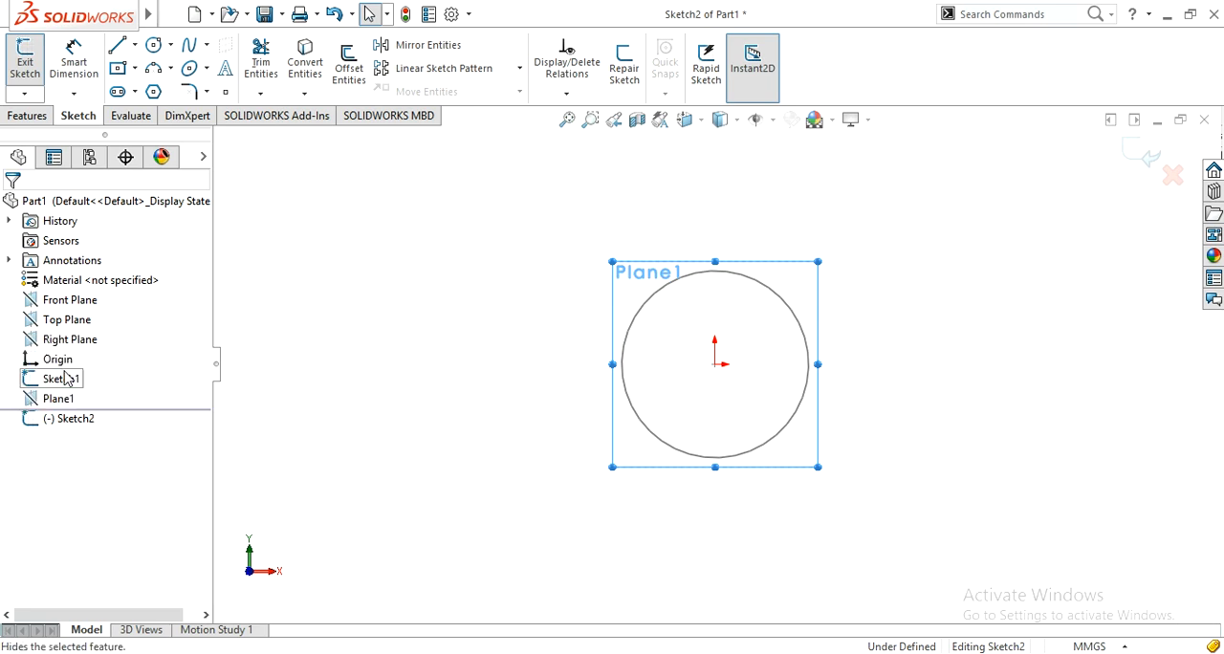
{"action": "left_click", "coordinate": [29, 404]}
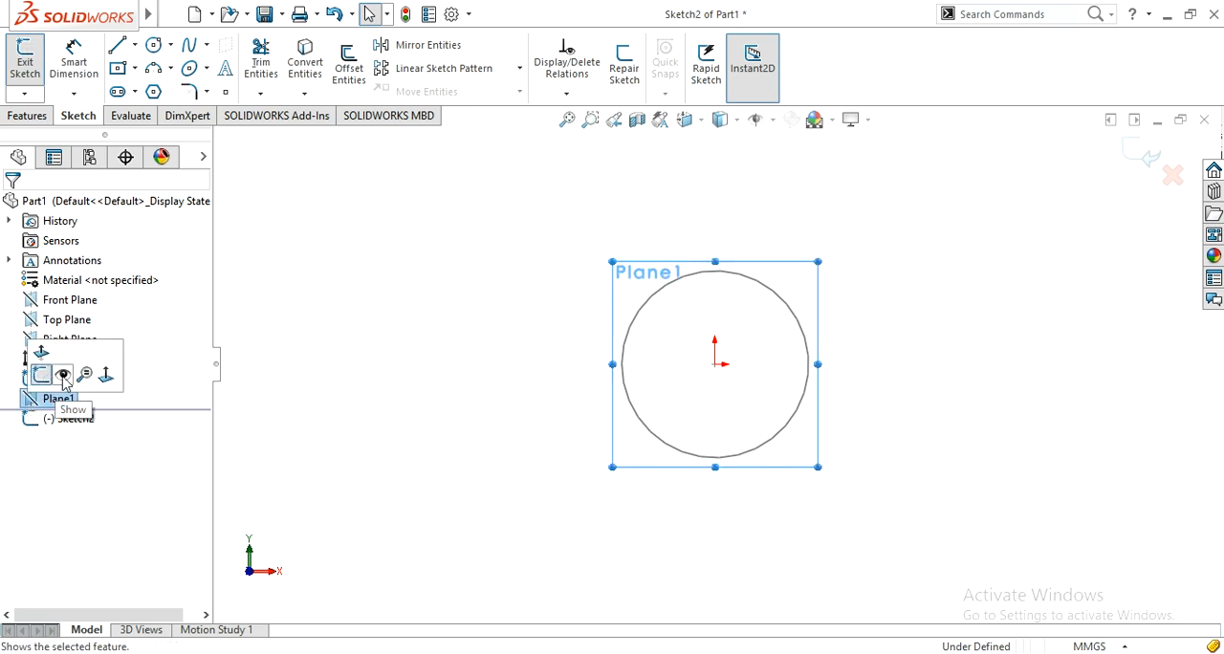
{"action": "left_click", "coordinate": [444, 521]}
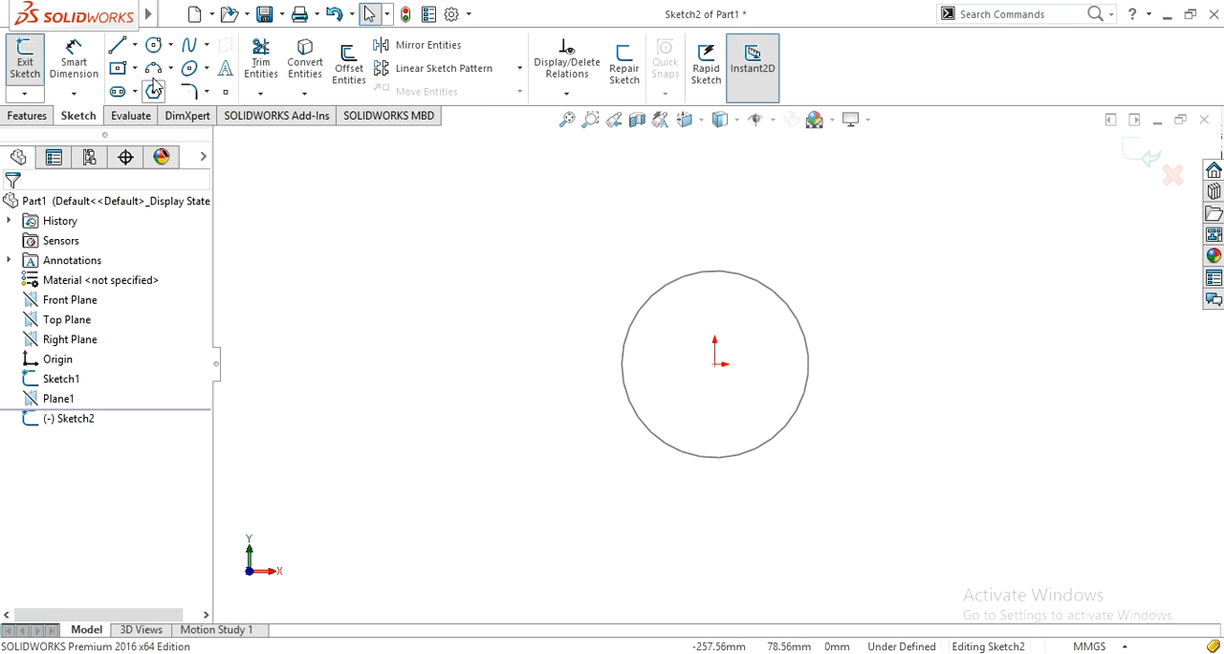
Step: Sketch a circle about 161 mm in diameter centred on the origin, around the first sketch's circle
{"action": "left_click", "coordinate": [153, 45]}
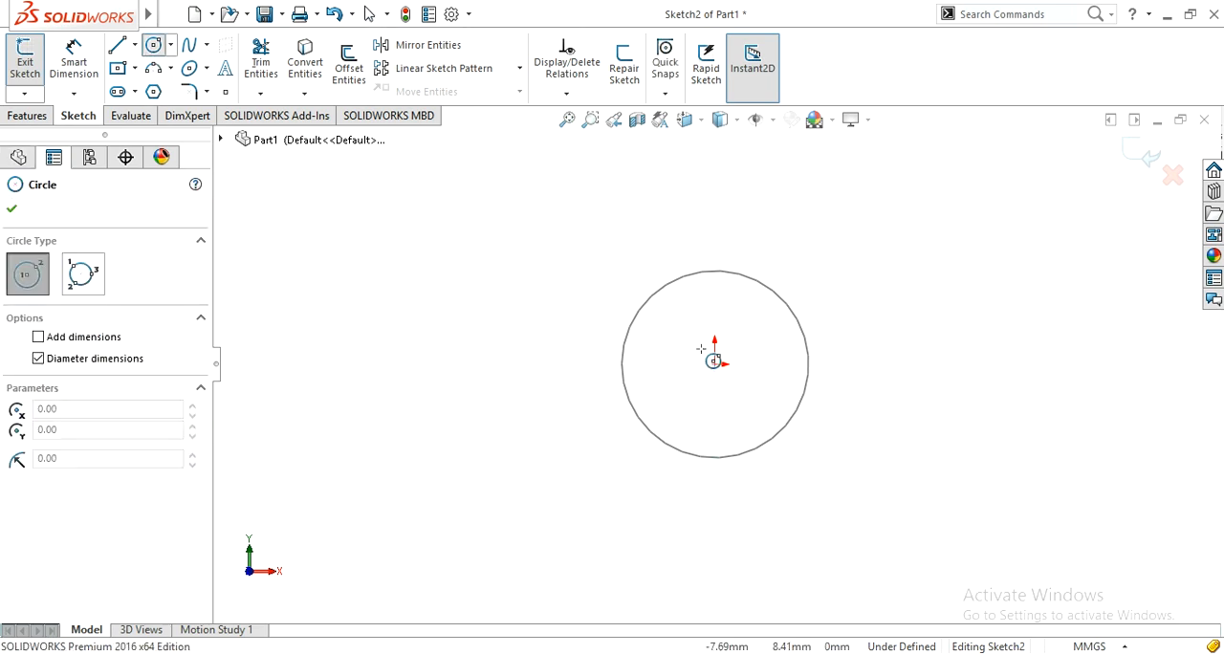
{"action": "left_click", "coordinate": [715, 365]}
{"action": "left_click", "coordinate": [846, 306]}
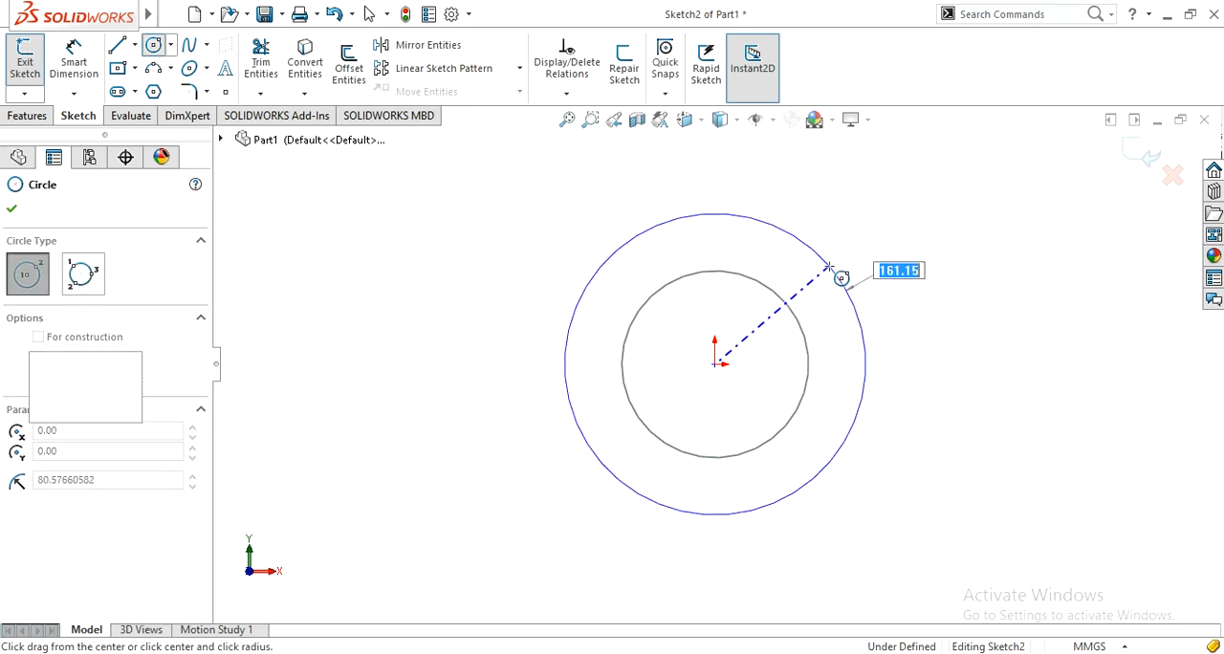
{"action": "scroll", "coordinate": [475, 431], "scroll_direction": "up", "scroll_amount": 2}
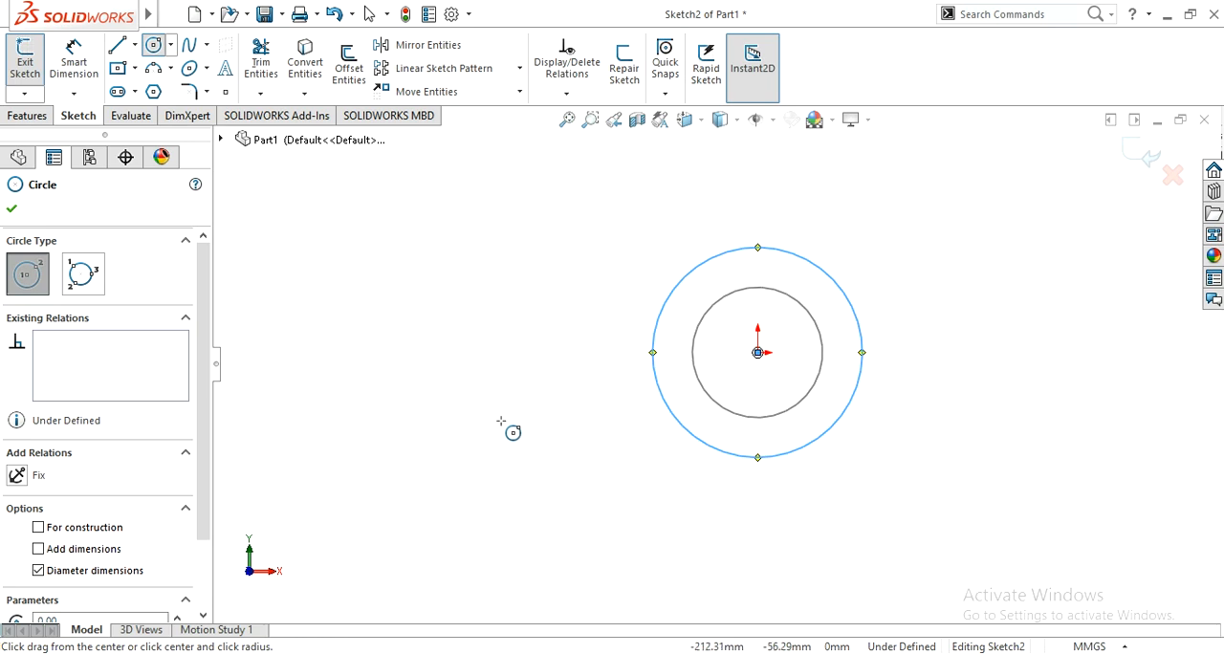
Step: Dimension the larger circle's diameter as 200 mm and exit the sketch
{"action": "right_click_drag", "start_coordinate": [544, 476], "coordinate": [550, 414]}
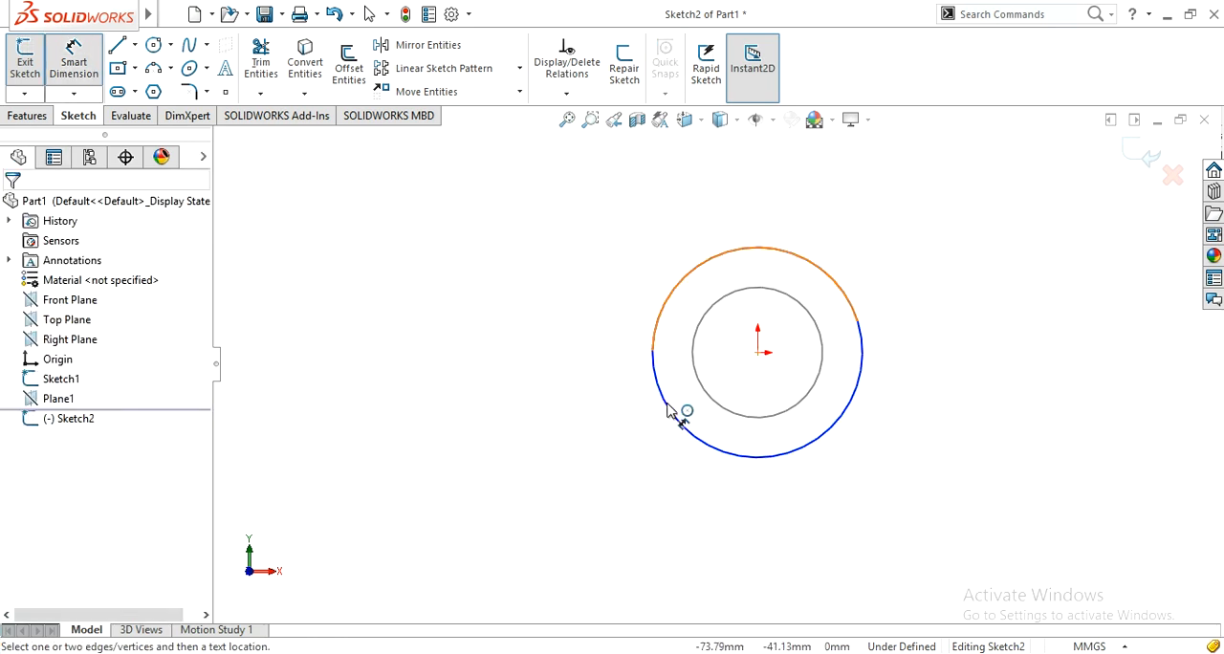
{"action": "left_click", "coordinate": [667, 404]}
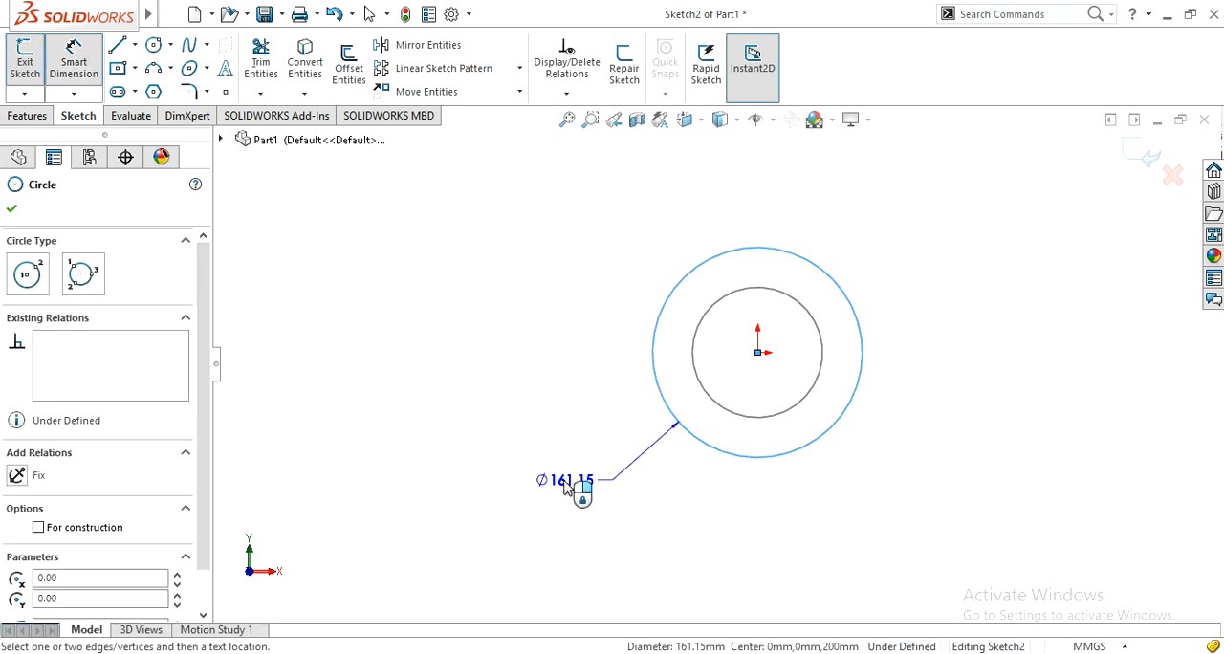
{"action": "left_click", "coordinate": [572, 487]}
{"action": "type", "text": "200mm"}
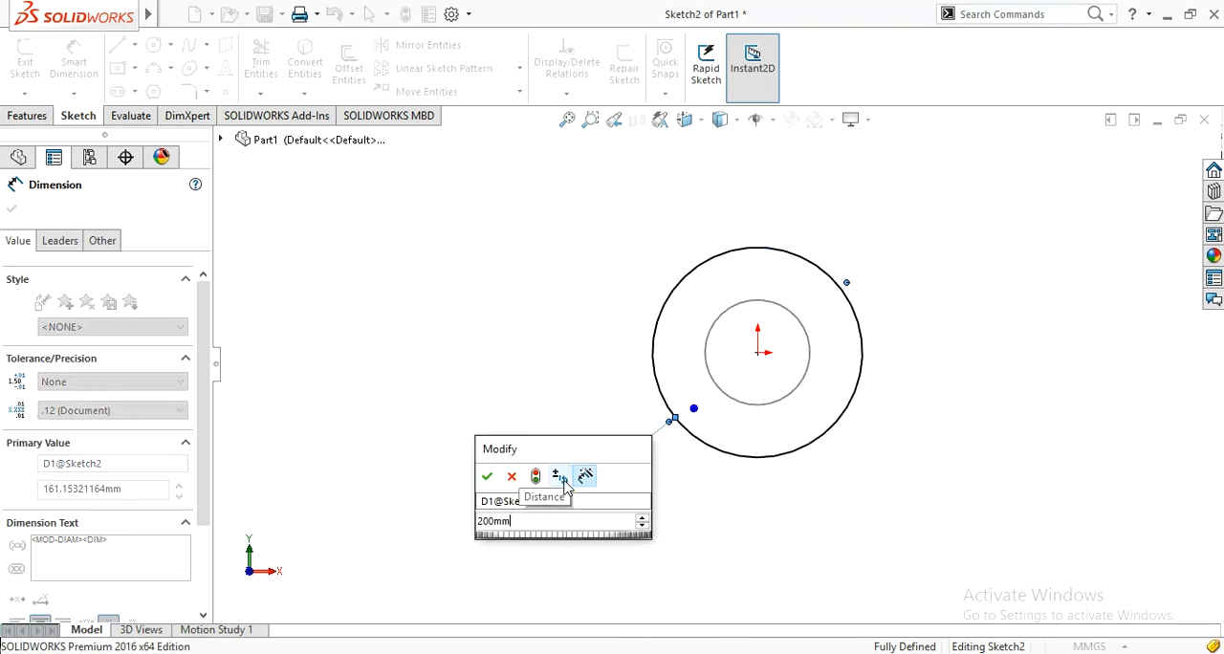
{"action": "key", "text": "Return"}
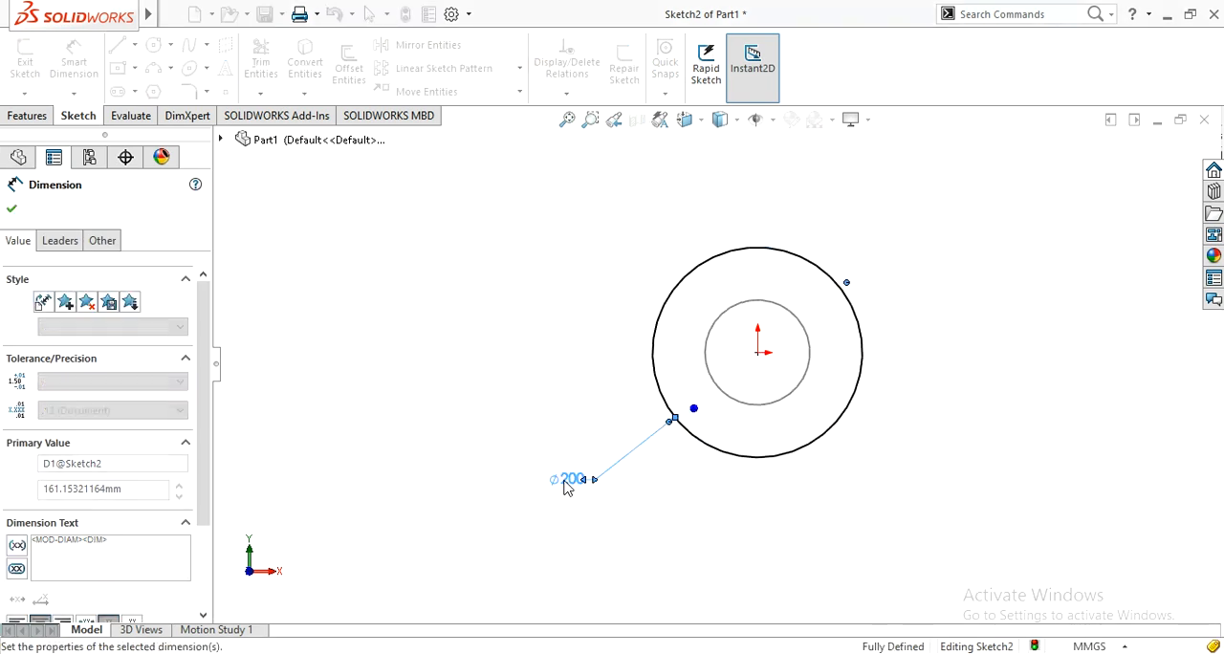
{"action": "left_click", "coordinate": [12, 209]}
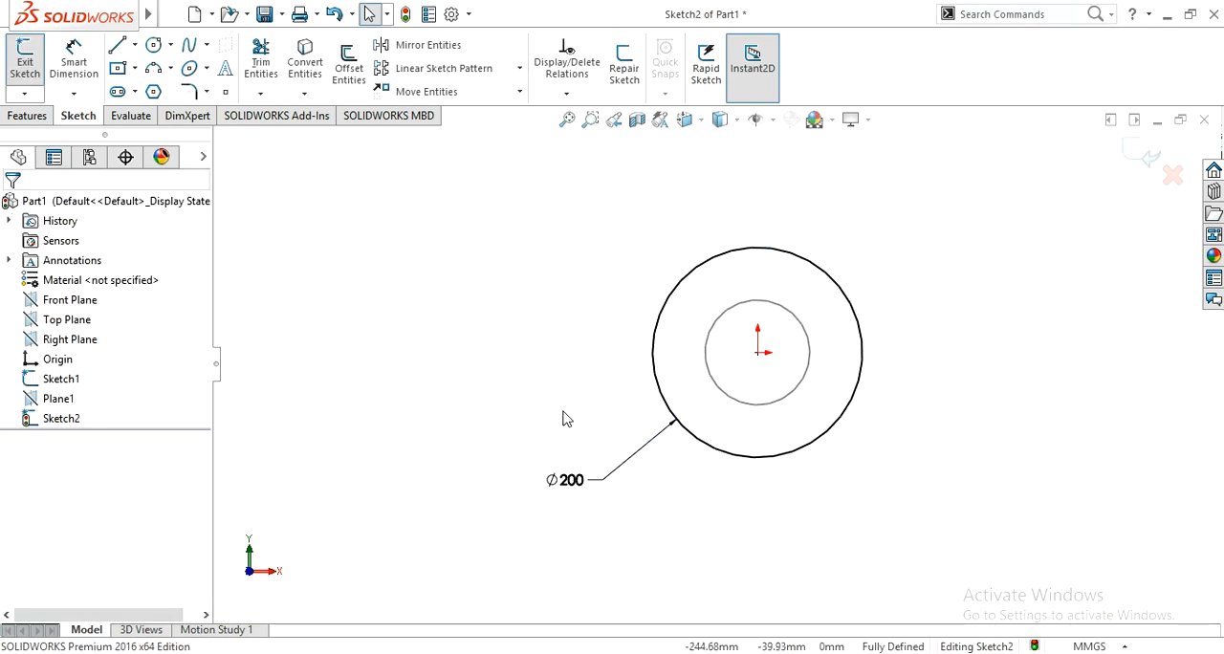
{"action": "scroll", "coordinate": [473, 386], "scroll_direction": "up", "scroll_amount": 3}
{"action": "mouse_move", "coordinate": [473, 386]}
{"action": "middle_mouse_down"}
{"action": "mouse_move", "coordinate": [560, 402]}
{"action": "mouse_move", "coordinate": [612, 387]}
{"action": "middle_mouse_up"}
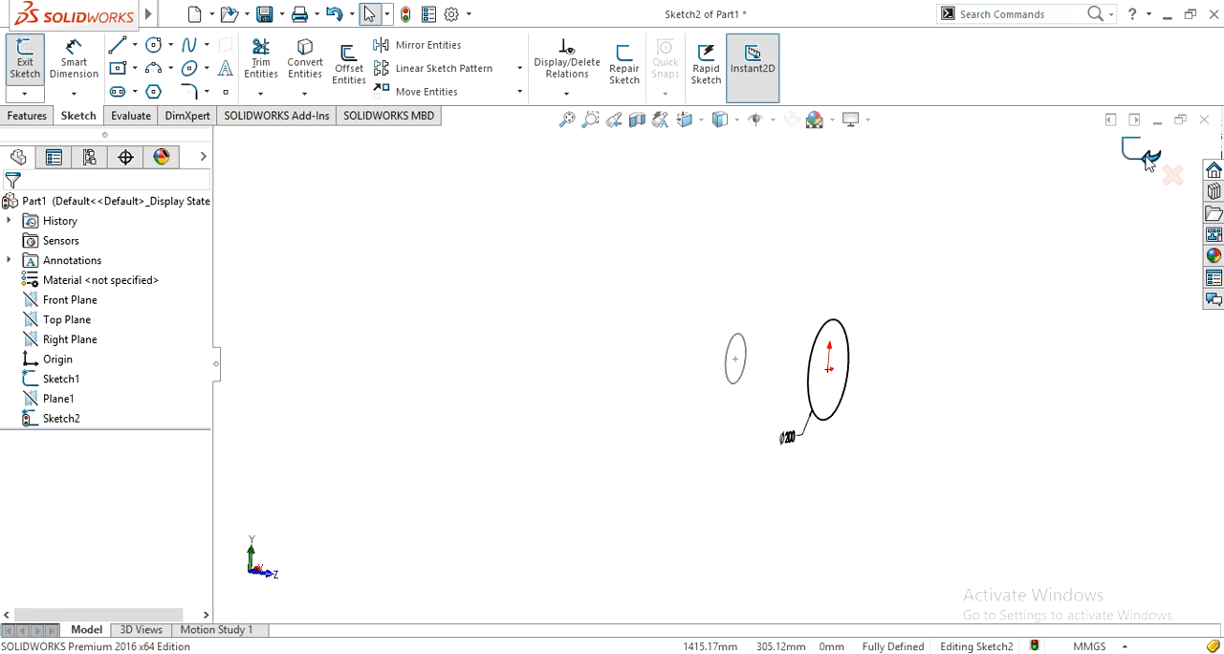
{"action": "left_click", "coordinate": [1149, 163]}
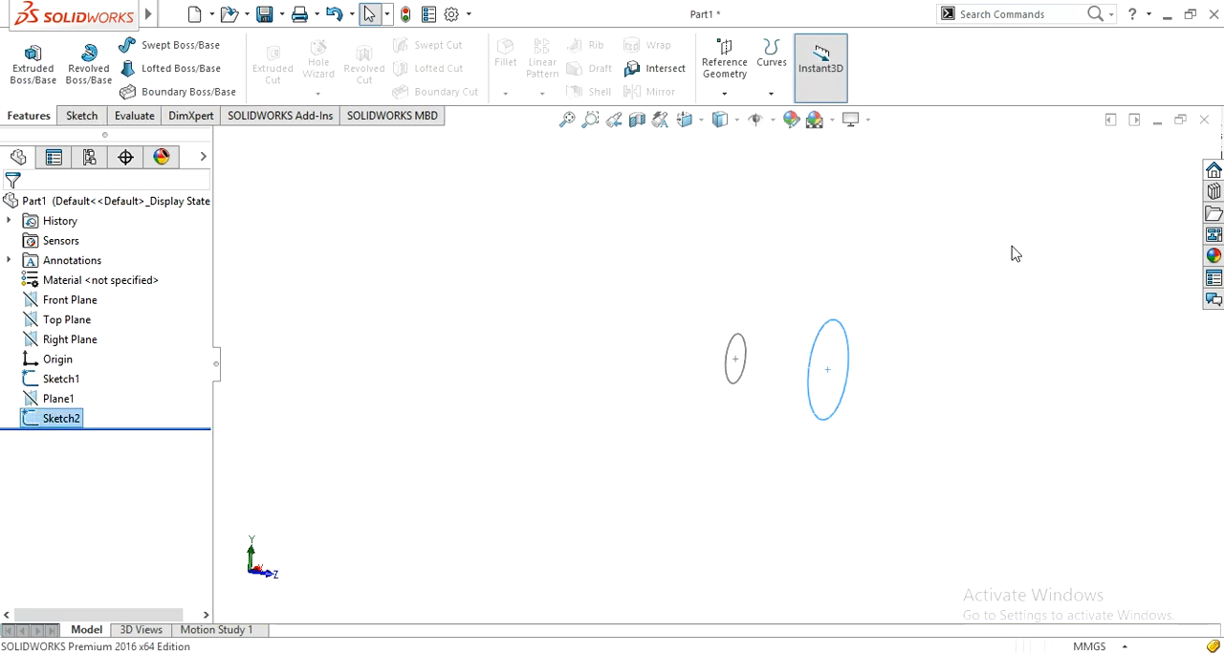
Step: Create a Lofted Boss/Base between the small circle, Sketch1, and the 200 mm circle, Sketch2
{"action": "left_click", "coordinate": [560, 353]}
{"action": "middle_click_drag", "start_coordinate": [647, 353], "coordinate": [591, 418]}
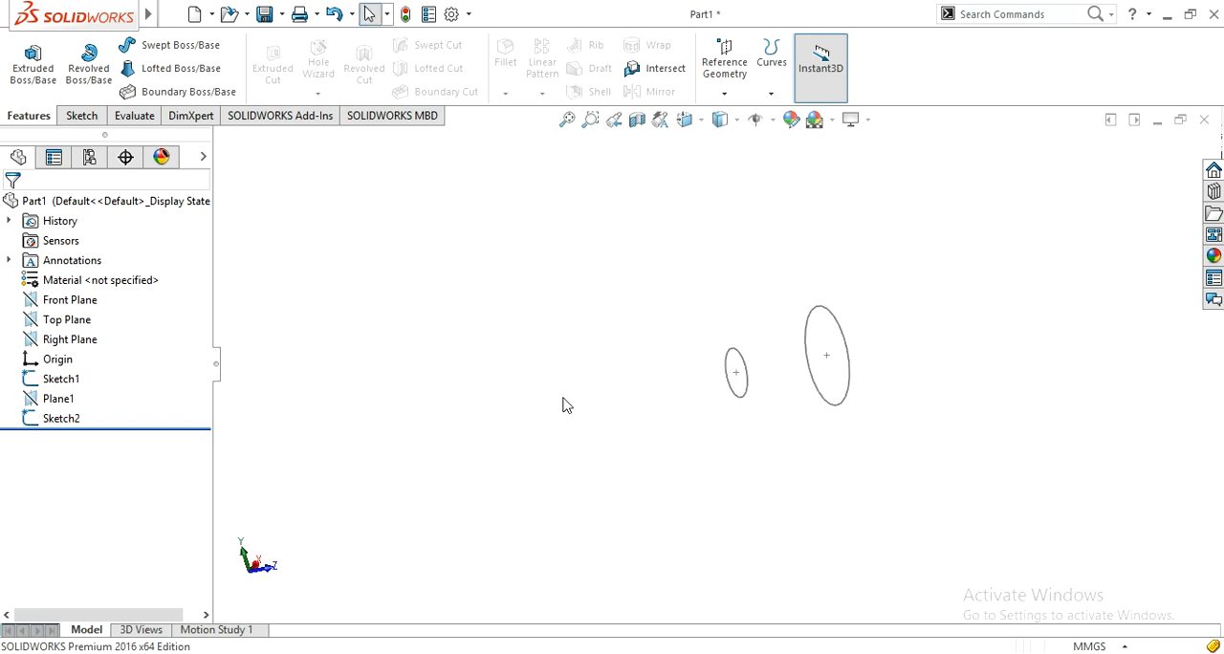
{"action": "left_click", "coordinate": [174, 81]}
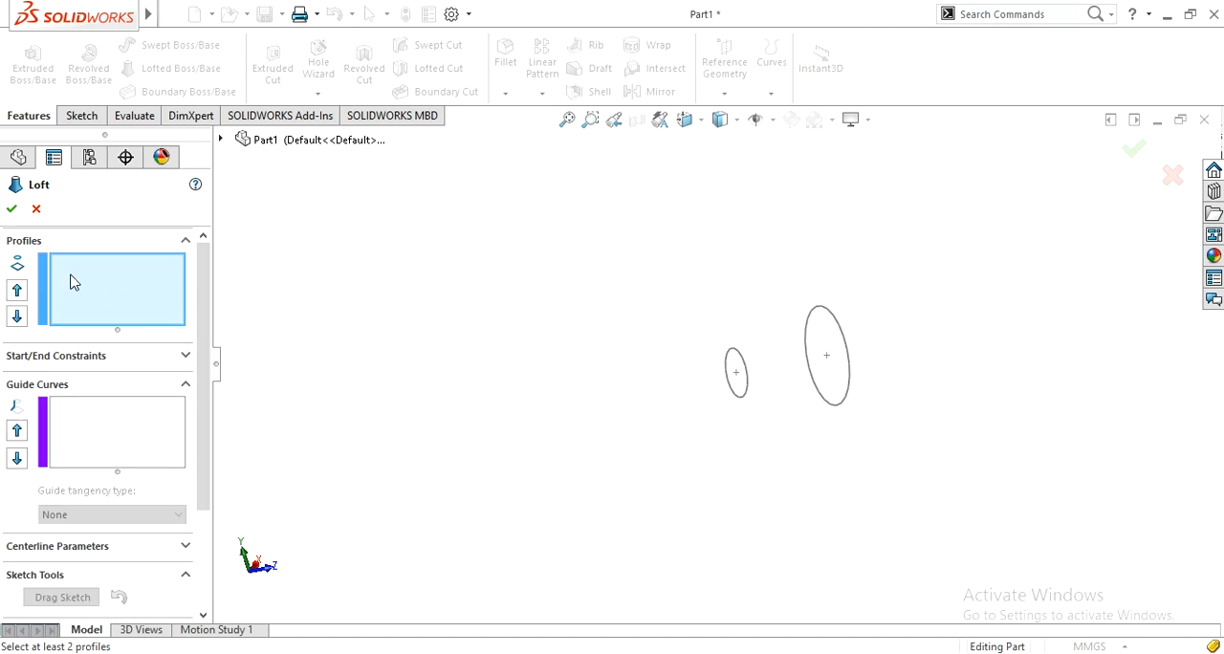
{"action": "scroll", "coordinate": [792, 373], "scroll_direction": "down", "scroll_amount": 1}
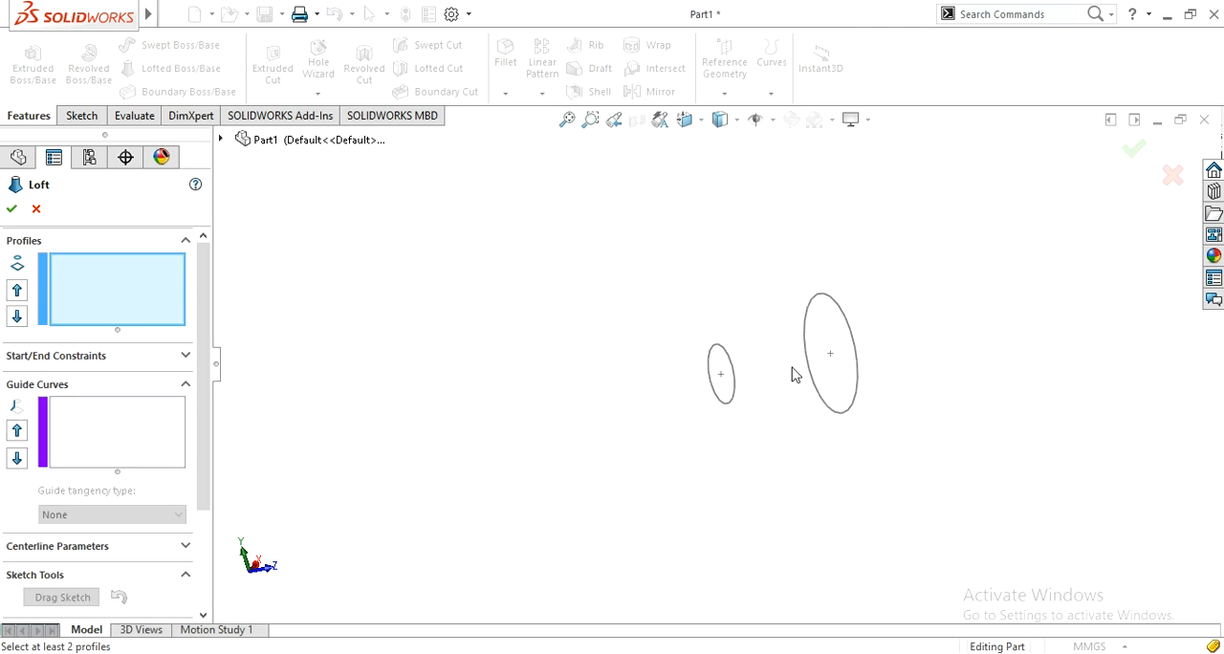
{"action": "left_click", "coordinate": [724, 406]}
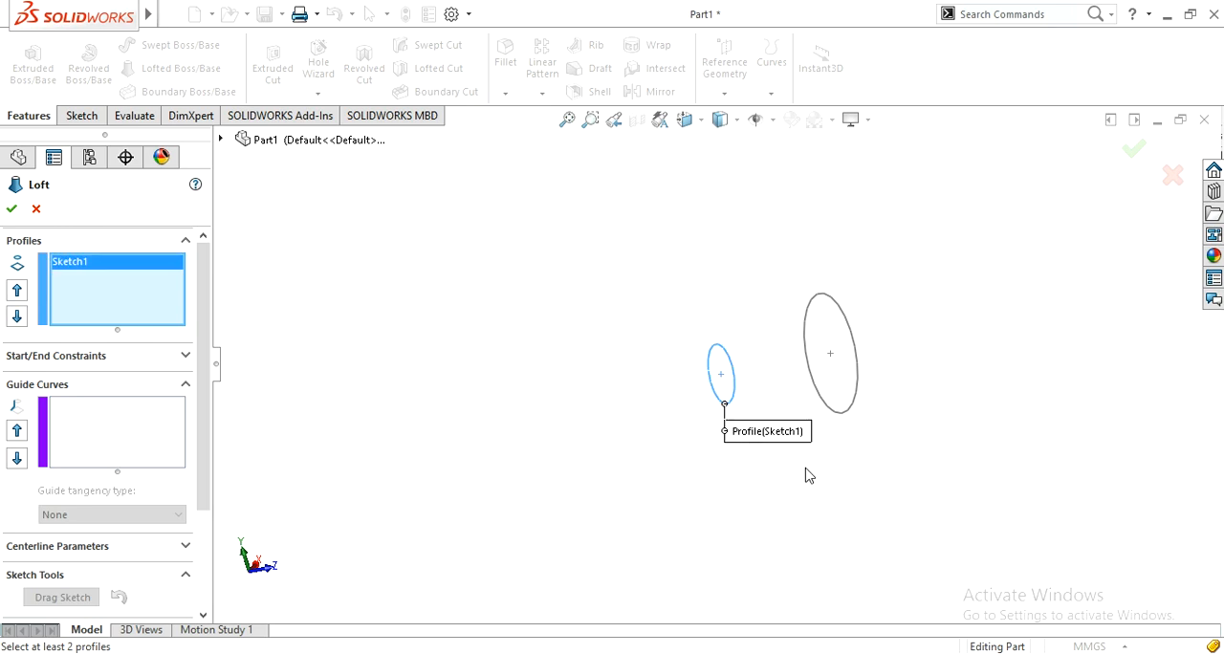
{"action": "left_click", "coordinate": [839, 415]}
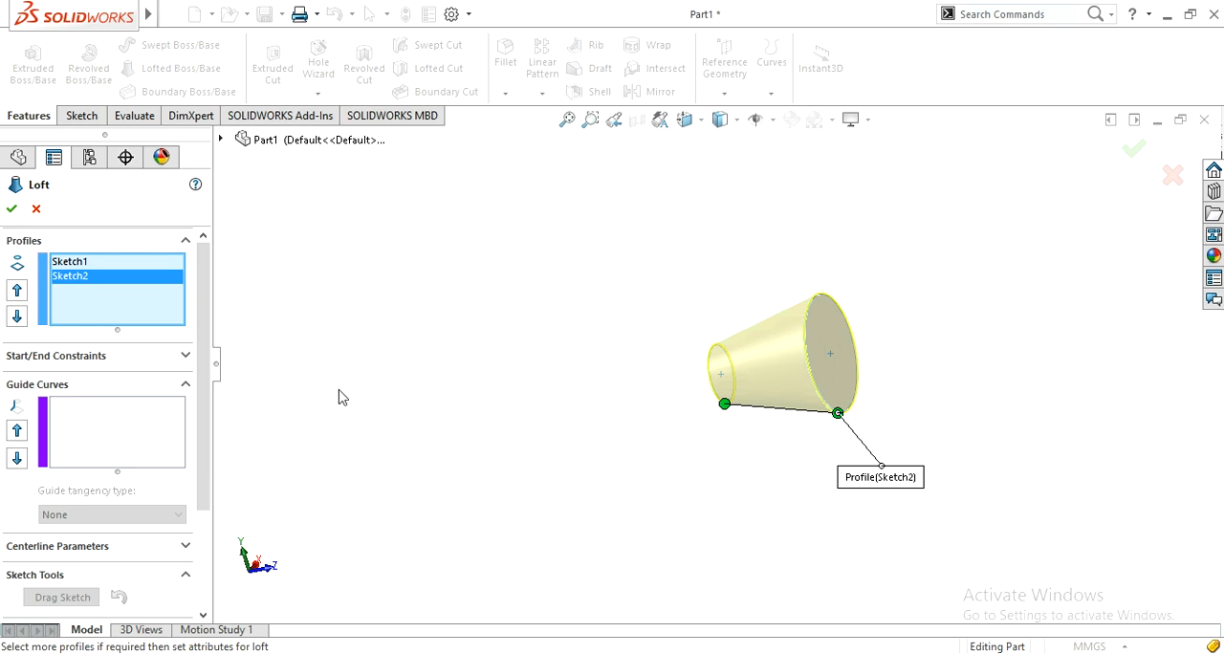
{"action": "left_click", "coordinate": [11, 208]}
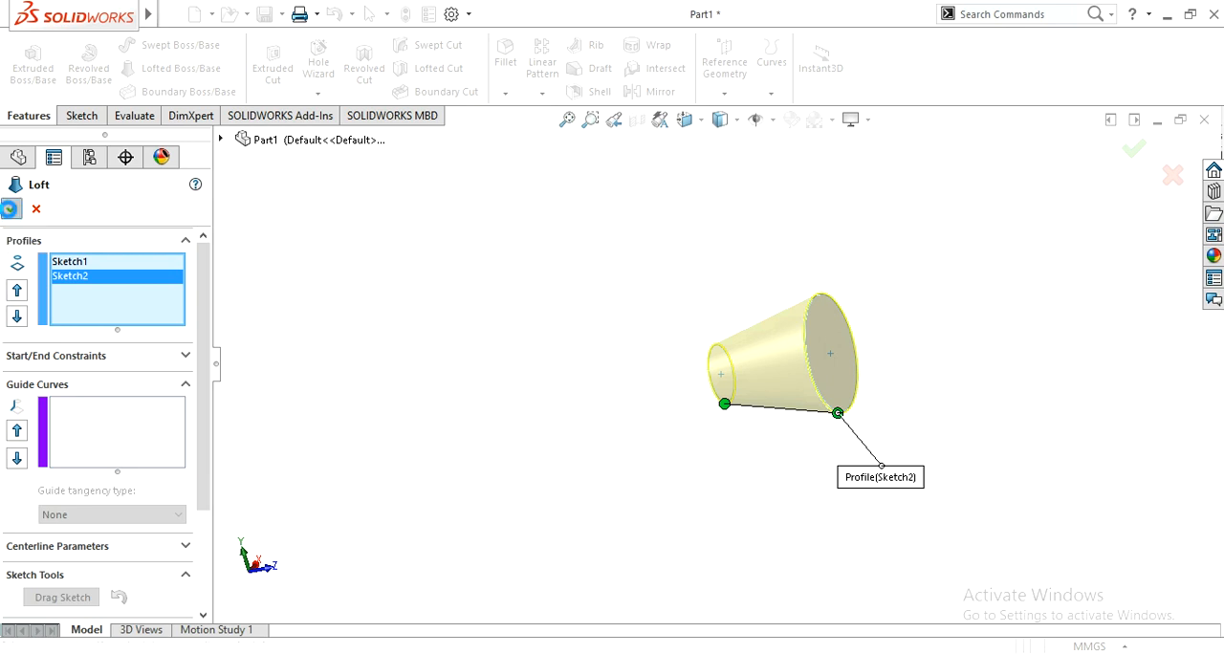
Step: Shell the lofted body with a 2 mm wall thickness, removing the large end face and showing the preview
{"action": "middle_click_drag", "start_coordinate": [581, 378], "coordinate": [681, 479]}
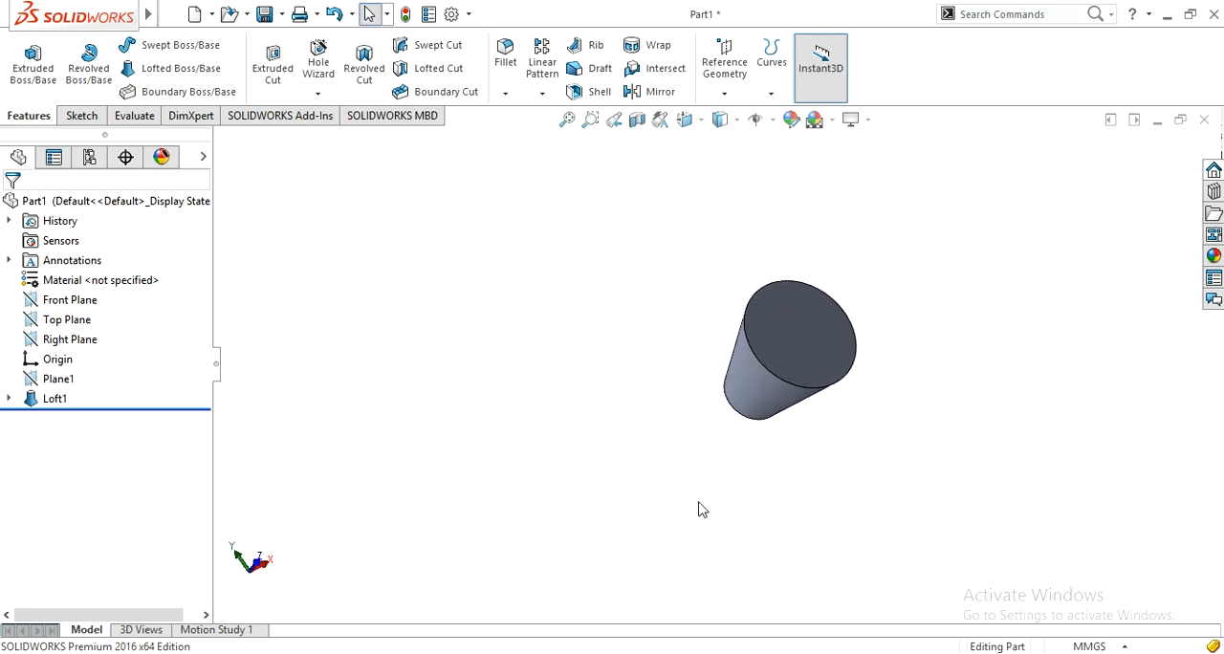
{"action": "left_click", "coordinate": [593, 91]}
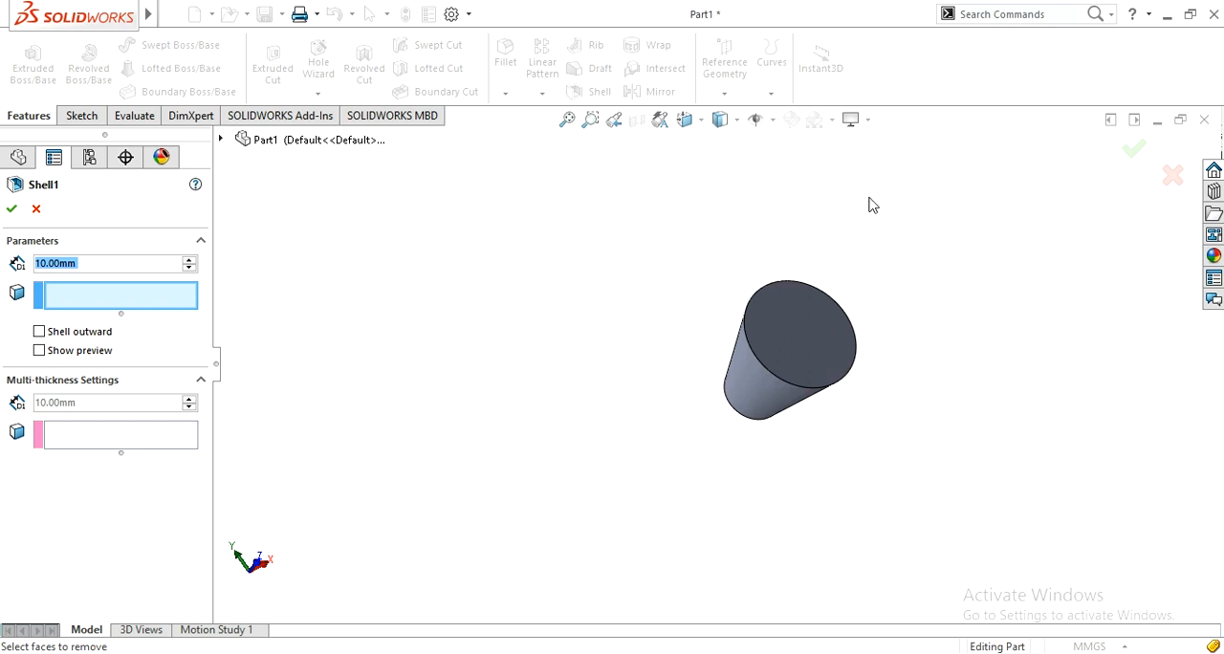
{"action": "left_click", "coordinate": [788, 342]}
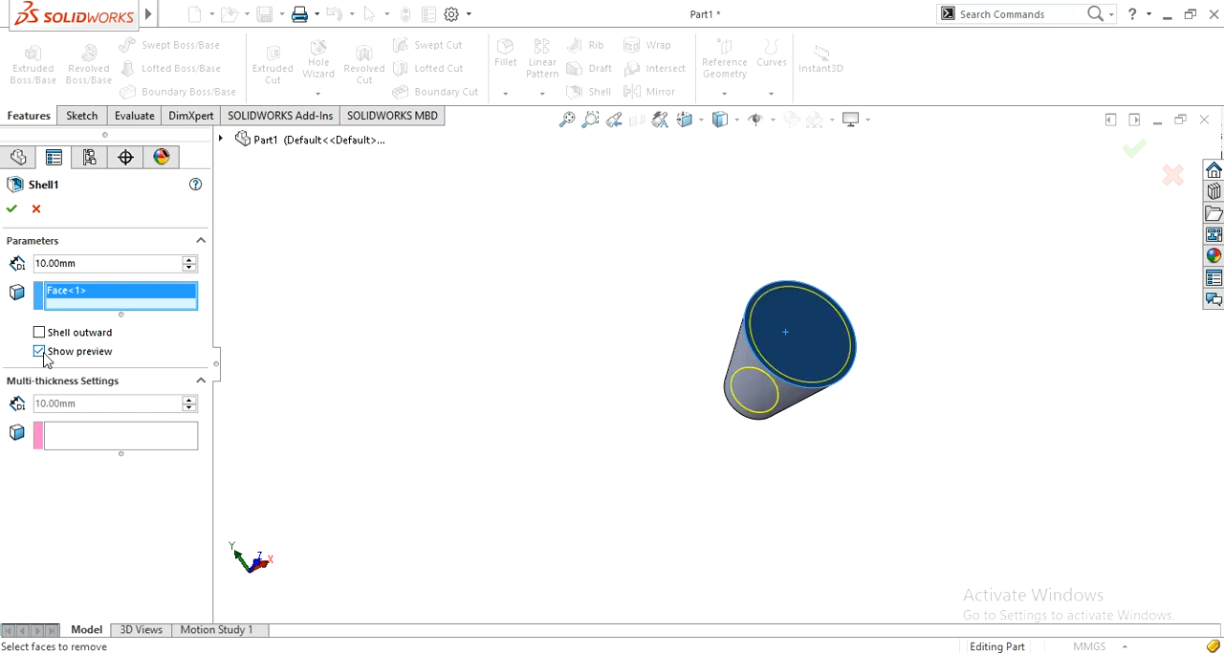
{"action": "middle_click_drag", "start_coordinate": [645, 289], "coordinate": [613, 390]}
{"action": "key", "text": "f"}
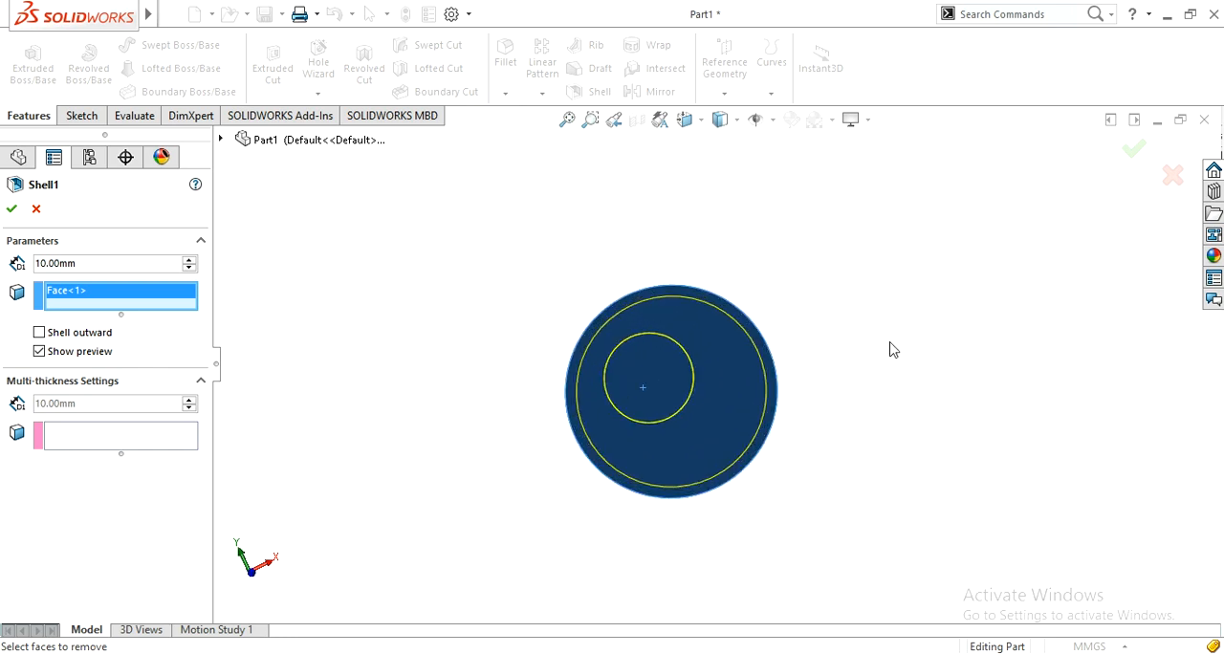
{"action": "double_click", "coordinate": [99, 263]}
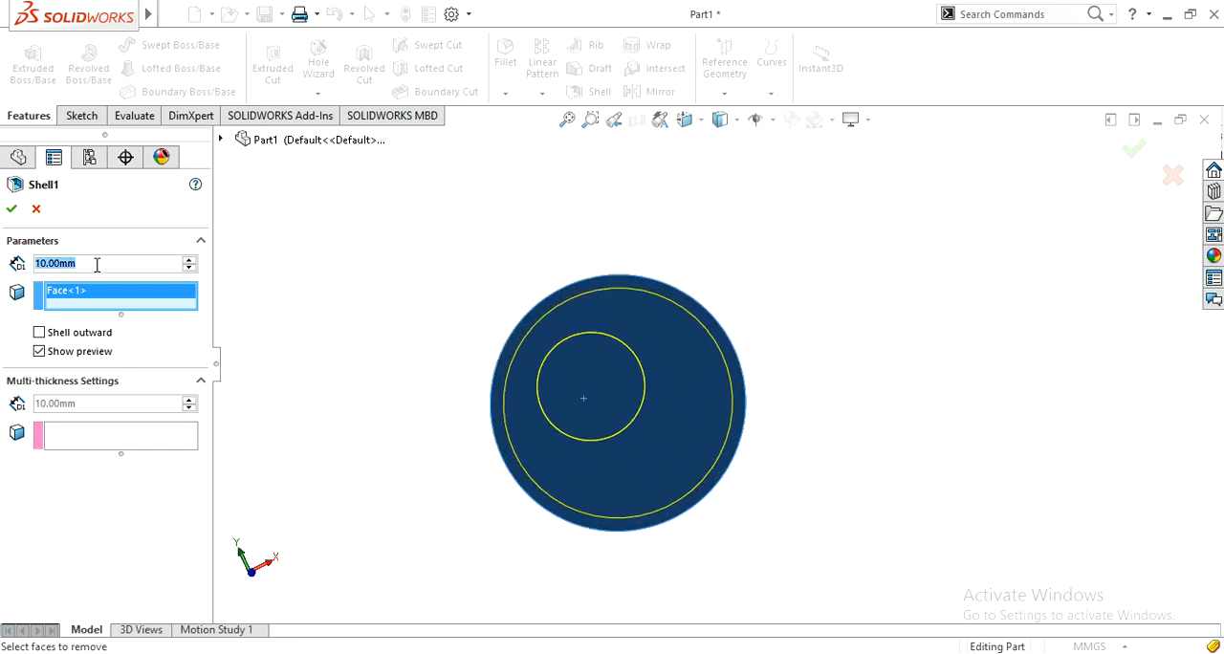
{"action": "type", "text": "2"}
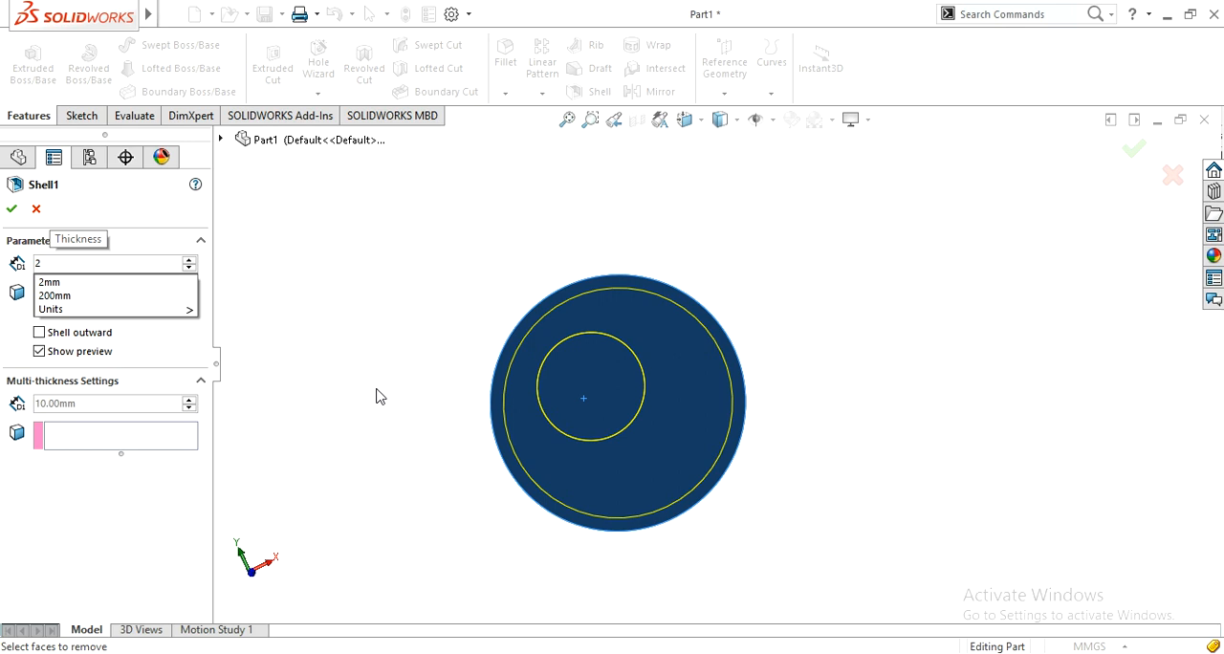
{"action": "key", "text": "Return"}
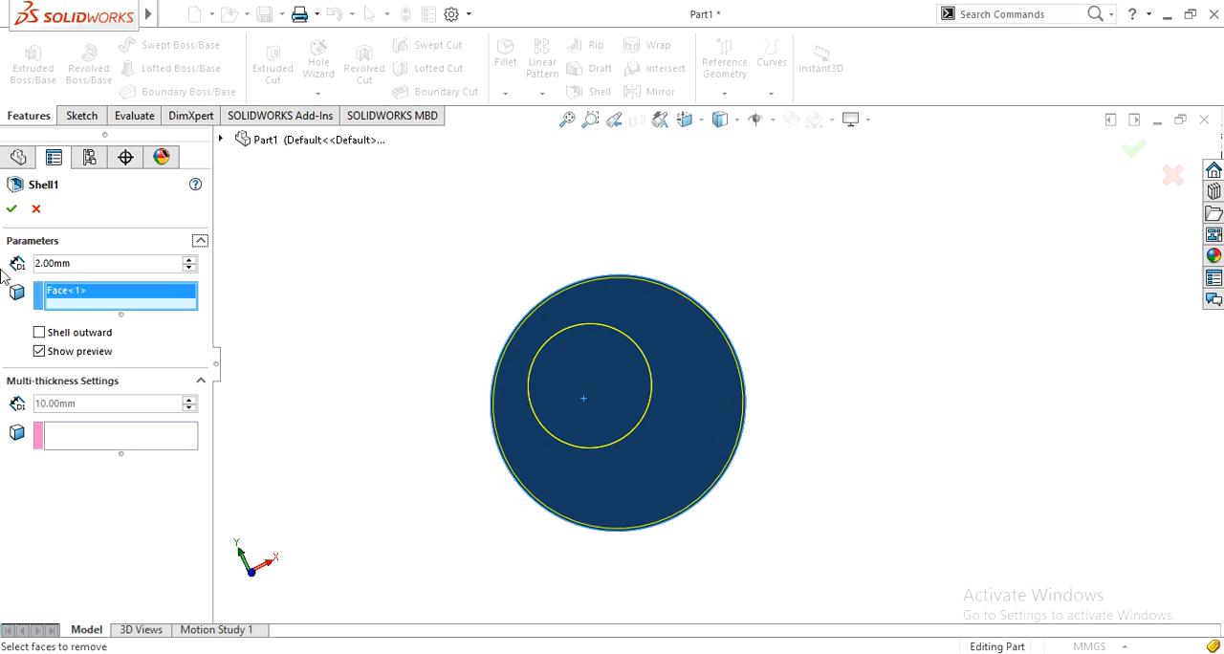
{"action": "left_click", "coordinate": [13, 211]}
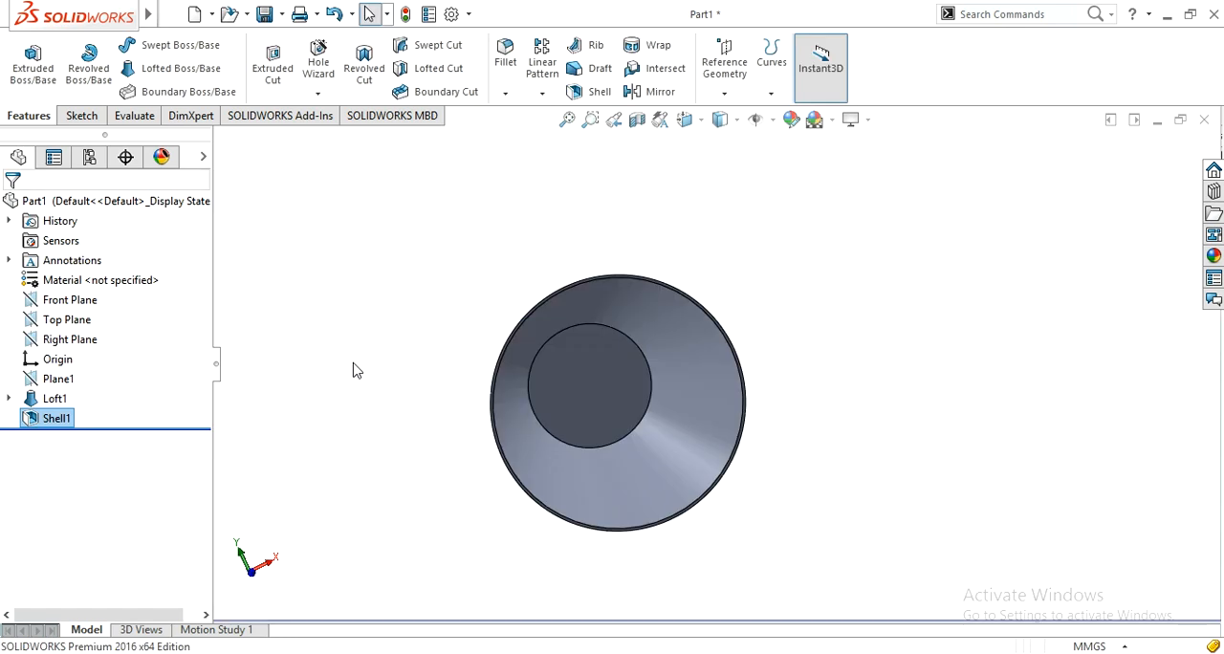
Step: Fillet the outer and inner circular edges at the closed small end with a 50 mm radius
{"action": "left_click", "coordinate": [363, 379]}
{"action": "middle_click_drag", "start_coordinate": [407, 419], "coordinate": [511, 391]}
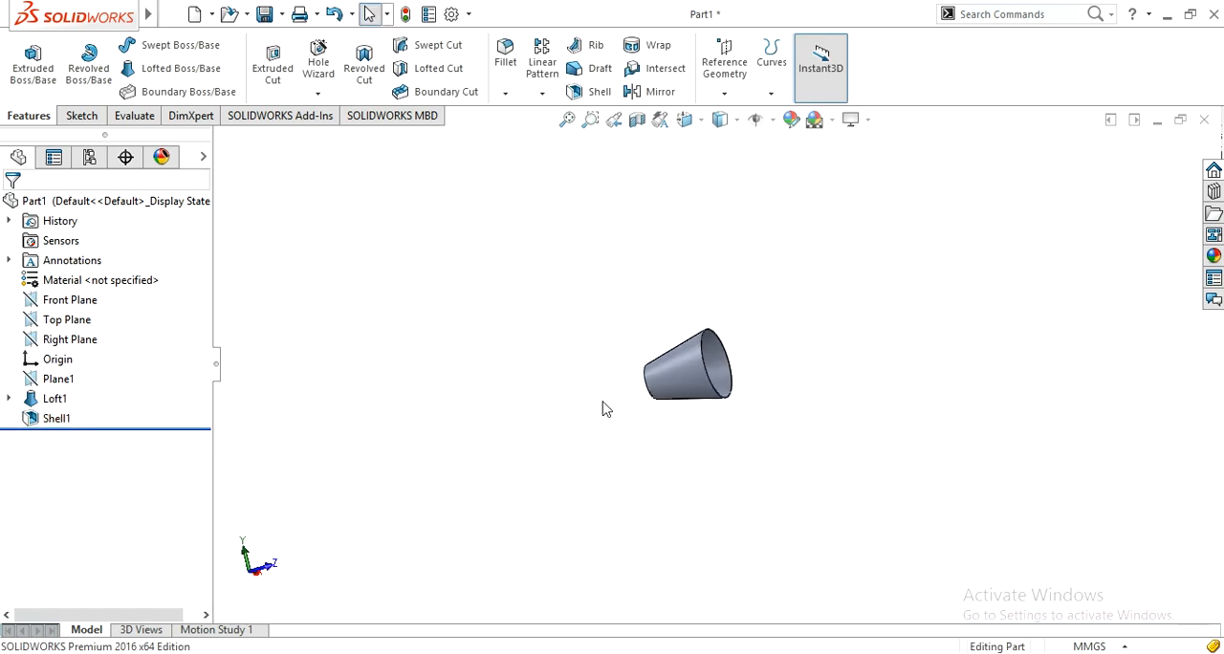
{"action": "middle_click_drag", "start_coordinate": [602, 409], "coordinate": [670, 436]}
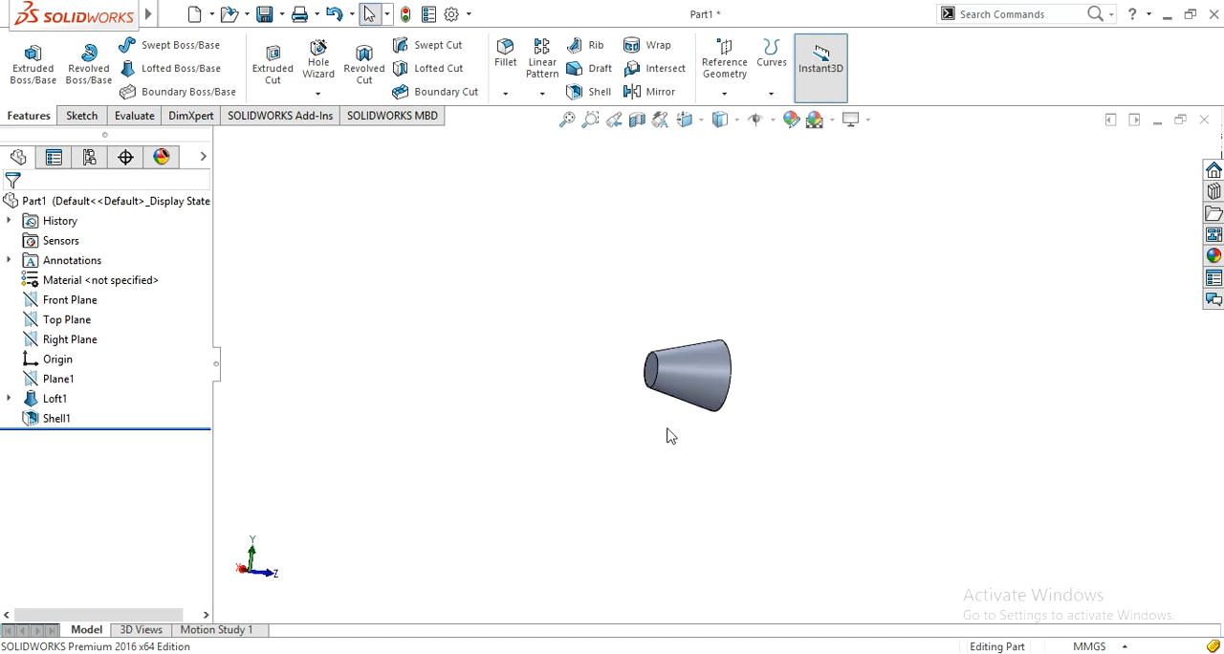
{"action": "scroll", "coordinate": [667, 436], "scroll_direction": "down", "scroll_amount": 4}
{"action": "scroll", "coordinate": [655, 181], "scroll_direction": "down", "scroll_amount": 1}
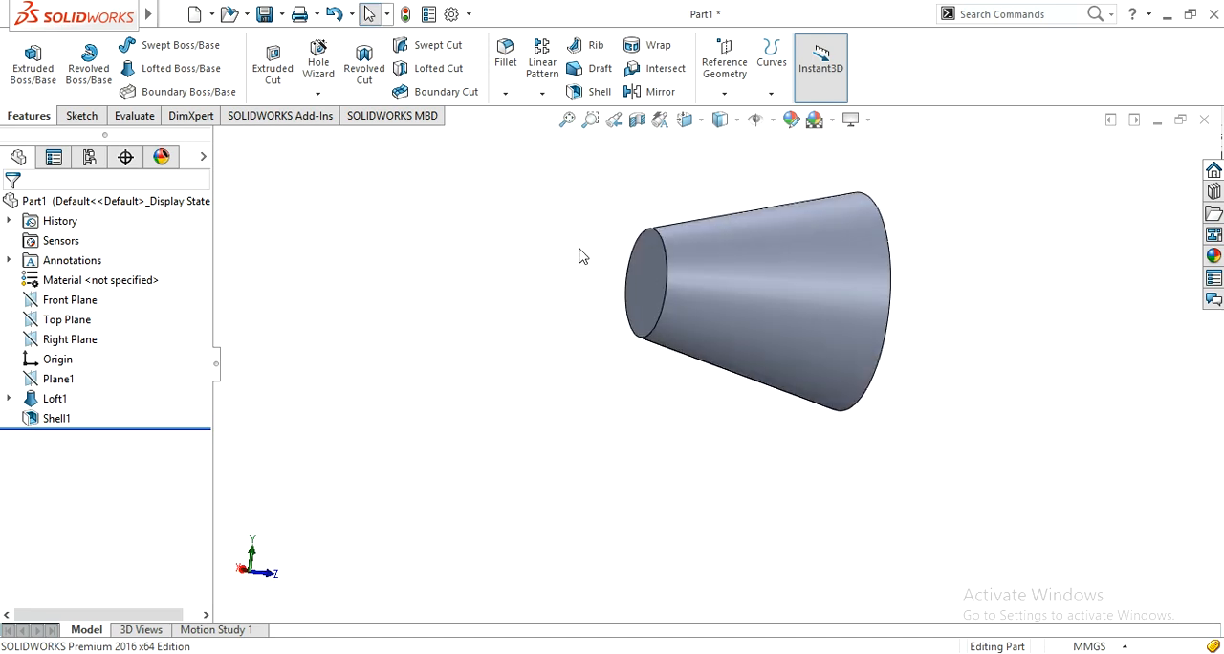
{"action": "left_click", "coordinate": [505, 59]}
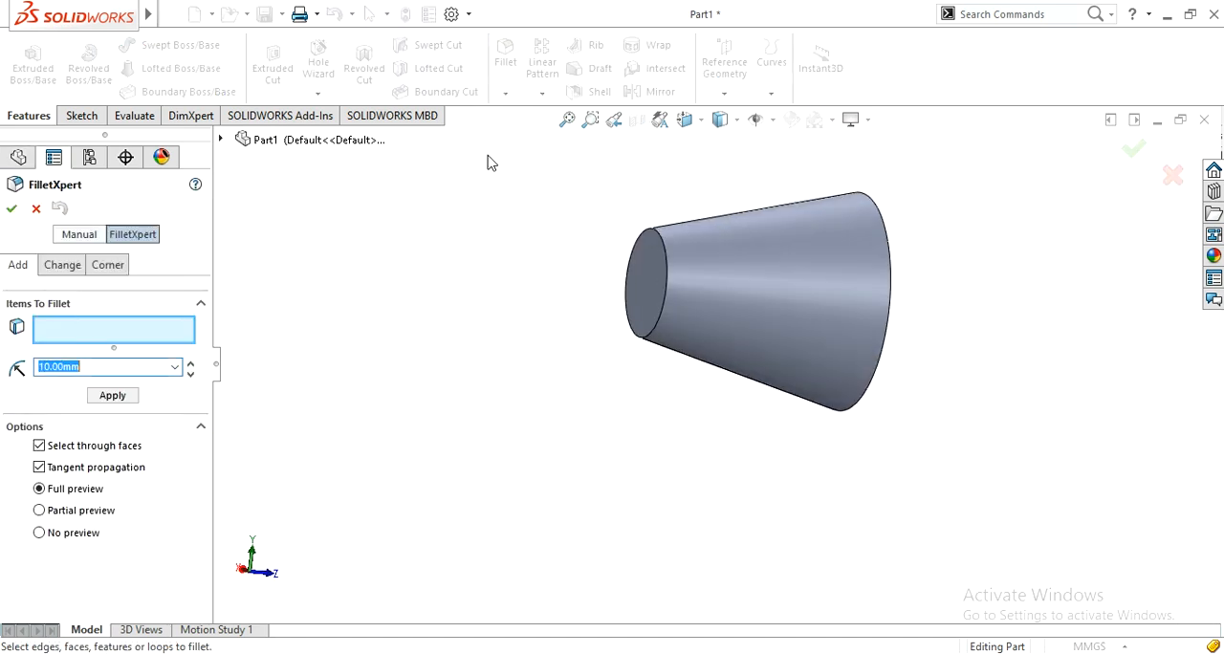
{"action": "left_click", "coordinate": [139, 244]}
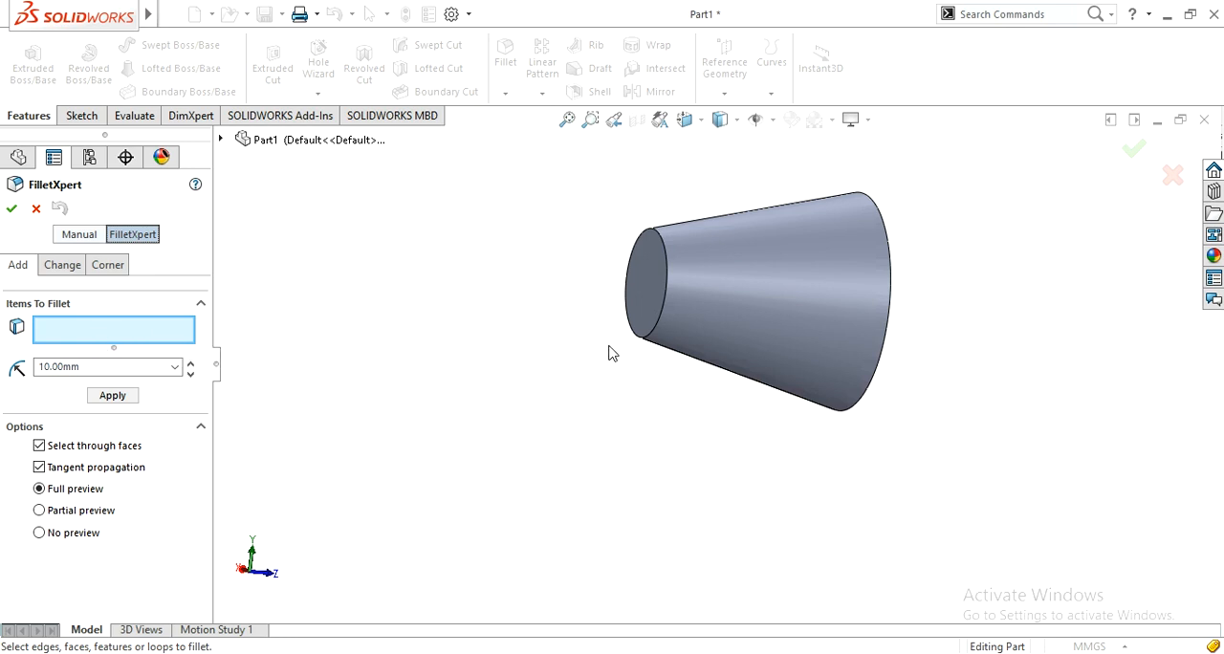
{"action": "left_click", "coordinate": [636, 335]}
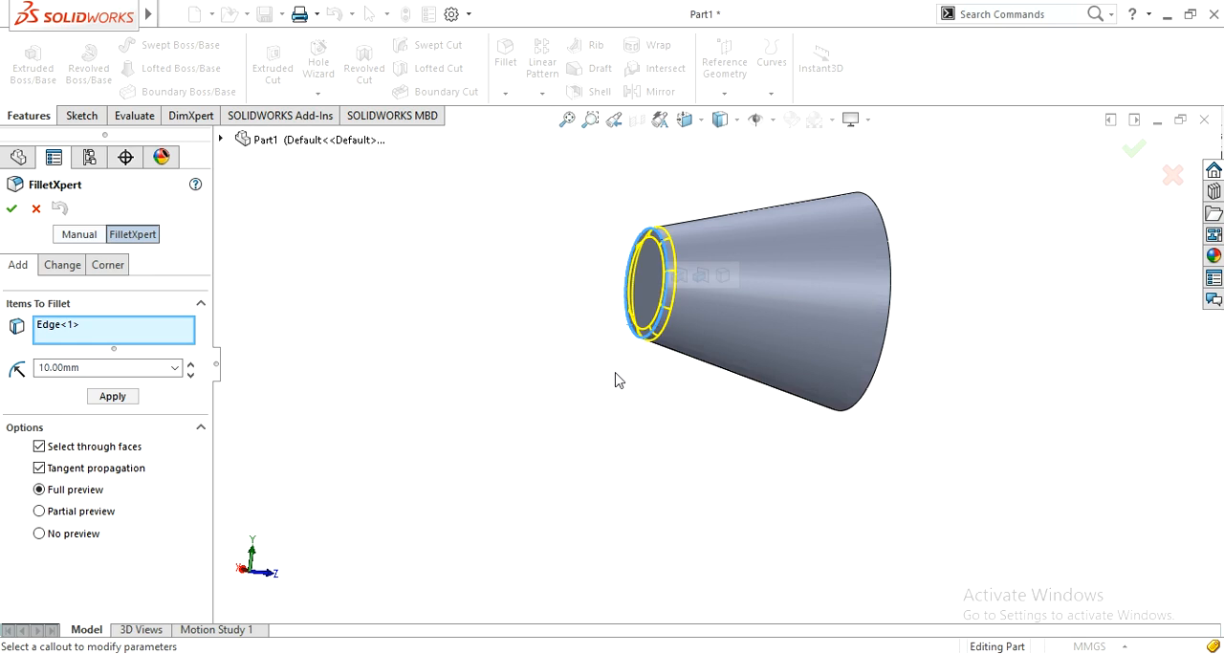
{"action": "middle_click_drag", "start_coordinate": [617, 380], "coordinate": [553, 440]}
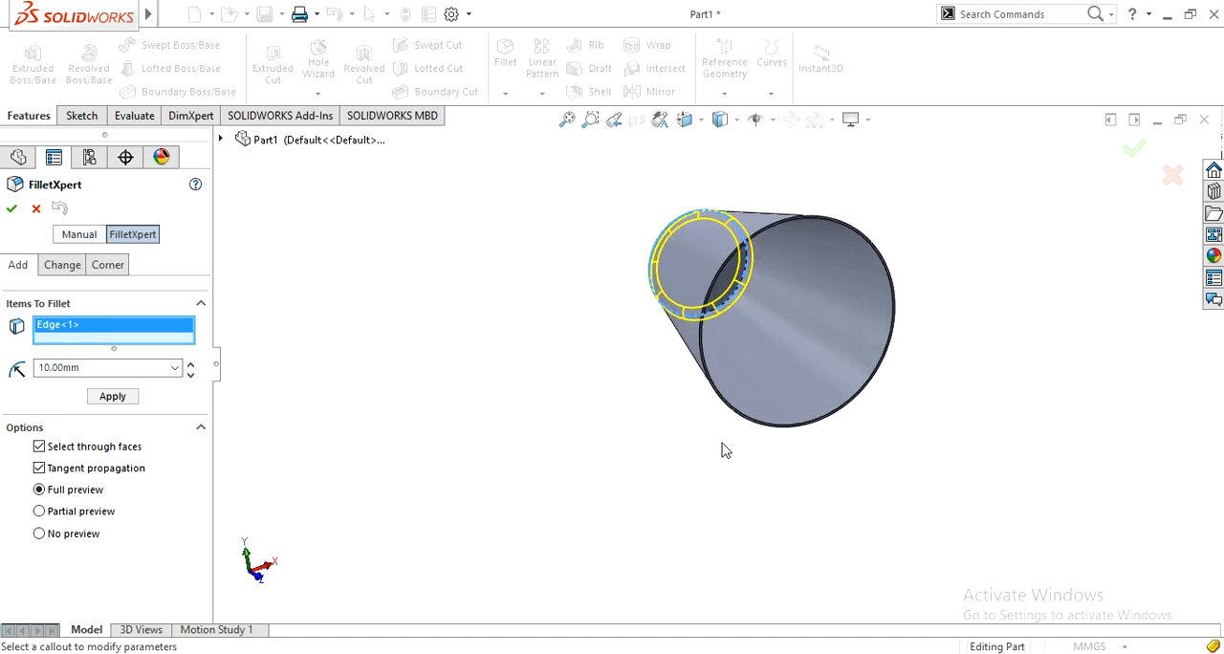
{"action": "left_click", "coordinate": [730, 298]}
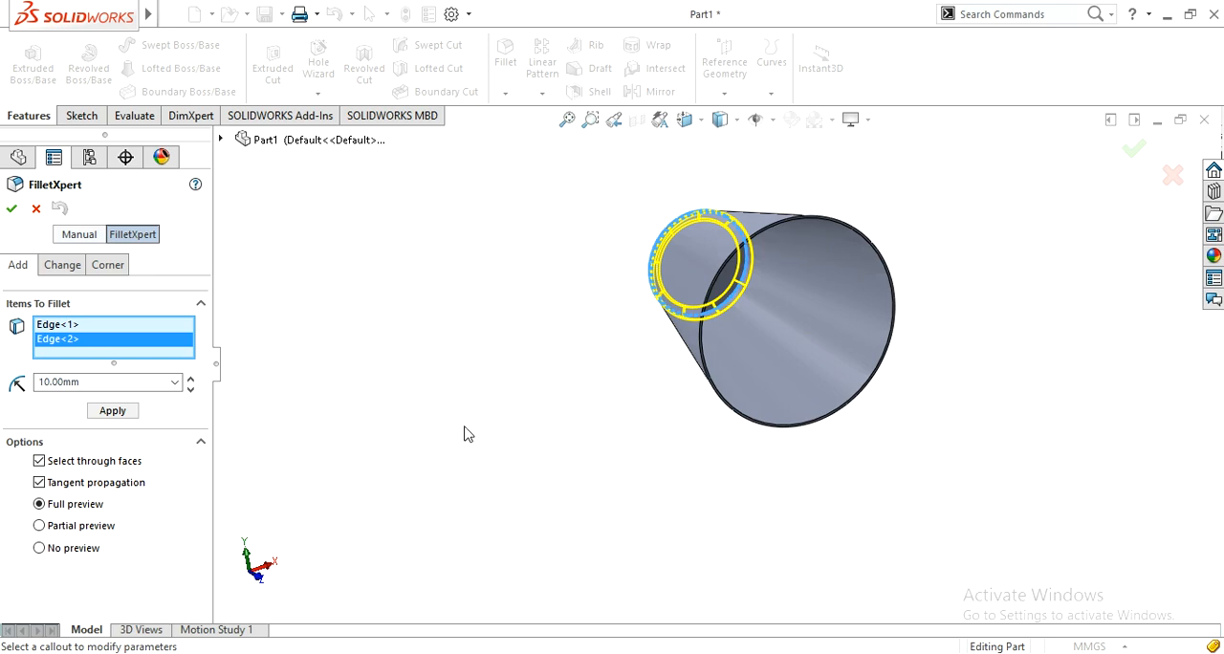
{"action": "left_click_drag", "start_coordinate": [104, 381], "coordinate": [9, 384]}
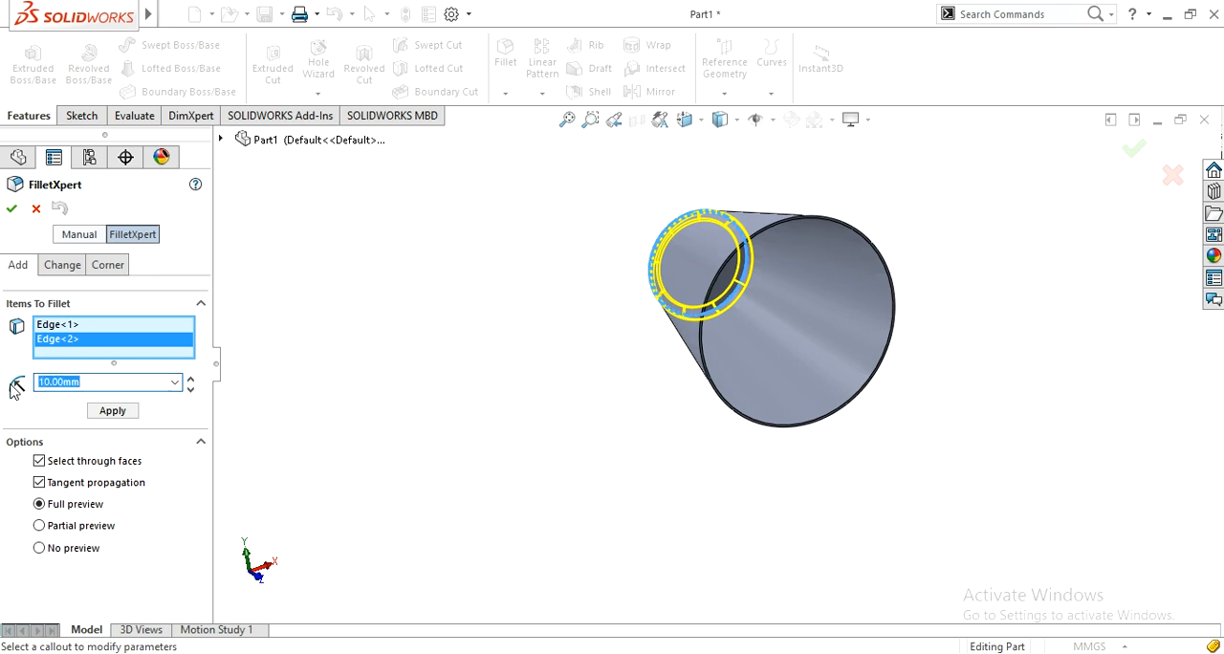
{"action": "type", "text": "50"}
{"action": "middle_click_drag", "start_coordinate": [296, 400], "coordinate": [470, 510]}
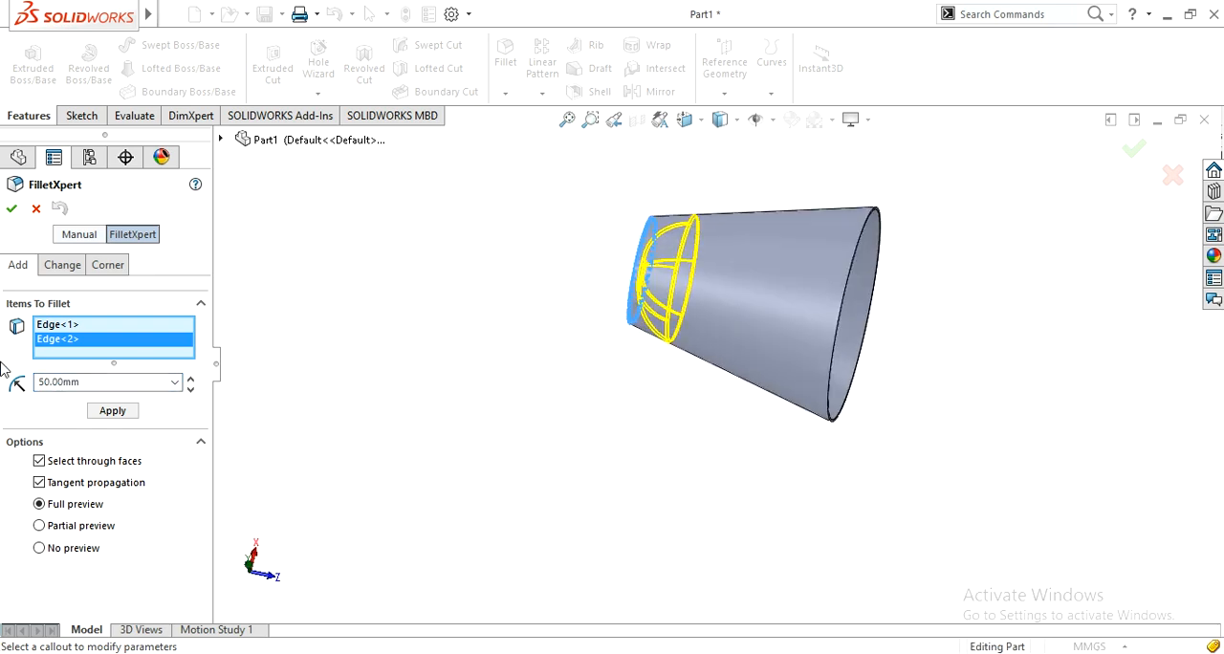
{"action": "left_click", "coordinate": [12, 209]}
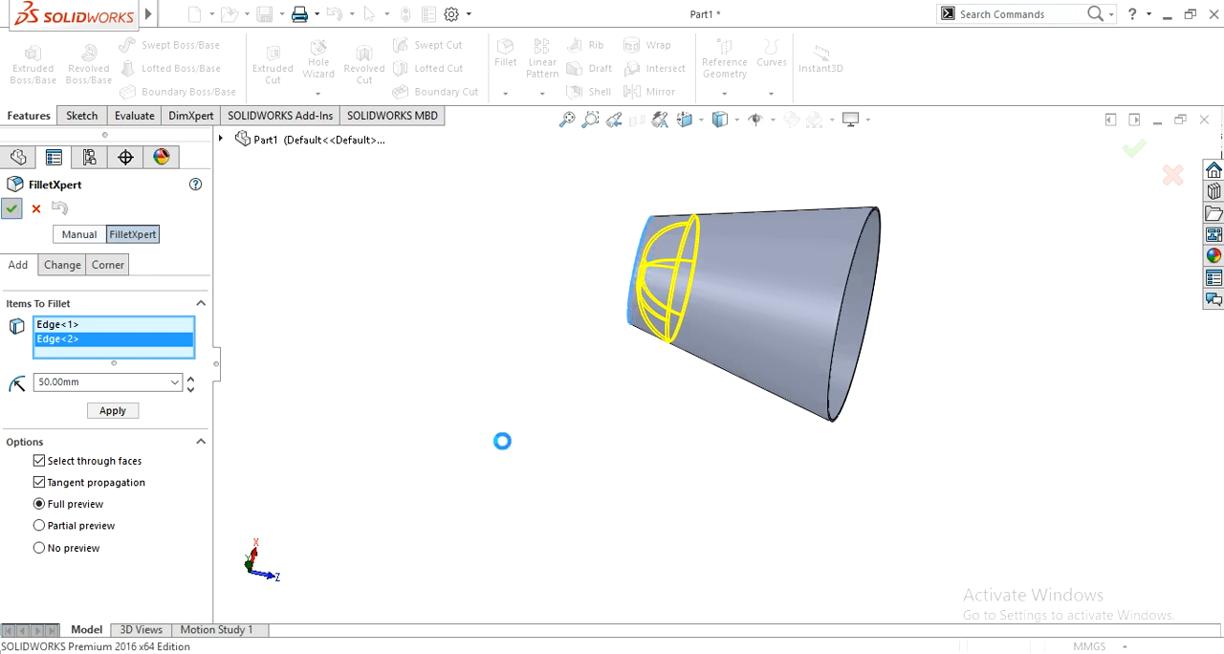
{"action": "middle_click_drag", "start_coordinate": [470, 380], "coordinate": [574, 373]}
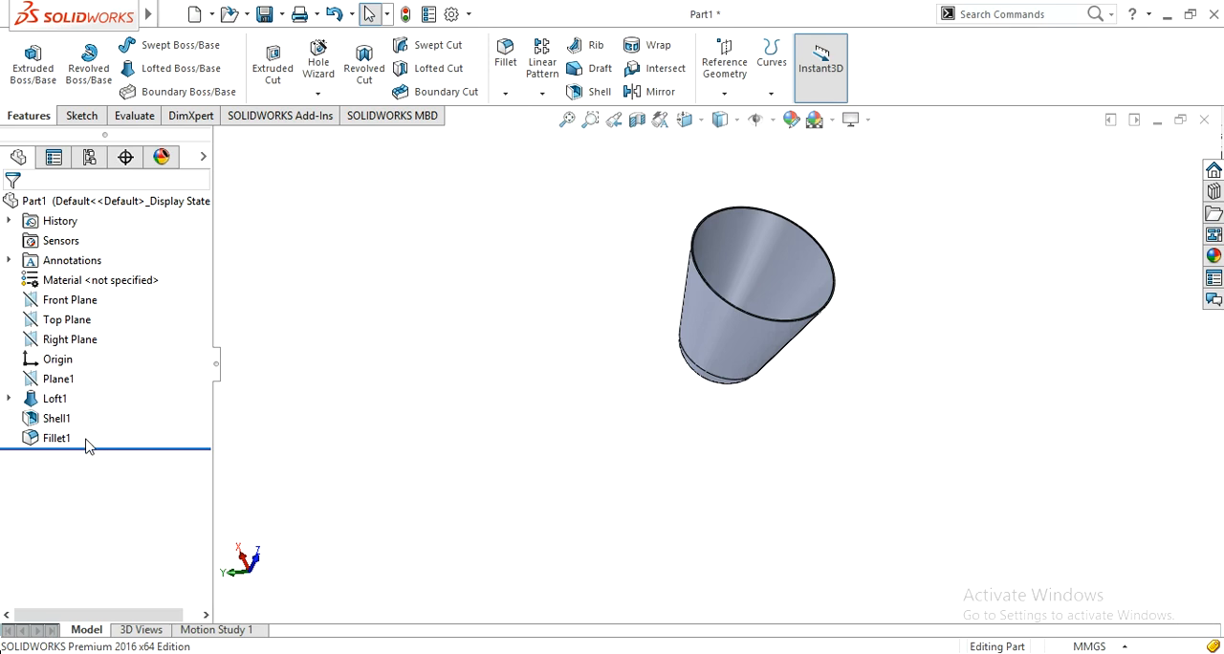
Step: Delete Plane1 together with the features that depend on it, and delete the remaining Sketch1 to empty the part
{"action": "left_click_drag", "start_coordinate": [67, 428], "coordinate": [28, 425]}
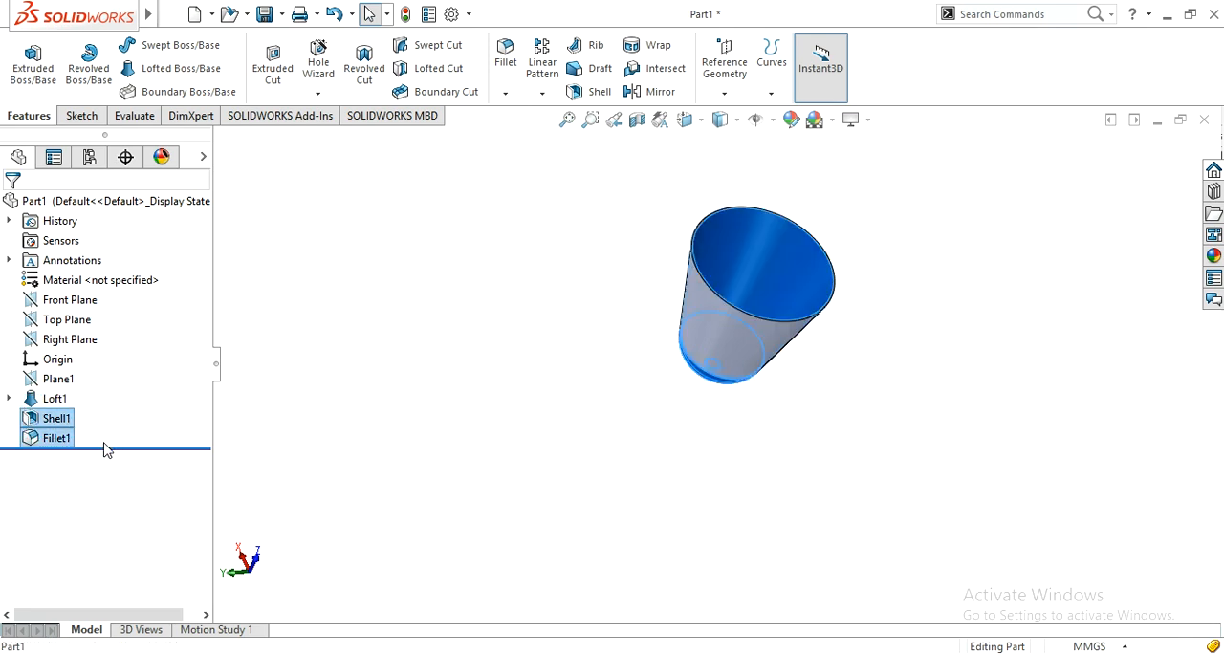
{"action": "left_click", "coordinate": [55, 381]}
{"action": "right_click", "coordinate": [55, 380]}
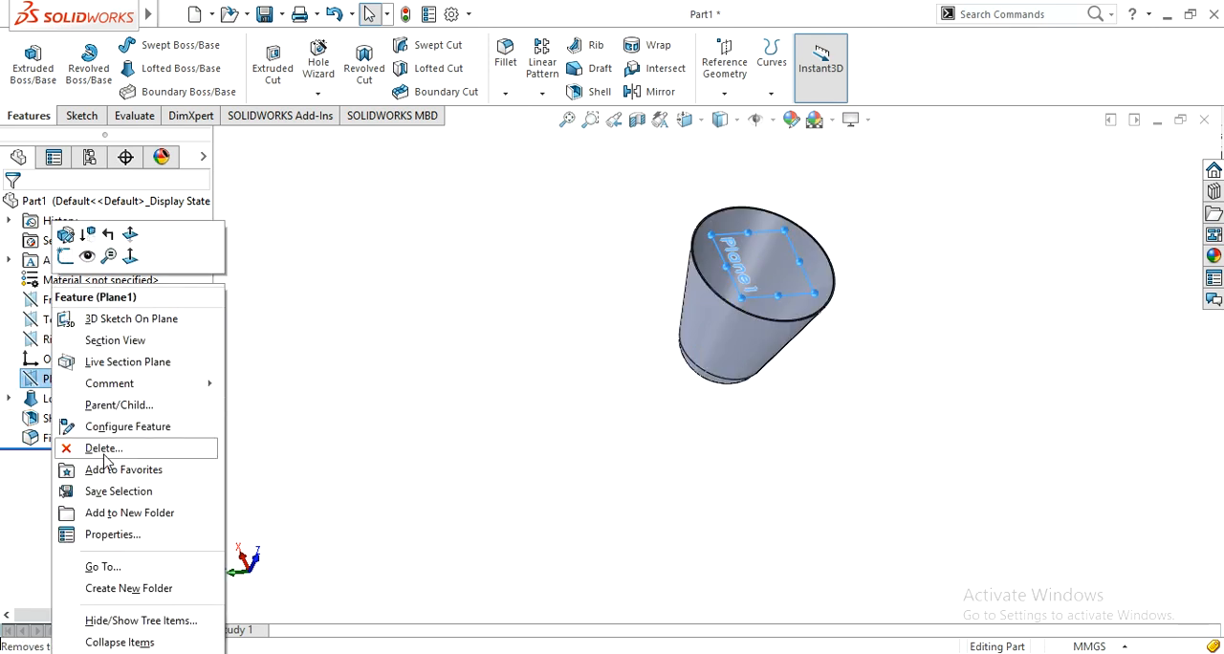
{"action": "left_click", "coordinate": [103, 449]}
{"action": "right_click", "coordinate": [54, 381]}
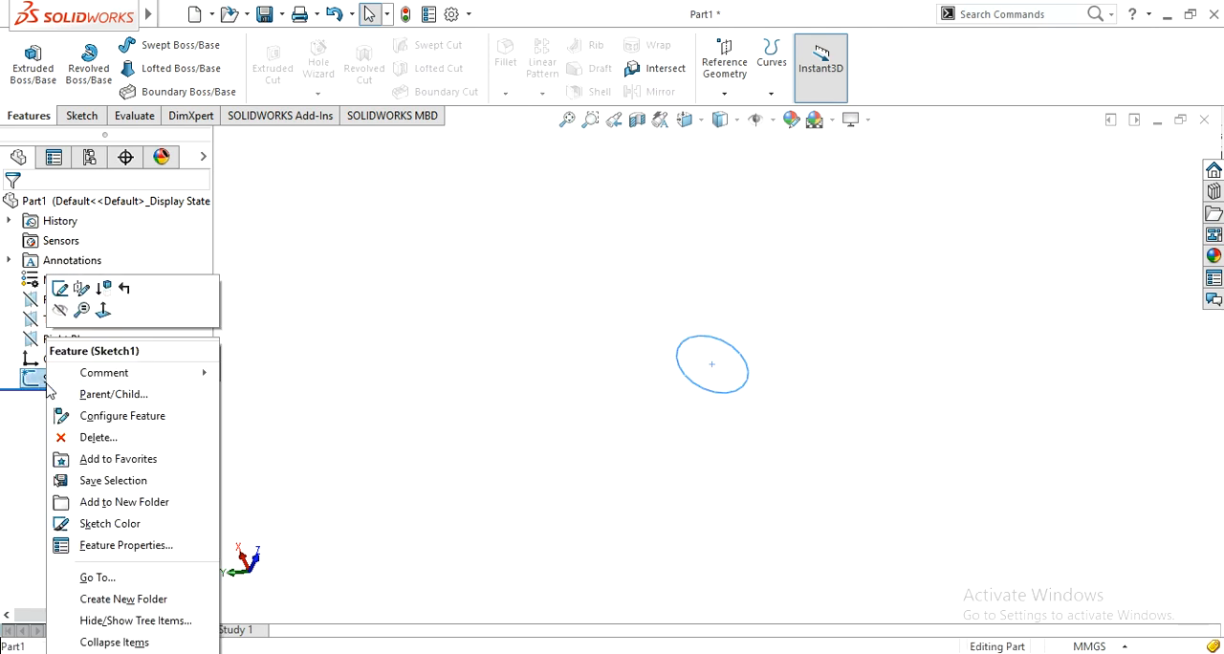
{"action": "left_click", "coordinate": [103, 436]}
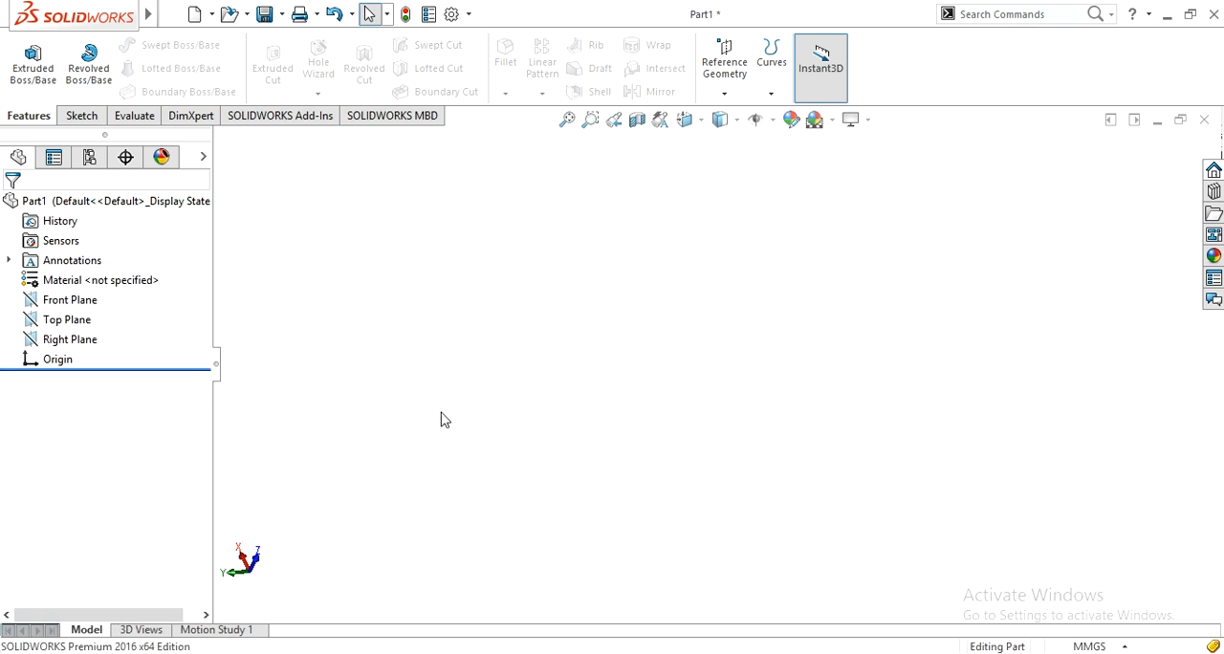
Step: Sketch a circle about 96 mm in diameter on the Front Plane, centred on the origin
{"action": "left_click", "coordinate": [54, 302]}
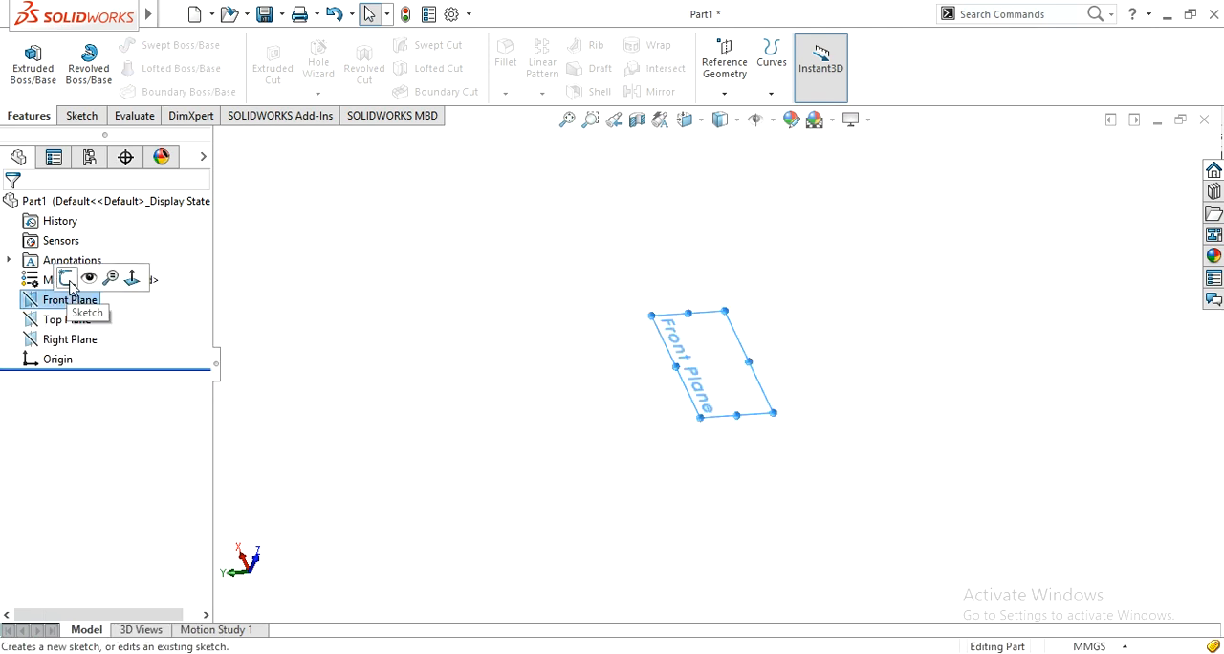
{"action": "left_click", "coordinate": [67, 279]}
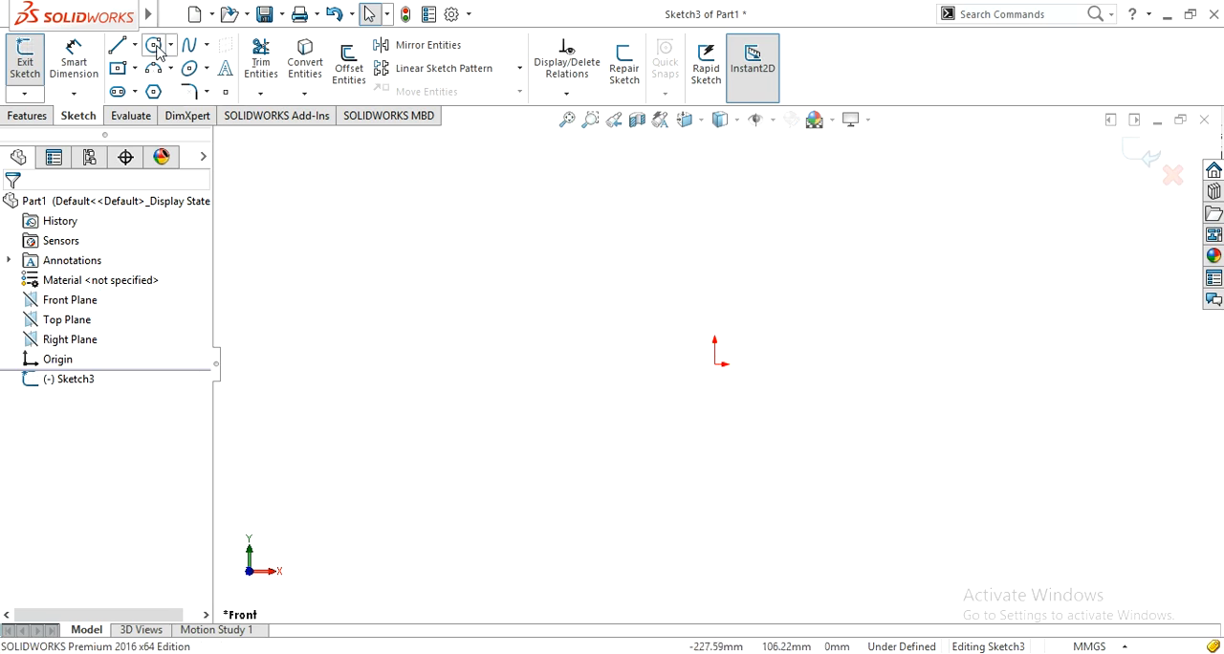
{"action": "left_click", "coordinate": [153, 45]}
{"action": "left_click_drag", "start_coordinate": [714, 363], "coordinate": [624, 412]}
{"action": "left_click", "coordinate": [623, 413]}
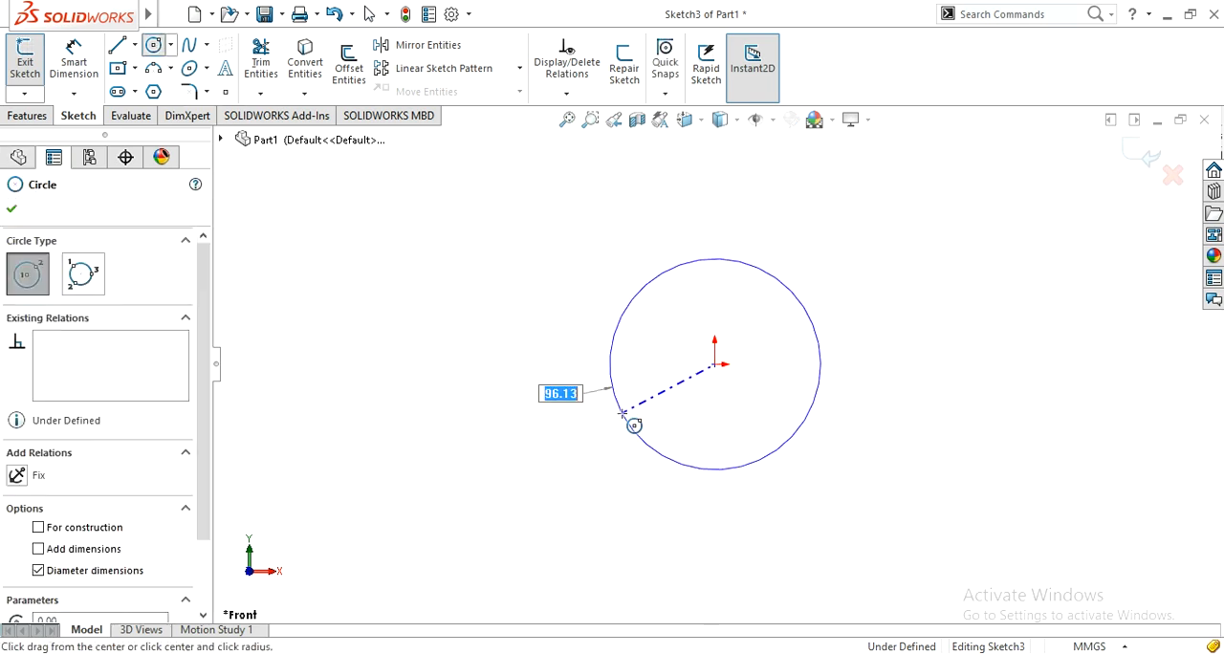
Step: Dimension the circle's diameter as 200 mm and exit the sketch
{"action": "right_click_drag", "start_coordinate": [408, 385], "coordinate": [412, 214]}
{"action": "left_click", "coordinate": [626, 434]}
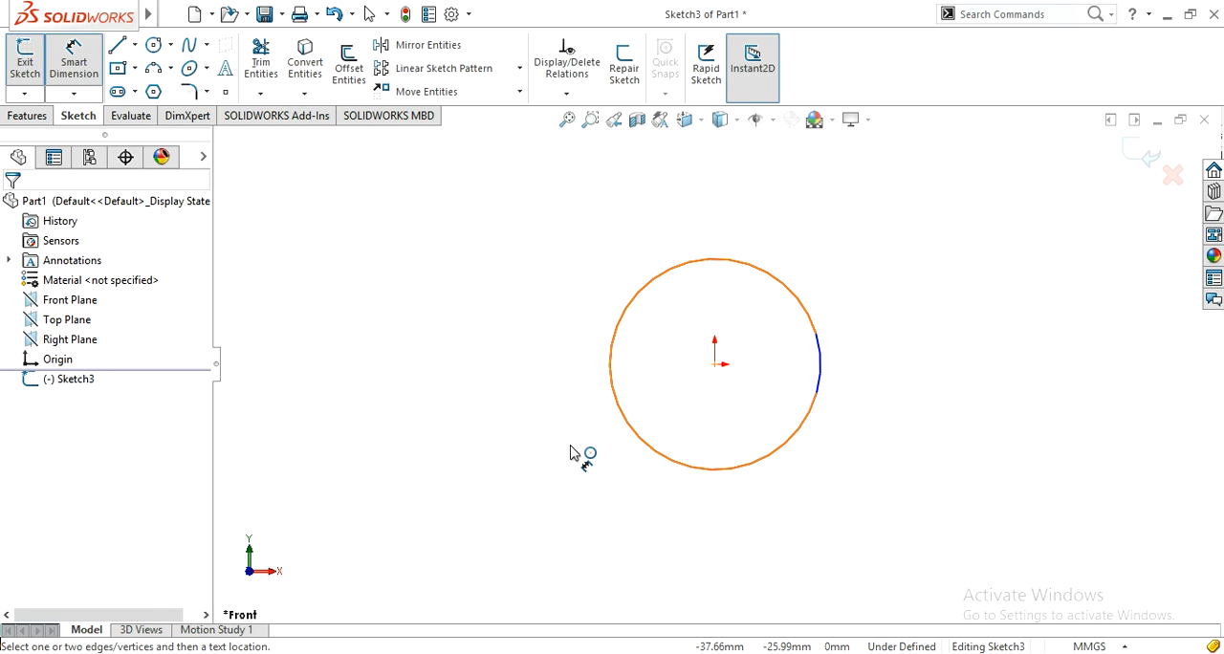
{"action": "left_click", "coordinate": [488, 490]}
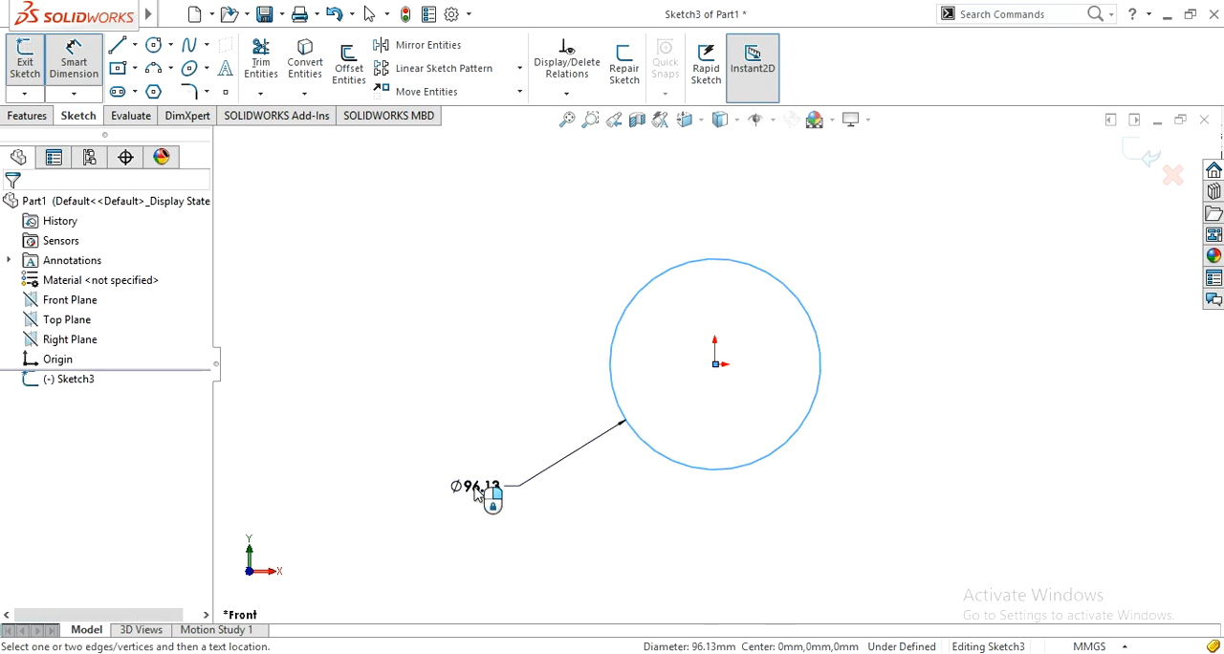
{"action": "type", "text": "200"}
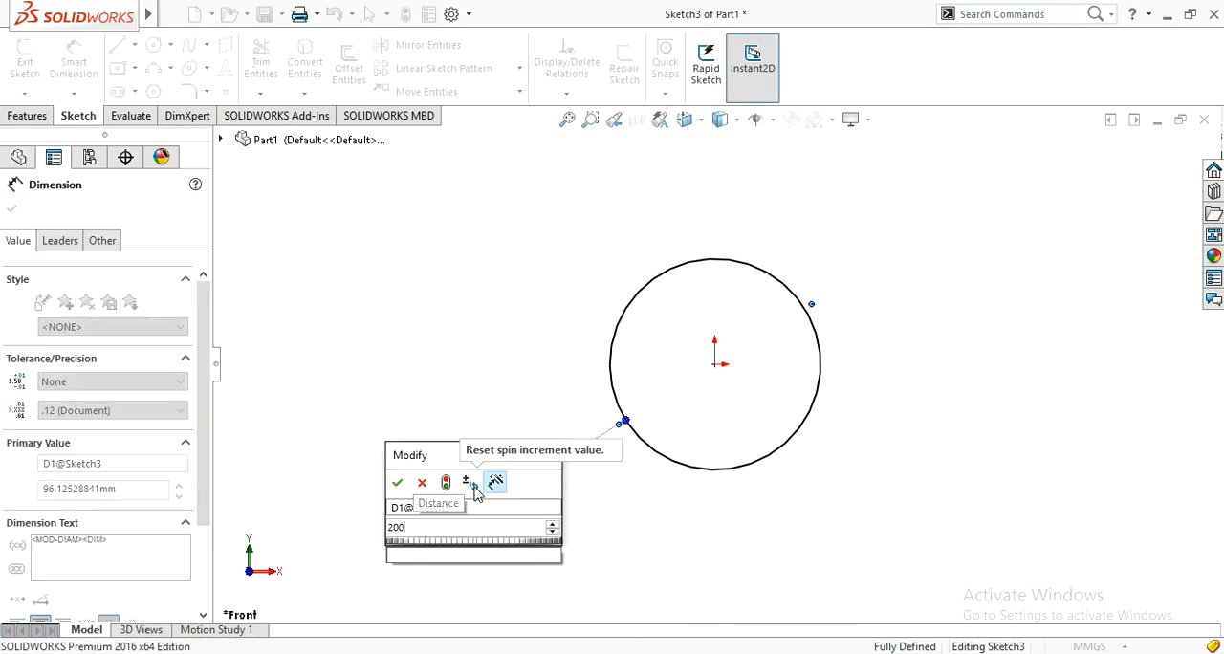
{"action": "key", "text": "Return"}
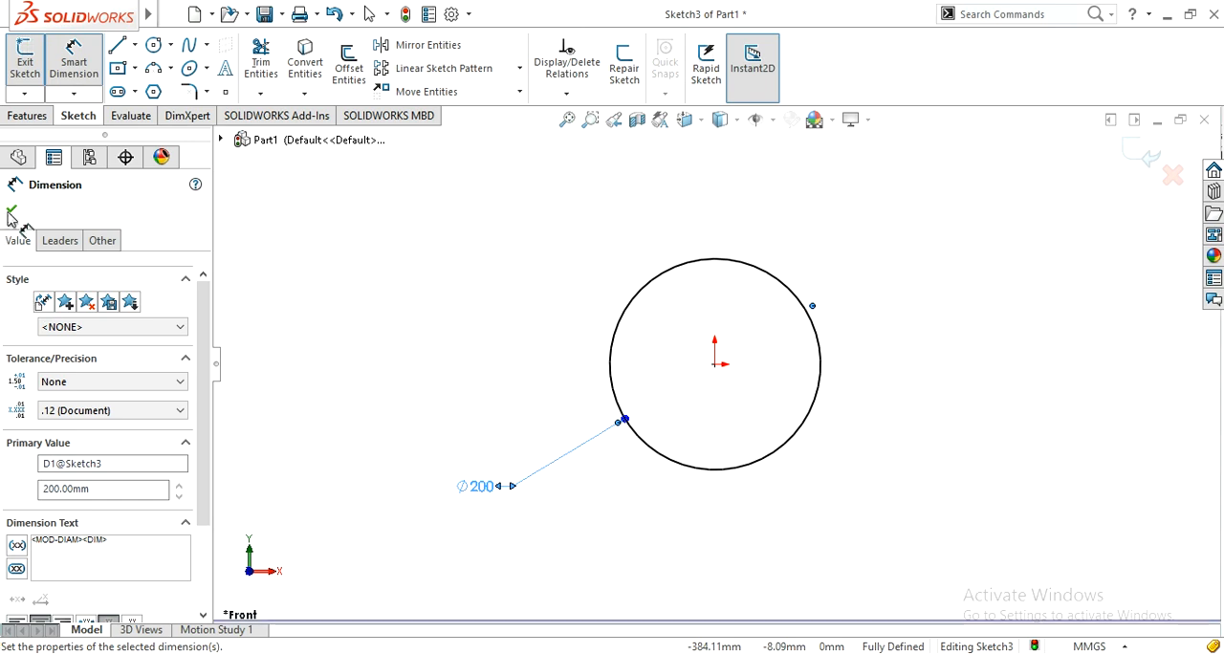
{"action": "left_click", "coordinate": [11, 209]}
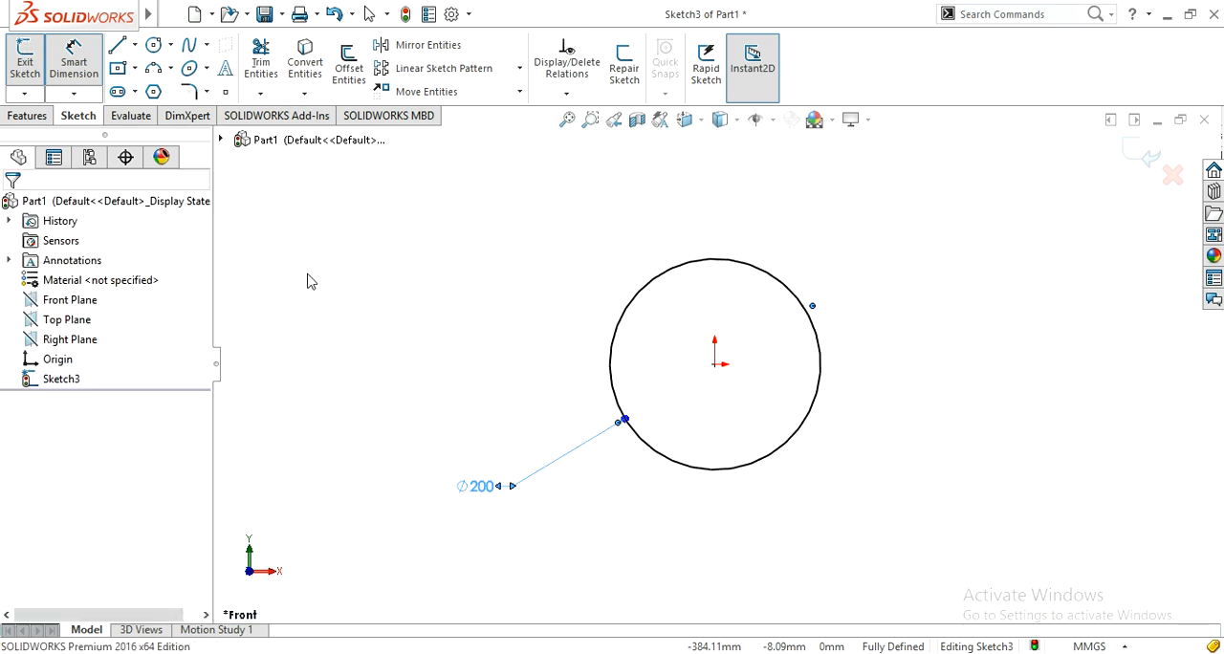
{"action": "left_click", "coordinate": [1144, 154]}
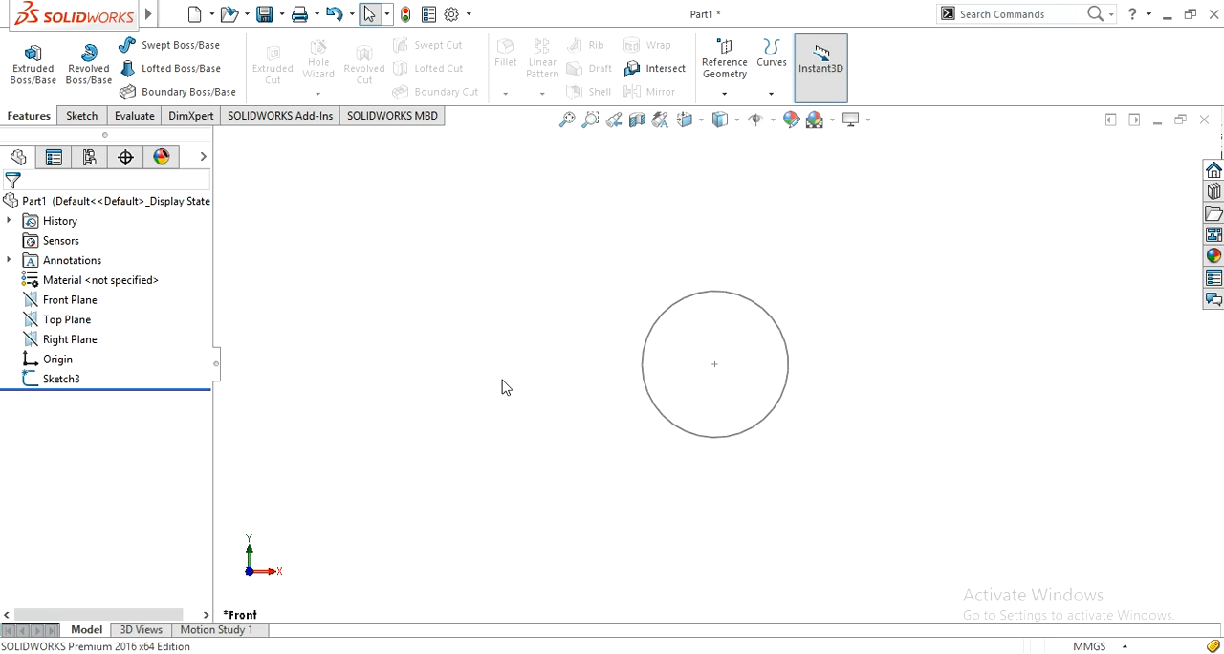
Step: Create a reference plane offset 200 mm from the Front Plane
{"action": "key", "text": "z"}
{"action": "left_click", "coordinate": [724, 93]}
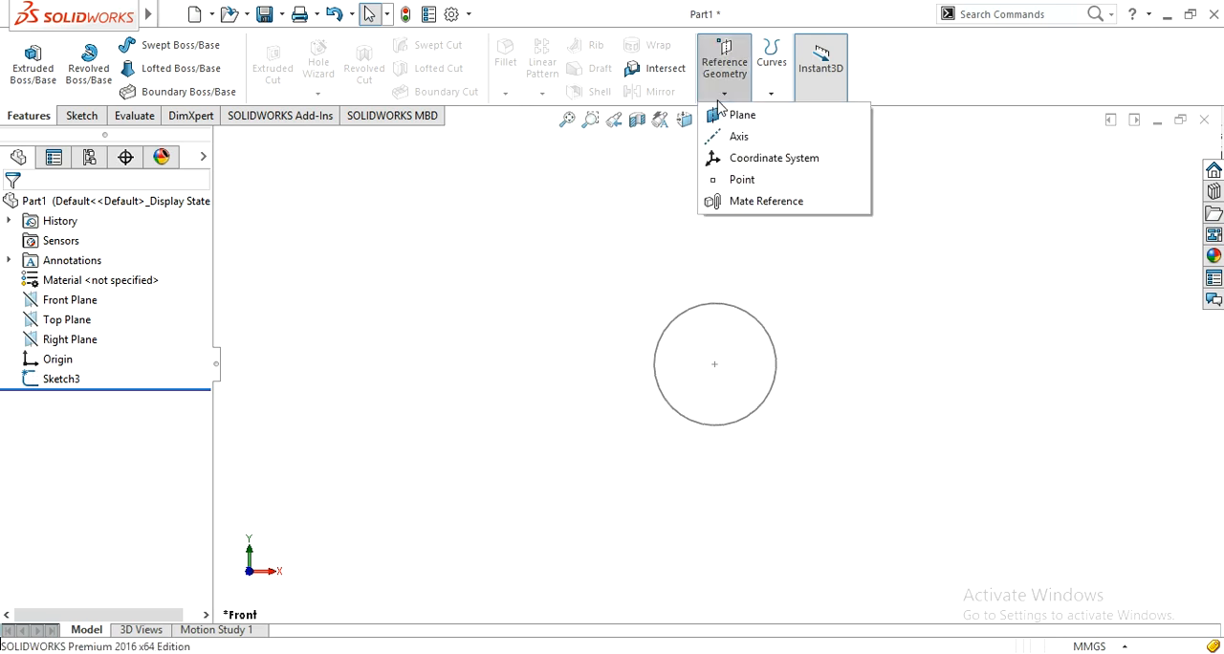
{"action": "left_click", "coordinate": [736, 115]}
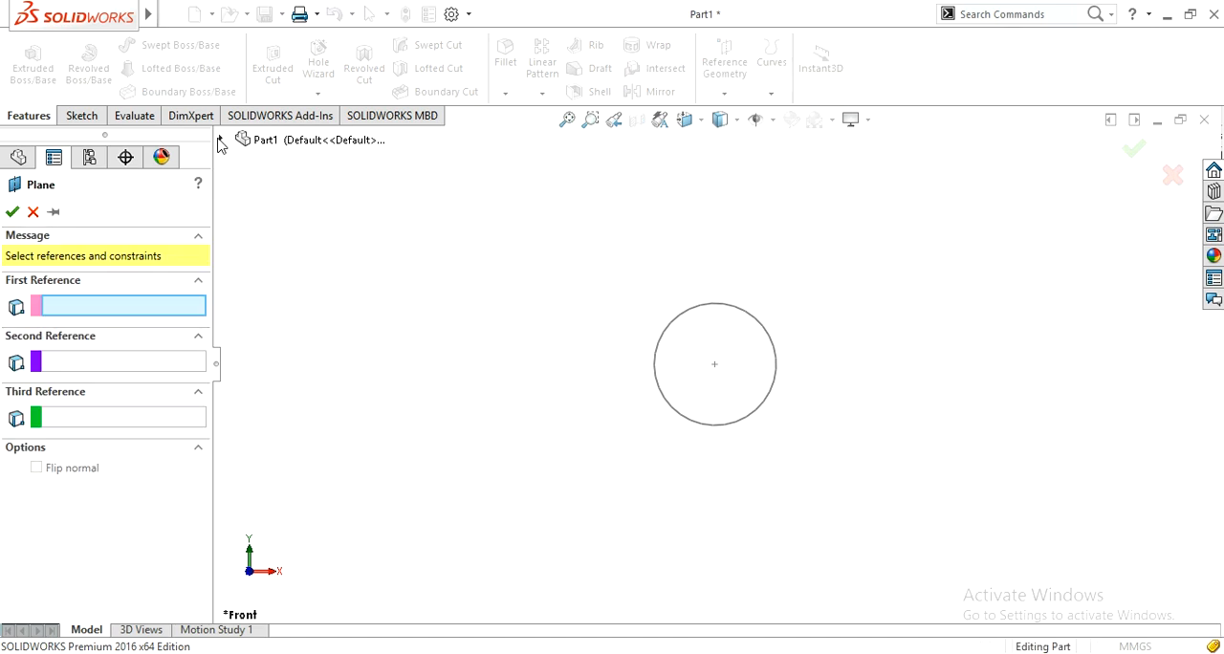
{"action": "left_click", "coordinate": [220, 140]}
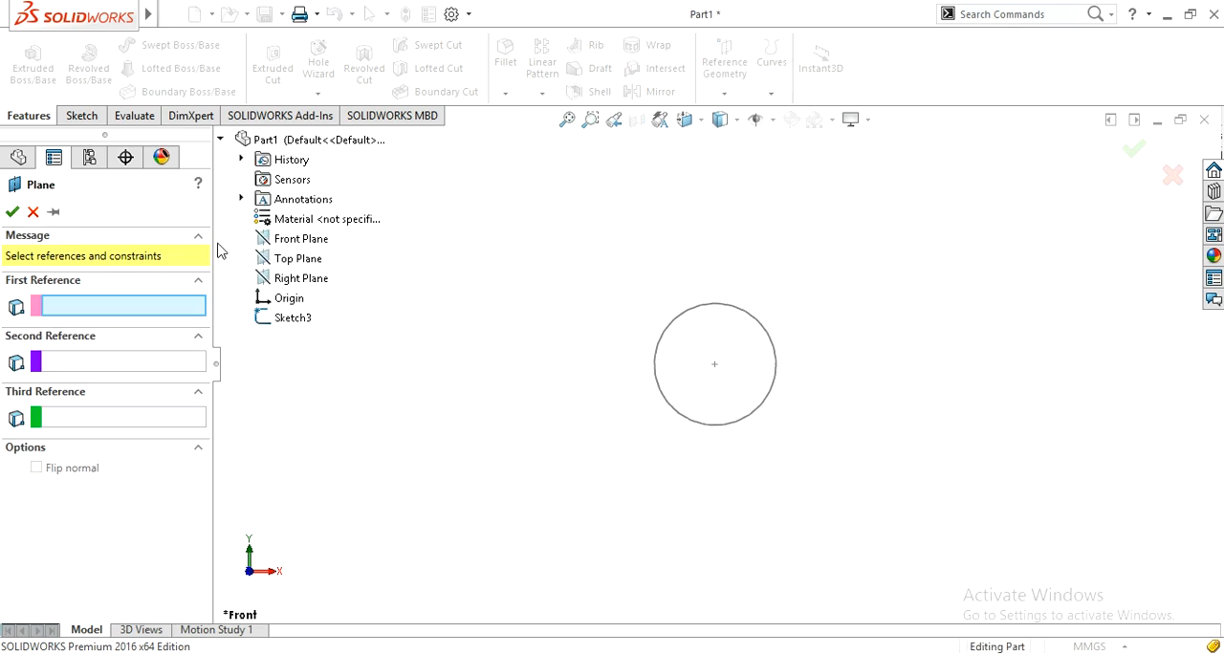
{"action": "left_click", "coordinate": [287, 239]}
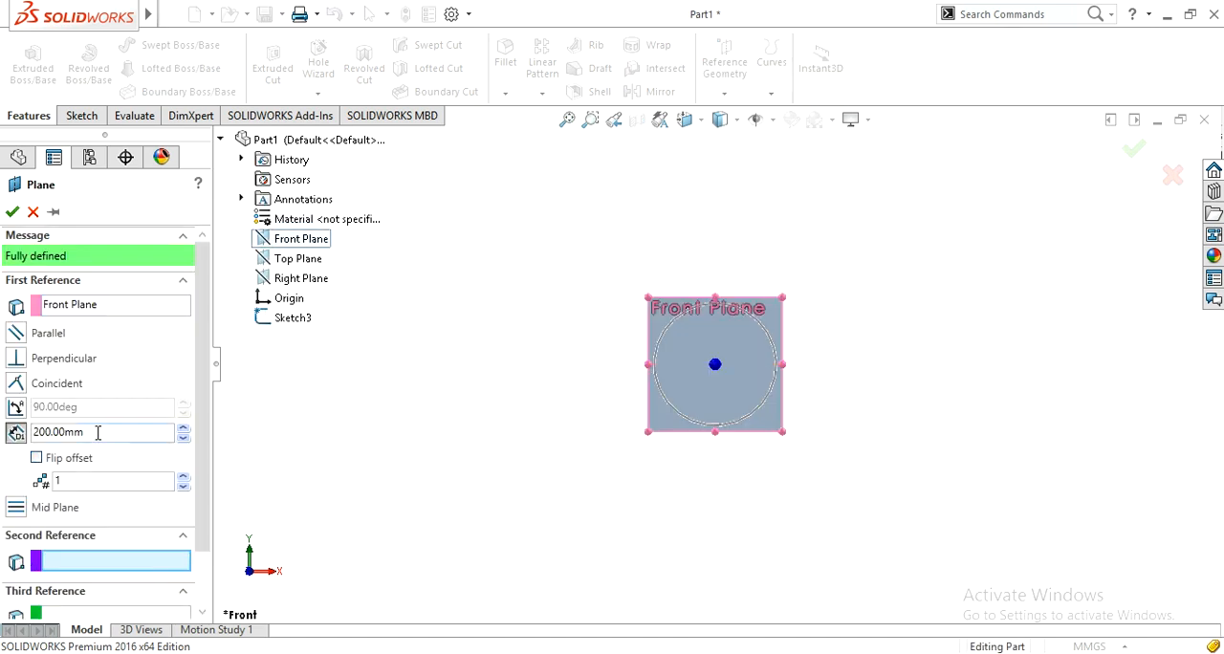
{"action": "left_click", "coordinate": [12, 213]}
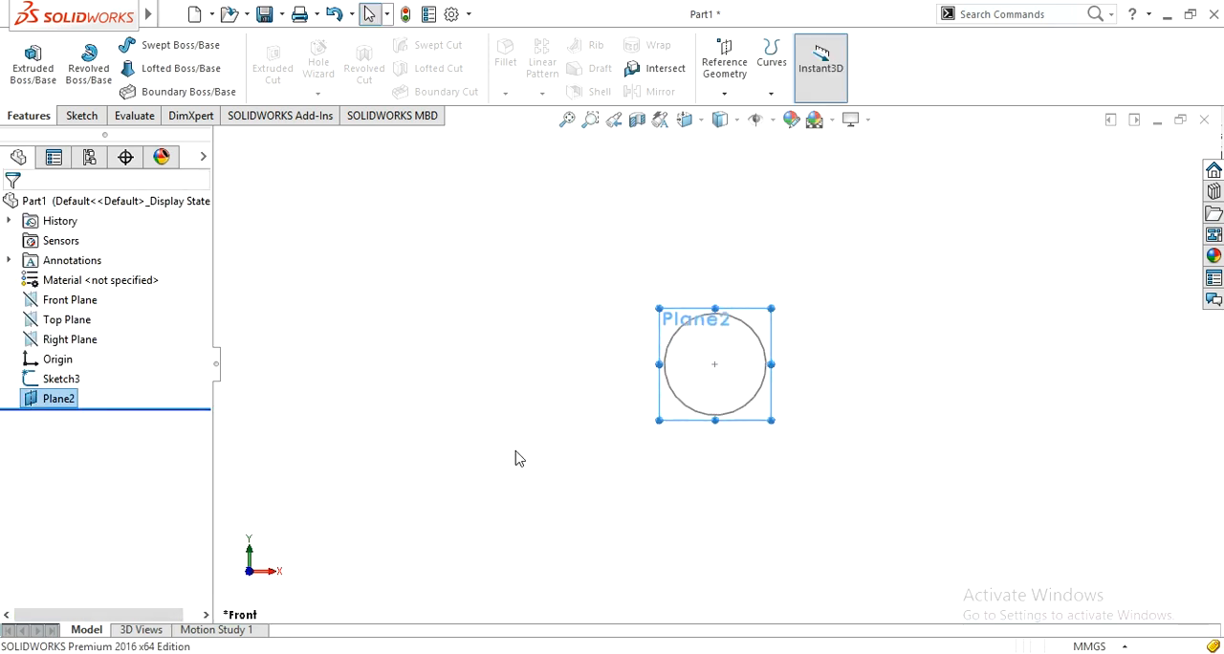
Step: Start a sketch on the offset plane, Plane2, and hide that plane
{"action": "middle_click_drag", "start_coordinate": [517, 456], "coordinate": [589, 462]}
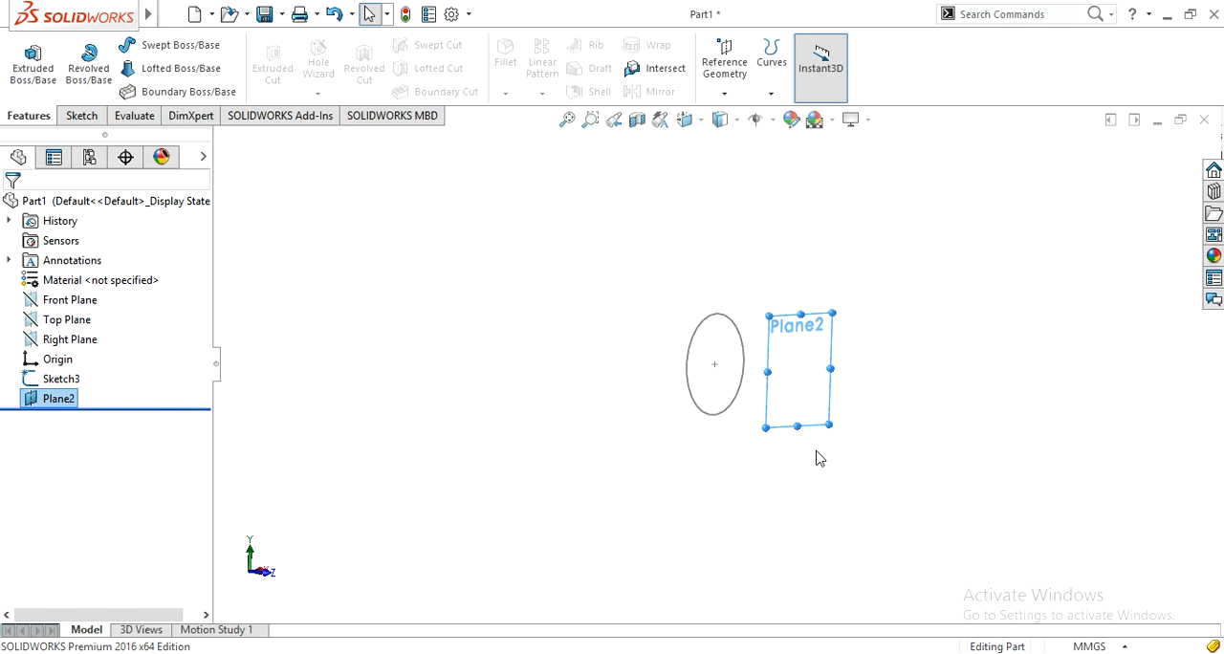
{"action": "left_click", "coordinate": [798, 411]}
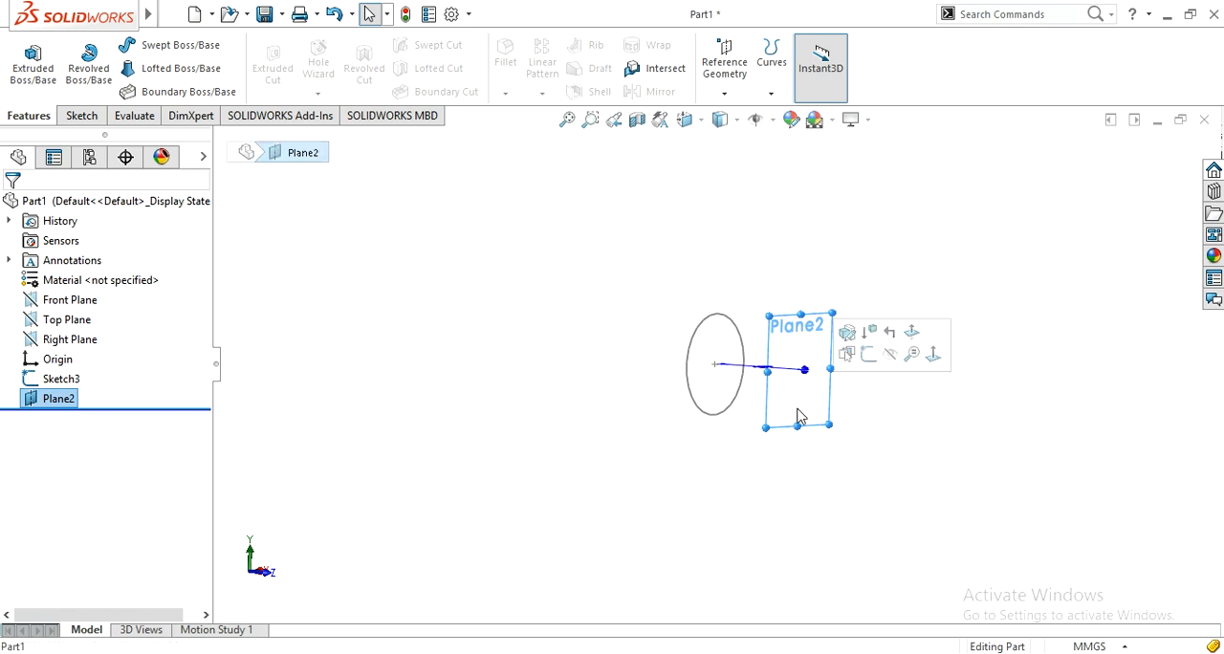
{"action": "left_click", "coordinate": [869, 354]}
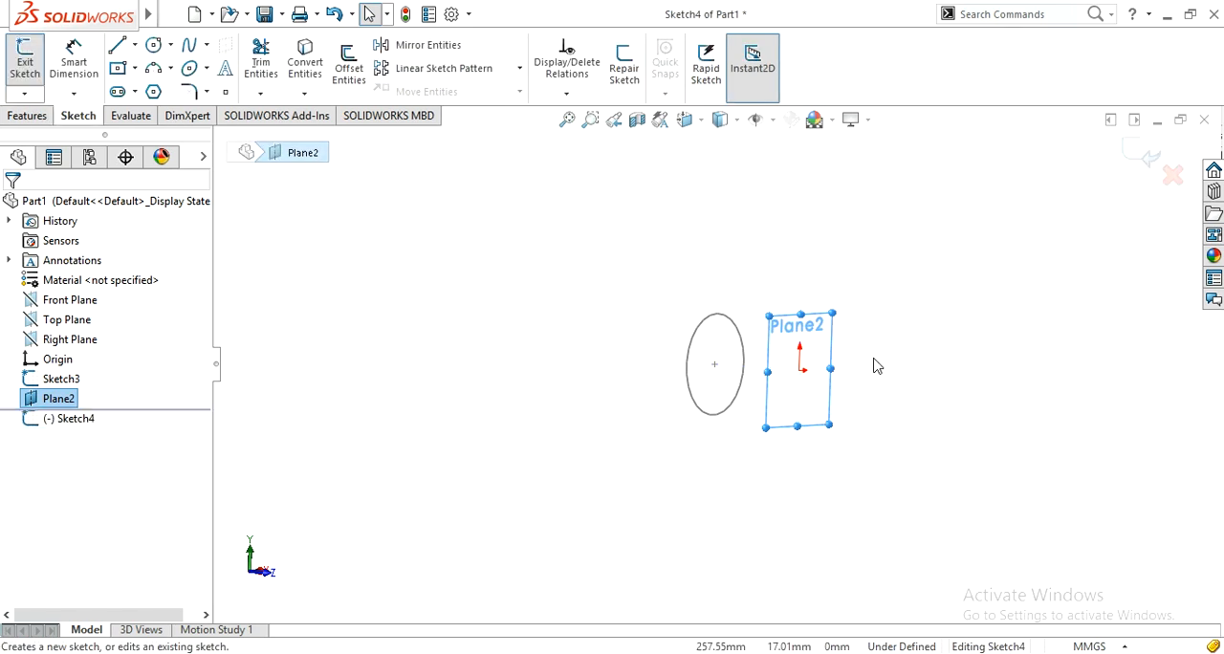
{"action": "left_click", "coordinate": [775, 525]}
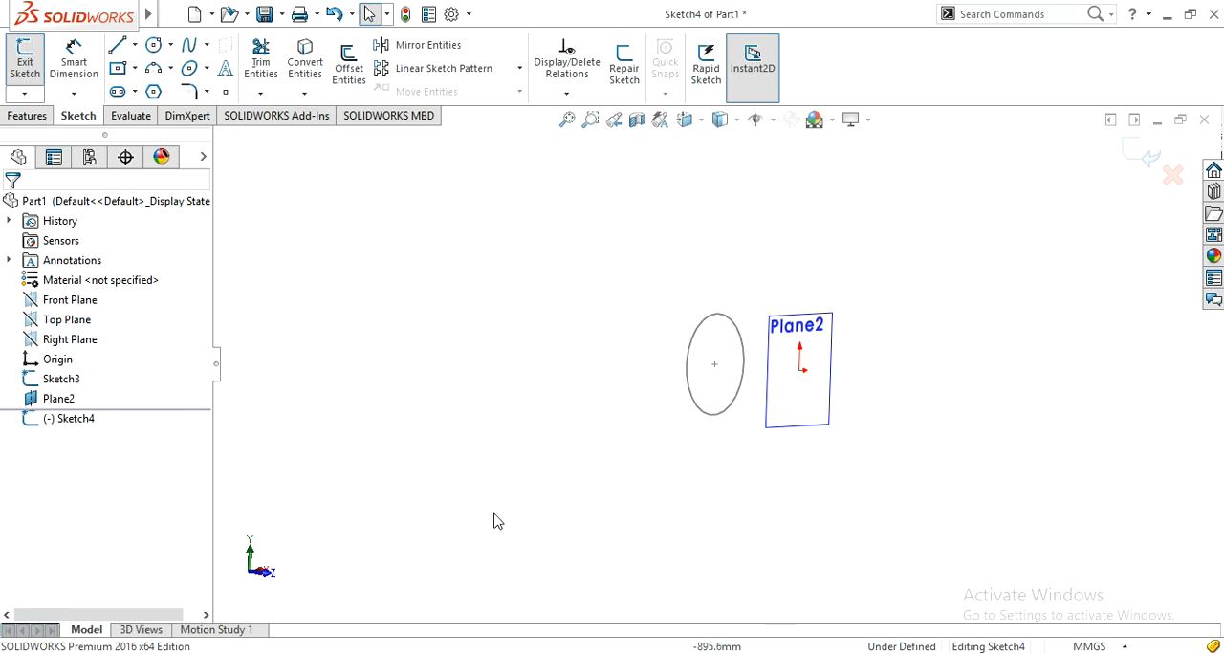
{"action": "left_click", "coordinate": [32, 402]}
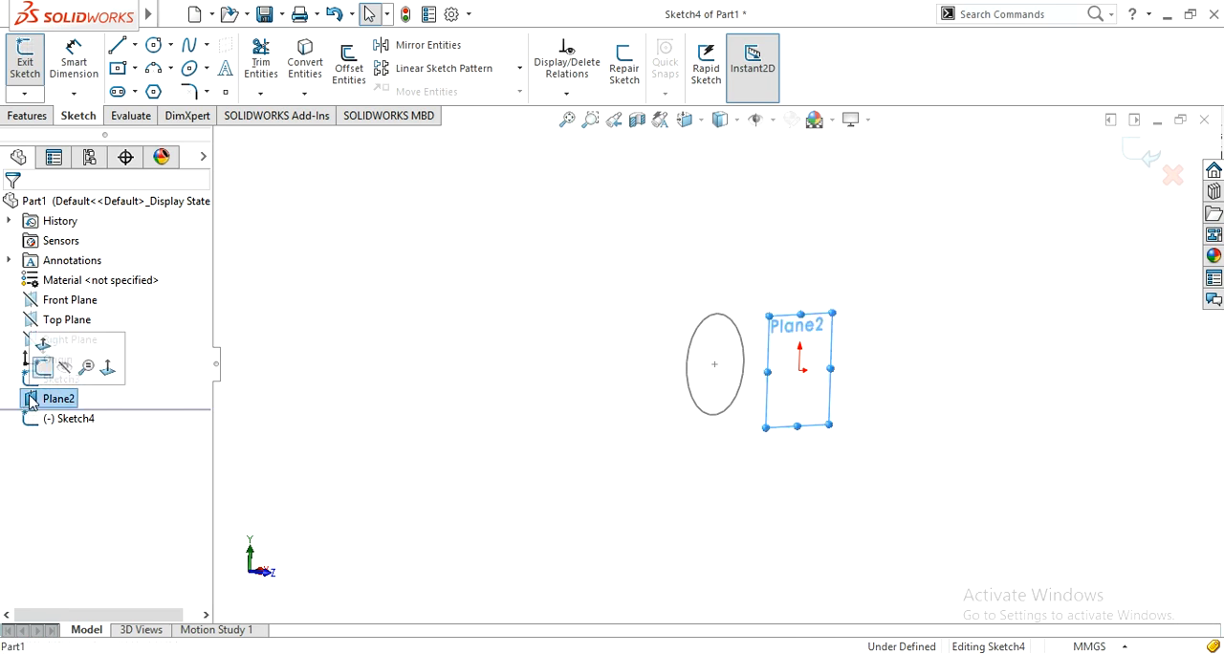
{"action": "left_click", "coordinate": [64, 367]}
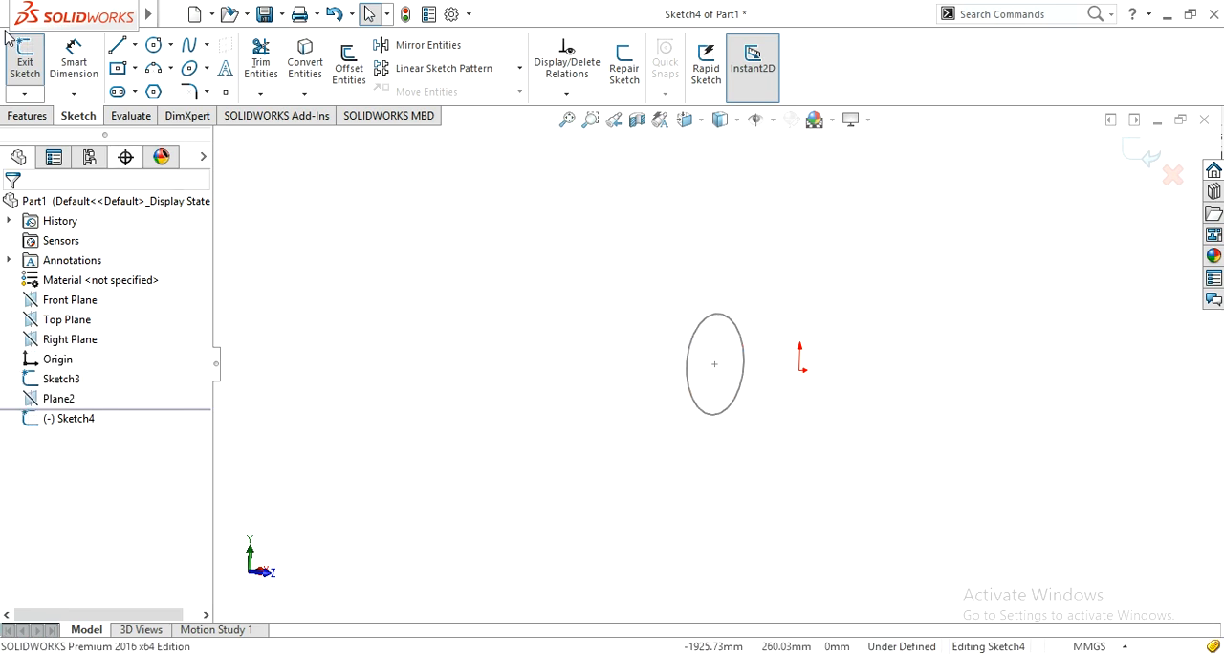
Step: Sketch a center rectangle about 359 mm wide and 233 mm high from the origin and exit the sketch
{"action": "key", "text": "ctrl+8"}
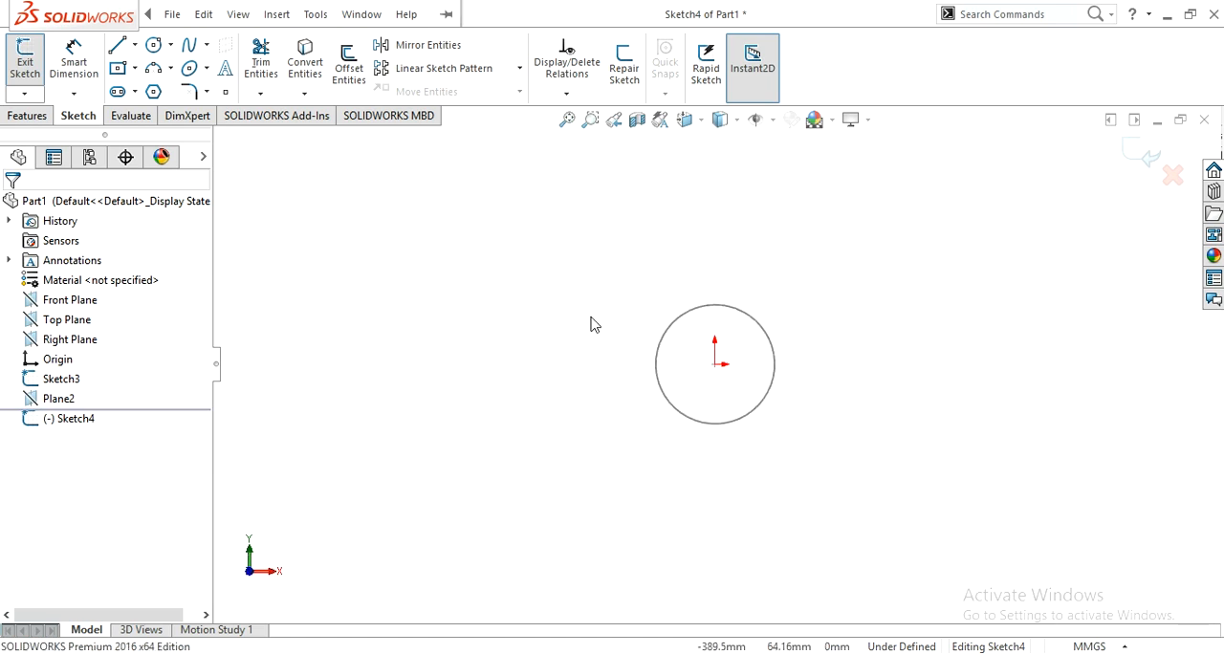
{"action": "scroll", "coordinate": [839, 343], "scroll_direction": "down", "scroll_amount": 1}
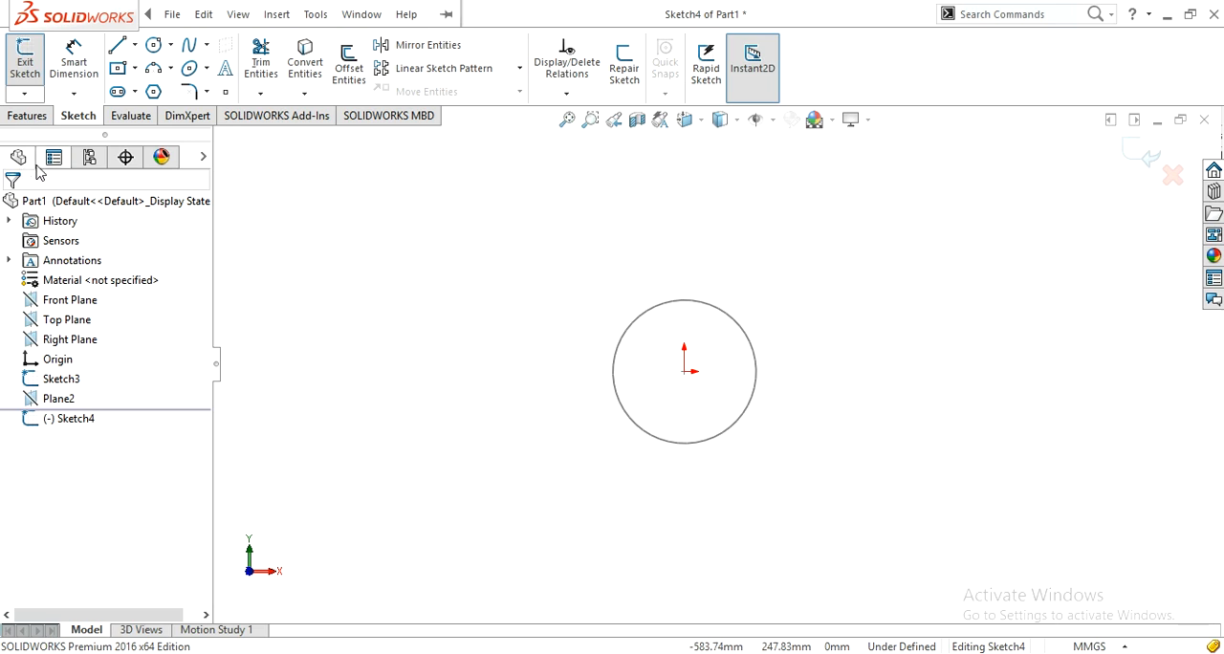
{"action": "left_click", "coordinate": [118, 69]}
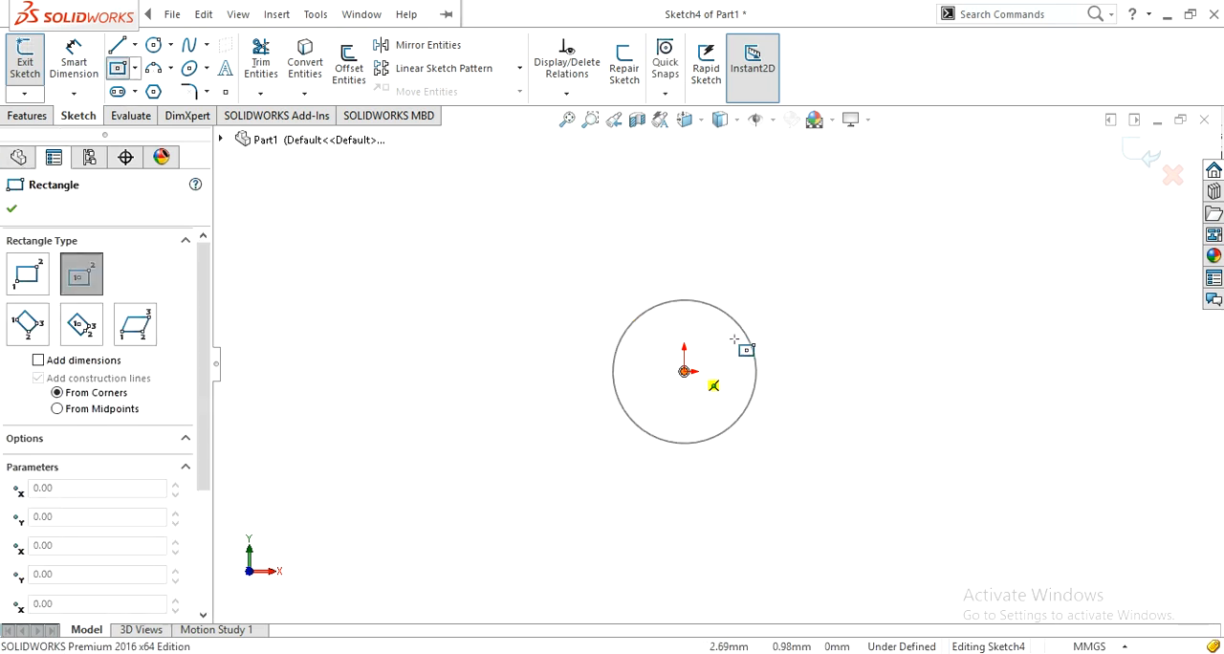
{"action": "left_click", "coordinate": [685, 371]}
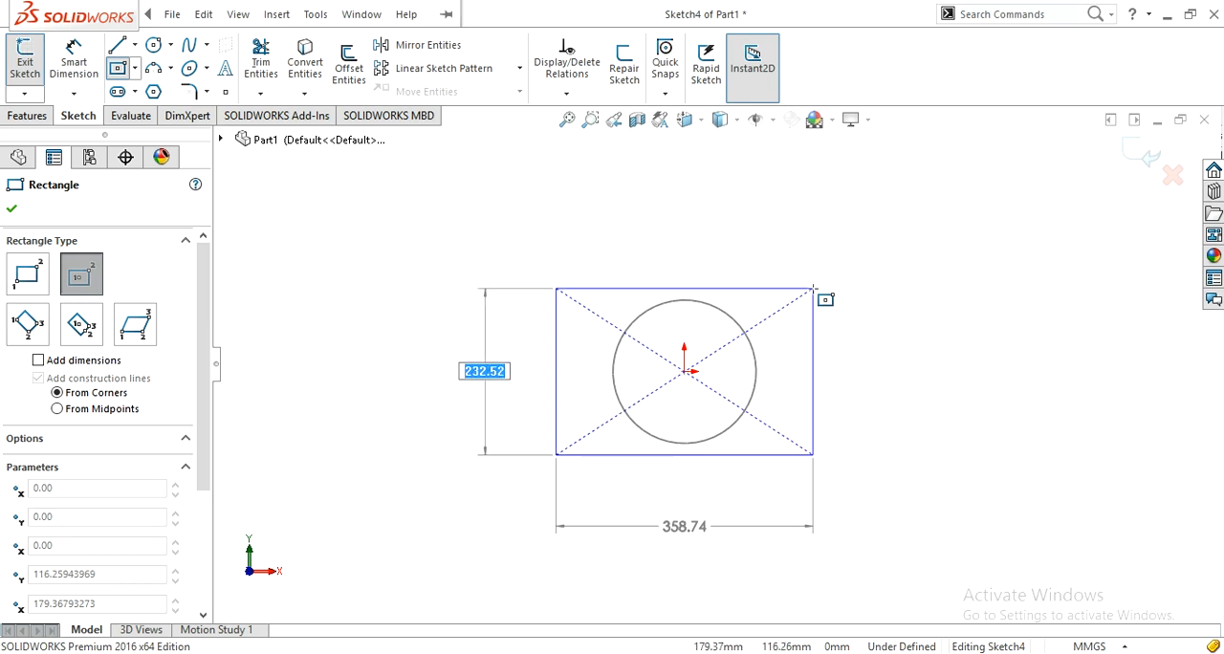
{"action": "left_click", "coordinate": [813, 288]}
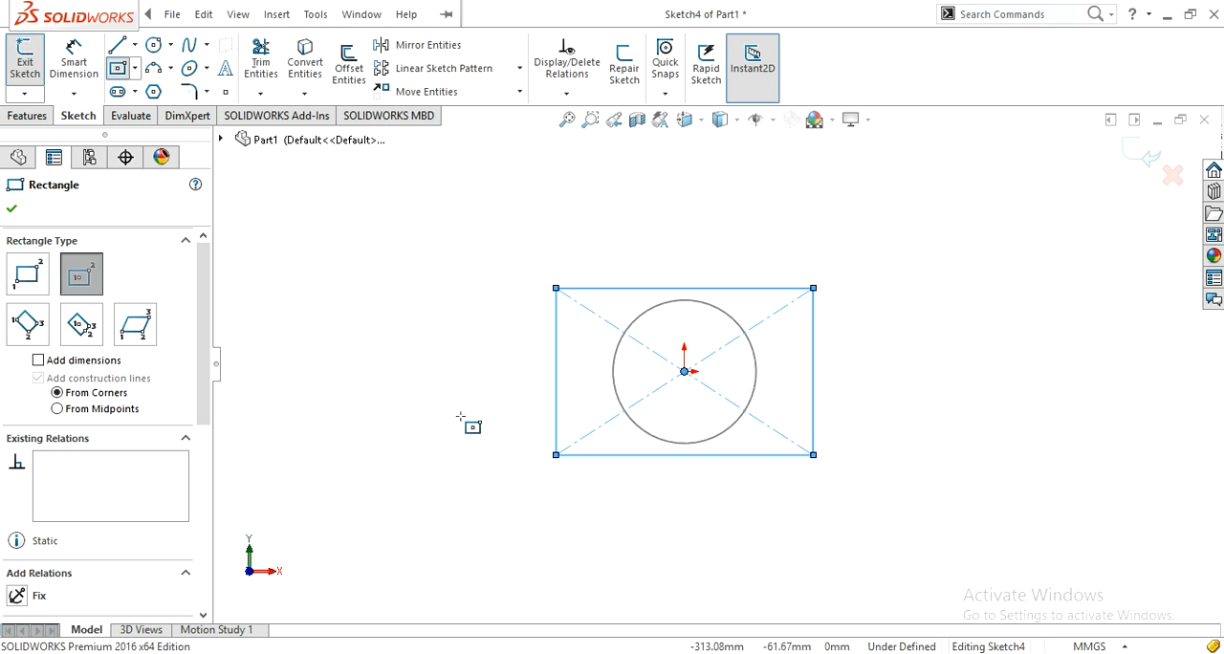
{"action": "key", "text": "z"}
{"action": "mouse_move", "coordinate": [460, 418]}
{"action": "middle_mouse_down"}
{"action": "mouse_move", "coordinate": [561, 457]}
{"action": "mouse_move", "coordinate": [481, 409]}
{"action": "middle_mouse_up"}
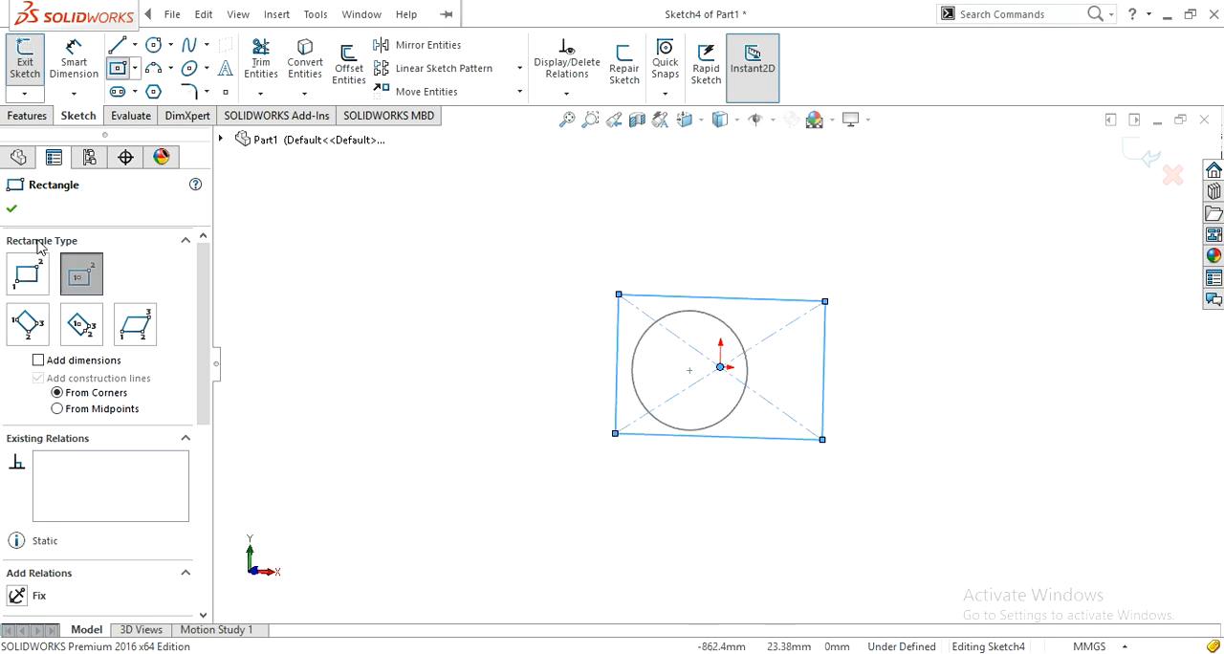
{"action": "left_click", "coordinate": [13, 212]}
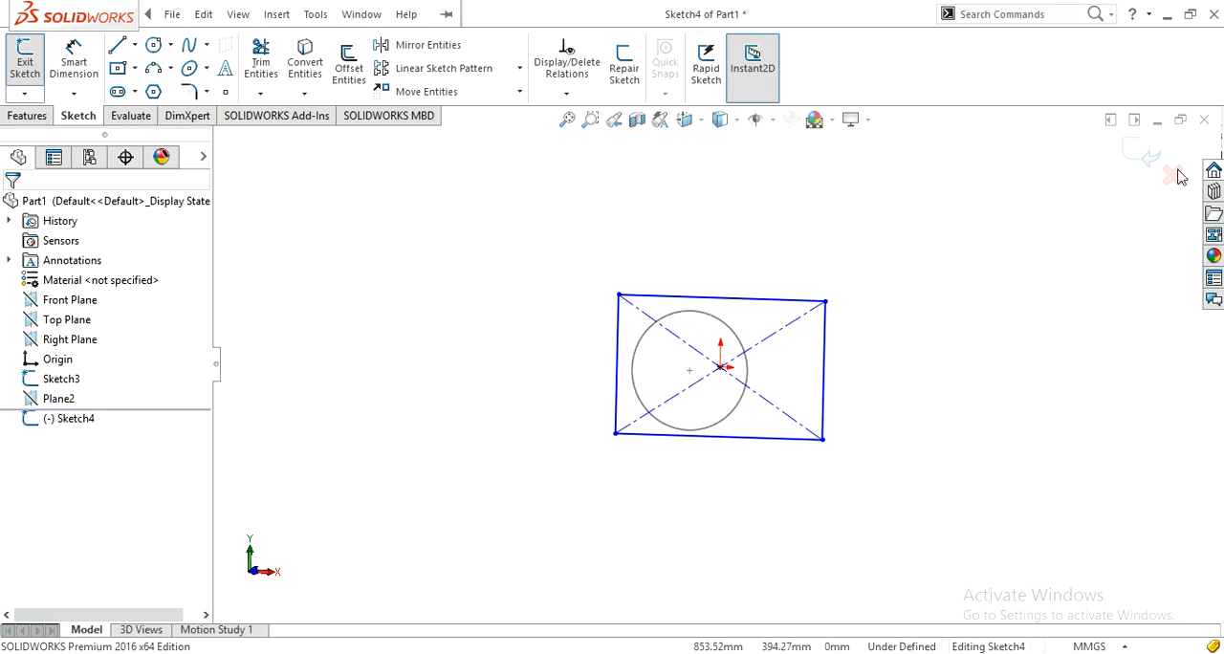
{"action": "left_click", "coordinate": [1137, 158]}
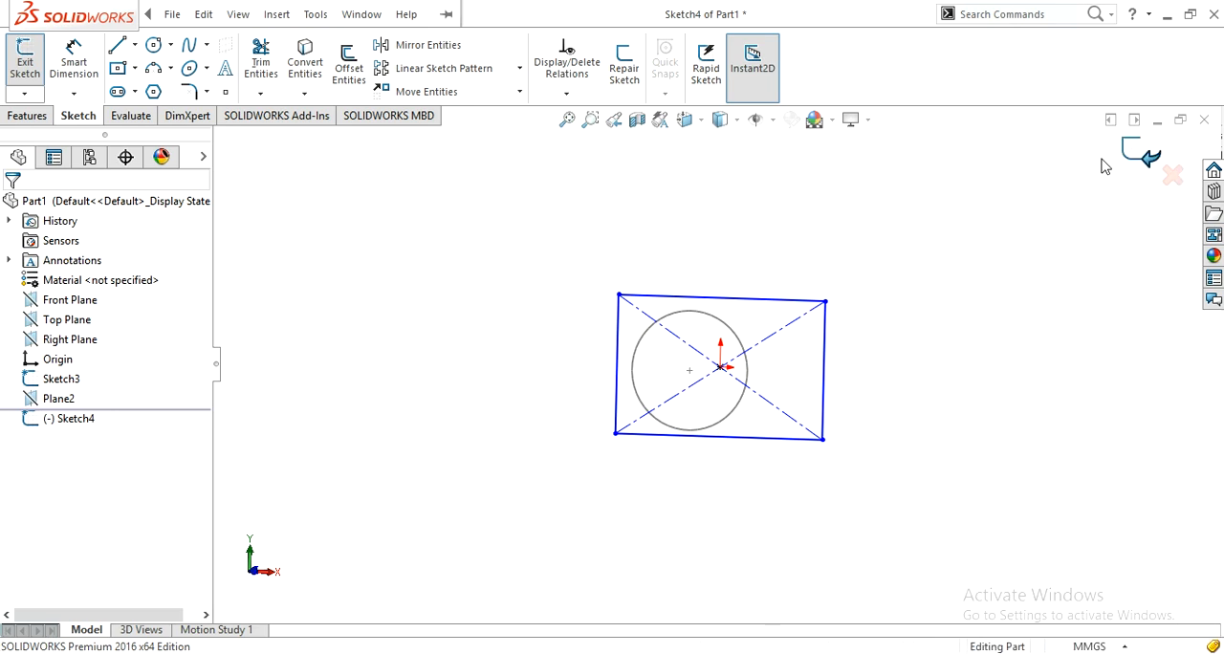
Step: Create a lofted boss from the circle sketch to the rectangle sketch as its two profiles
{"action": "scroll", "coordinate": [510, 408], "scroll_direction": "up", "scroll_amount": 1}
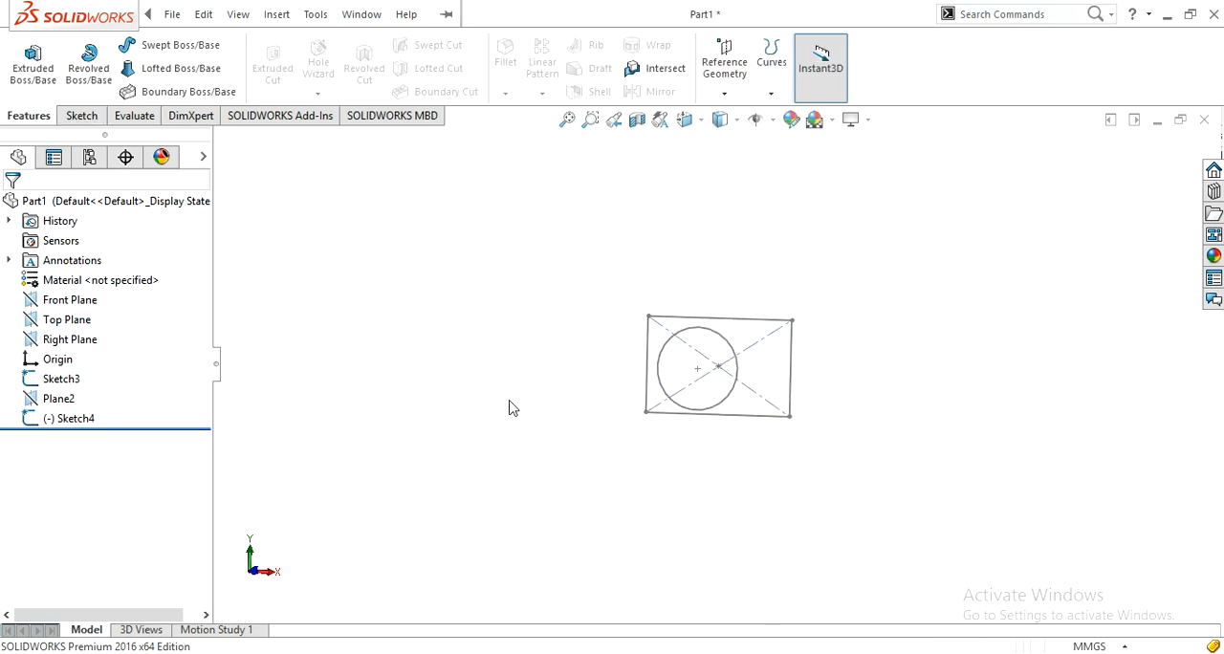
{"action": "scroll", "coordinate": [580, 454], "scroll_direction": "down", "scroll_amount": 5}
{"action": "scroll", "coordinate": [438, 407], "scroll_direction": "up", "scroll_amount": 5}
{"action": "mouse_move", "coordinate": [438, 407]}
{"action": "middle_mouse_down"}
{"action": "mouse_move", "coordinate": [478, 415]}
{"action": "mouse_move", "coordinate": [536, 479]}
{"action": "mouse_move", "coordinate": [493, 488]}
{"action": "middle_mouse_up"}
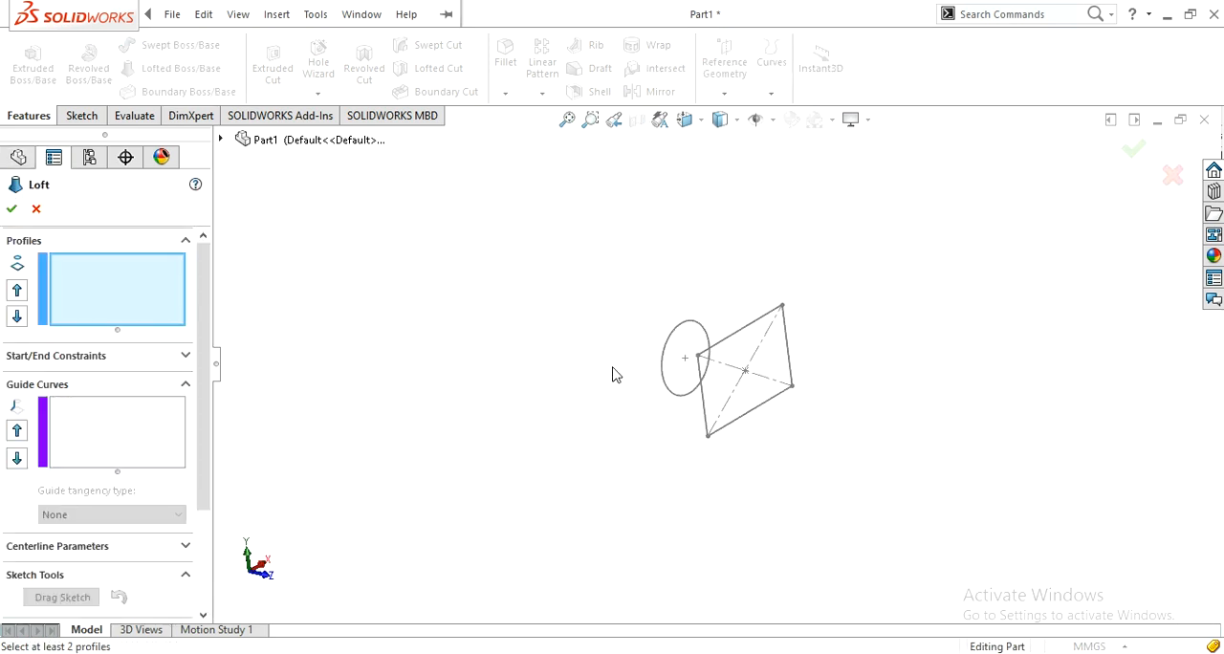
{"action": "left_click", "coordinate": [664, 384]}
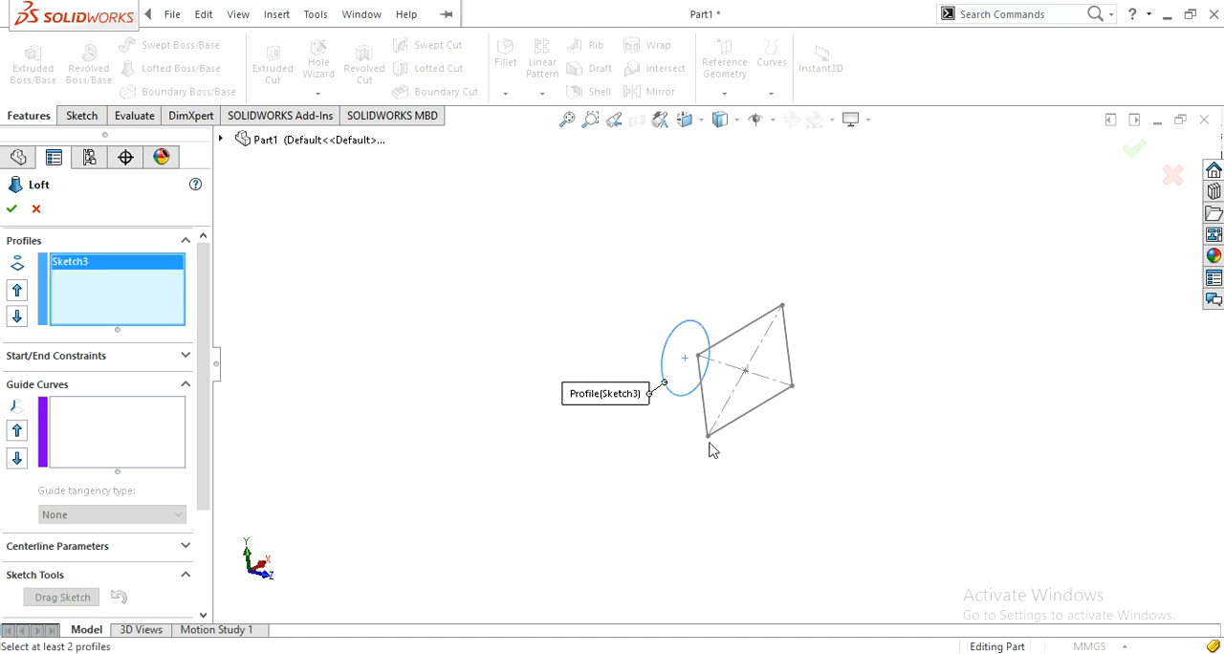
{"action": "left_click", "coordinate": [708, 437]}
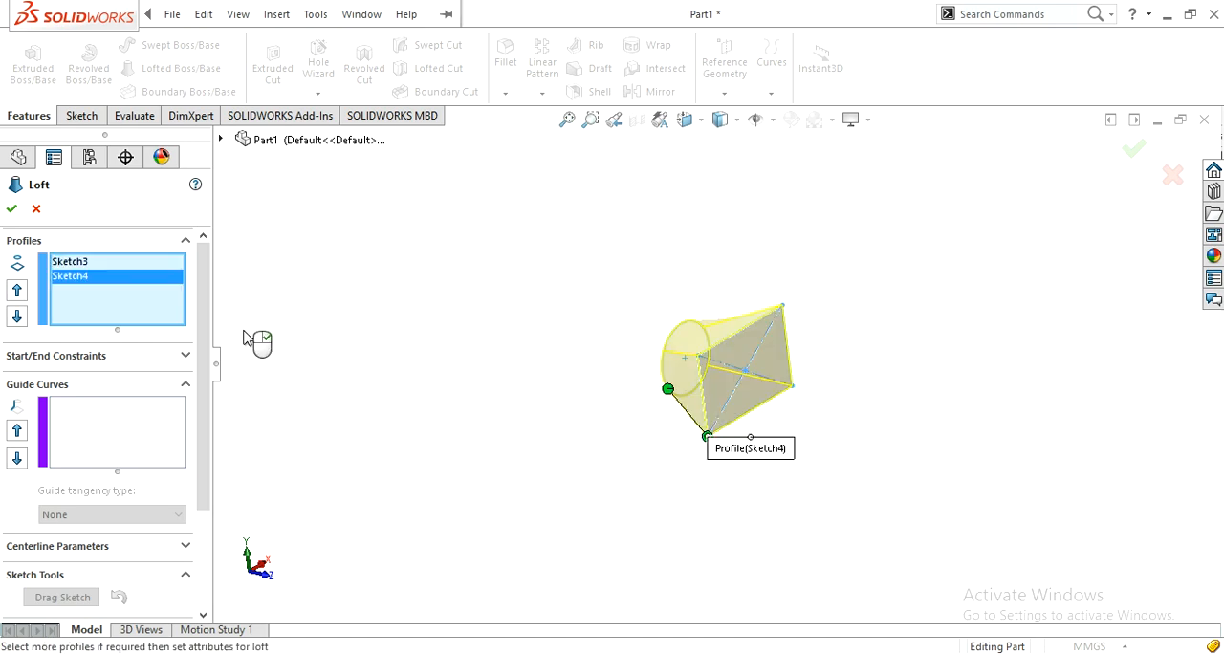
{"action": "left_click", "coordinate": [11, 210]}
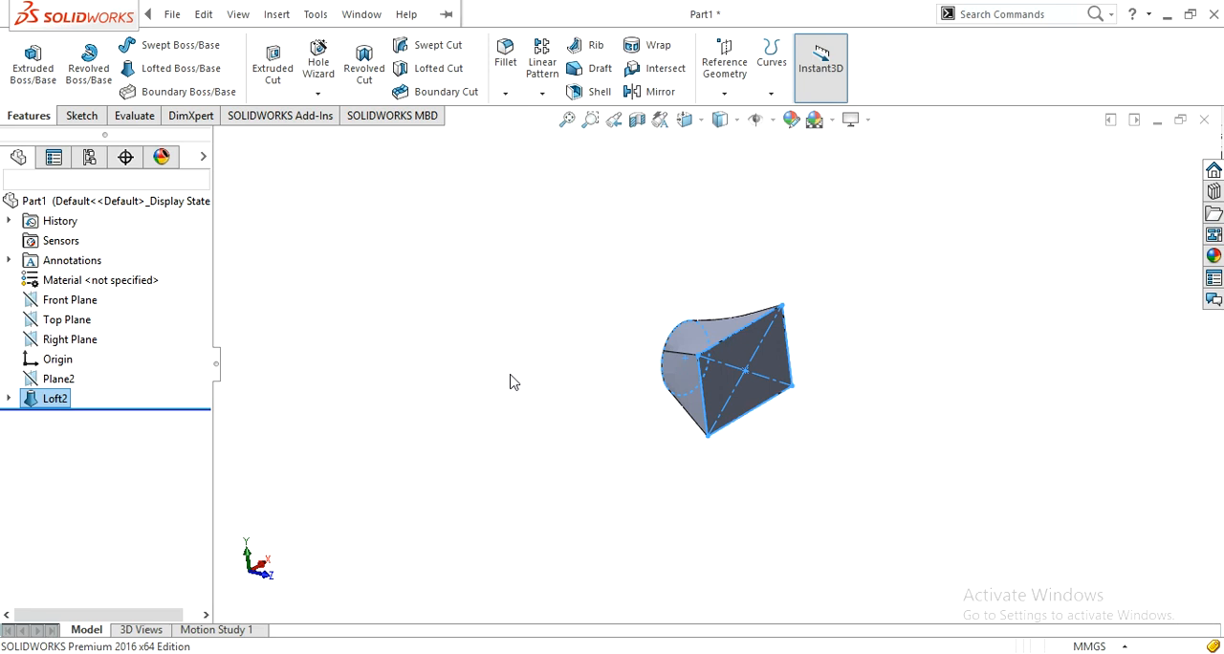
Step: Start a sketch on the loft's circular end face and draw a smaller circle centered on the origin
{"action": "middle_click_drag", "start_coordinate": [606, 437], "coordinate": [647, 476]}
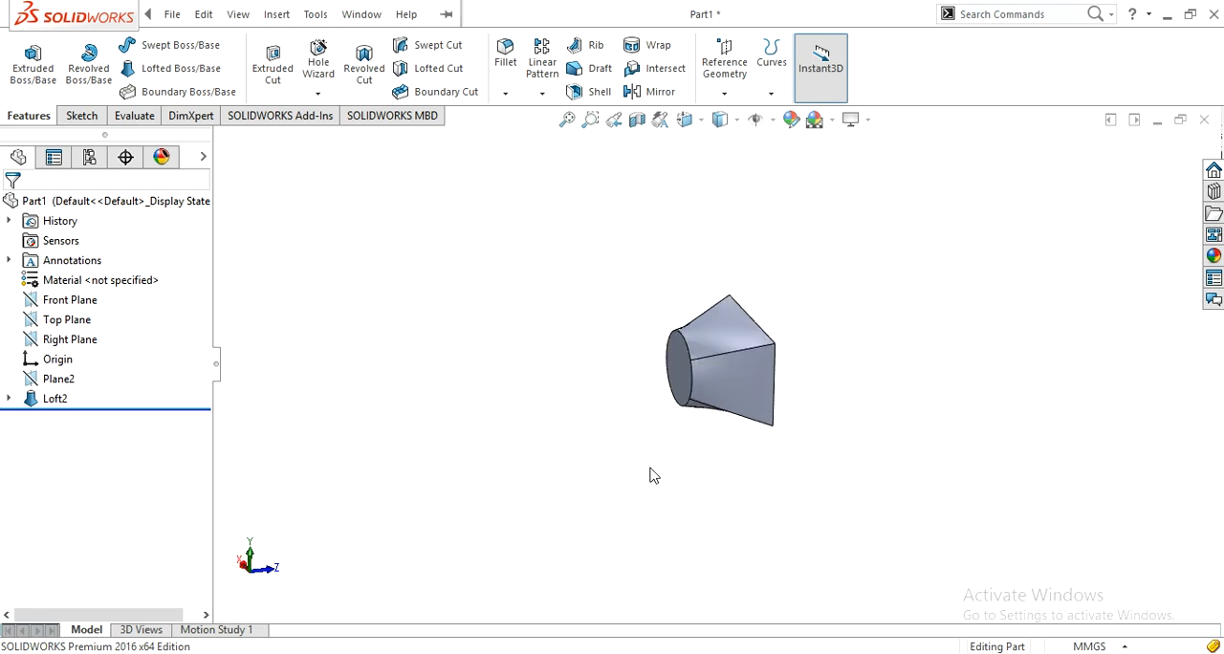
{"action": "left_click", "coordinate": [677, 371]}
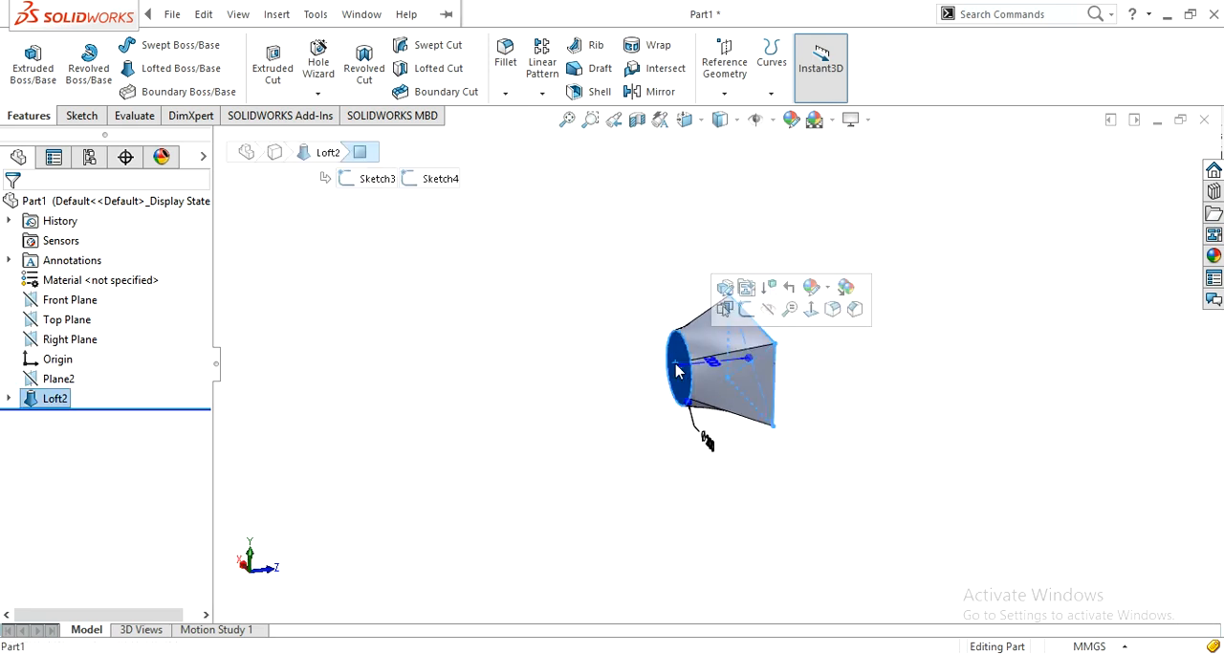
{"action": "left_click", "coordinate": [743, 311]}
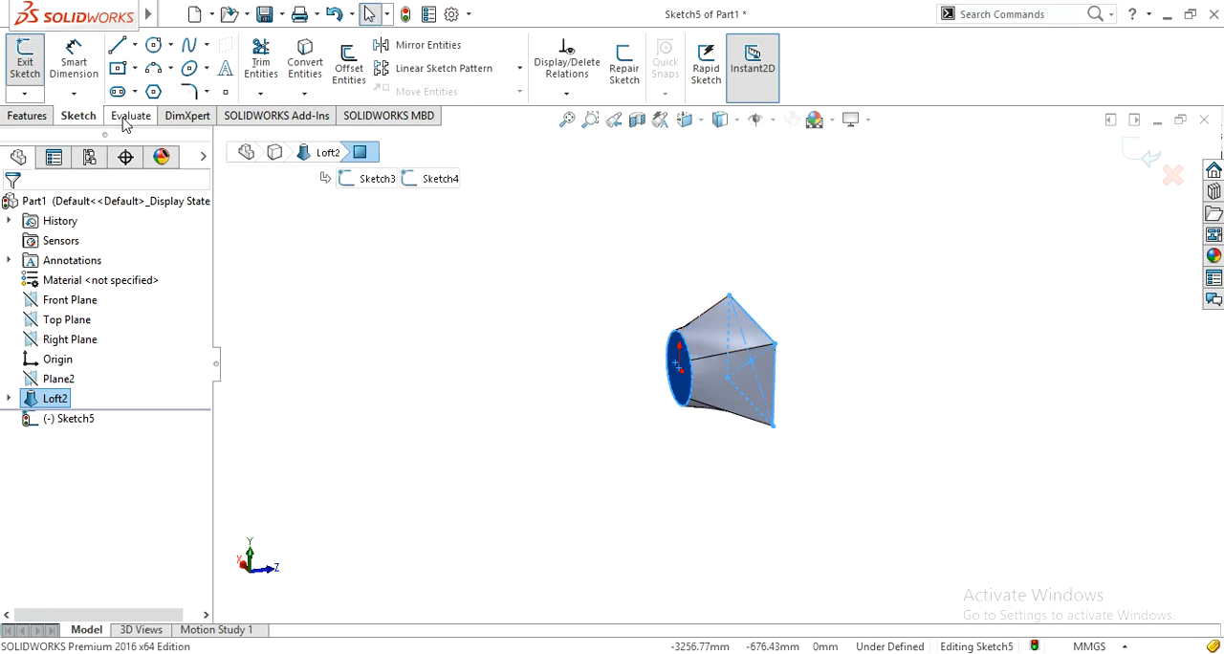
{"action": "key", "text": "ctrl+7"}
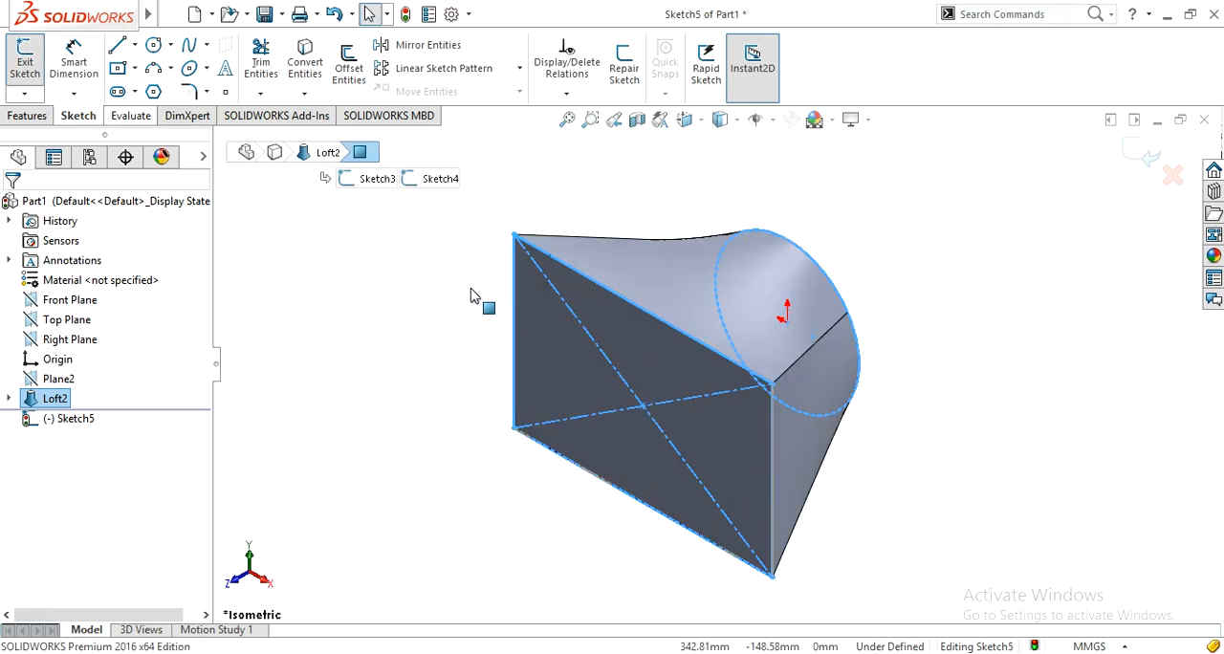
{"action": "key", "text": "ctrl+2"}
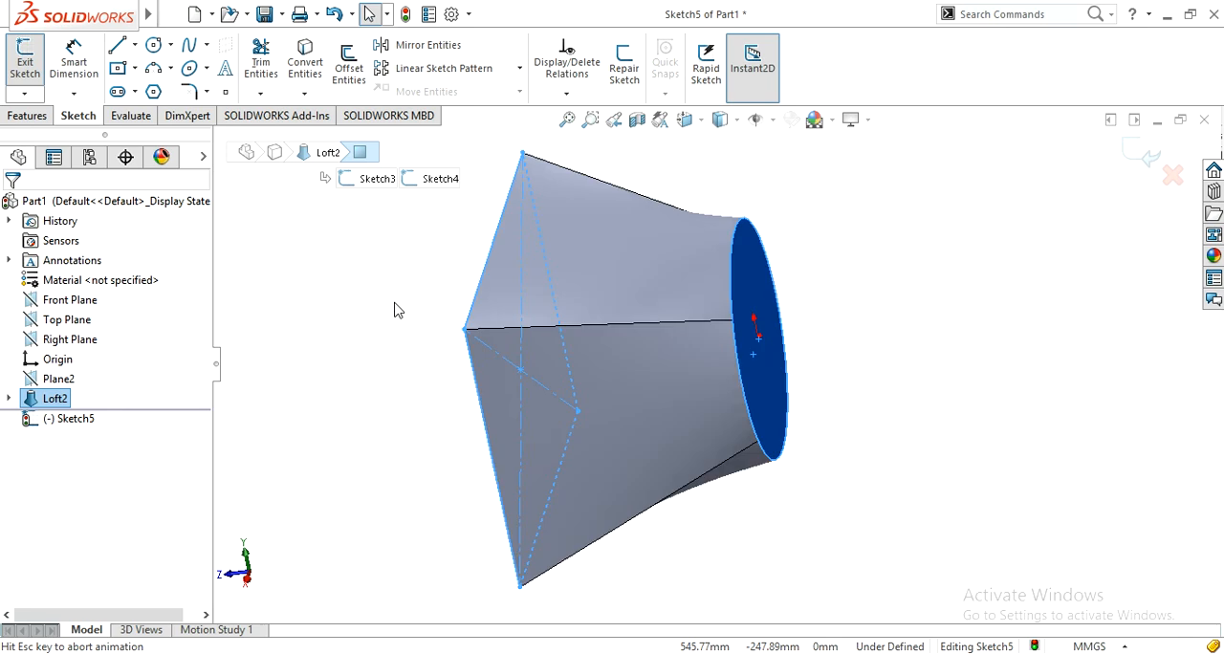
{"action": "left_click", "coordinate": [332, 349]}
{"action": "scroll", "coordinate": [348, 345], "scroll_direction": "up", "scroll_amount": 5}
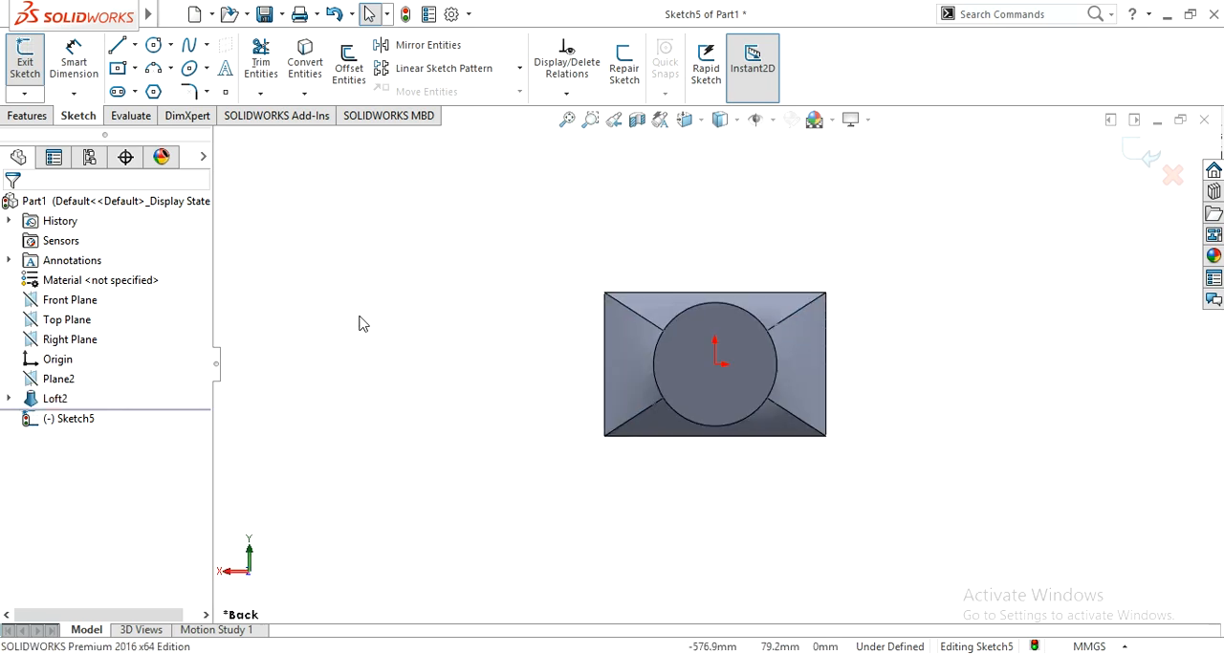
{"action": "left_click", "coordinate": [155, 47]}
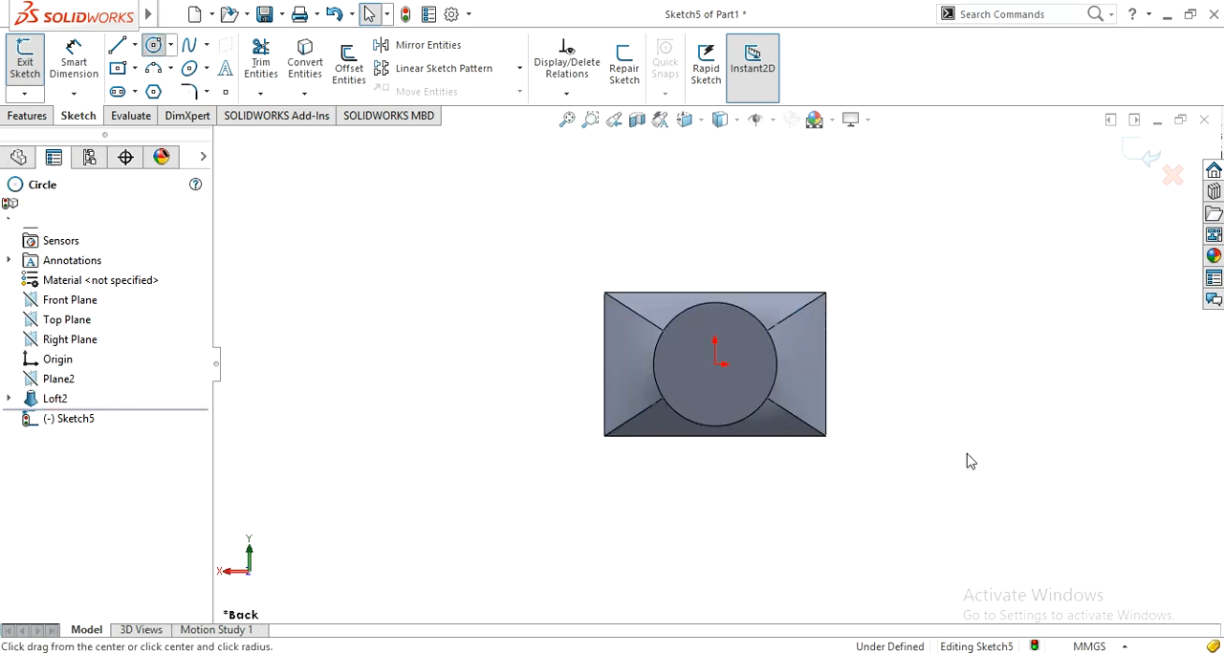
{"action": "left_click", "coordinate": [716, 364]}
{"action": "left_click", "coordinate": [750, 331]}
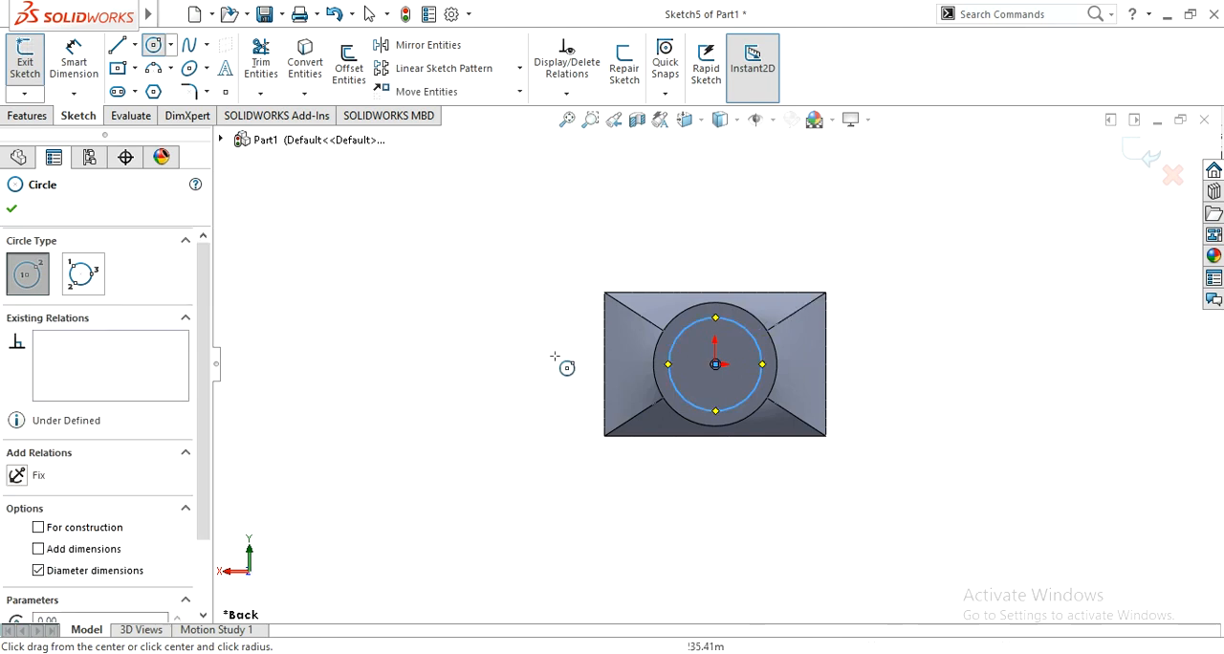
Step: Dimension the gap between the inner circle and the circular face's edge as 2 mm and exit the sketch
{"action": "right_click_drag", "start_coordinate": [504, 328], "coordinate": [506, 304]}
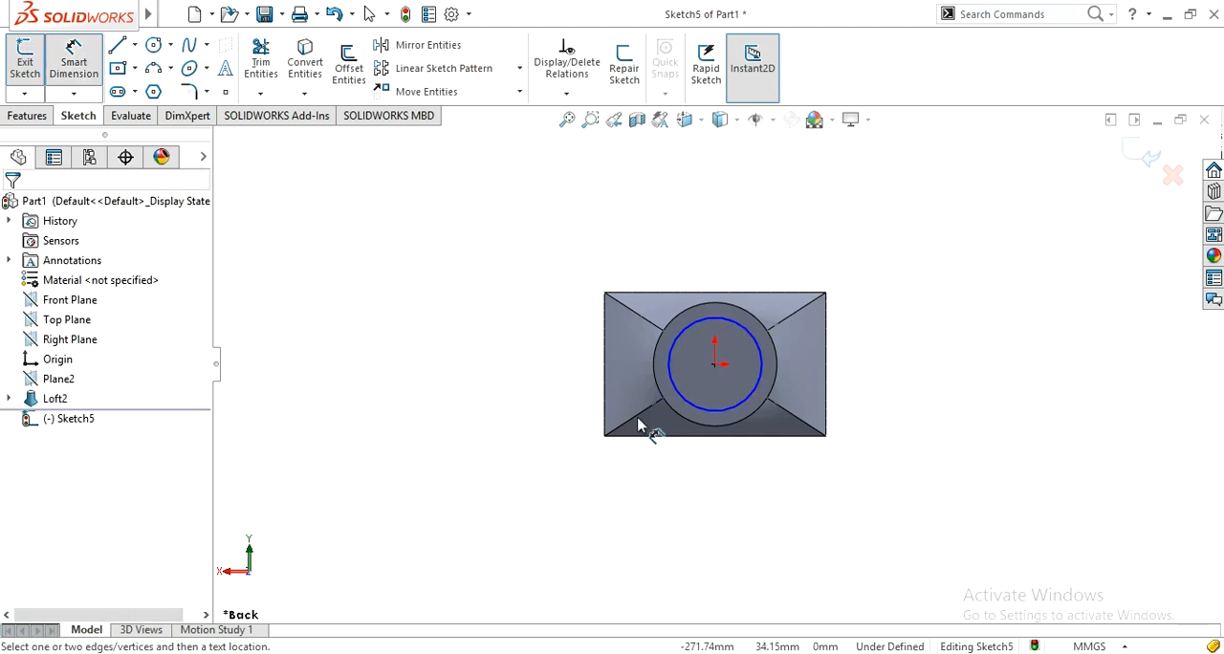
{"action": "left_click", "coordinate": [689, 421]}
{"action": "left_click", "coordinate": [696, 411]}
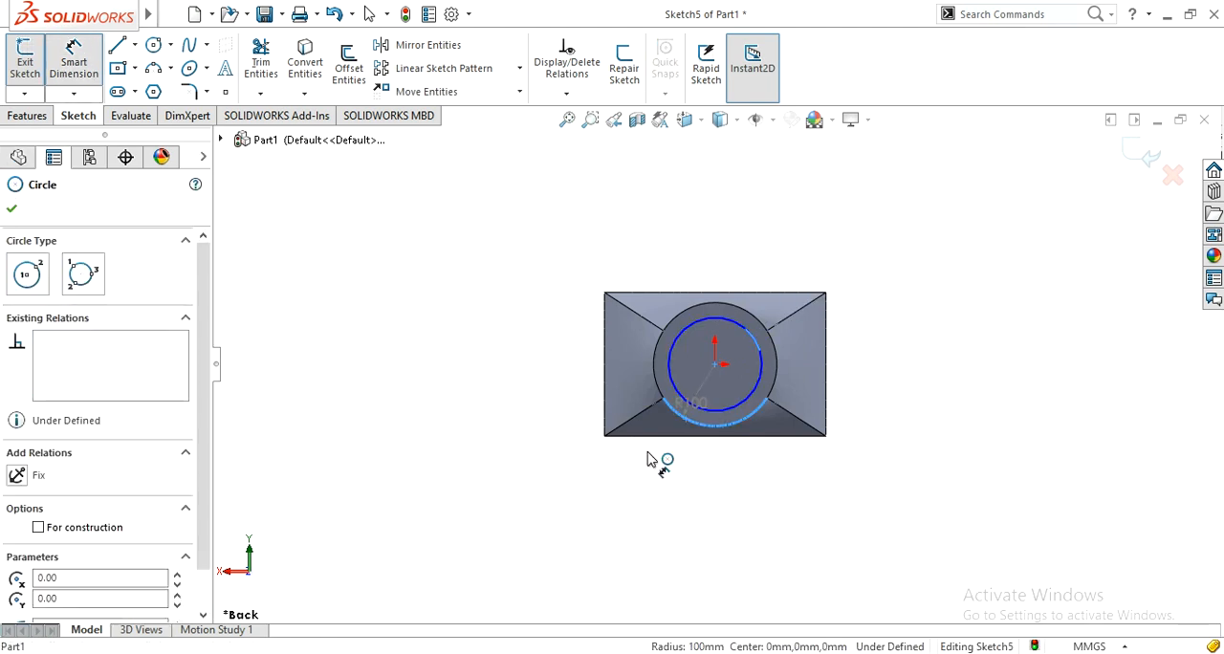
{"action": "left_click", "coordinate": [589, 553]}
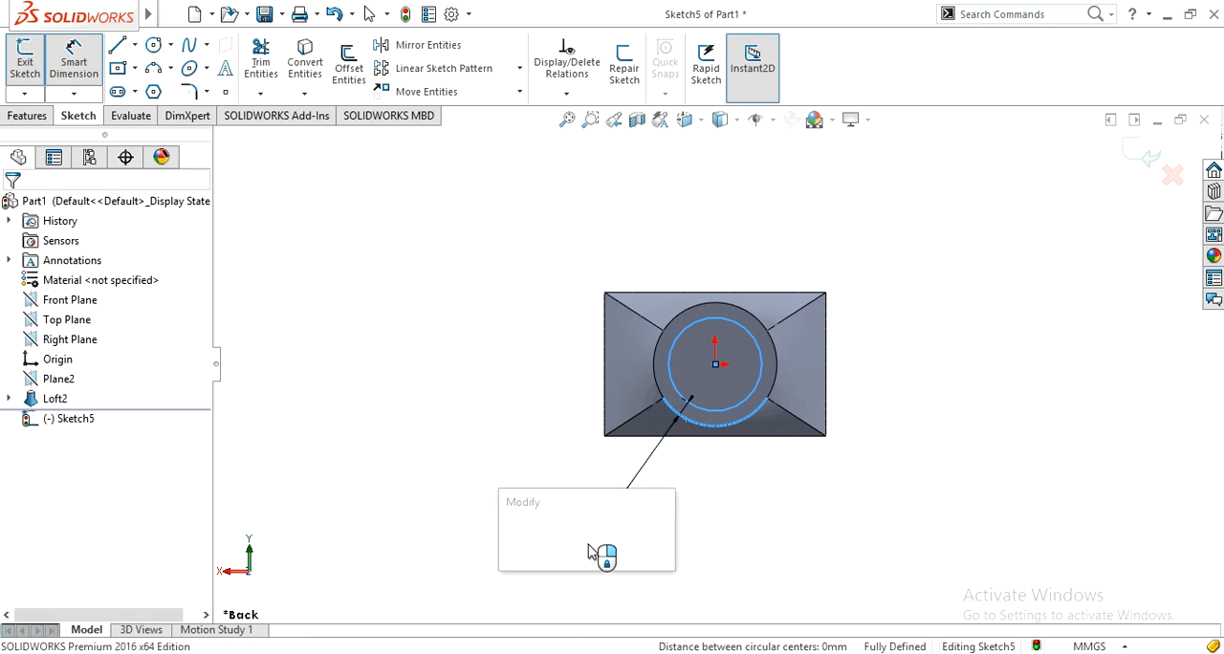
{"action": "type", "text": "2"}
{"action": "left_click", "coordinate": [511, 542]}
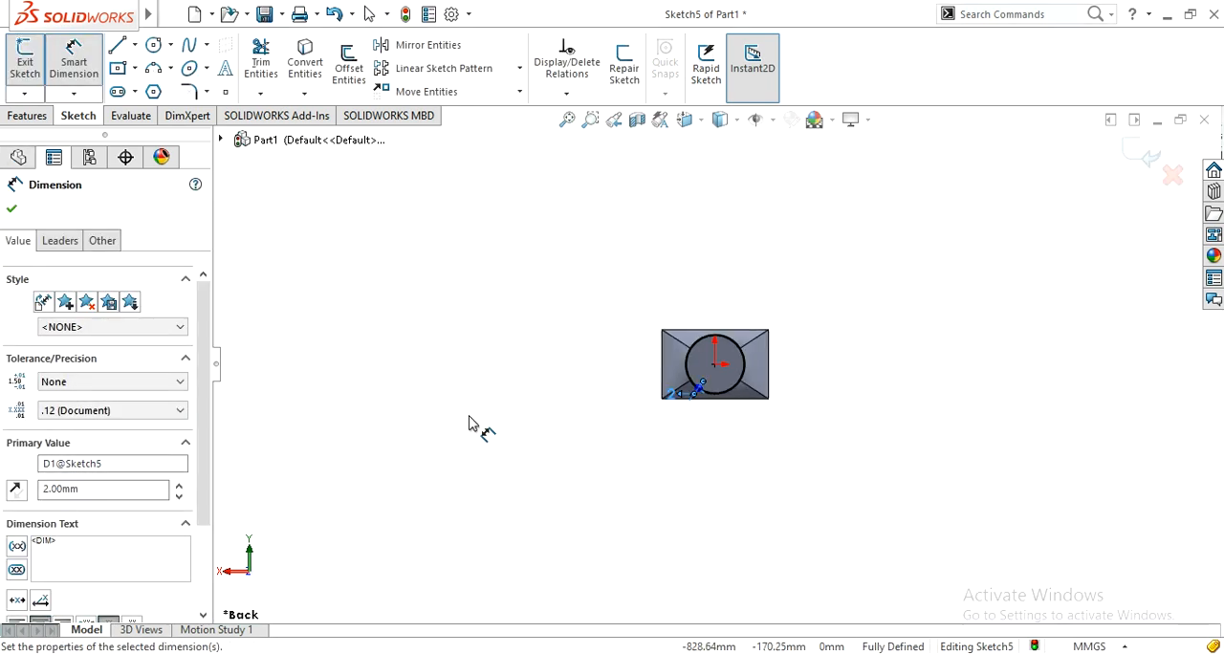
{"action": "middle_click_drag", "start_coordinate": [470, 424], "coordinate": [593, 358]}
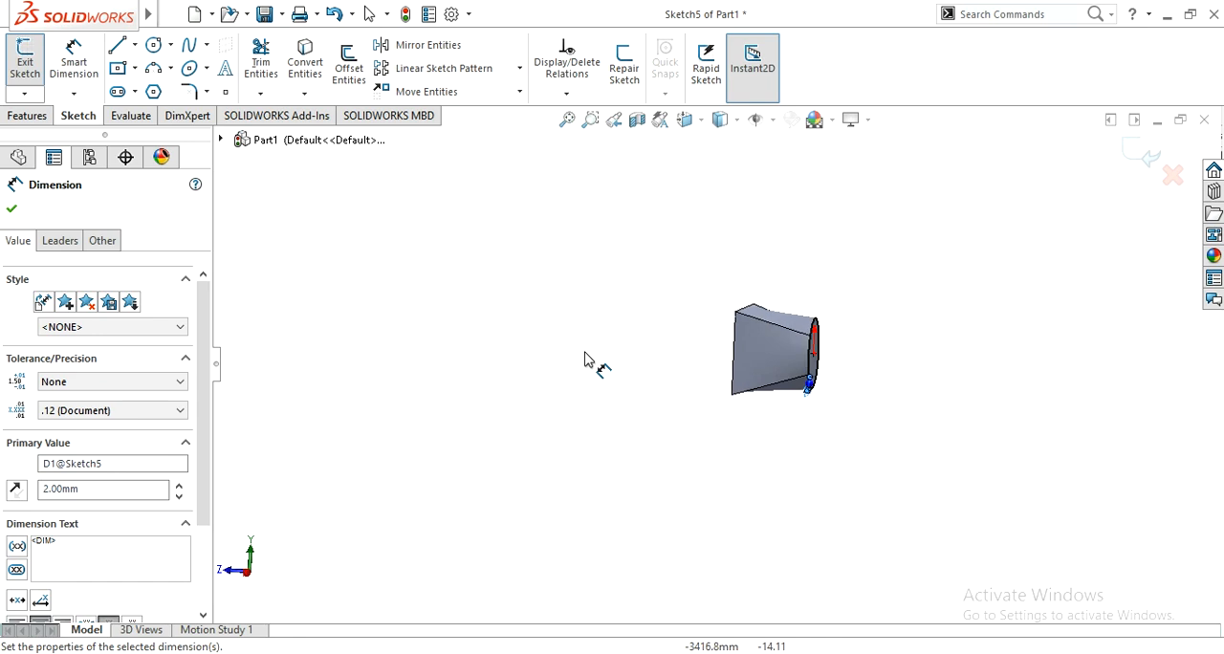
{"action": "left_click", "coordinate": [1138, 154]}
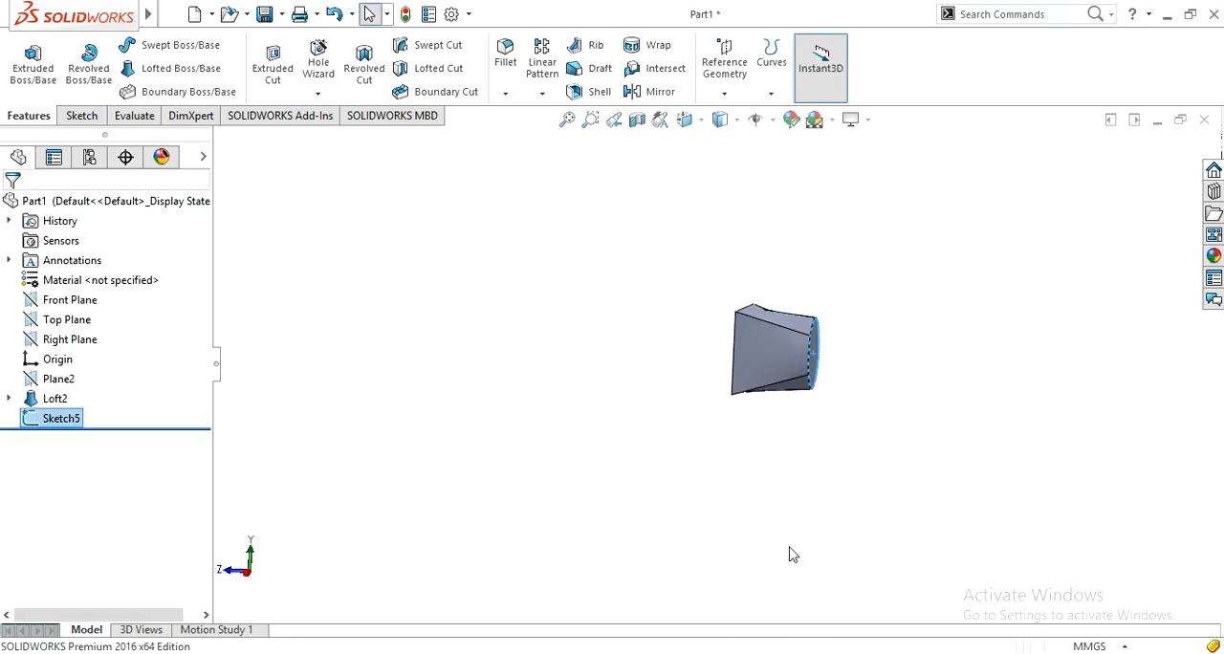
Step: Start a sketch on the rectangular end face and draw a center rectangle from the origin, inset about 18 mm horizontally and 11 mm vertically
{"action": "middle_click_drag", "start_coordinate": [617, 439], "coordinate": [656, 487]}
{"action": "left_click", "coordinate": [731, 370]}
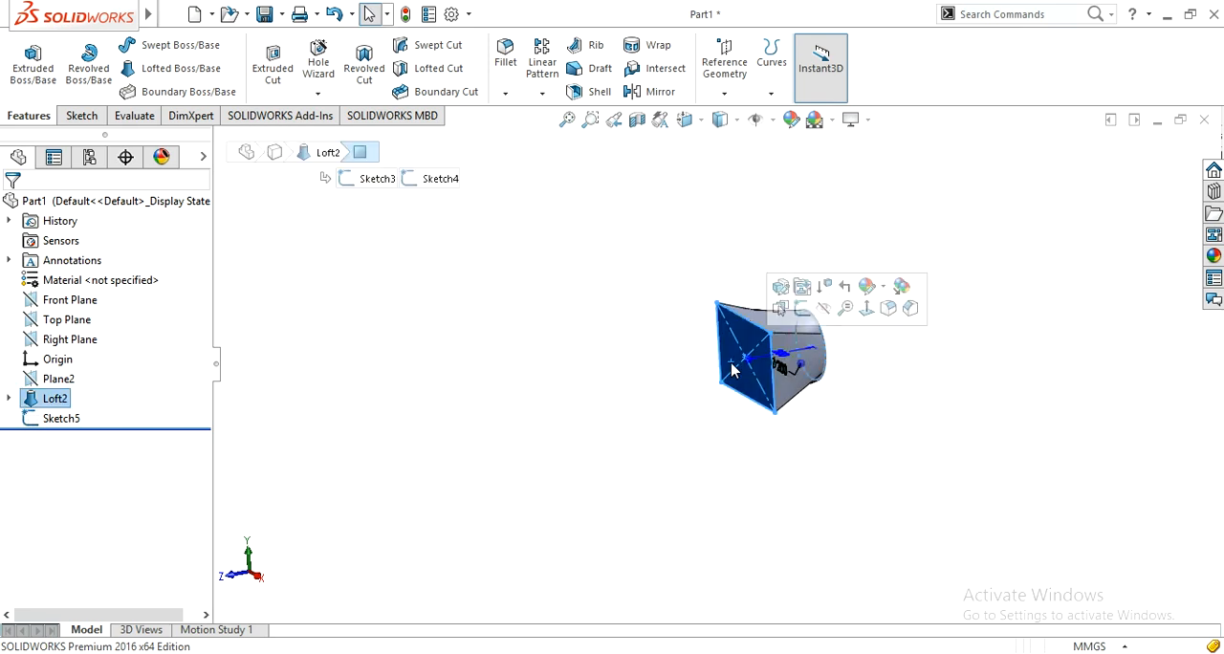
{"action": "left_click", "coordinate": [812, 307]}
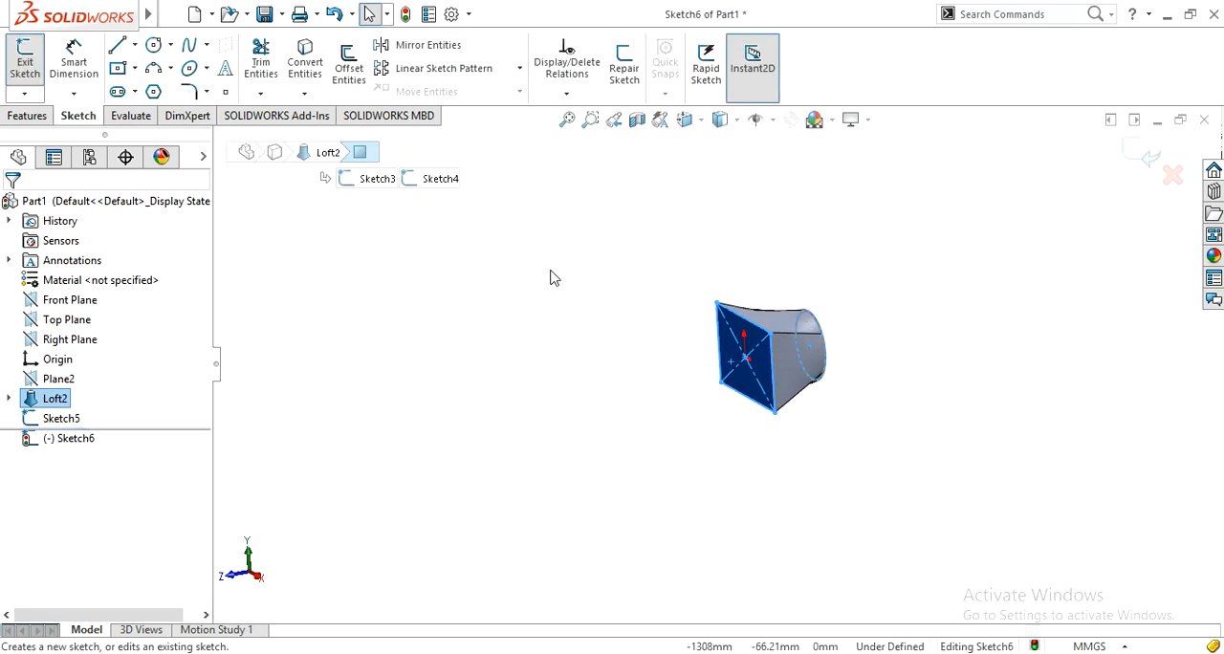
{"action": "key", "text": "ctrl+8"}
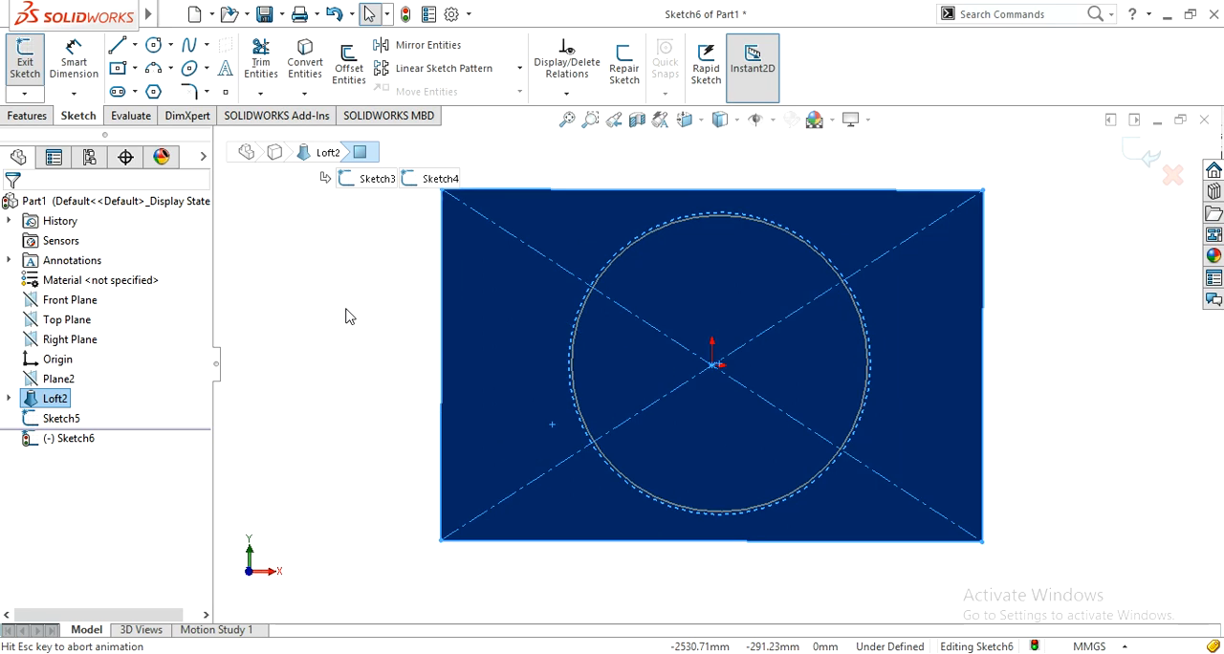
{"action": "left_click", "coordinate": [120, 69]}
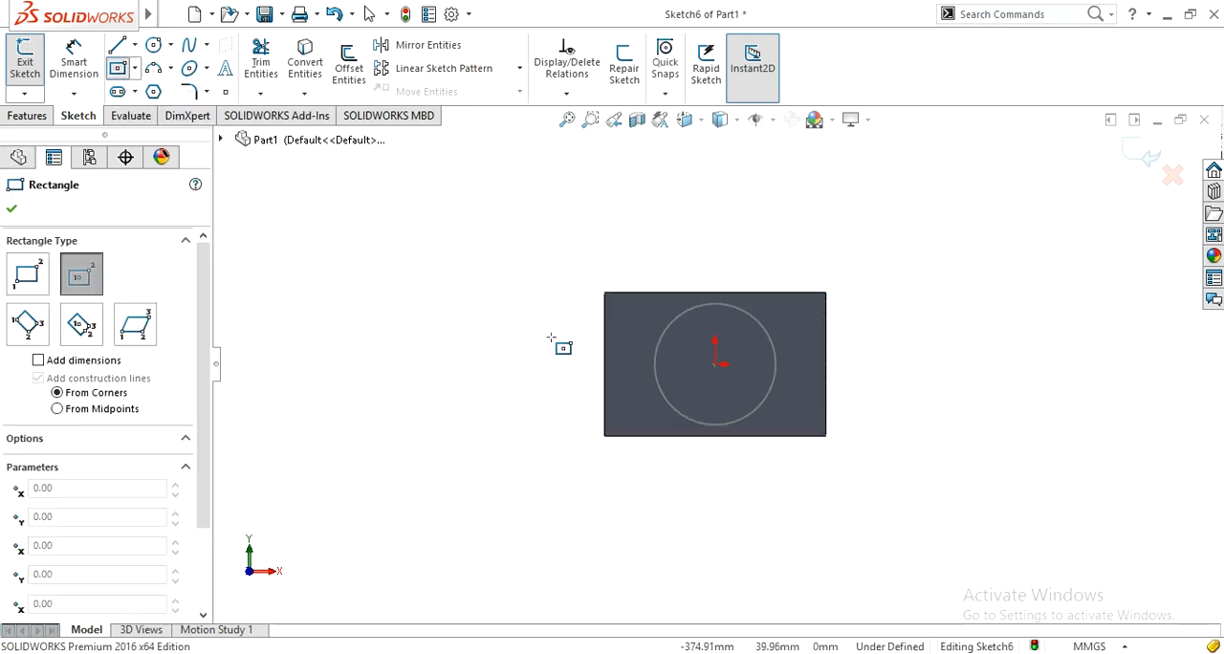
{"action": "left_click", "coordinate": [715, 364]}
{"action": "left_click", "coordinate": [815, 430]}
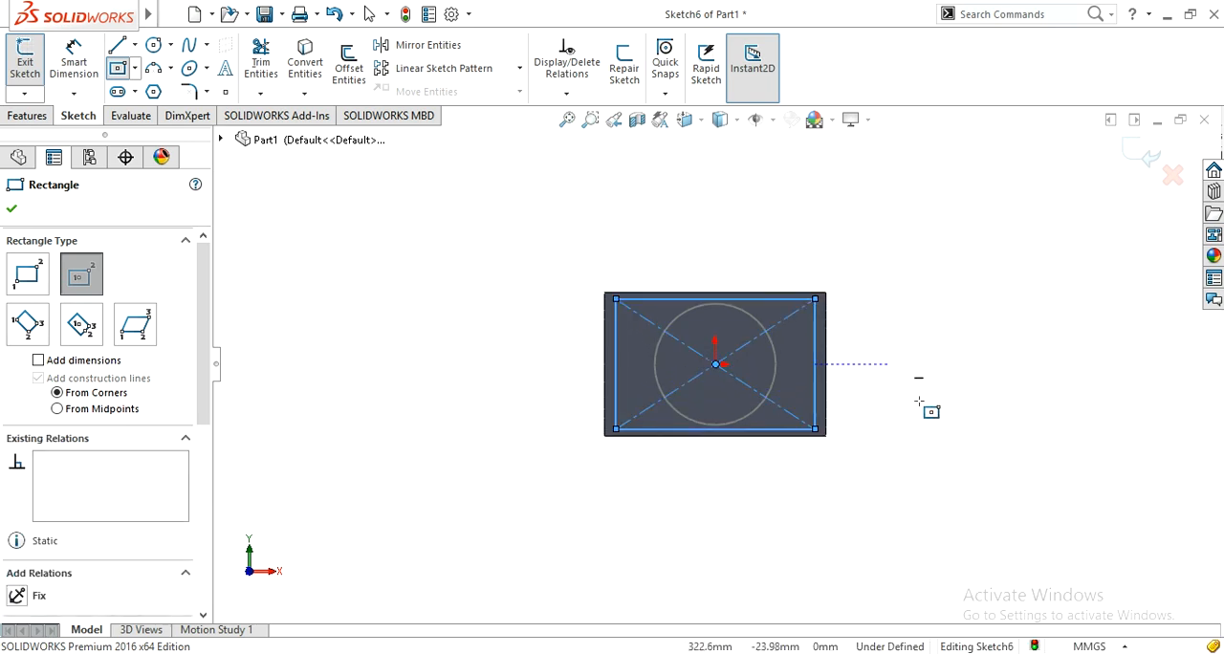
Step: Dimension the gap between the rectangle's right side and the face's right edge as 2 mm
{"action": "right_click_drag", "start_coordinate": [918, 402], "coordinate": [926, 334]}
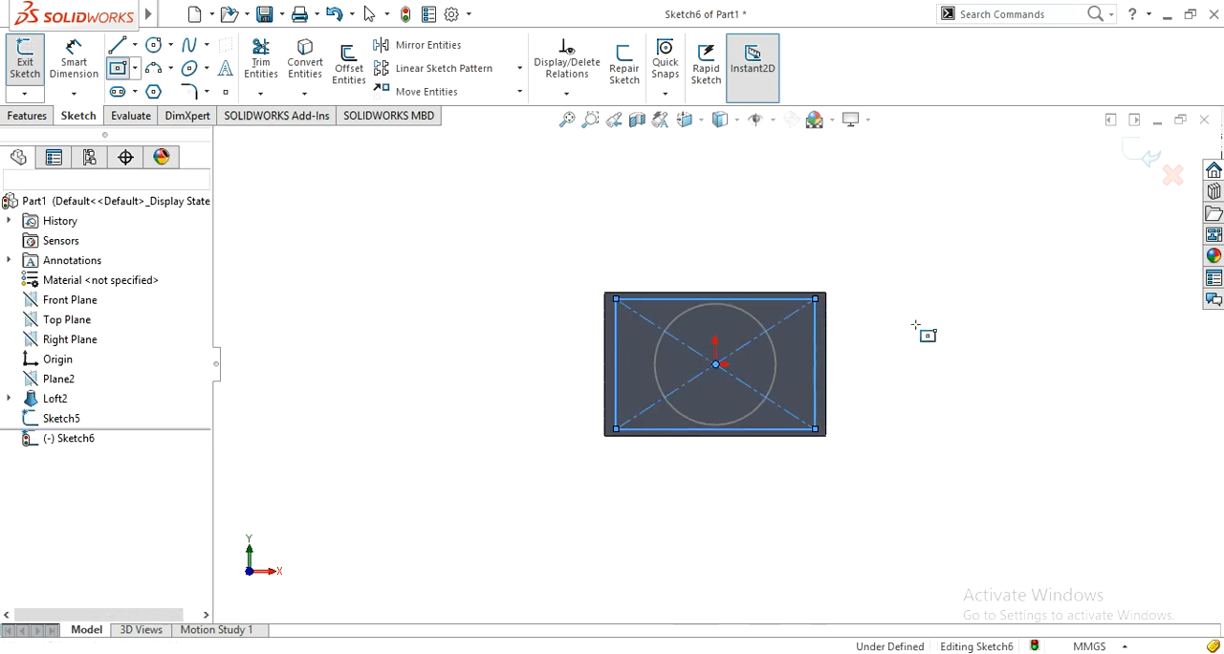
{"action": "left_click", "coordinate": [814, 398]}
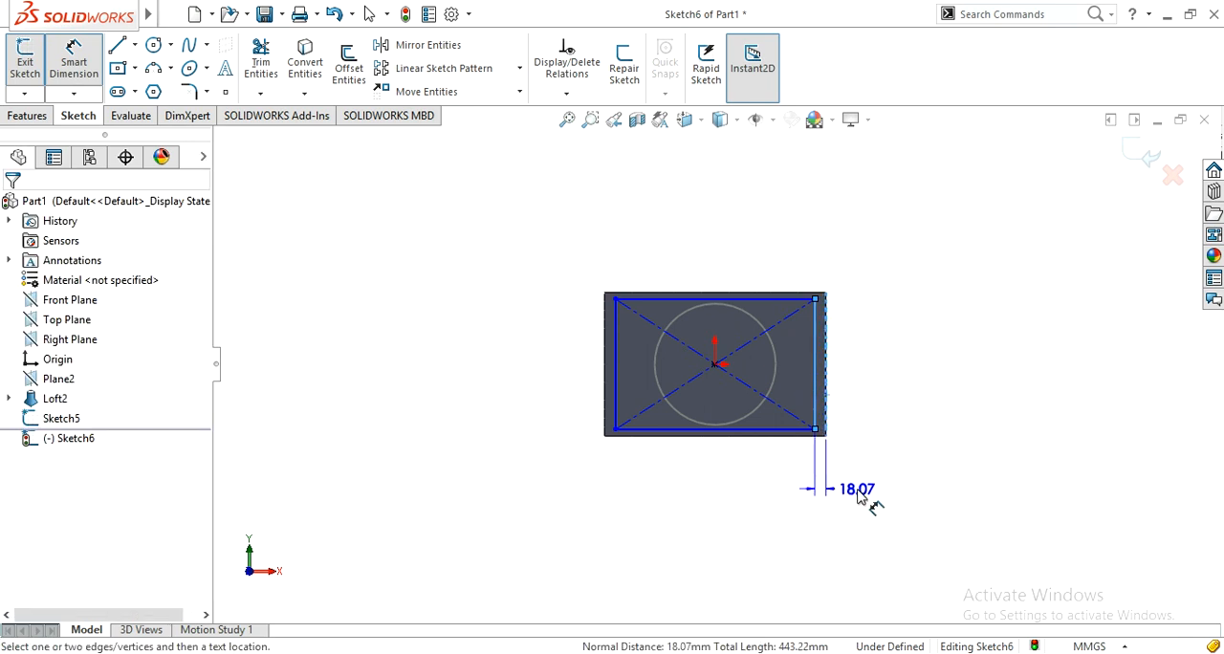
{"action": "left_click", "coordinate": [858, 497]}
{"action": "type", "text": "2"}
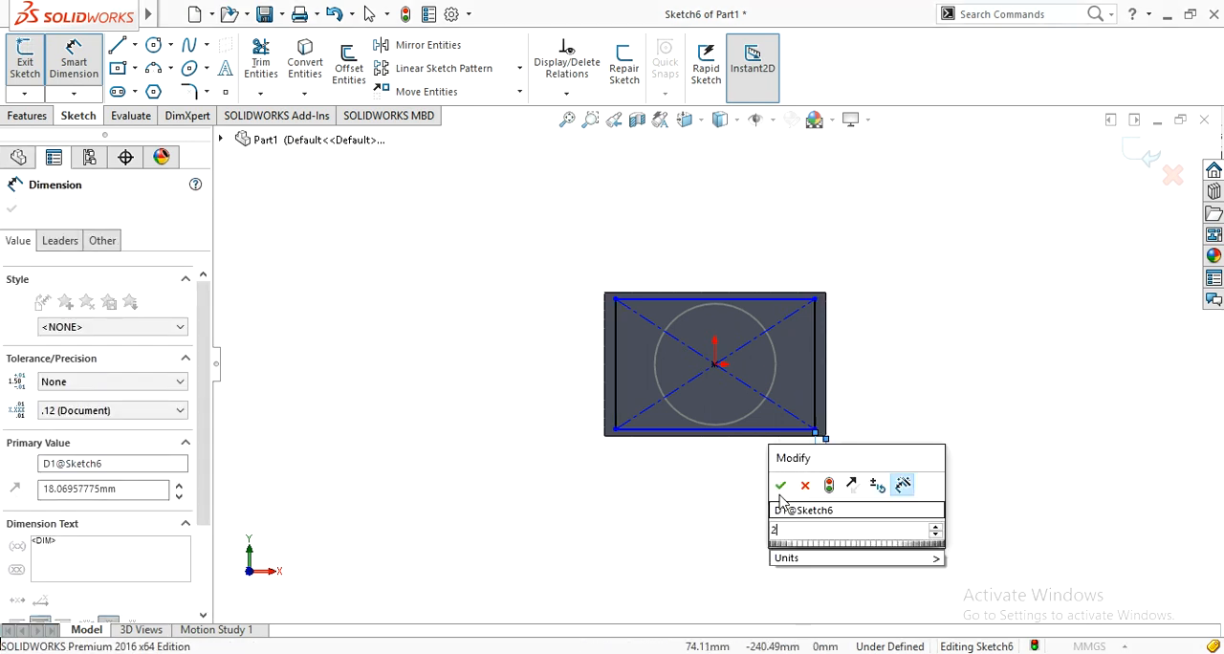
{"action": "left_click", "coordinate": [780, 486]}
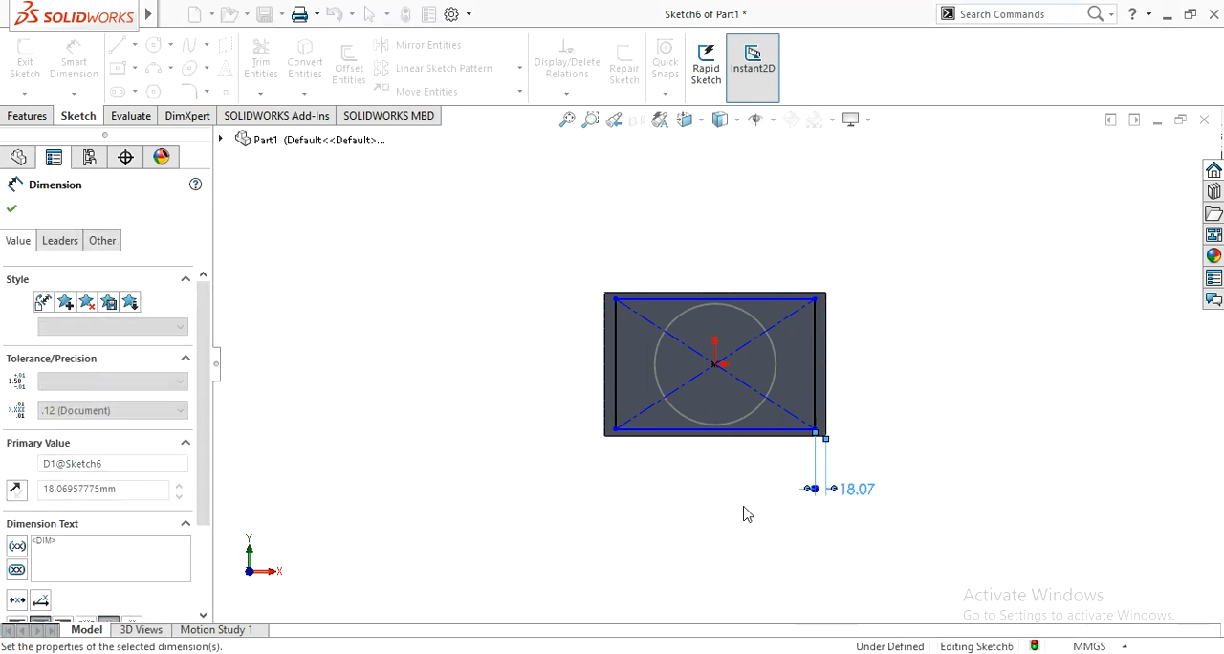
Step: Dimension the gap between the rectangle's lower side and the face's lower edge as 2 mm and exit the sketch
{"action": "left_click", "coordinate": [731, 435]}
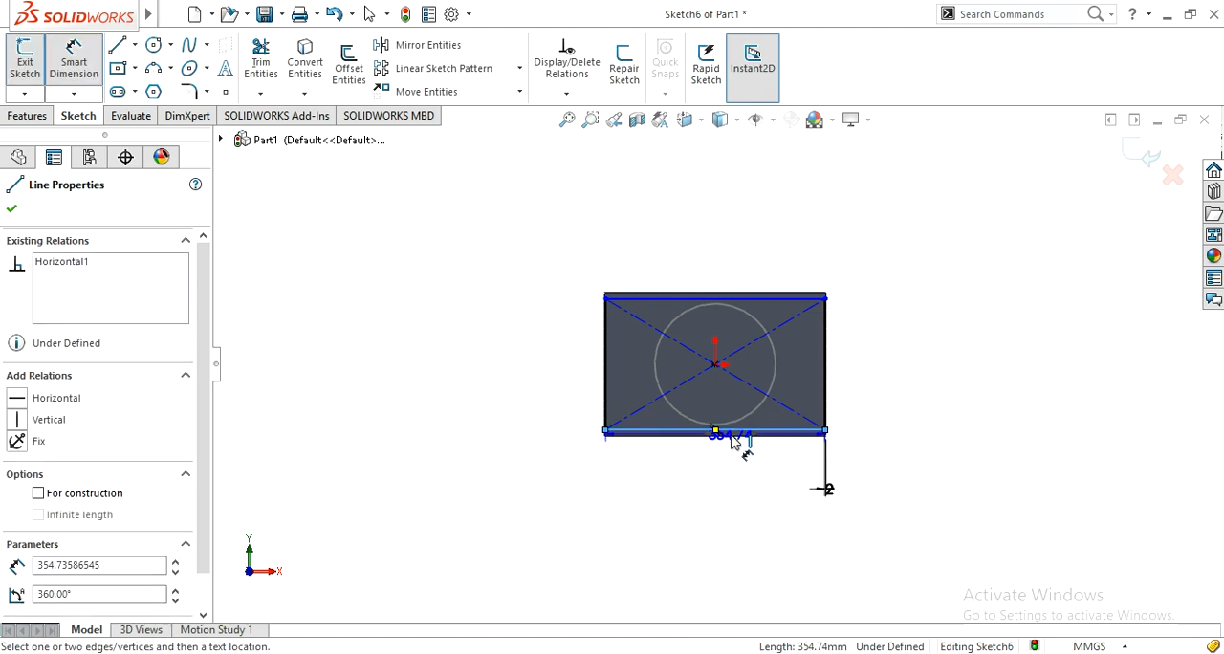
{"action": "left_click", "coordinate": [735, 441]}
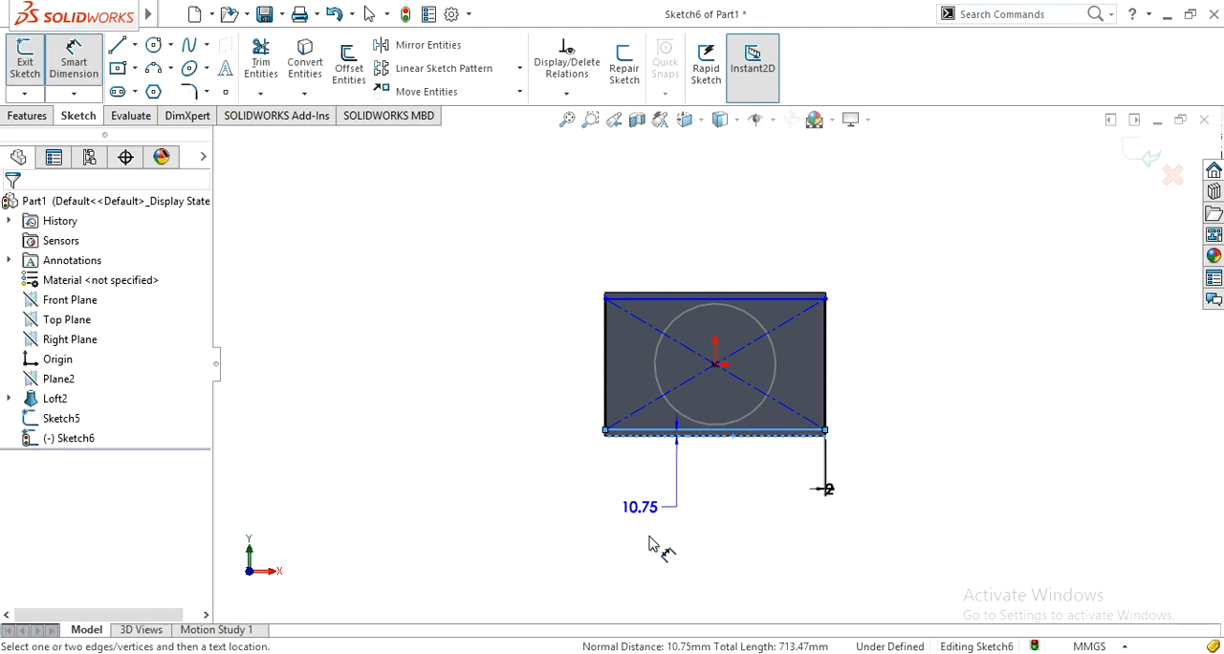
{"action": "left_click", "coordinate": [599, 565]}
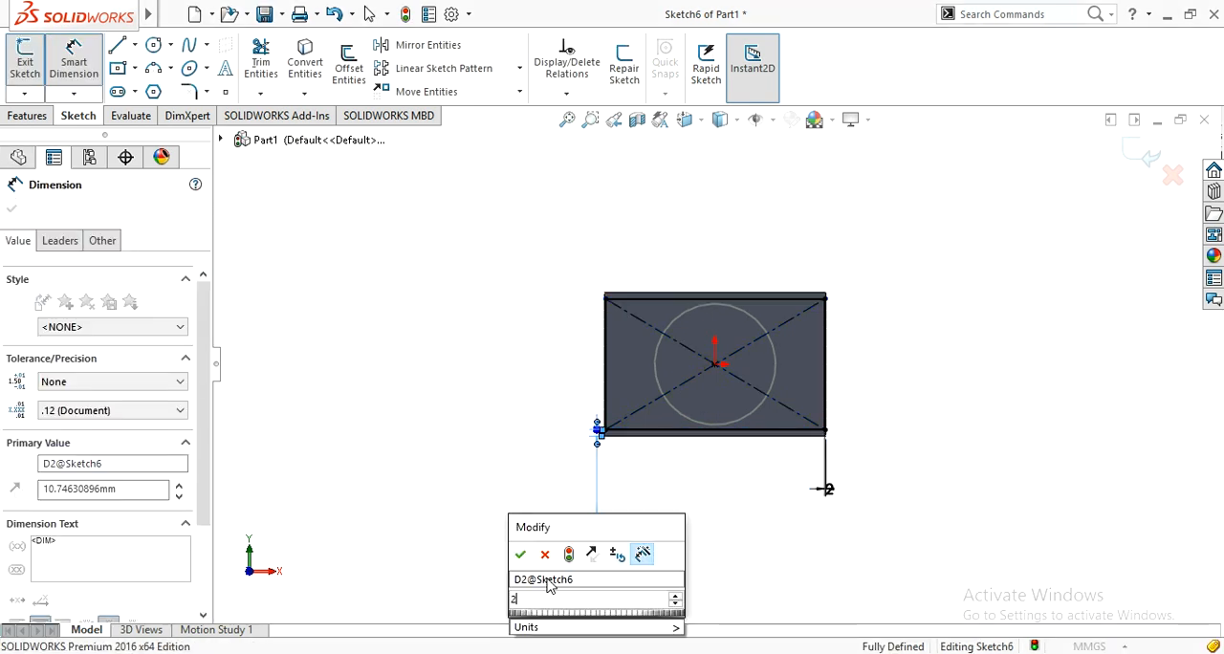
{"action": "type", "text": "2"}
{"action": "left_click", "coordinate": [519, 558]}
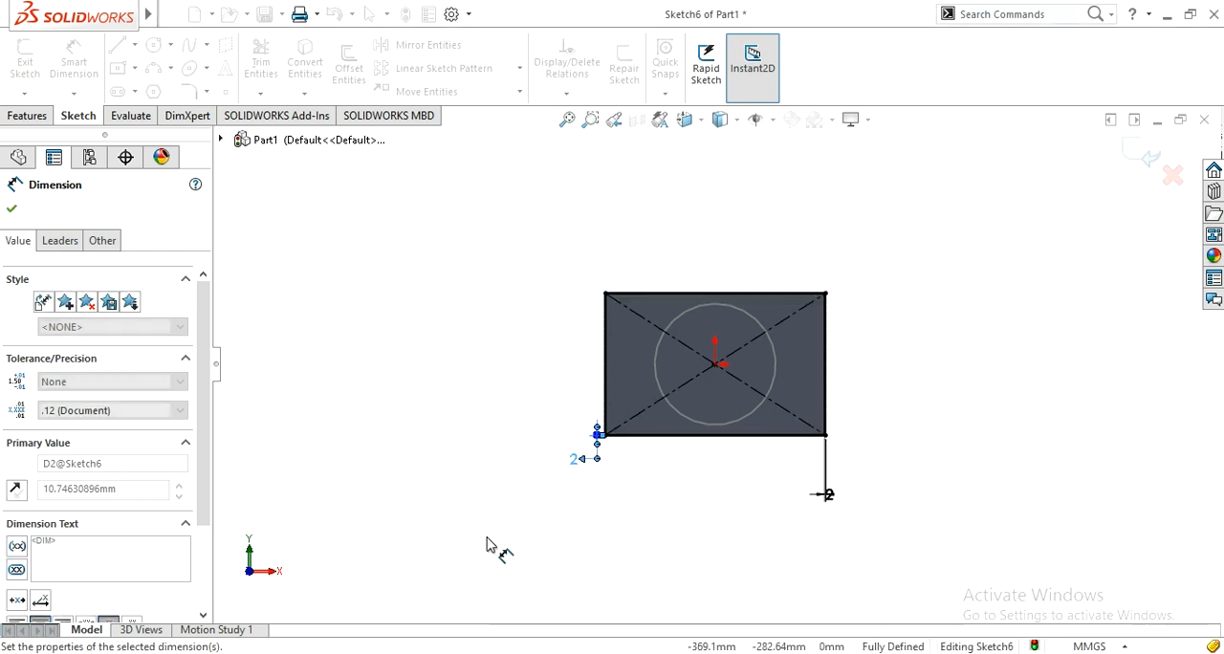
{"action": "left_click", "coordinate": [12, 208]}
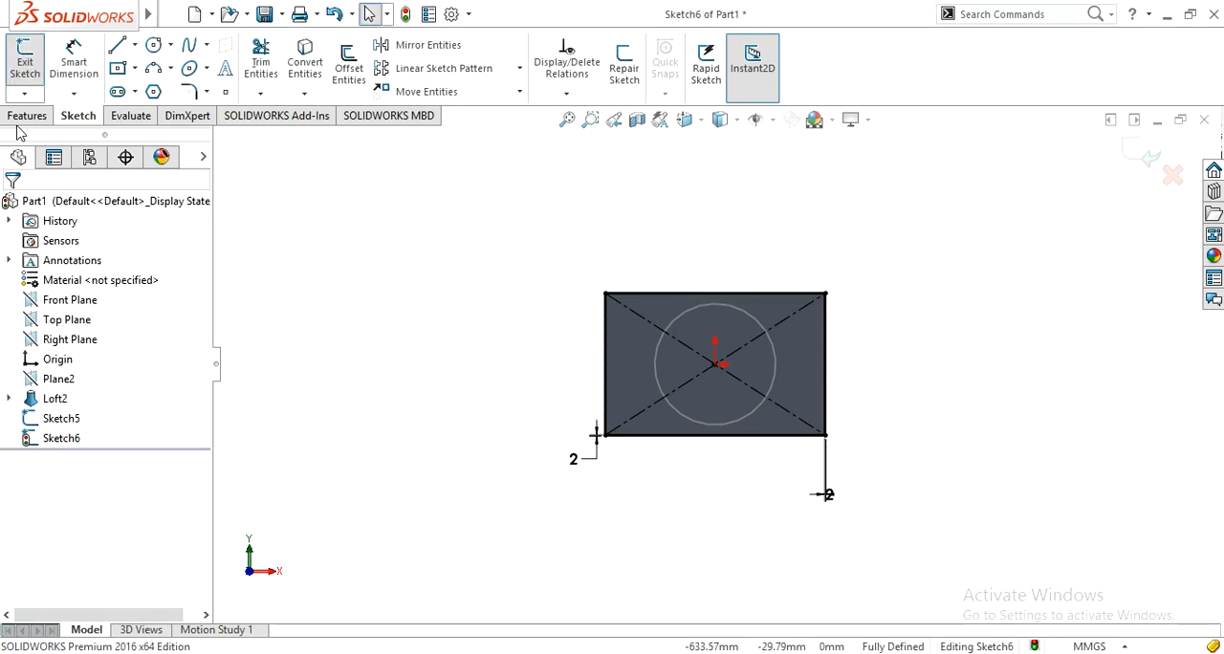
{"action": "left_click", "coordinate": [1150, 159]}
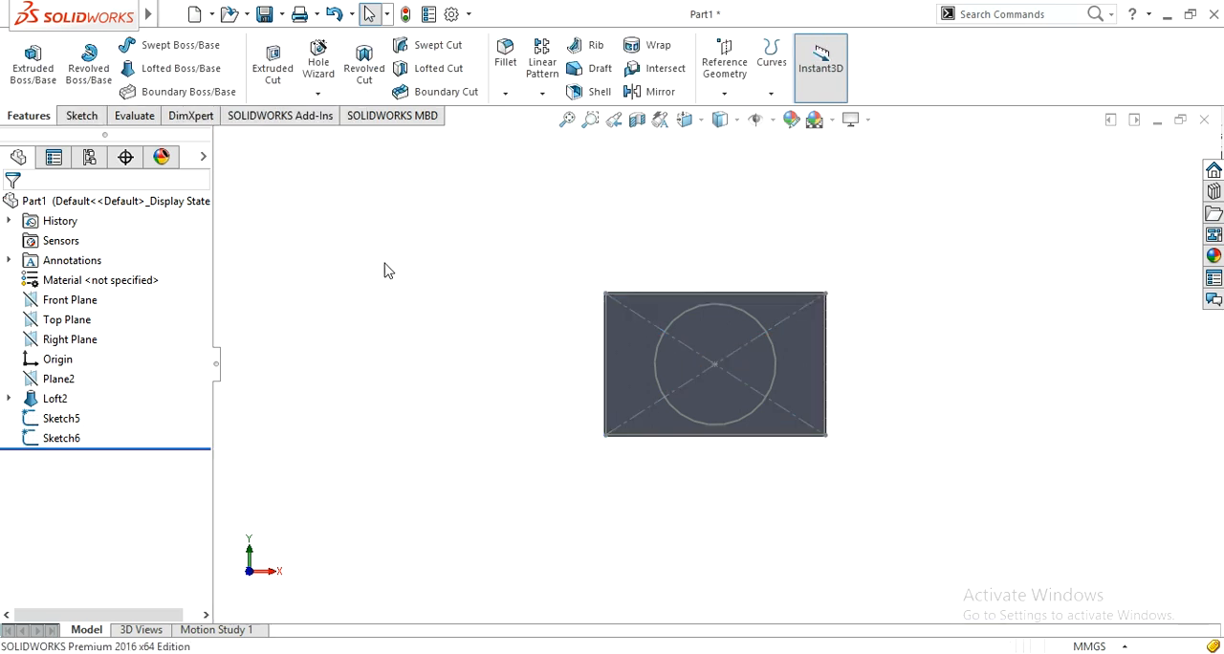
{"action": "mouse_move", "coordinate": [430, 297]}
{"action": "middle_mouse_down"}
{"action": "mouse_move", "coordinate": [561, 347]}
{"action": "mouse_move", "coordinate": [549, 411]}
{"action": "mouse_move", "coordinate": [533, 417]}
{"action": "mouse_move", "coordinate": [531, 399]}
{"action": "middle_mouse_up"}
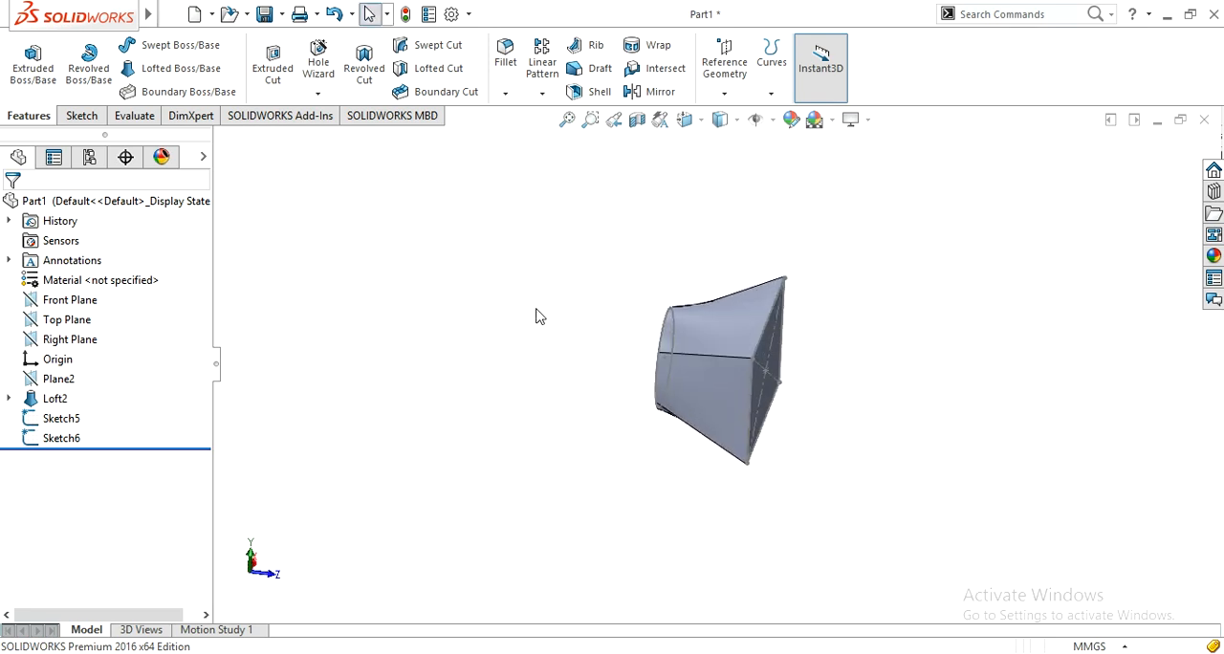
Step: Create a lofted cut through the part between the inset circle sketch and the inset rectangle sketch
{"action": "left_click", "coordinate": [424, 76]}
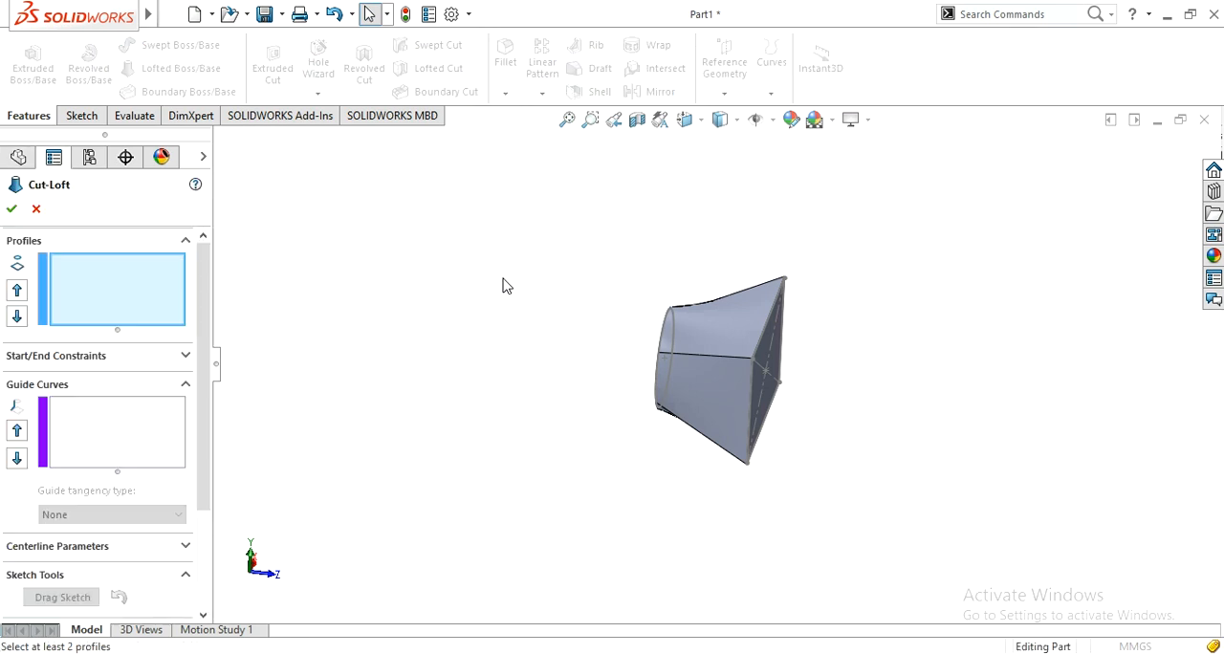
{"action": "middle_click_drag", "start_coordinate": [531, 325], "coordinate": [559, 382]}
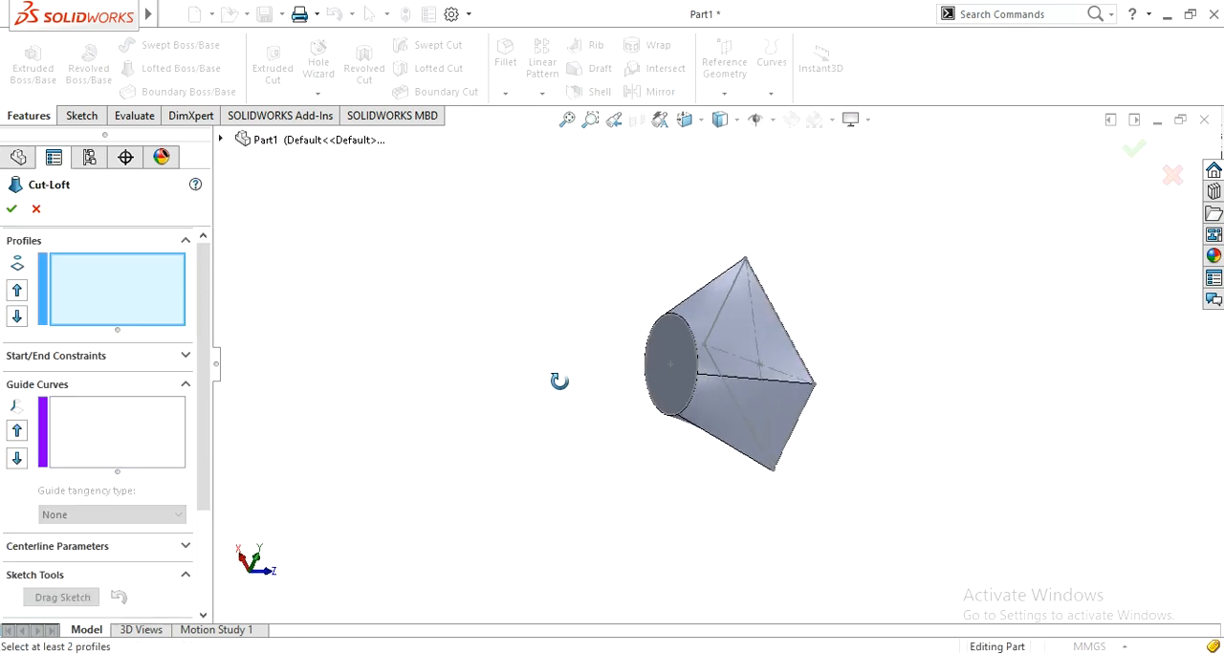
{"action": "left_click", "coordinate": [660, 415]}
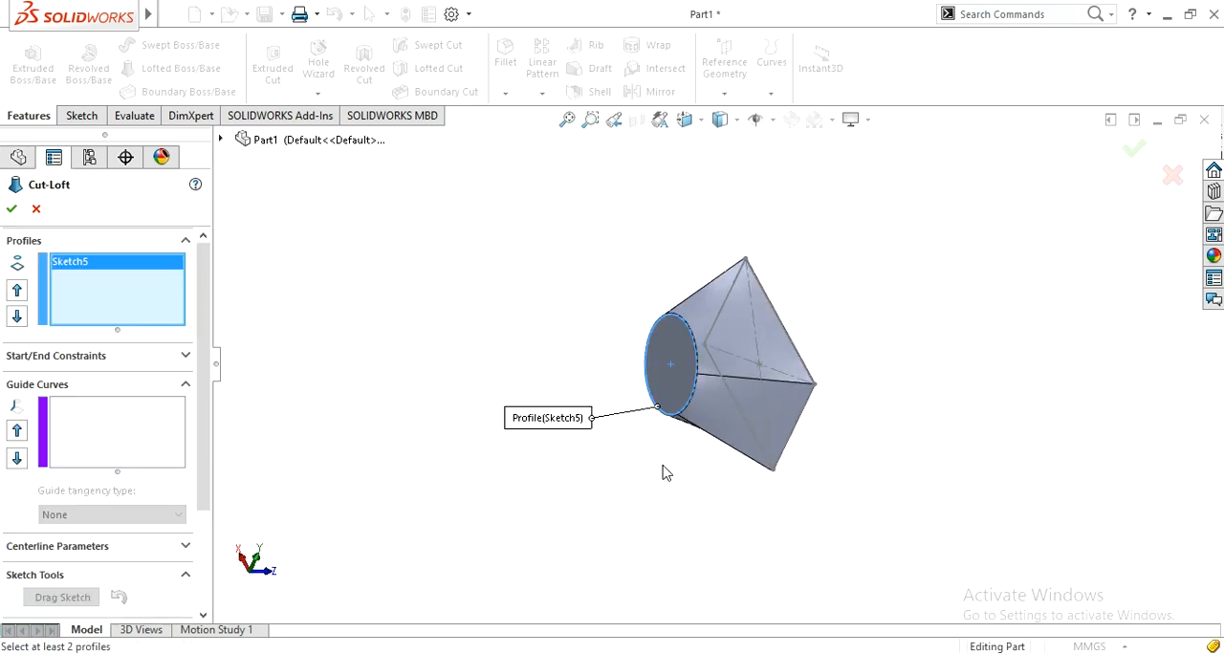
{"action": "middle_click_drag", "start_coordinate": [628, 452], "coordinate": [627, 464]}
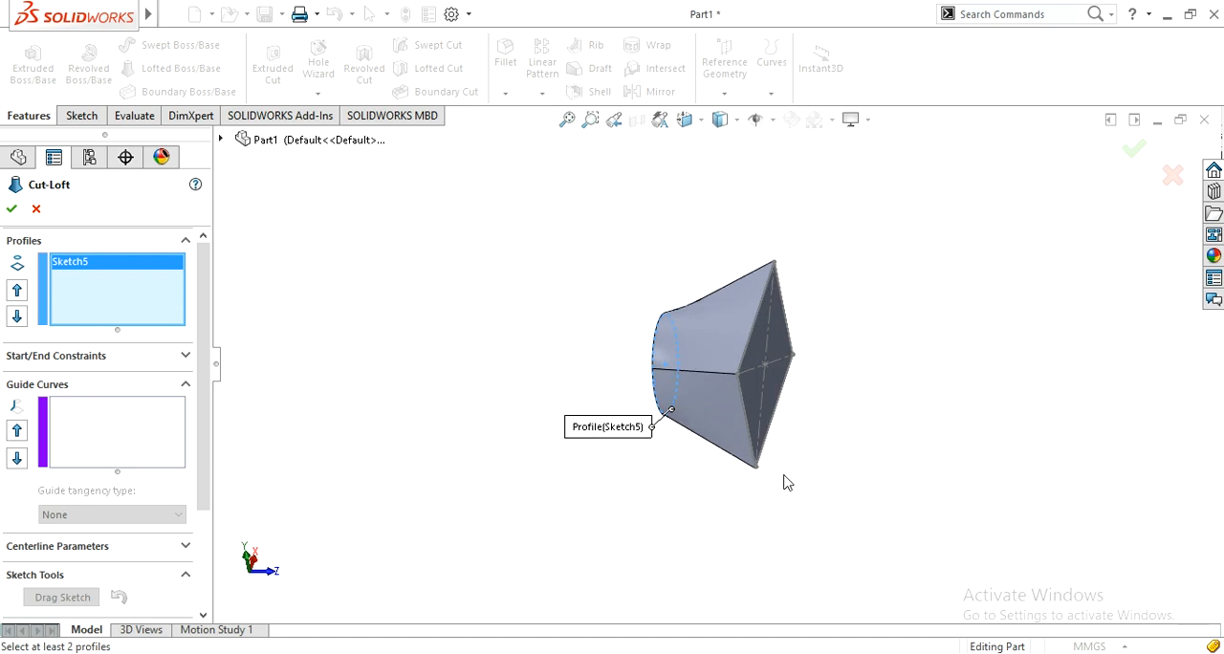
{"action": "middle_click_drag", "start_coordinate": [784, 483], "coordinate": [771, 460]}
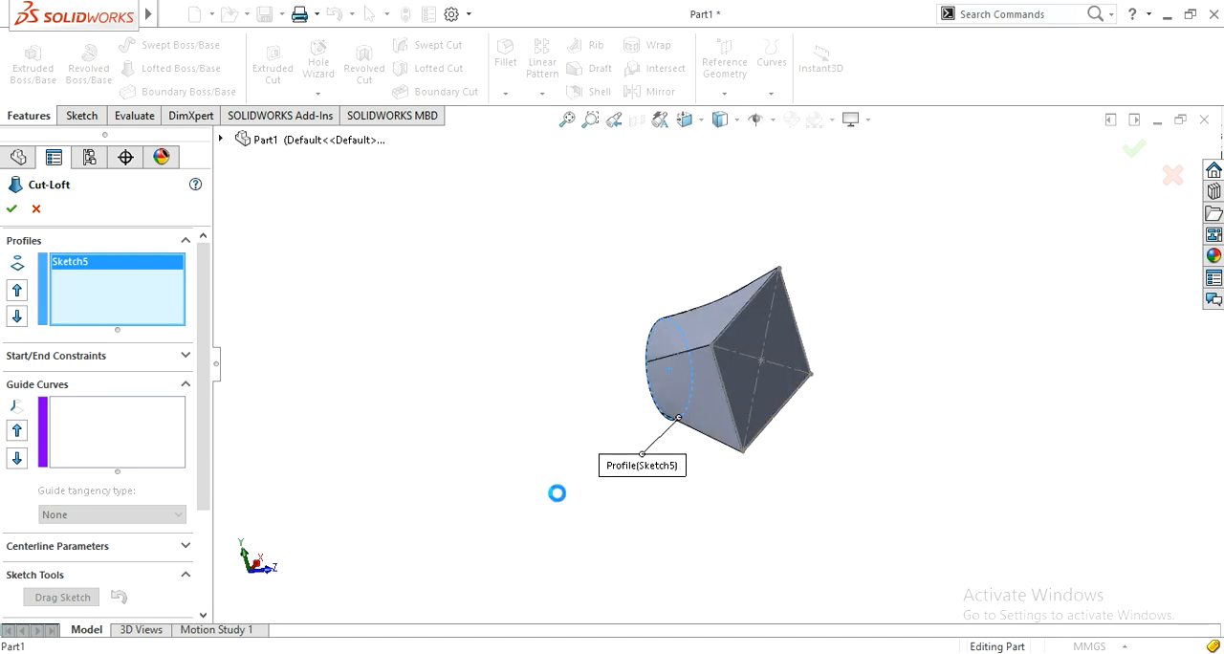
{"action": "mouse_move", "coordinate": [561, 490]}
{"action": "middle_mouse_down"}
{"action": "mouse_move", "coordinate": [487, 403]}
{"action": "mouse_move", "coordinate": [440, 401]}
{"action": "mouse_move", "coordinate": [480, 419]}
{"action": "mouse_move", "coordinate": [530, 405]}
{"action": "middle_mouse_up"}
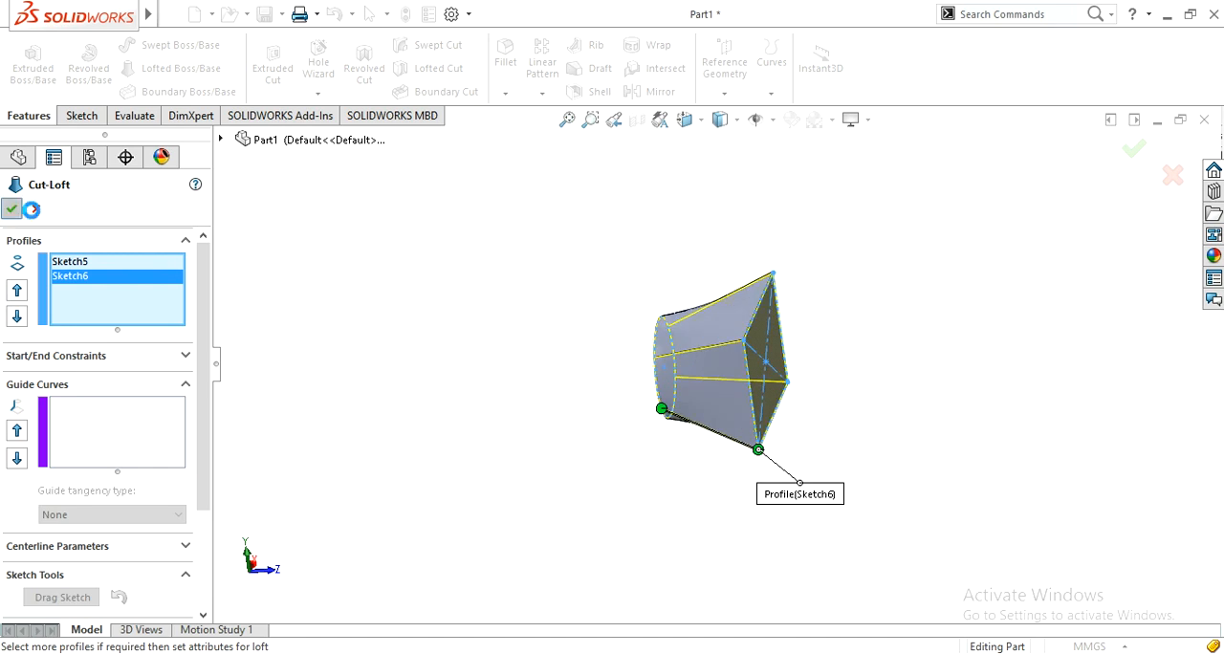
{"action": "middle_click_drag", "start_coordinate": [549, 467], "coordinate": [686, 535]}
{"action": "scroll", "coordinate": [641, 398], "scroll_direction": "down", "scroll_amount": 2}
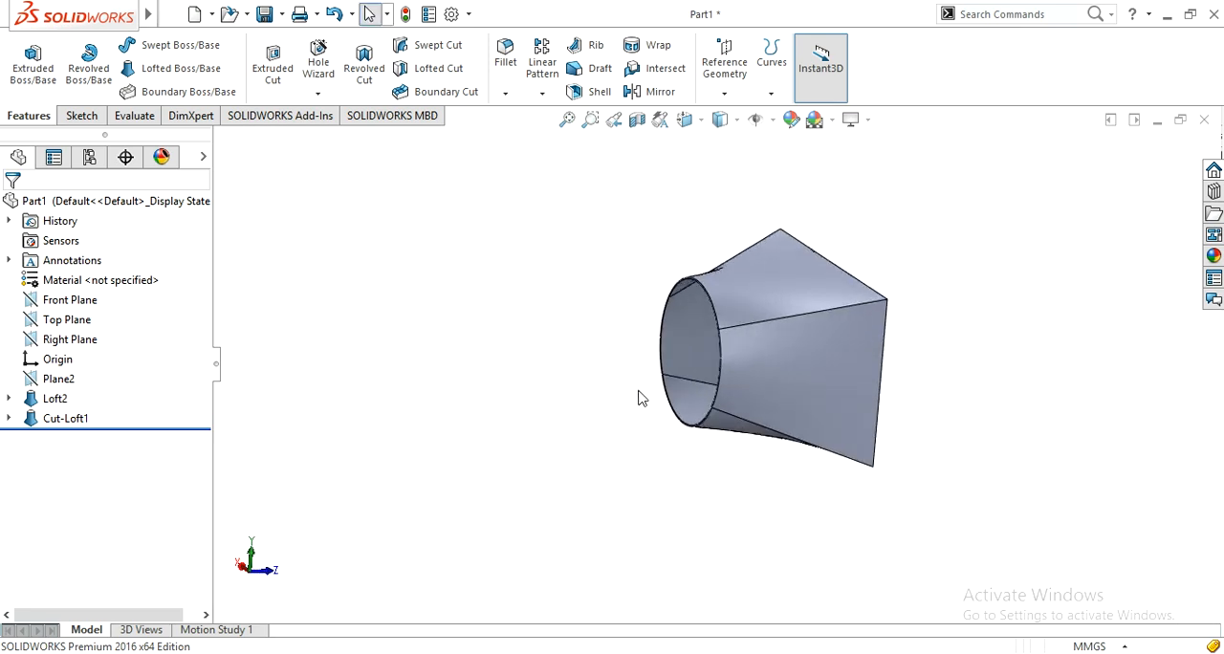
Step: Start a sketch on the thin ring face at the circular end and view it normal to the sketch plane
{"action": "scroll", "coordinate": [641, 398], "scroll_direction": "down", "scroll_amount": 3}
{"action": "scroll", "coordinate": [639, 396], "scroll_direction": "up", "scroll_amount": 5}
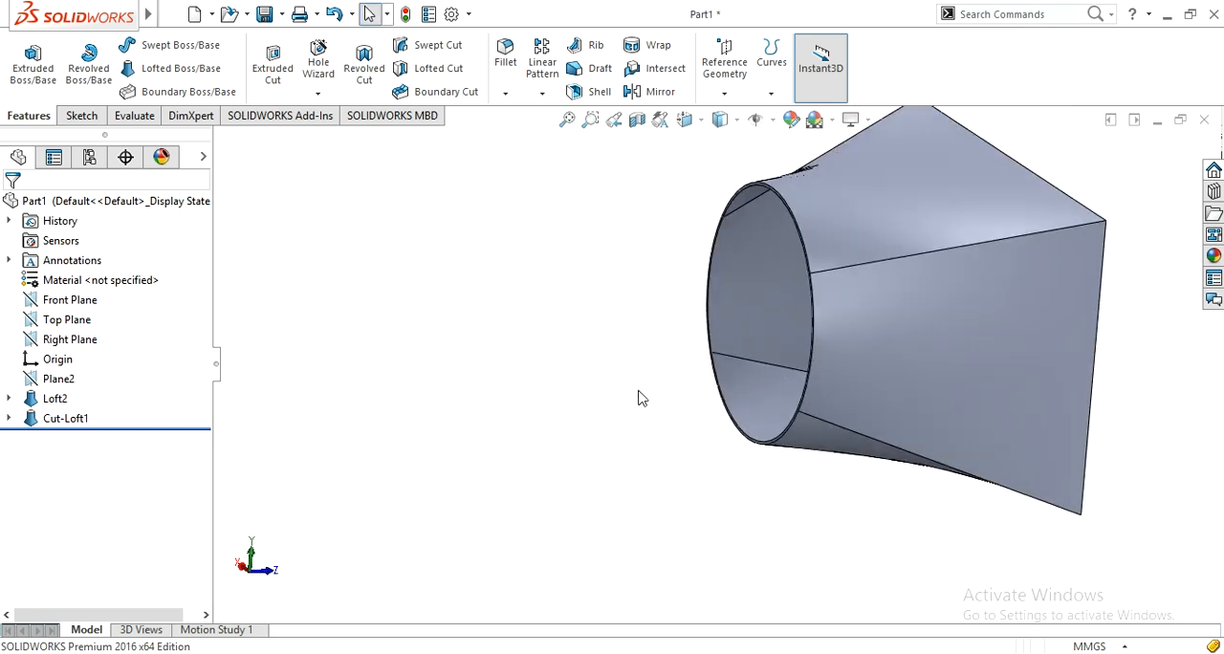
{"action": "middle_click_drag", "start_coordinate": [639, 396], "coordinate": [698, 334]}
{"action": "scroll", "coordinate": [696, 335], "scroll_direction": "down", "scroll_amount": 5}
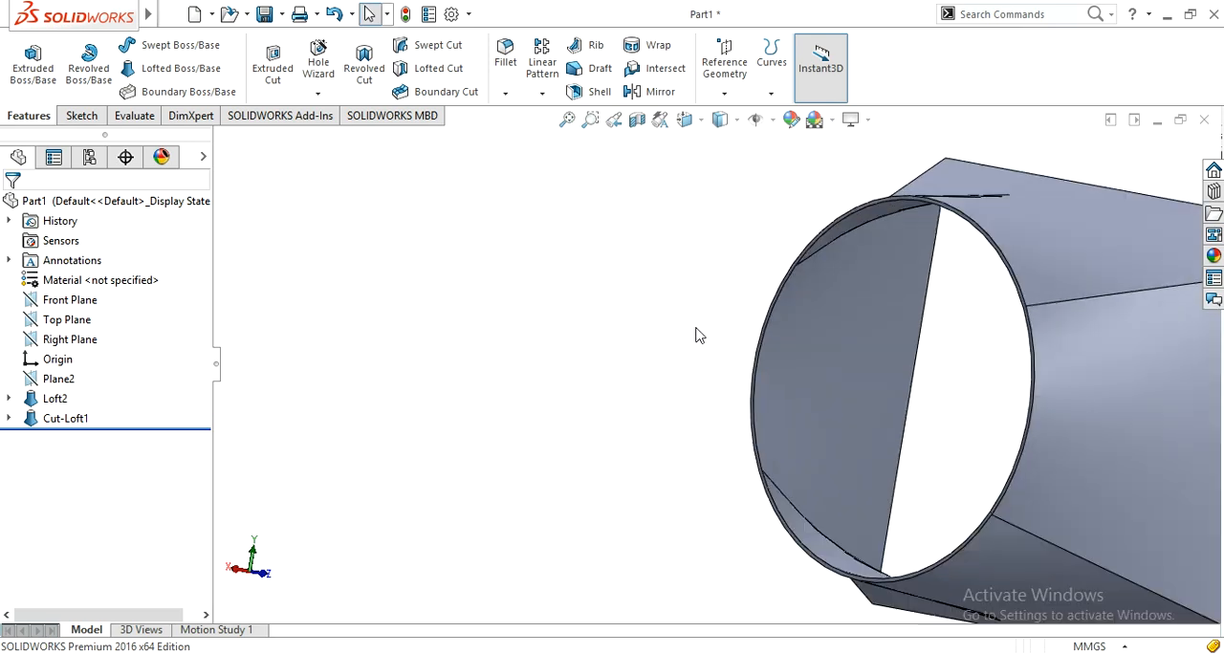
{"action": "scroll", "coordinate": [847, 420], "scroll_direction": "down", "scroll_amount": 2}
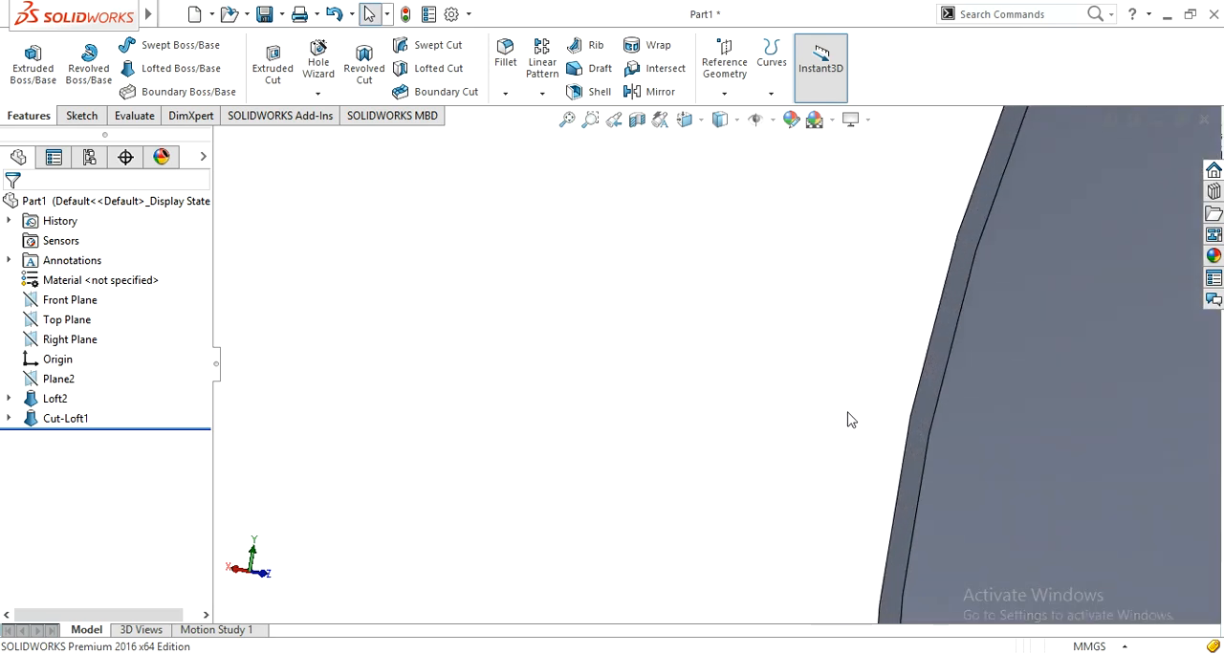
{"action": "left_click", "coordinate": [926, 416]}
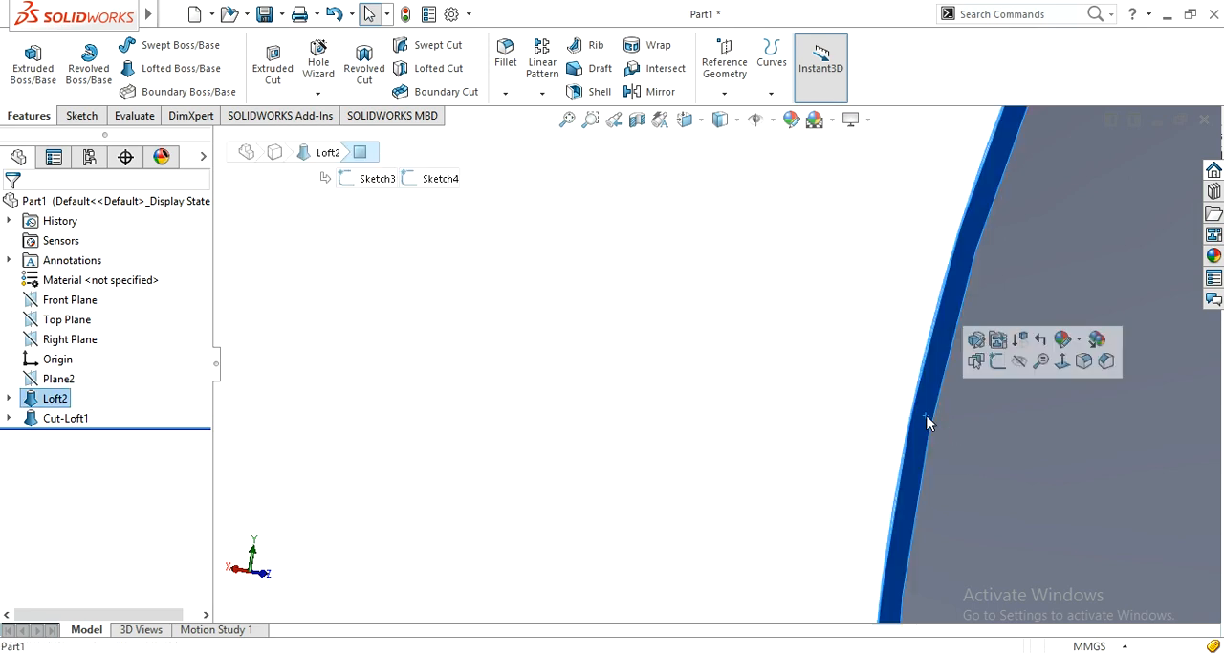
{"action": "left_click", "coordinate": [998, 362]}
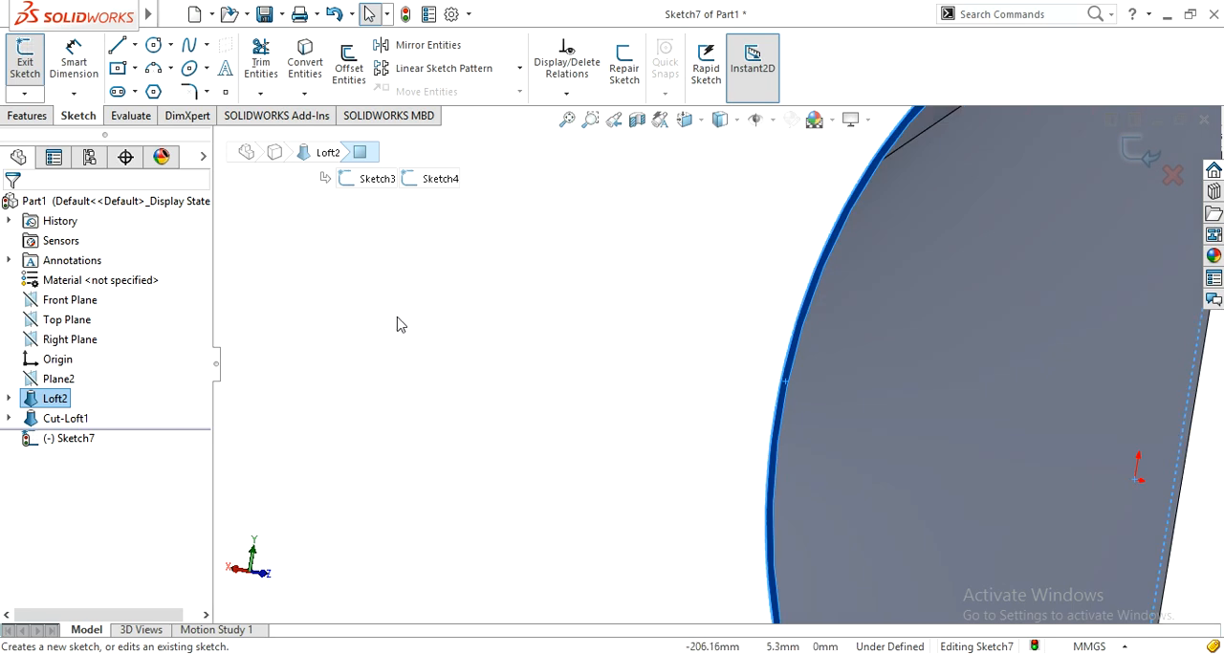
{"action": "key", "text": "ctrl+8"}
{"action": "left_click", "coordinate": [332, 376]}
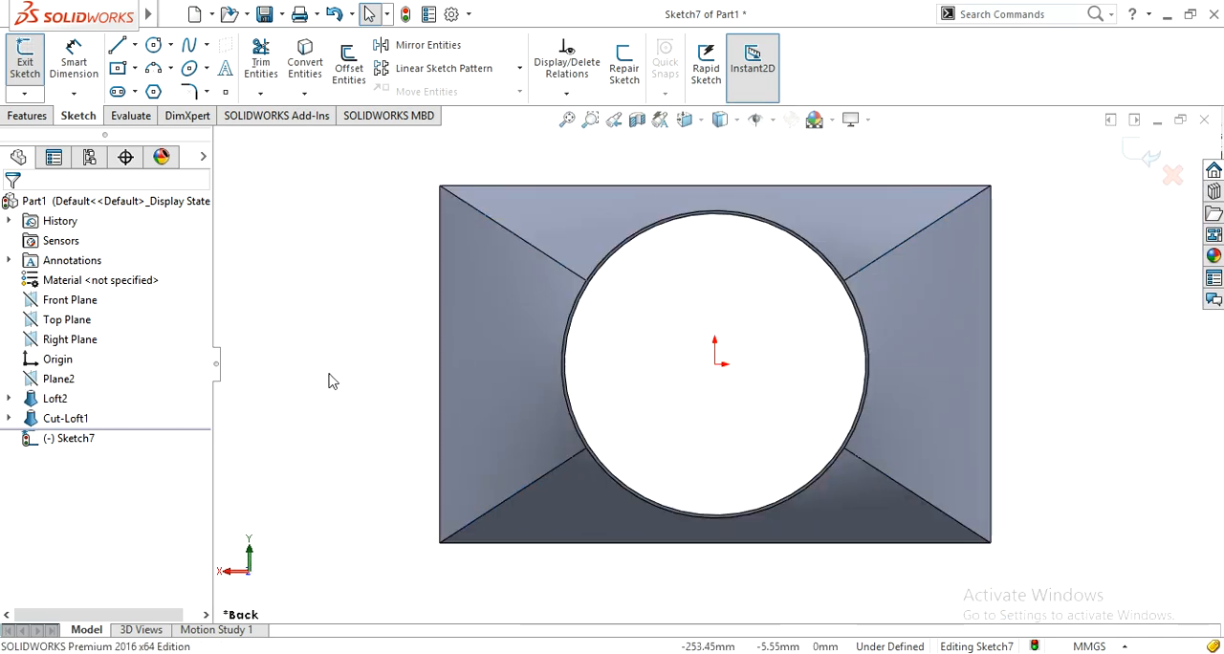
{"action": "scroll", "coordinate": [332, 370], "scroll_direction": "up", "scroll_amount": 3}
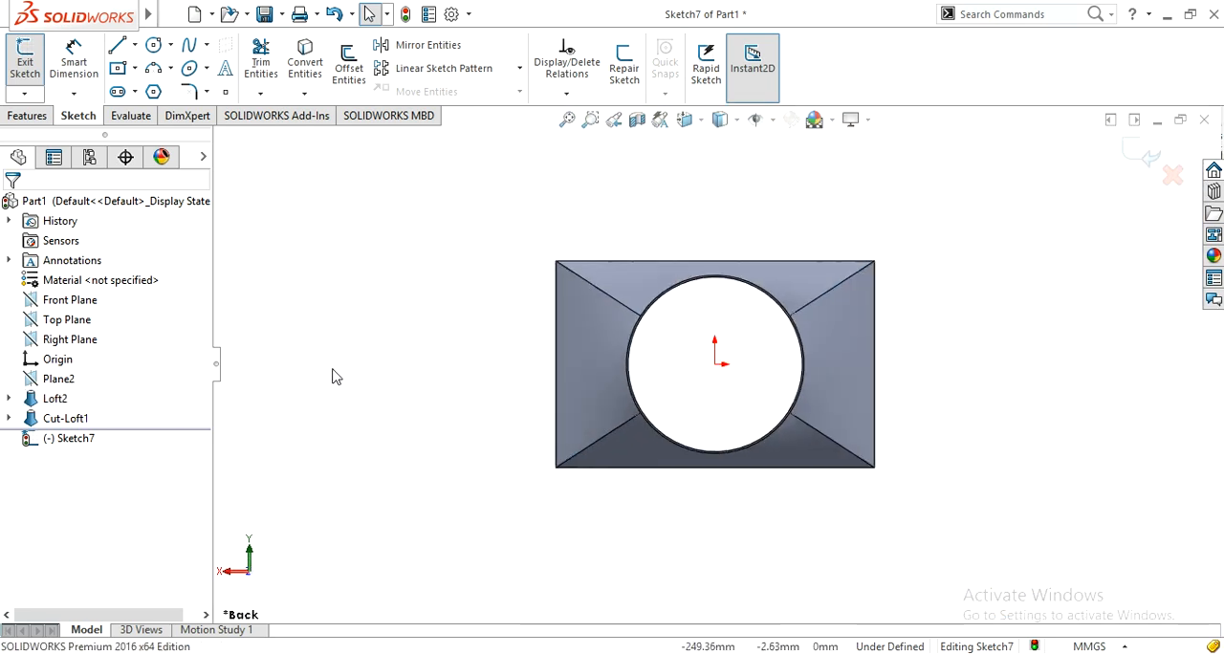
Step: Draw two circles centred on the origin, one about 262 mm in diameter and one on the round opening's edge
{"action": "left_click", "coordinate": [153, 48]}
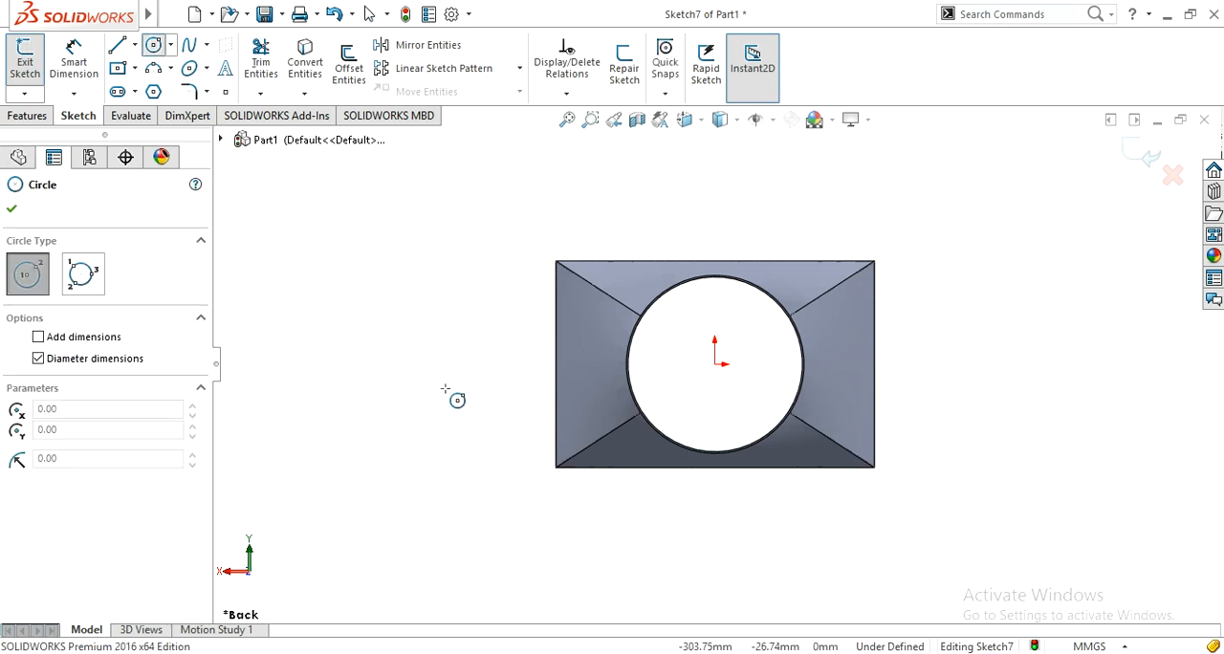
{"action": "left_click", "coordinate": [714, 364]}
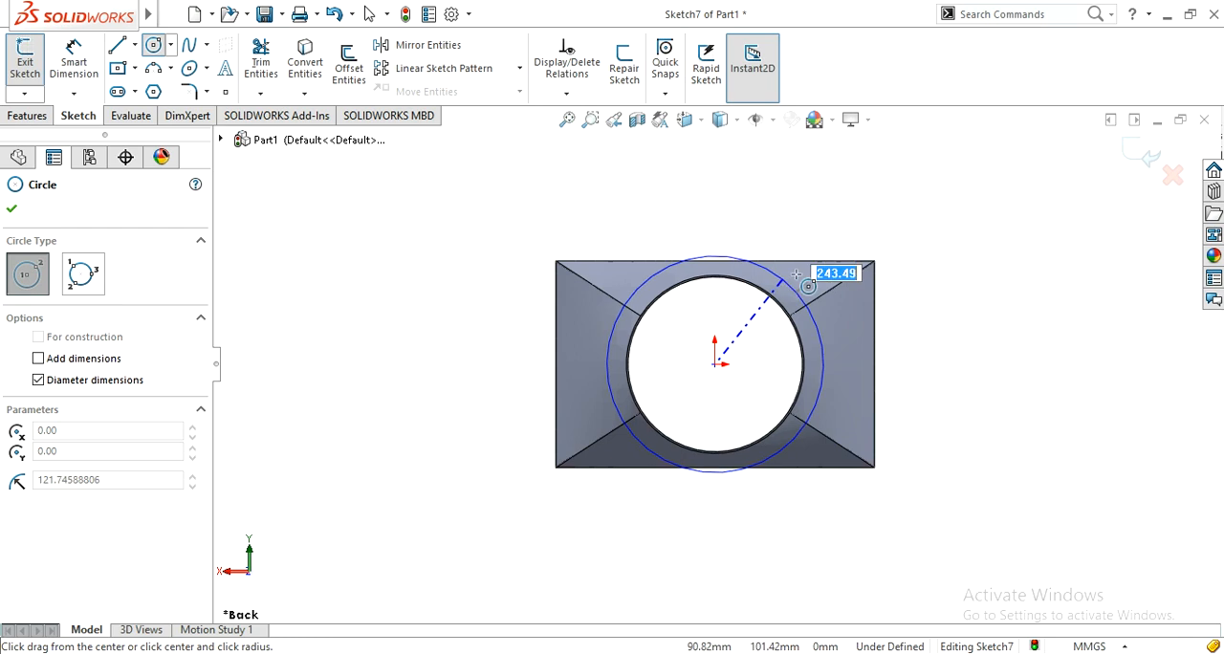
{"action": "left_click", "coordinate": [793, 279]}
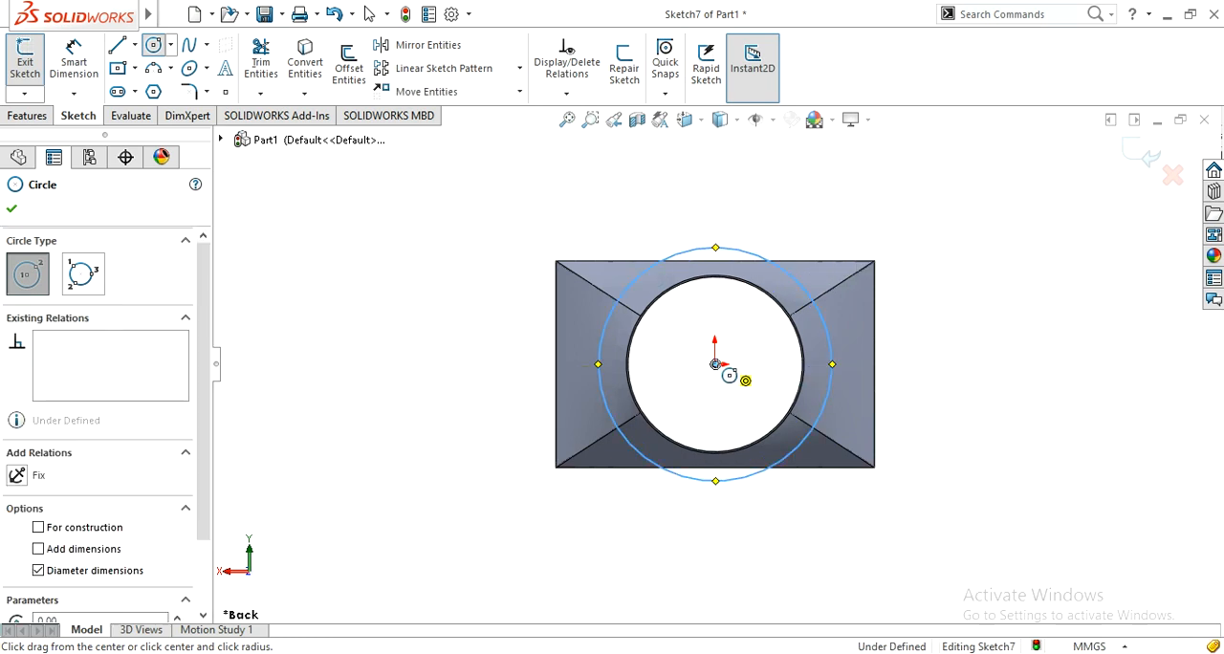
{"action": "left_click", "coordinate": [716, 365]}
{"action": "left_click", "coordinate": [772, 289]}
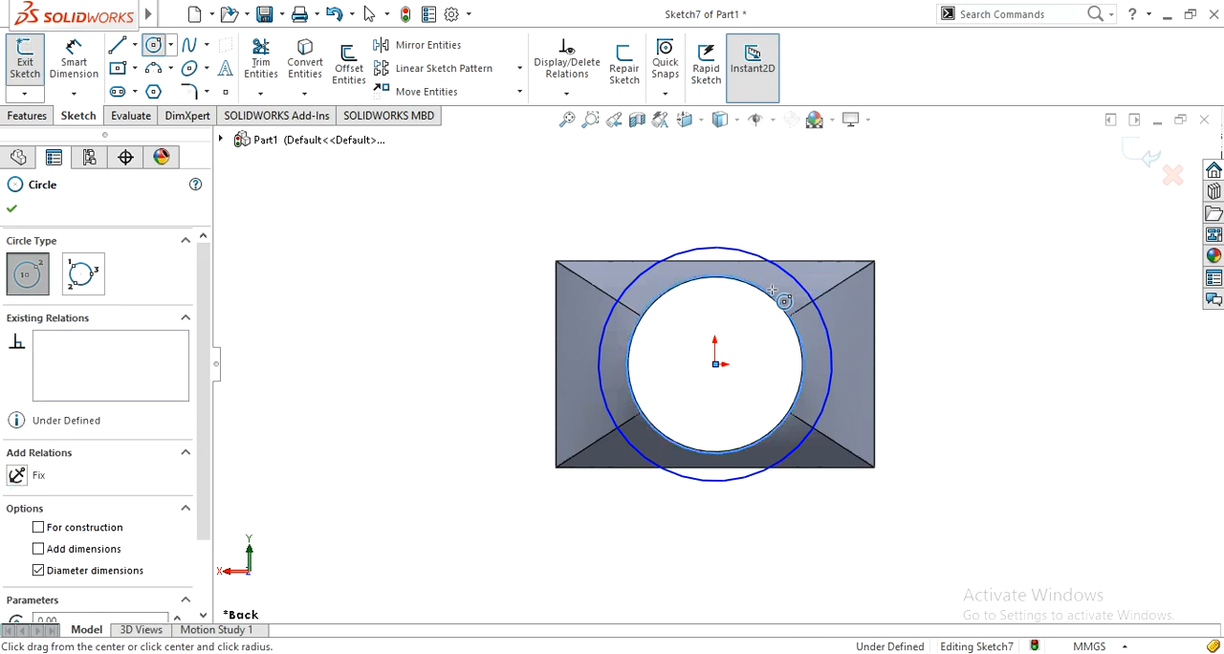
{"action": "scroll", "coordinate": [751, 275], "scroll_direction": "down", "scroll_amount": 3}
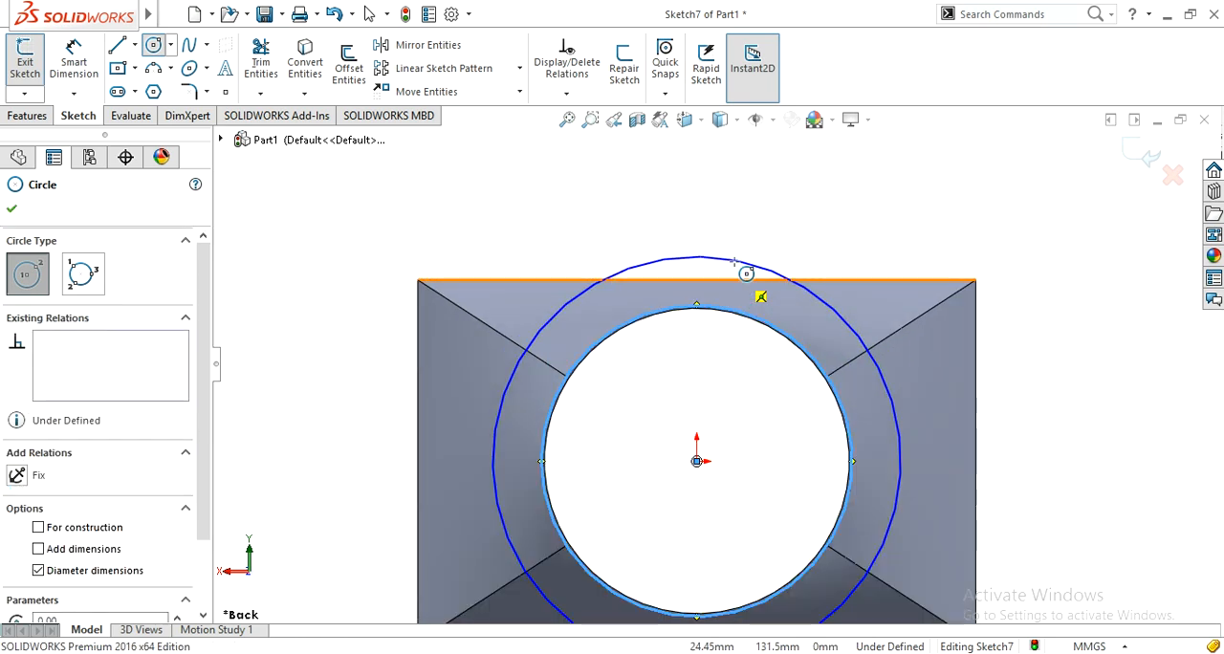
{"action": "left_click", "coordinate": [686, 289]}
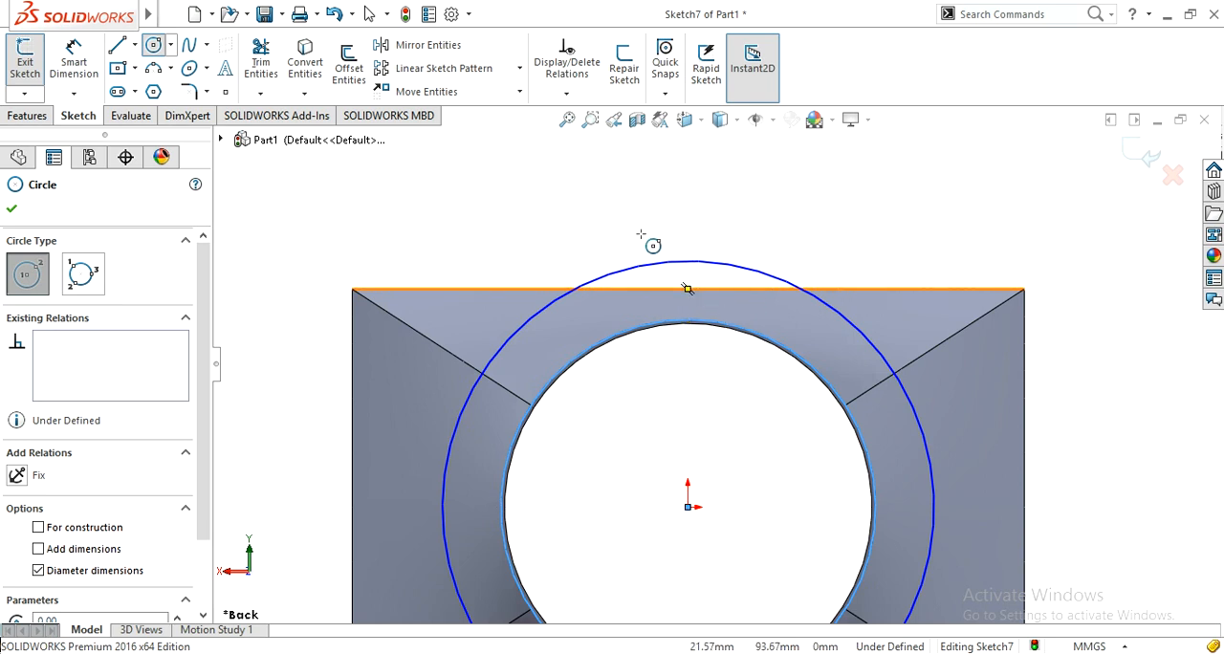
{"action": "scroll", "coordinate": [699, 322], "scroll_direction": "up", "scroll_amount": 4}
Step: Dimension the gap between the outer and inner concentric circles as 30 mm
{"action": "right_click_drag", "start_coordinate": [395, 393], "coordinate": [427, 270]}
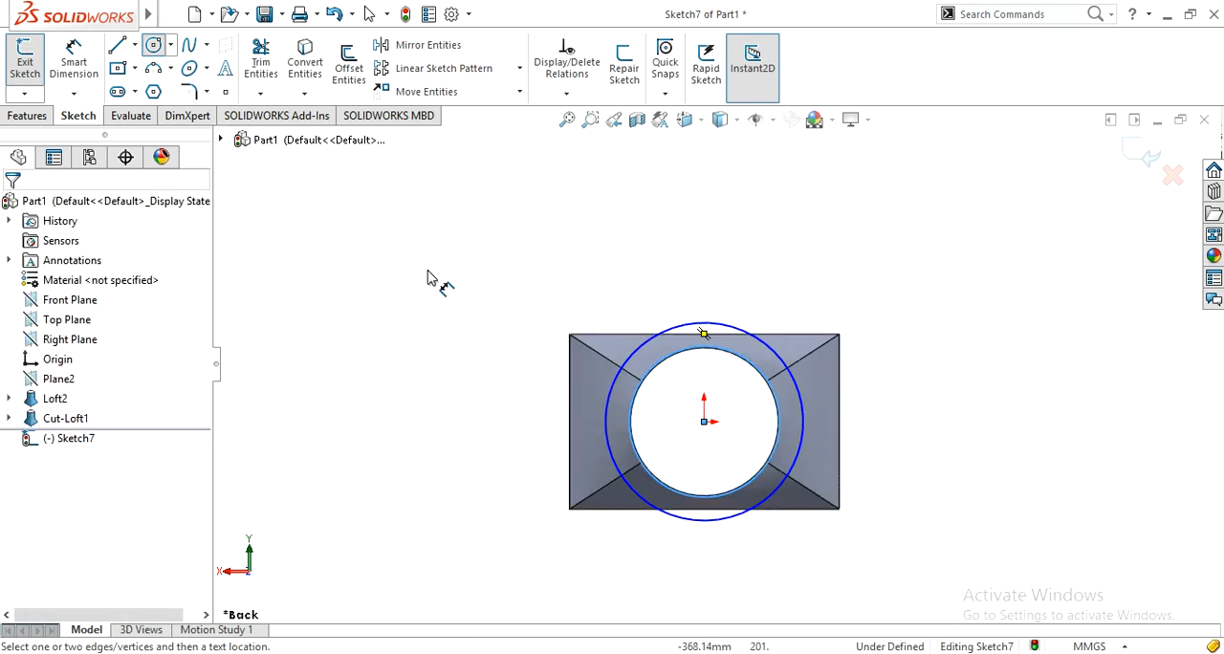
{"action": "left_click", "coordinate": [699, 525]}
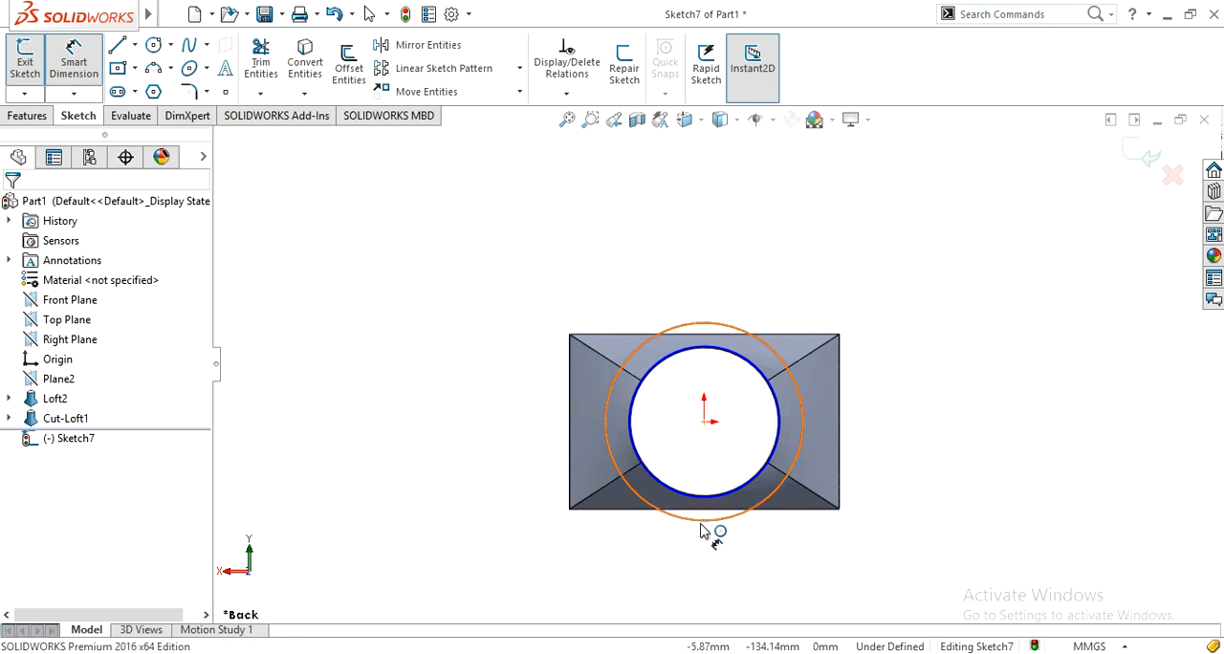
{"action": "left_click", "coordinate": [705, 505]}
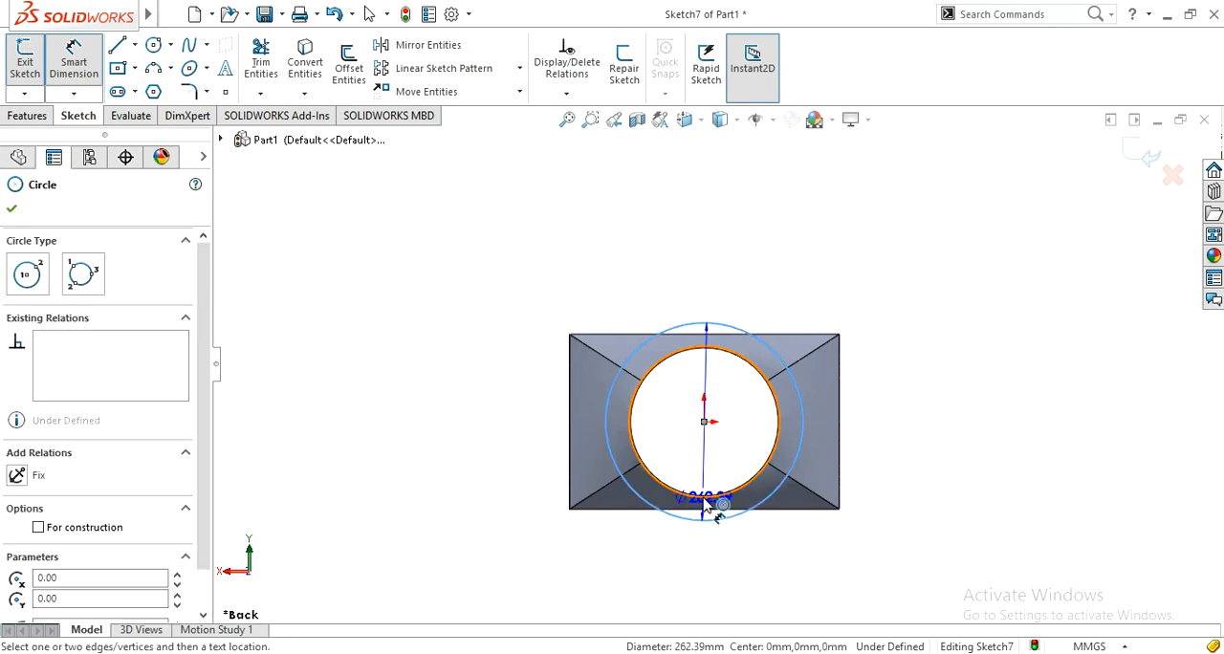
{"action": "left_click", "coordinate": [491, 495]}
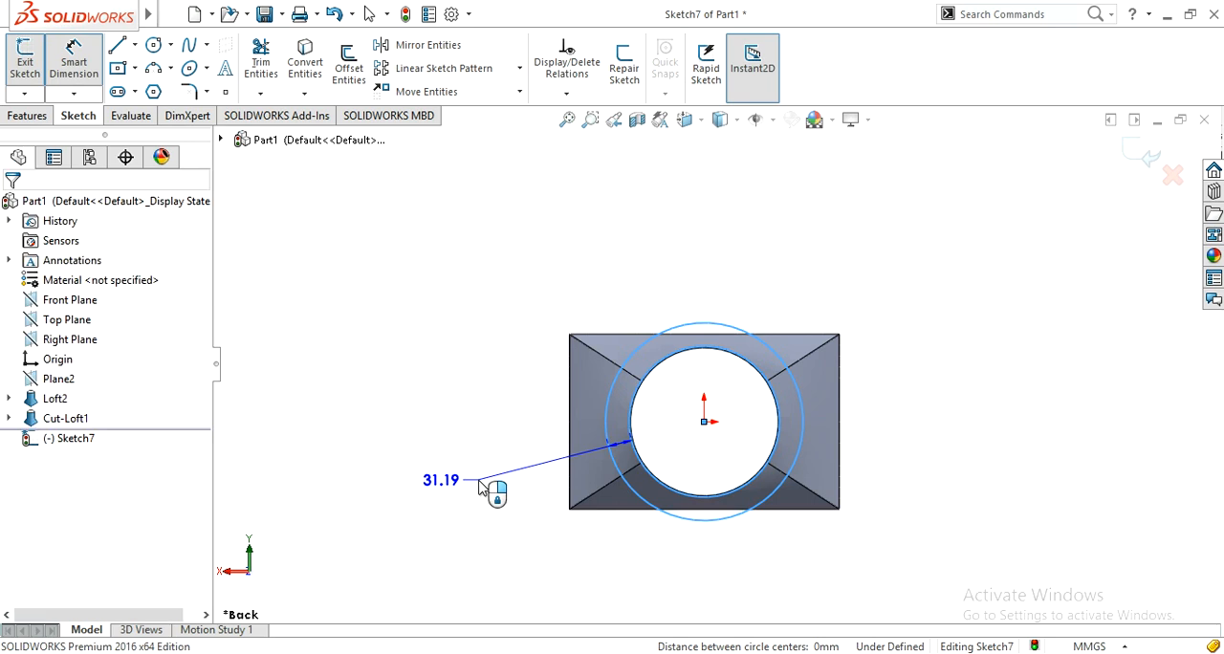
{"action": "type", "text": "30"}
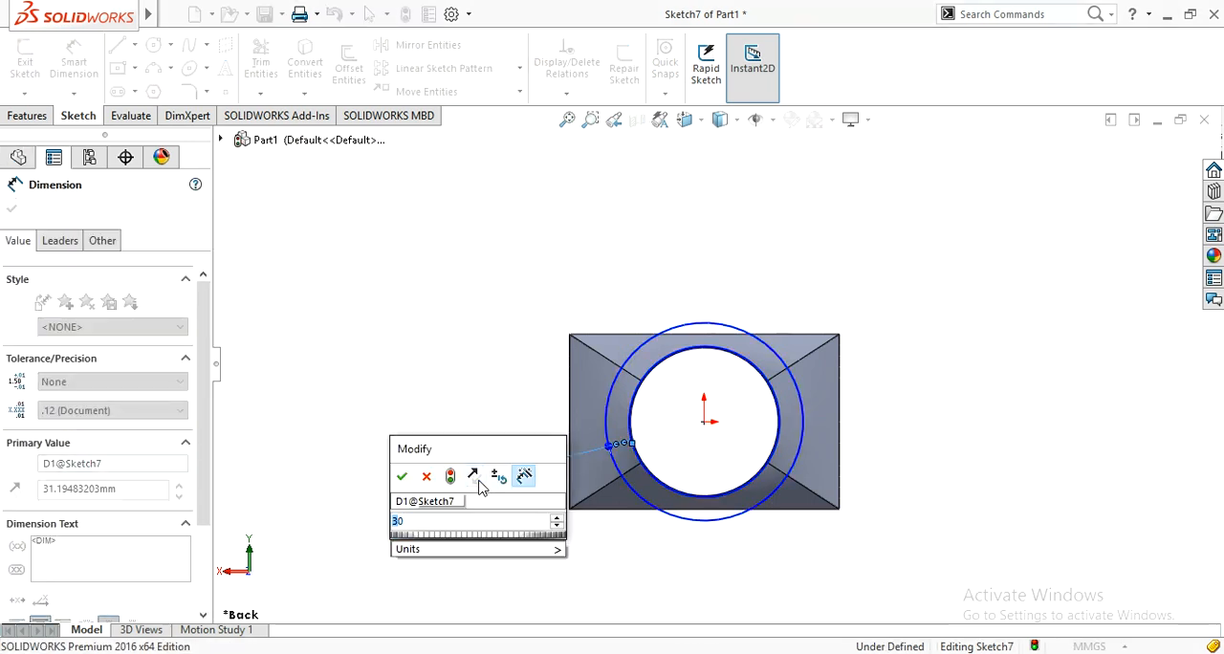
{"action": "key", "text": "Return"}
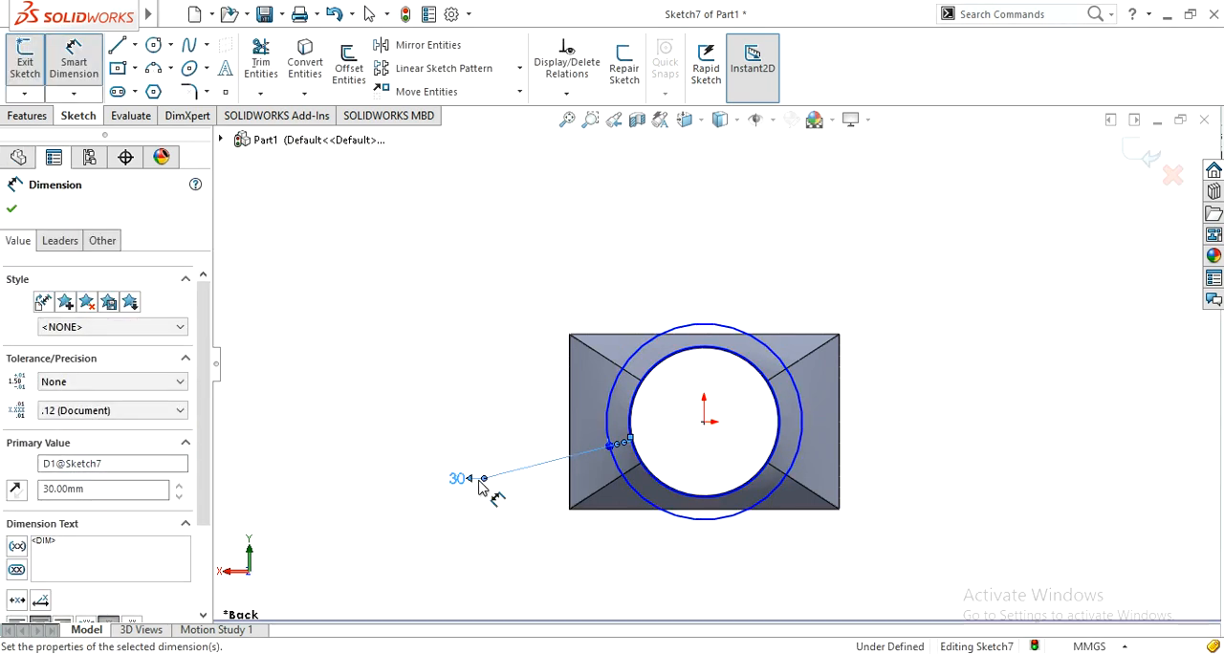
Step: Draw a small circle about 12 mm in diameter between the two concentric circles, about 120 mm above the origin
{"action": "left_click", "coordinate": [153, 44]}
{"action": "scroll", "coordinate": [729, 325], "scroll_direction": "down", "scroll_amount": 4}
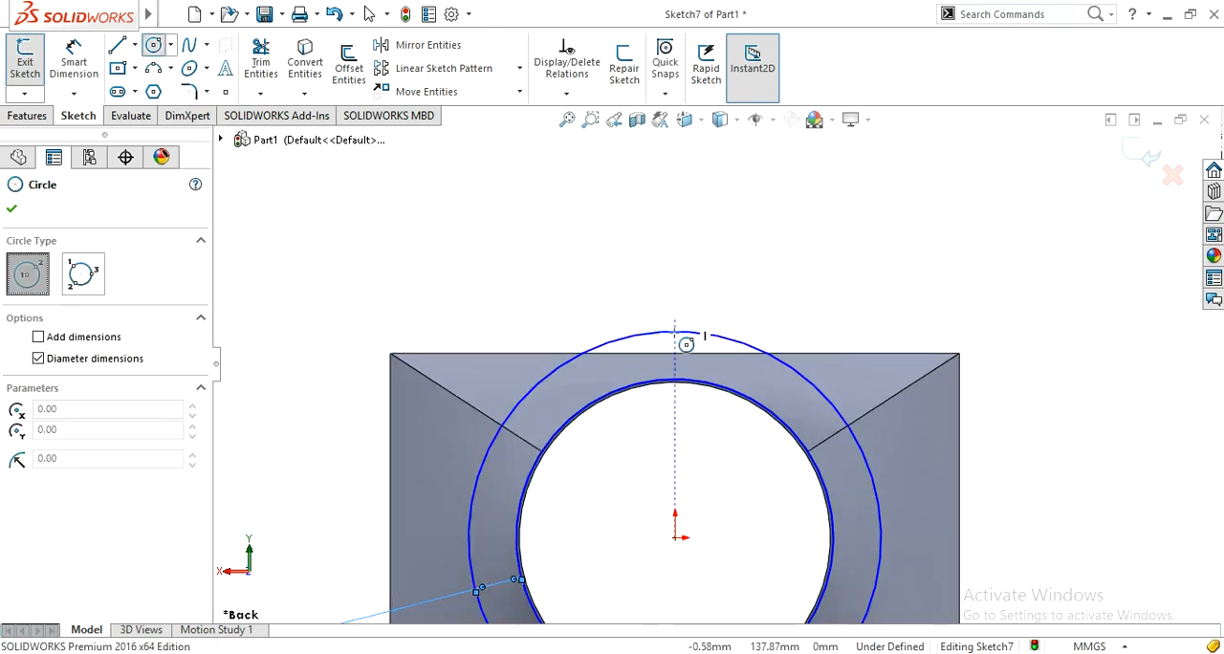
{"action": "left_click", "coordinate": [681, 347]}
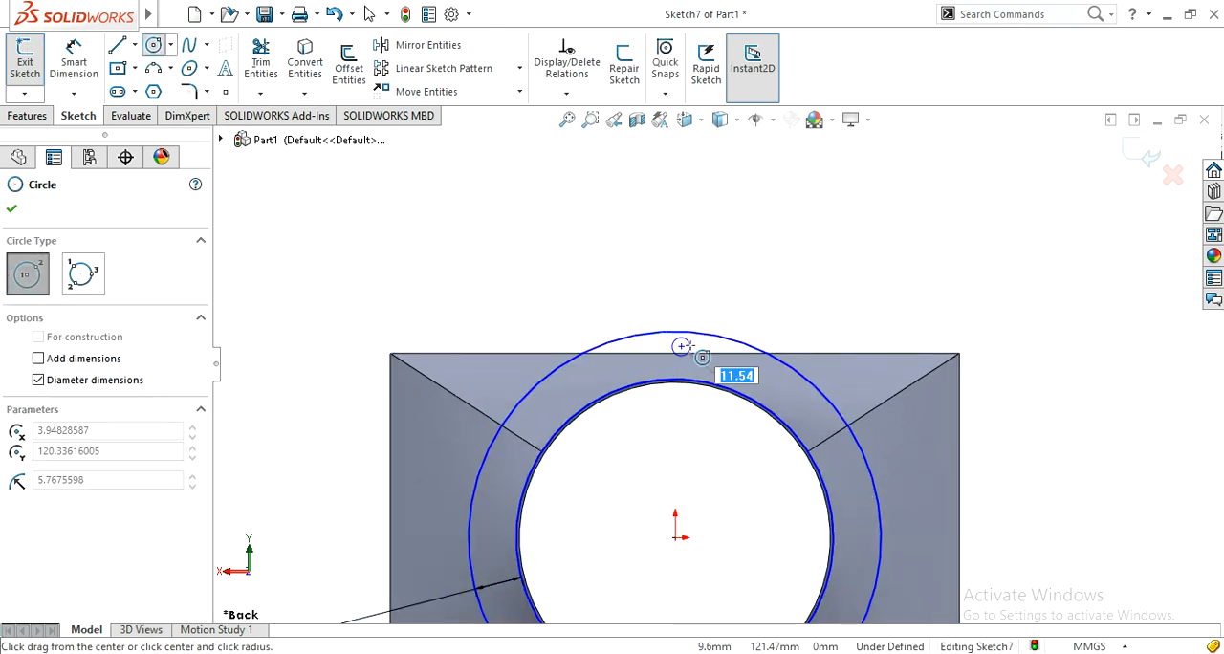
{"action": "left_click", "coordinate": [686, 350]}
{"action": "left_click", "coordinate": [11, 207]}
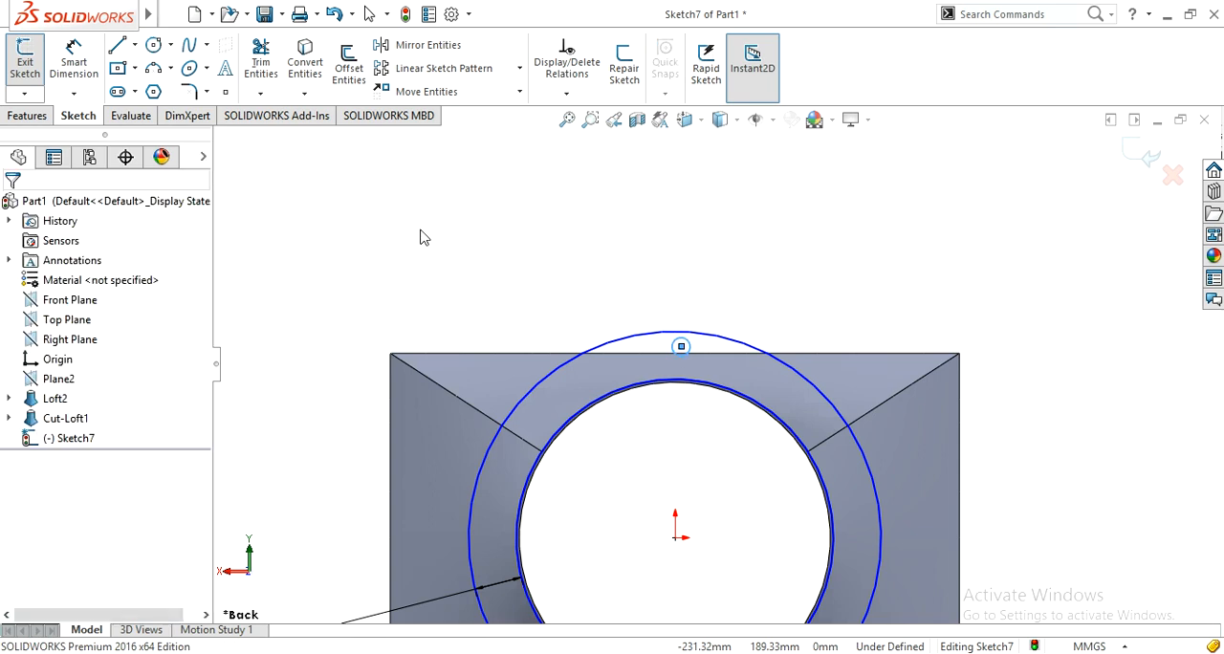
Step: Start a circular sketch pattern in the flange sketch
{"action": "scroll", "coordinate": [481, 262], "scroll_direction": "up", "scroll_amount": 4}
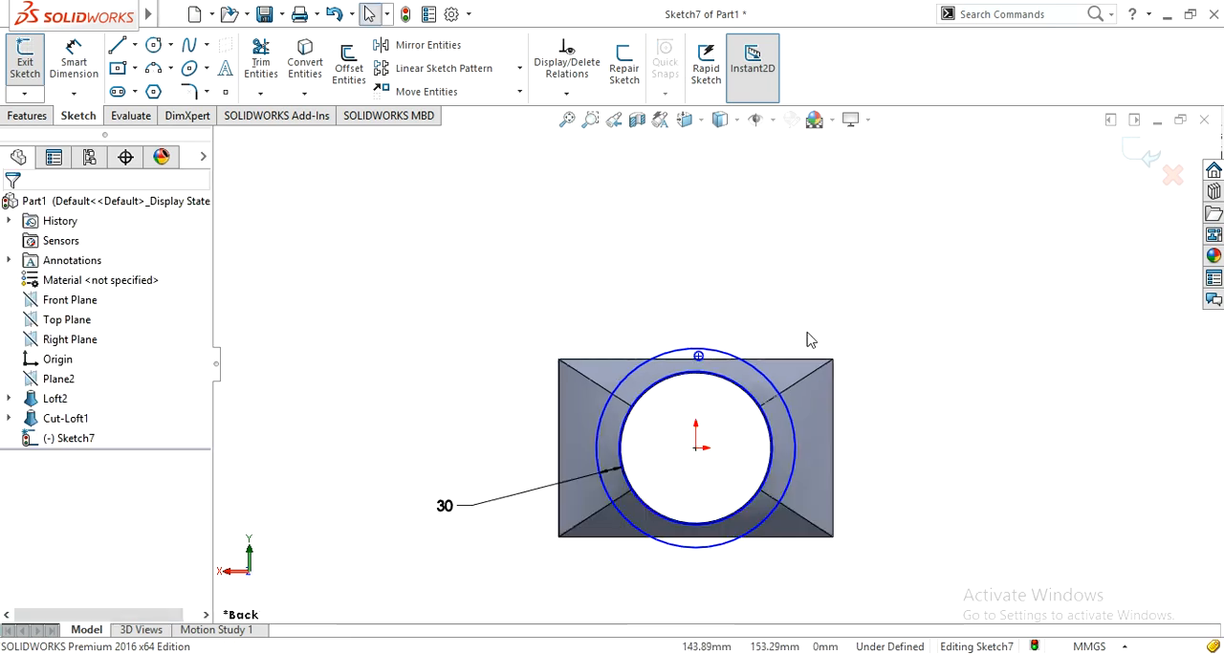
{"action": "scroll", "coordinate": [809, 340], "scroll_direction": "down", "scroll_amount": 3}
{"action": "scroll", "coordinate": [650, 283], "scroll_direction": "up", "scroll_amount": 1}
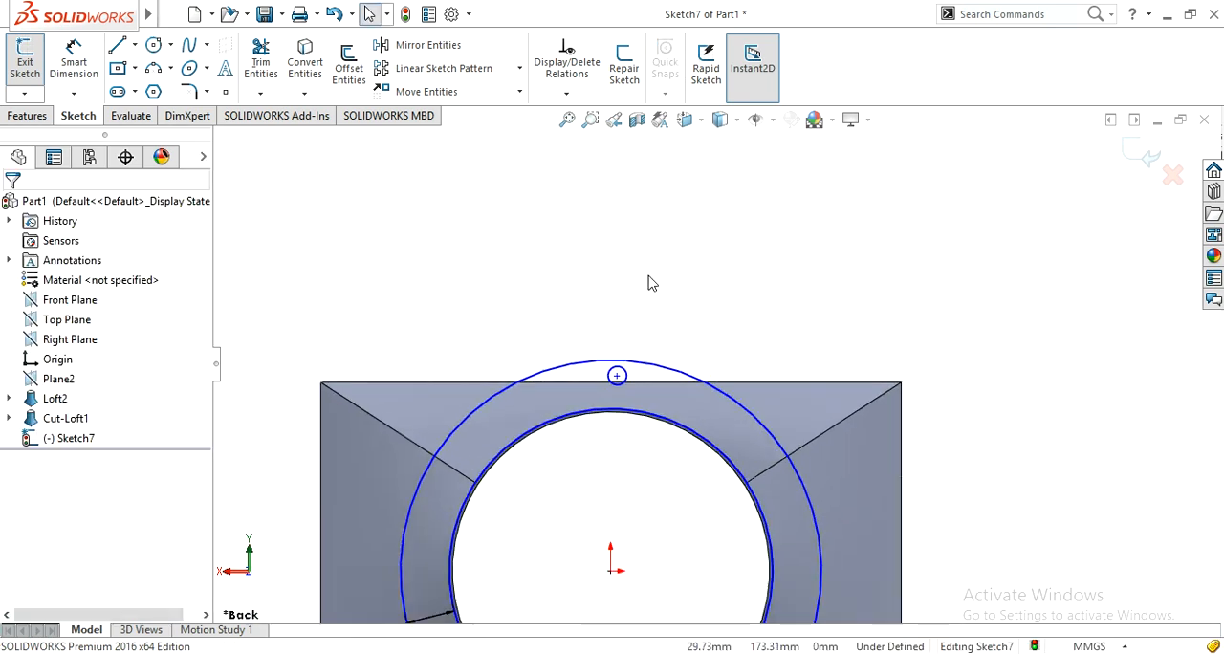
{"action": "scroll", "coordinate": [650, 283], "scroll_direction": "up", "scroll_amount": 3}
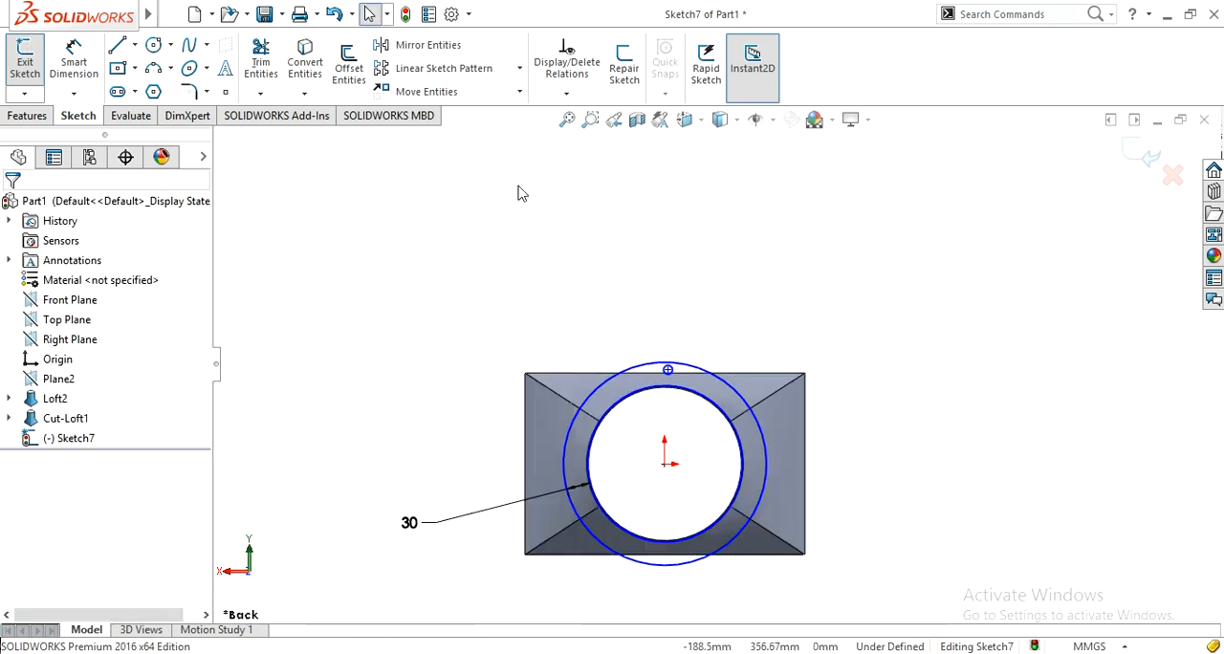
{"action": "left_click", "coordinate": [520, 68]}
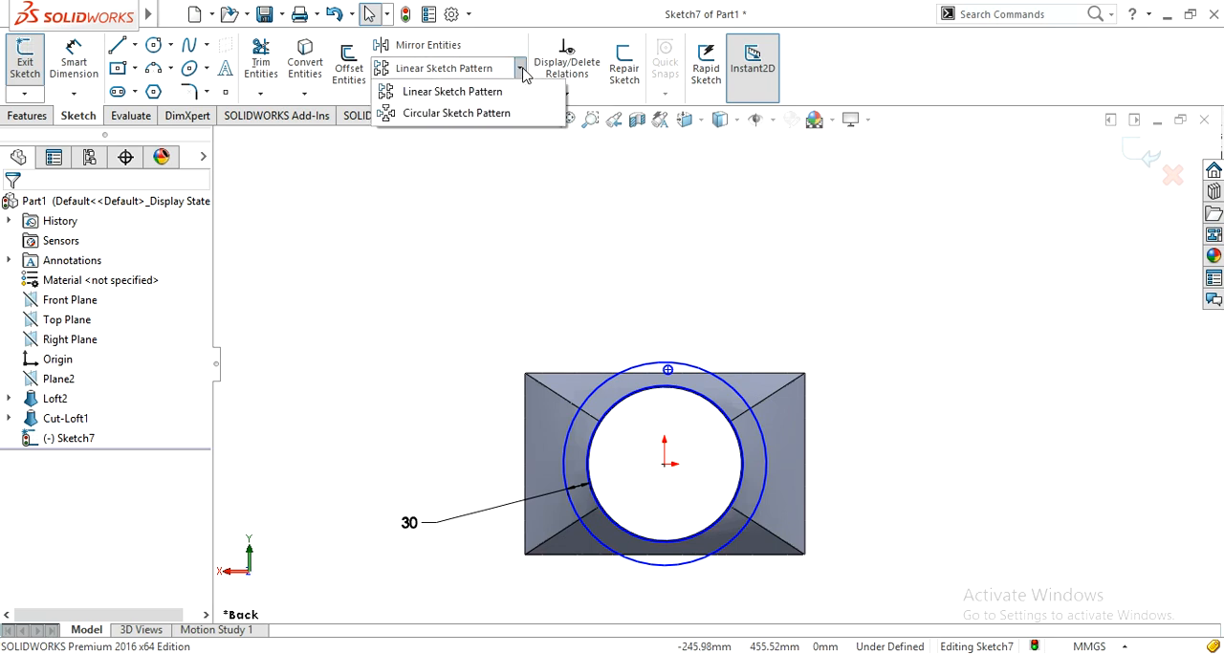
{"action": "left_click", "coordinate": [417, 115]}
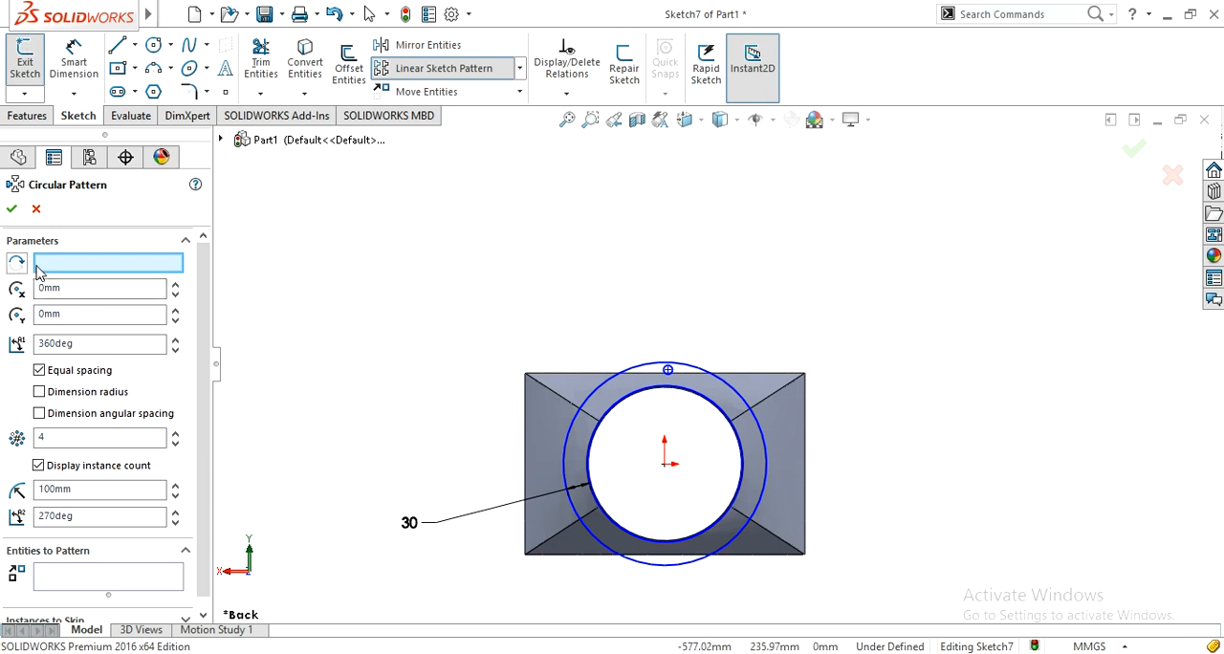
Step: Clear the outer circle from the entities to pattern and select the small hole circle, with the pattern centred on the origin
{"action": "left_click", "coordinate": [637, 376]}
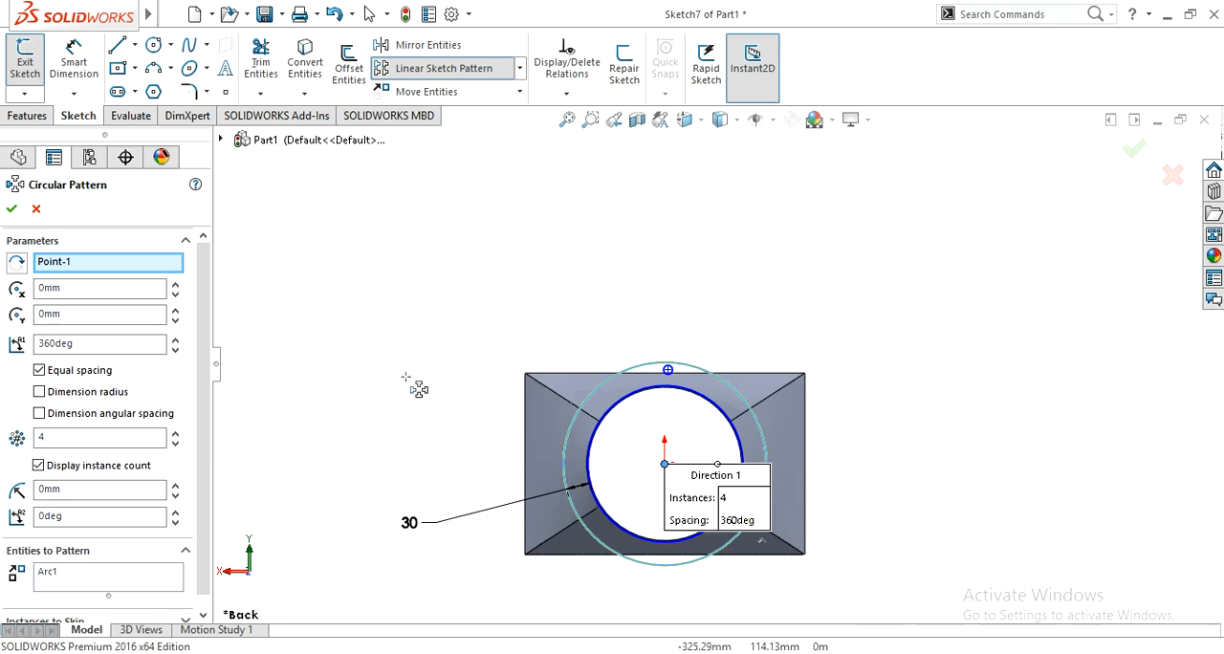
{"action": "left_click_drag", "start_coordinate": [213, 370], "coordinate": [220, 492]}
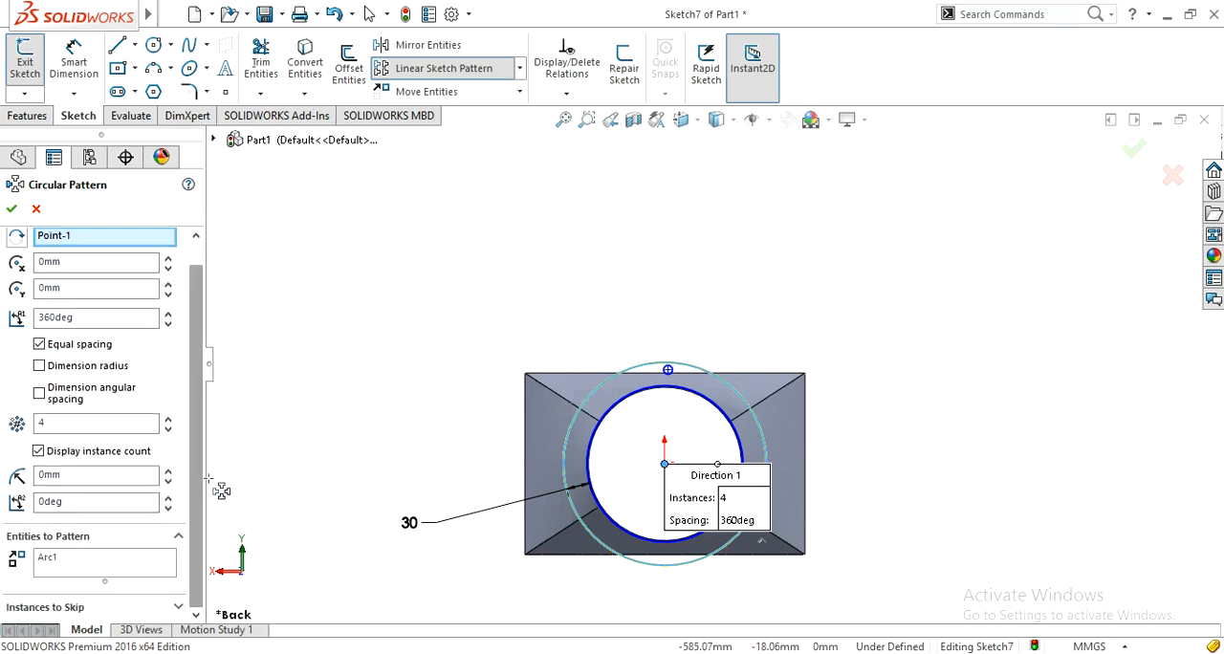
{"action": "left_click", "coordinate": [81, 562]}
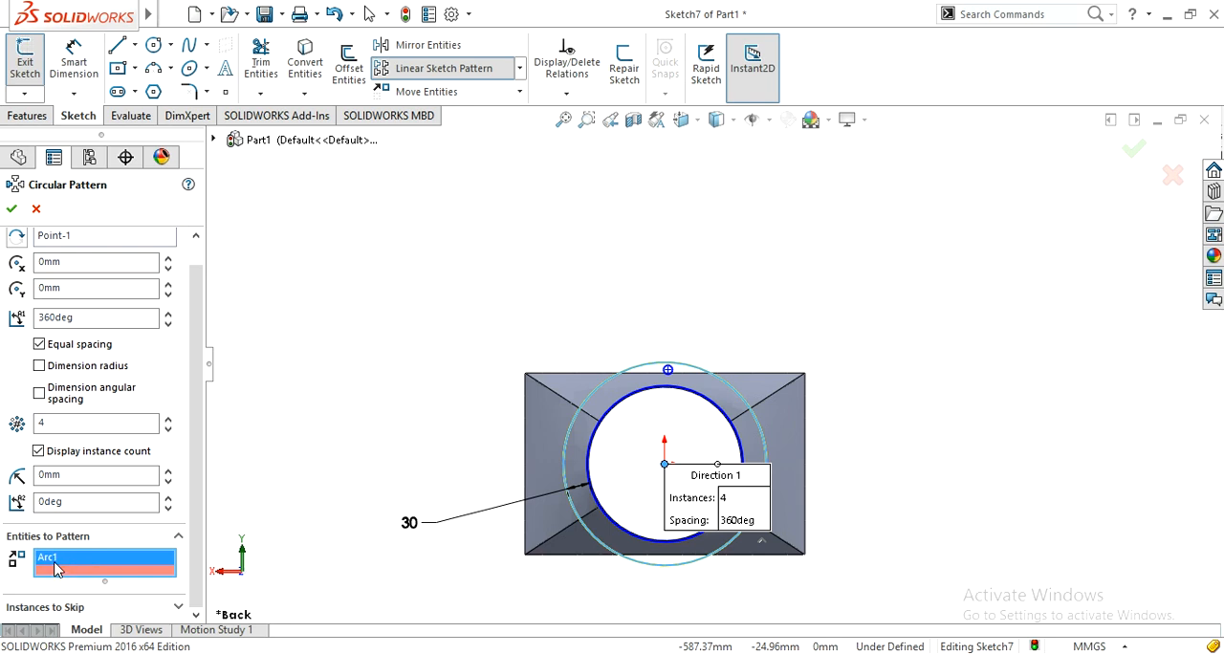
{"action": "right_click", "coordinate": [57, 566]}
{"action": "left_click", "coordinate": [115, 577]}
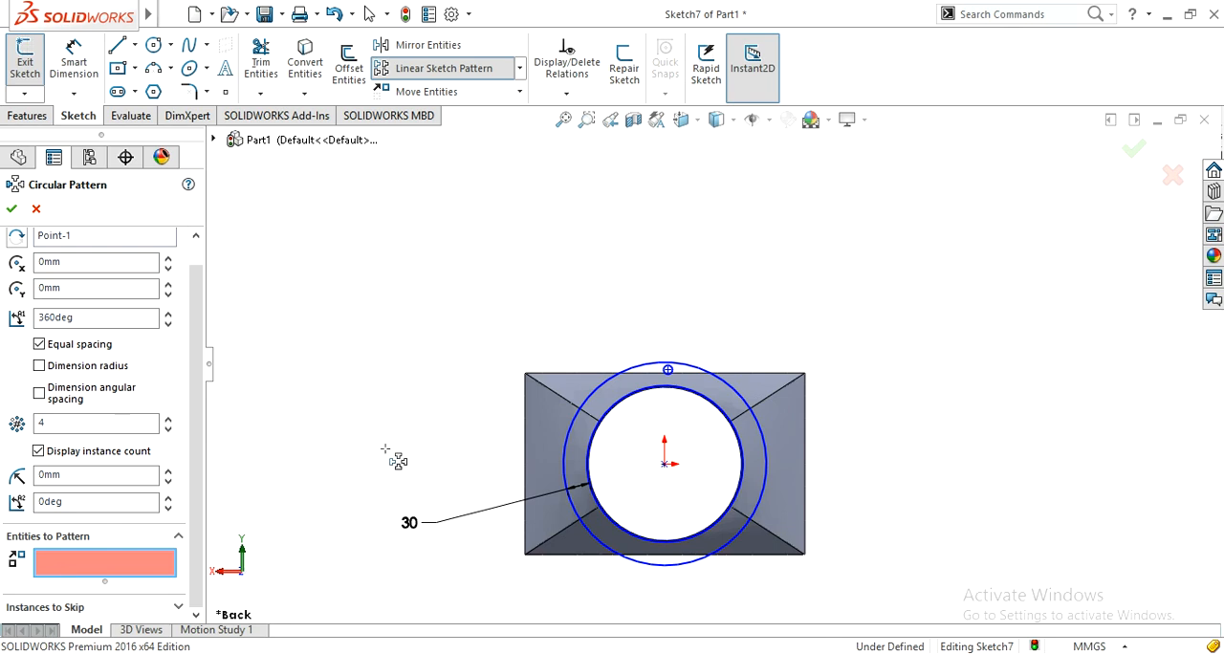
{"action": "scroll", "coordinate": [615, 331], "scroll_direction": "down", "scroll_amount": 2}
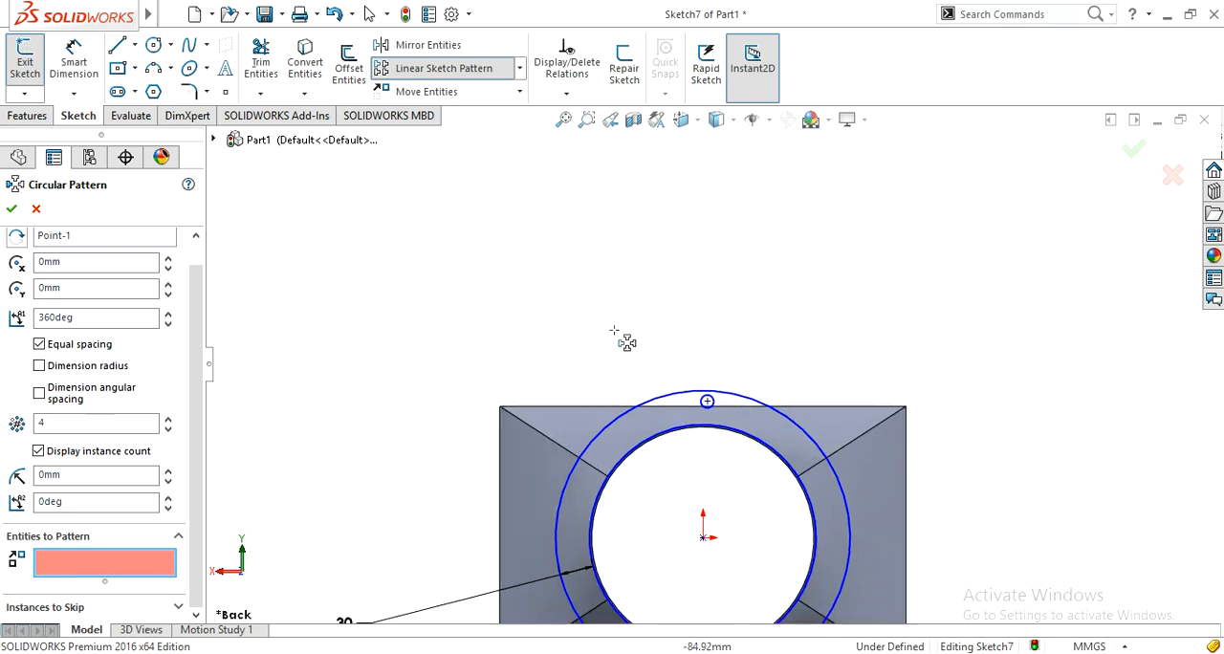
{"action": "left_click", "coordinate": [717, 409]}
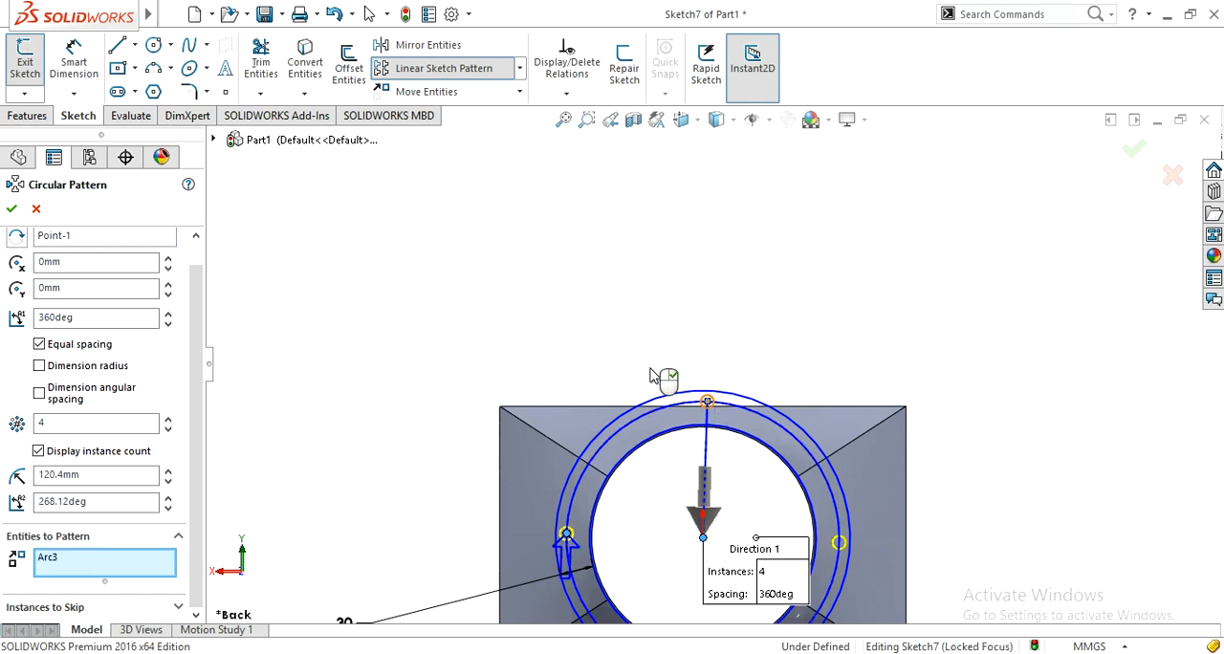
{"action": "scroll", "coordinate": [469, 330], "scroll_direction": "up", "scroll_amount": 2}
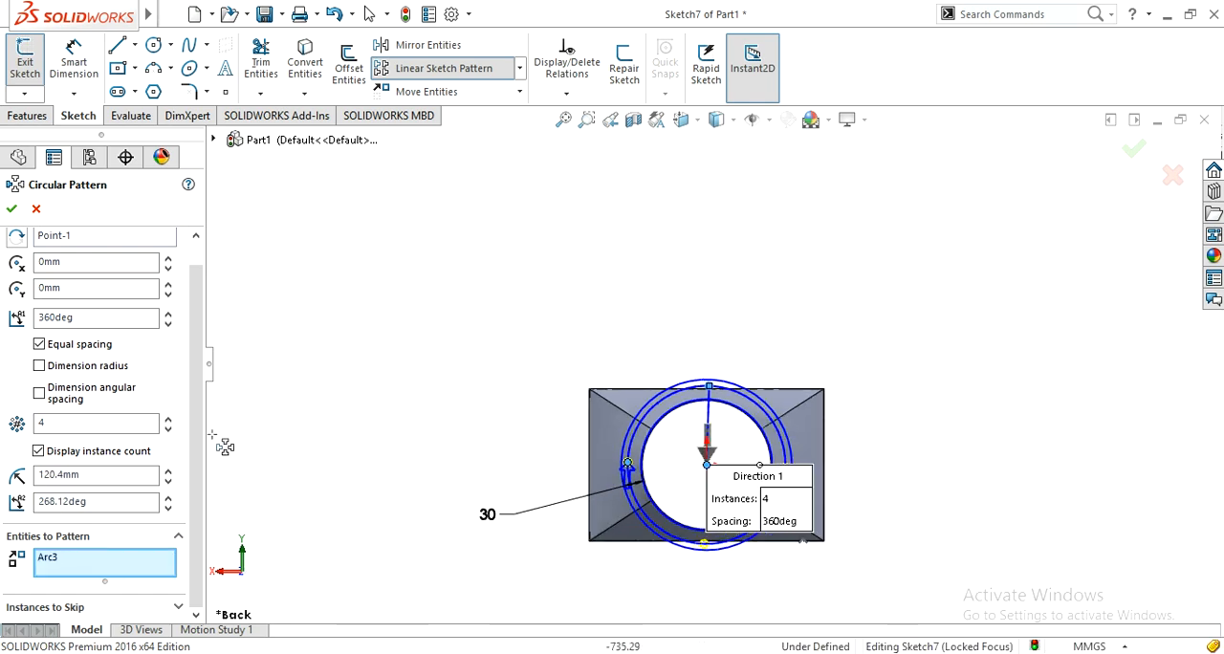
{"action": "scroll", "coordinate": [200, 462], "scroll_direction": "up", "scroll_amount": 1}
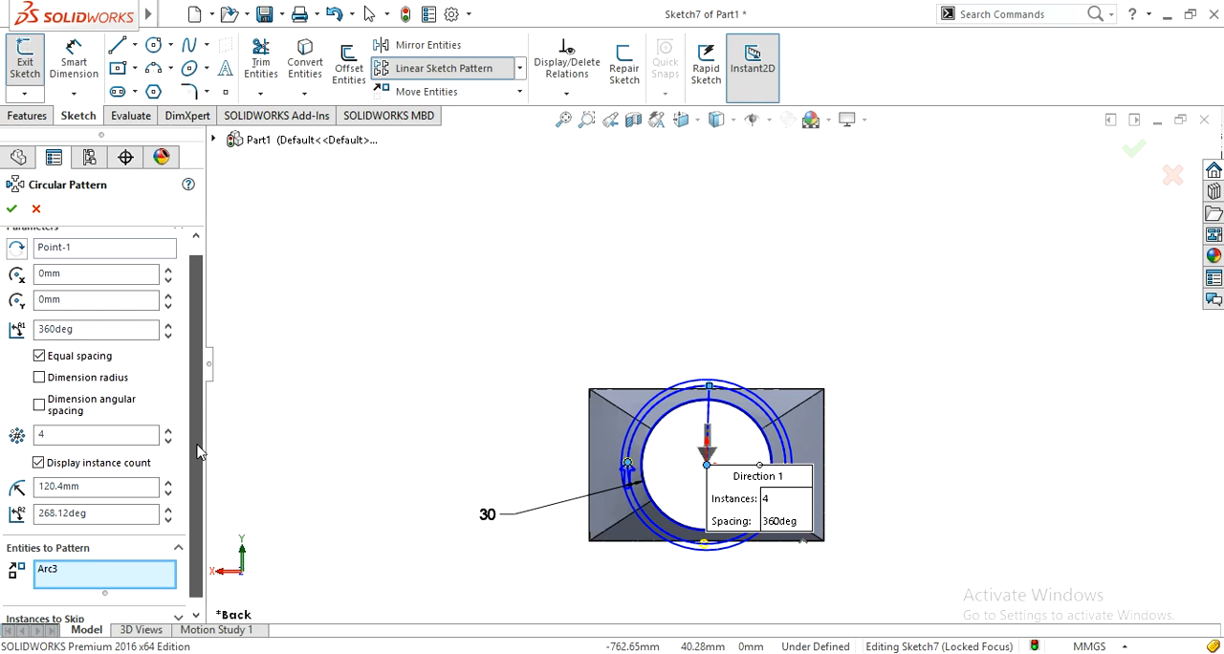
Step: Set the circular pattern to 12 equally spaced instances over 360 degrees and apply it
{"action": "double_click", "coordinate": [39, 449]}
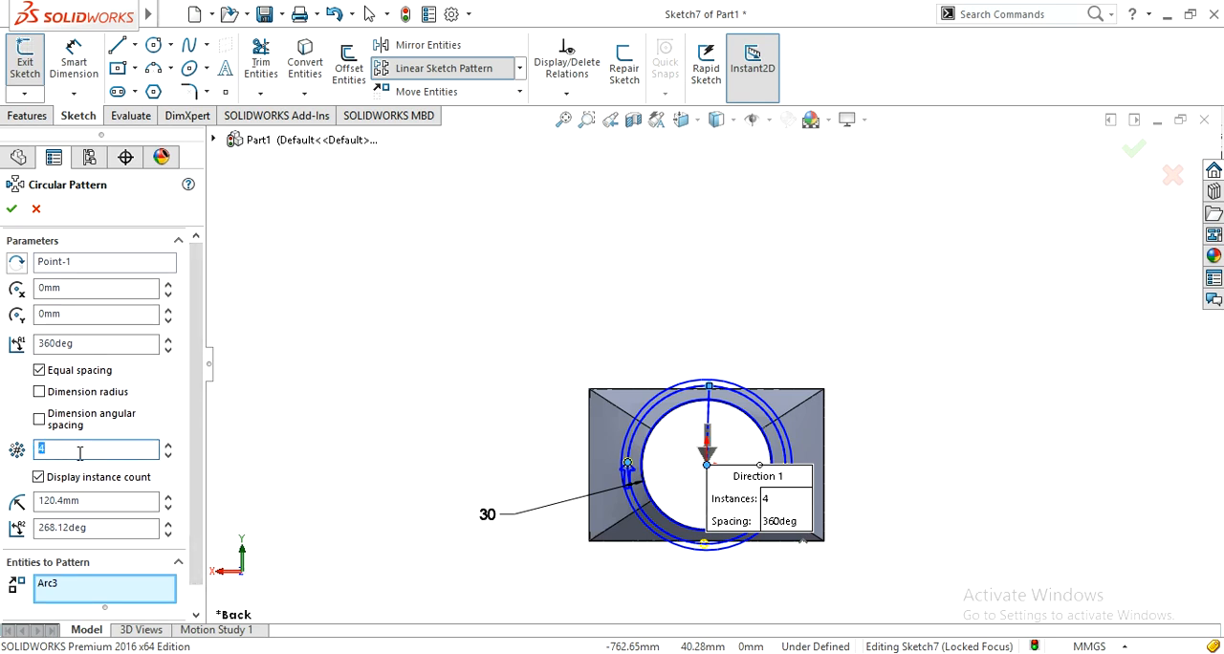
{"action": "left_click", "coordinate": [379, 439]}
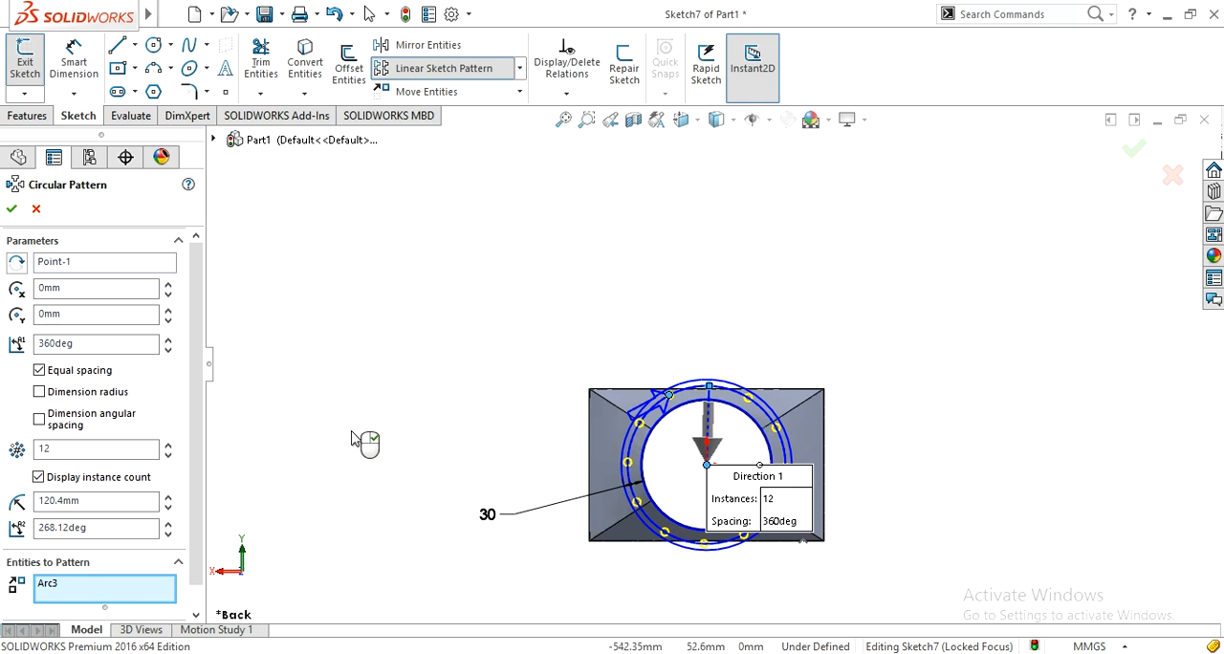
{"action": "scroll", "coordinate": [202, 464], "scroll_direction": "down", "scroll_amount": 1}
{"action": "scroll", "coordinate": [204, 449], "scroll_direction": "up", "scroll_amount": 1}
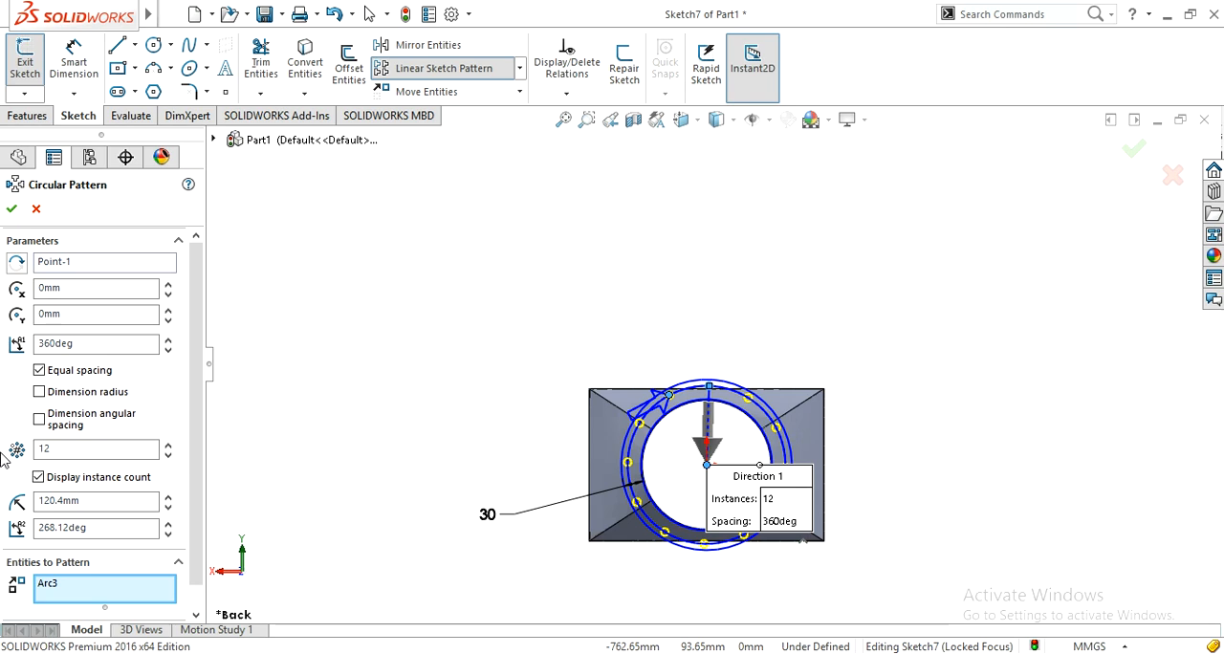
{"action": "scroll", "coordinate": [4, 460], "scroll_direction": "down", "scroll_amount": 1}
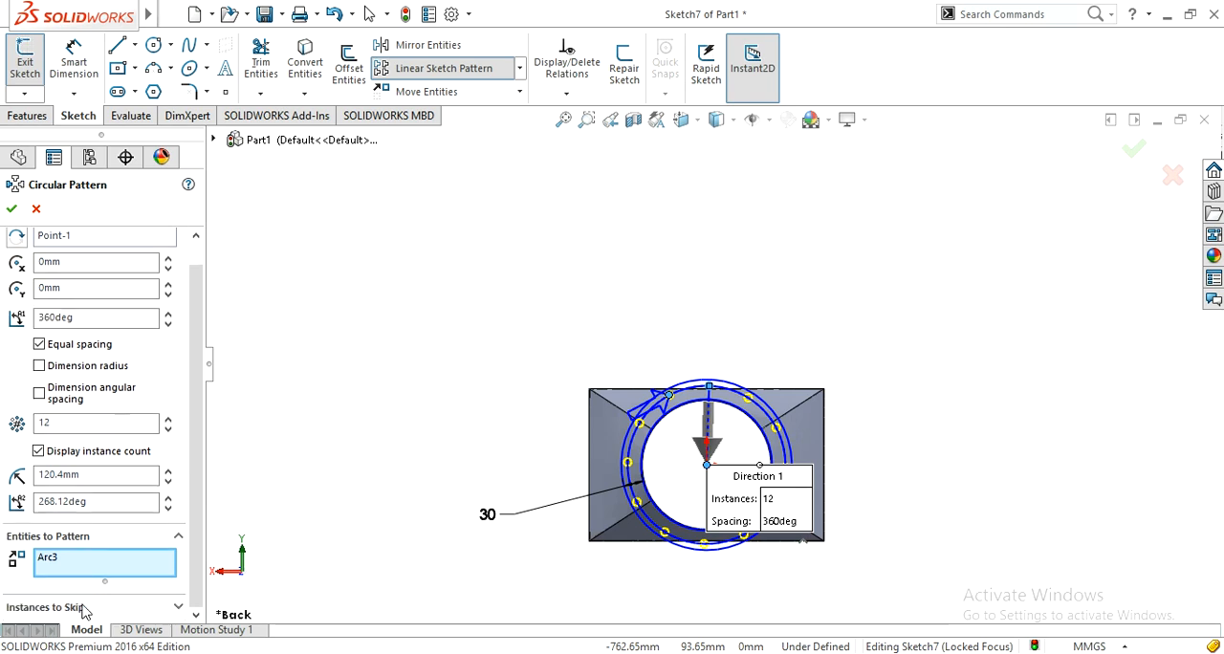
{"action": "left_click", "coordinate": [178, 608]}
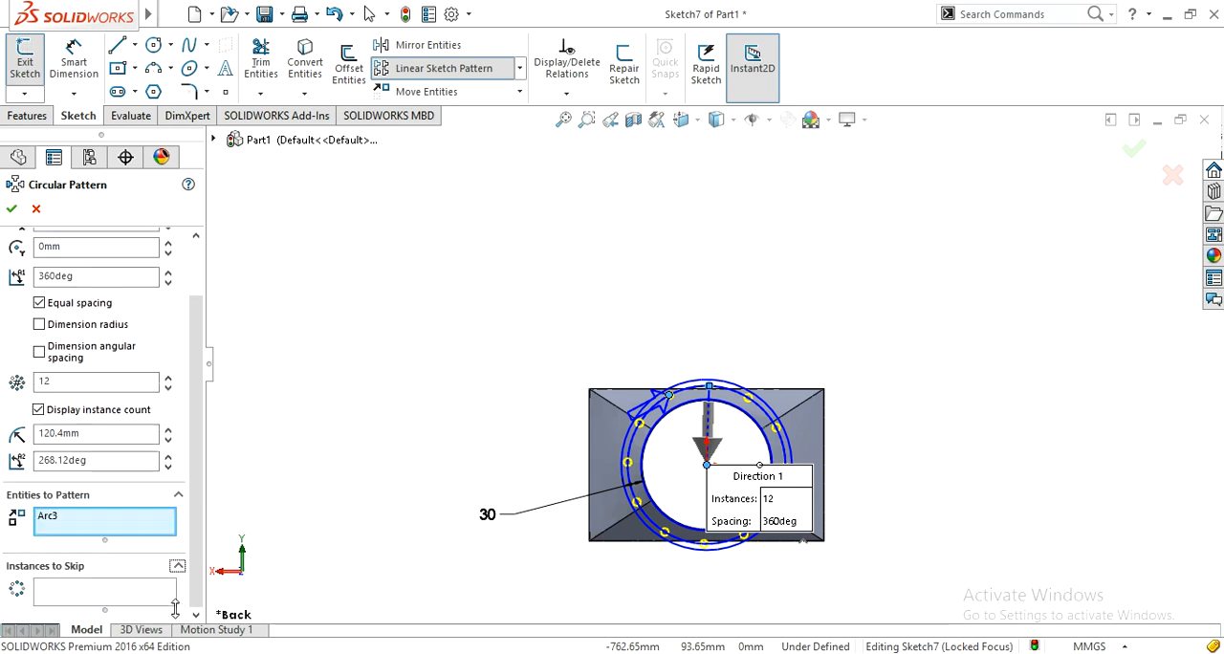
{"action": "left_click", "coordinate": [52, 571]}
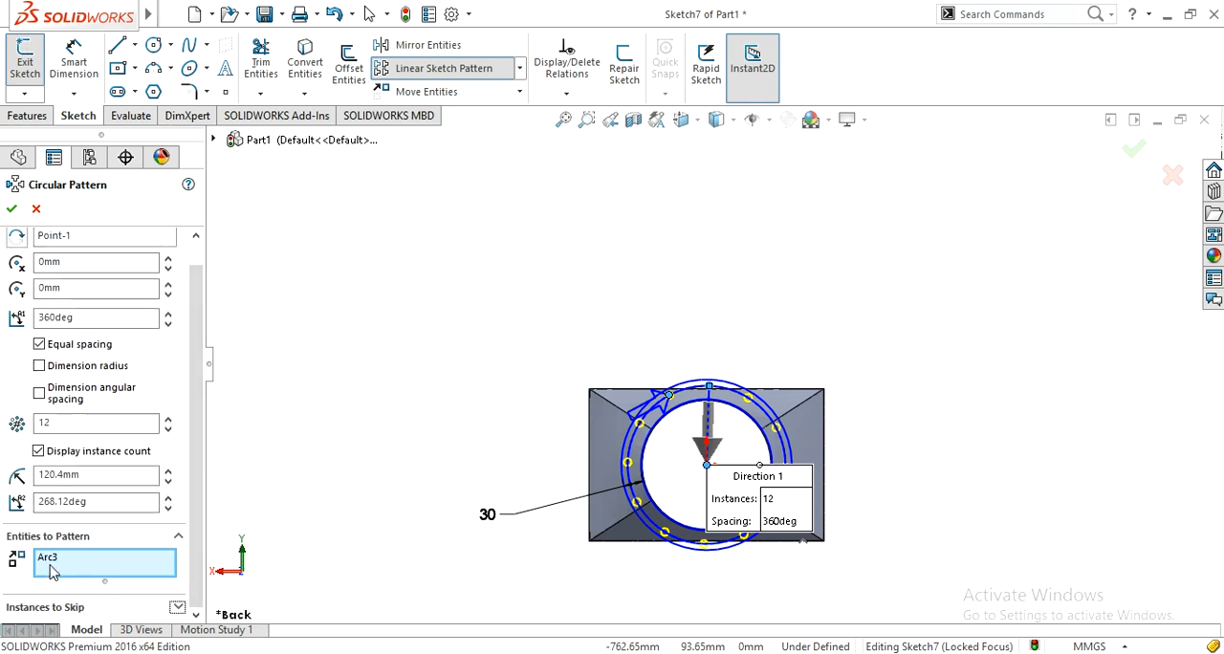
{"action": "left_click", "coordinate": [11, 209]}
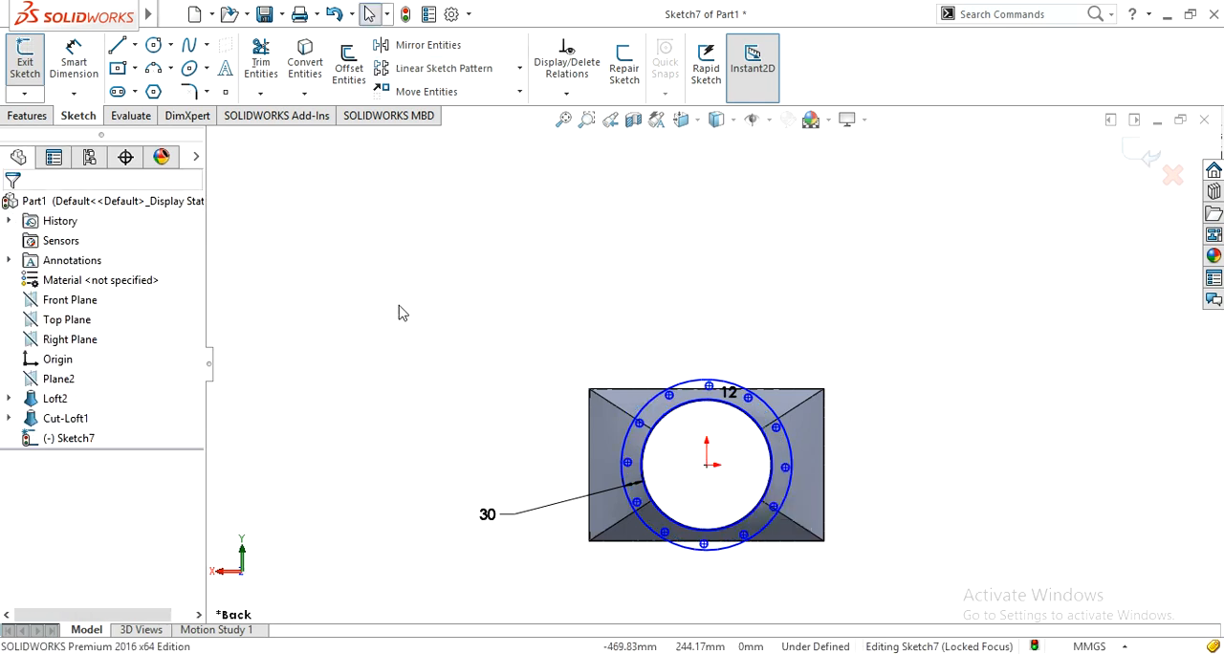
Step: Extrude the flange sketch 10 mm blind with the direction reversed toward the loft body, merging the result
{"action": "left_click", "coordinate": [39, 120]}
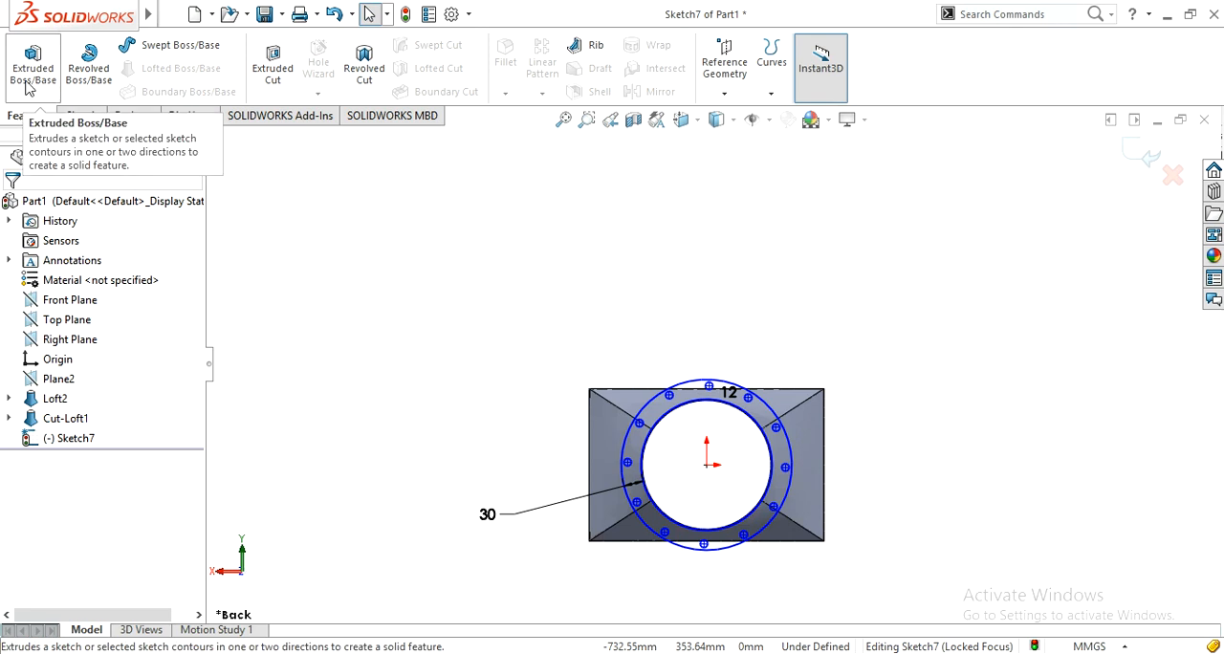
{"action": "left_click", "coordinate": [27, 88]}
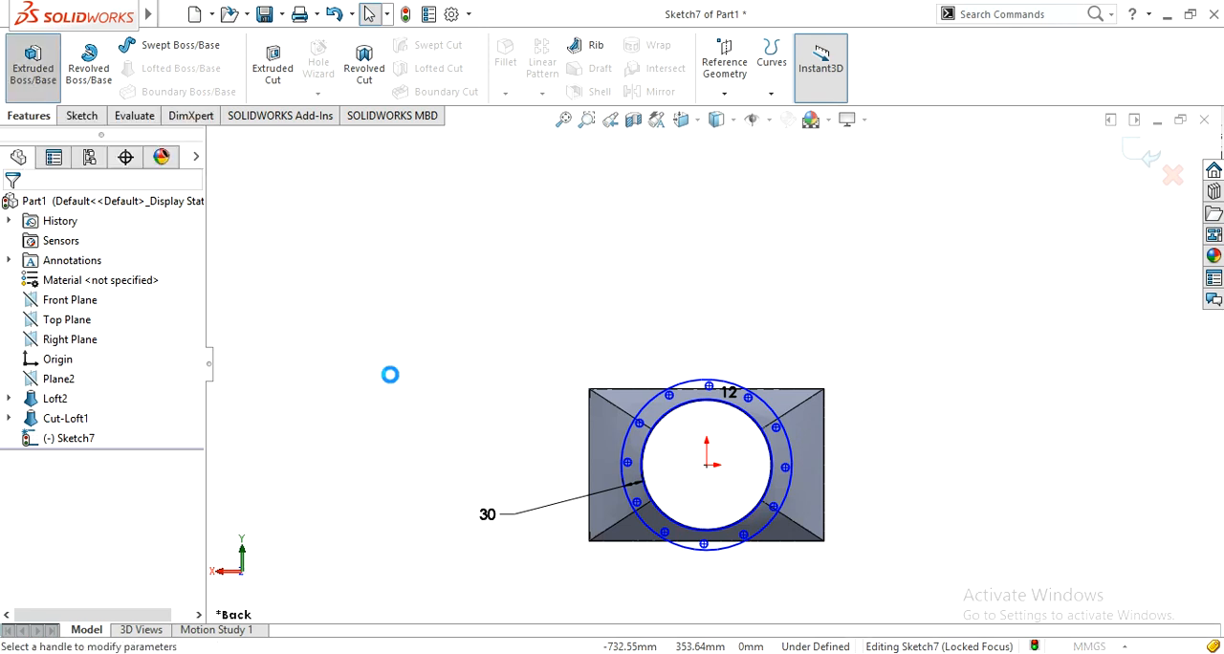
{"action": "middle_click_drag", "start_coordinate": [390, 380], "coordinate": [516, 407]}
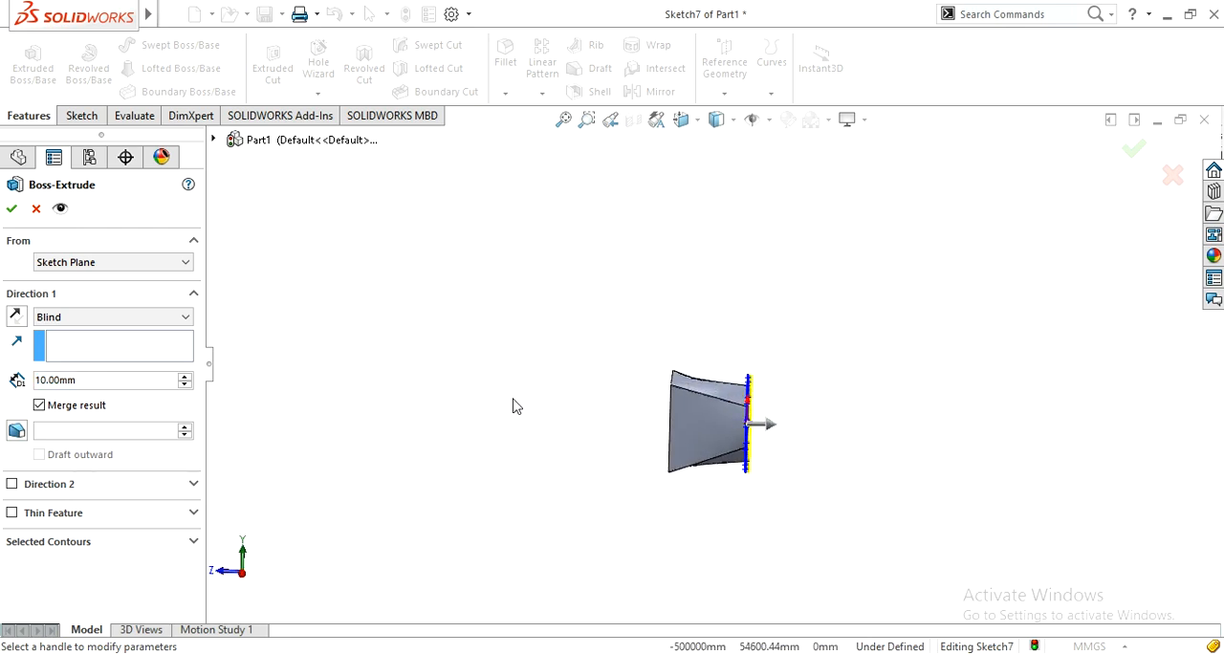
{"action": "left_click", "coordinate": [18, 319]}
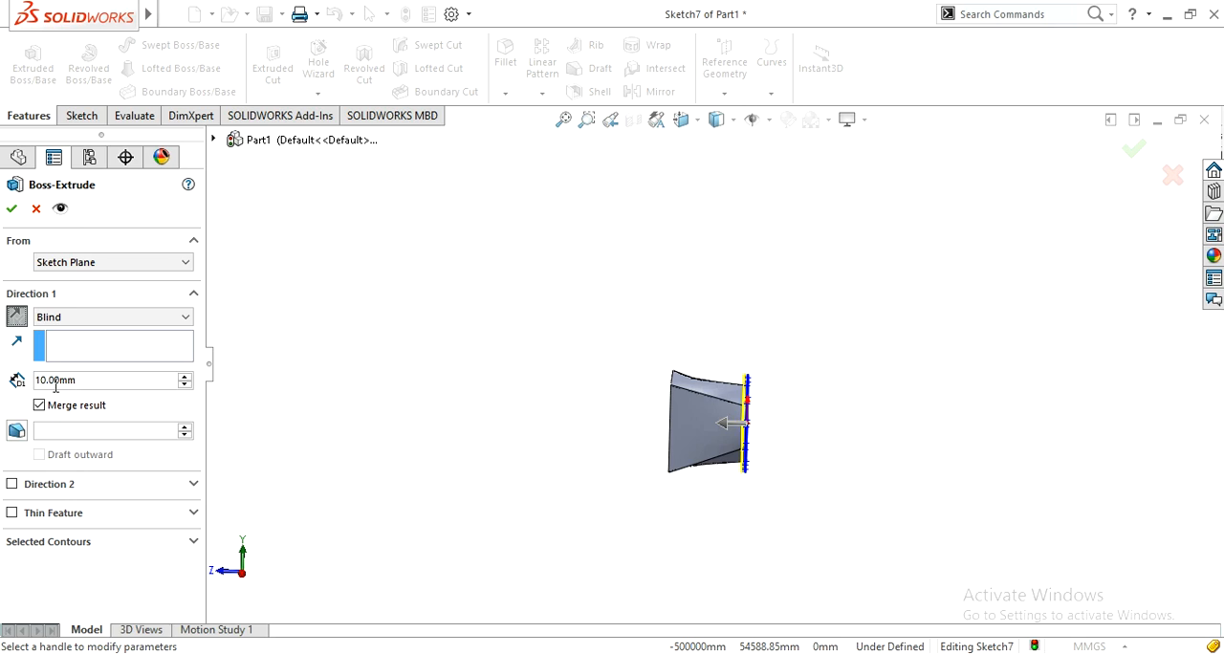
{"action": "left_click", "coordinate": [11, 210]}
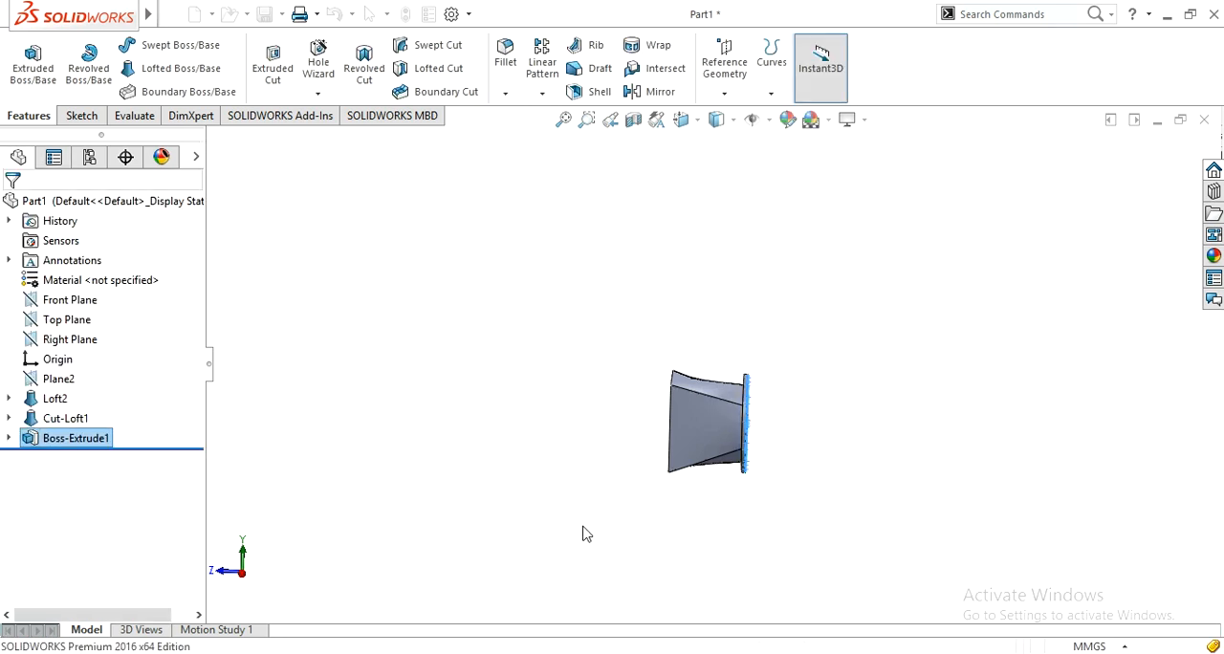
Step: Start a sketch on the thin rim face at the rectangular end and view it normal to the sketch plane
{"action": "middle_click_drag", "start_coordinate": [701, 535], "coordinate": [651, 538]}
{"action": "scroll", "coordinate": [612, 475], "scroll_direction": "down", "scroll_amount": 6}
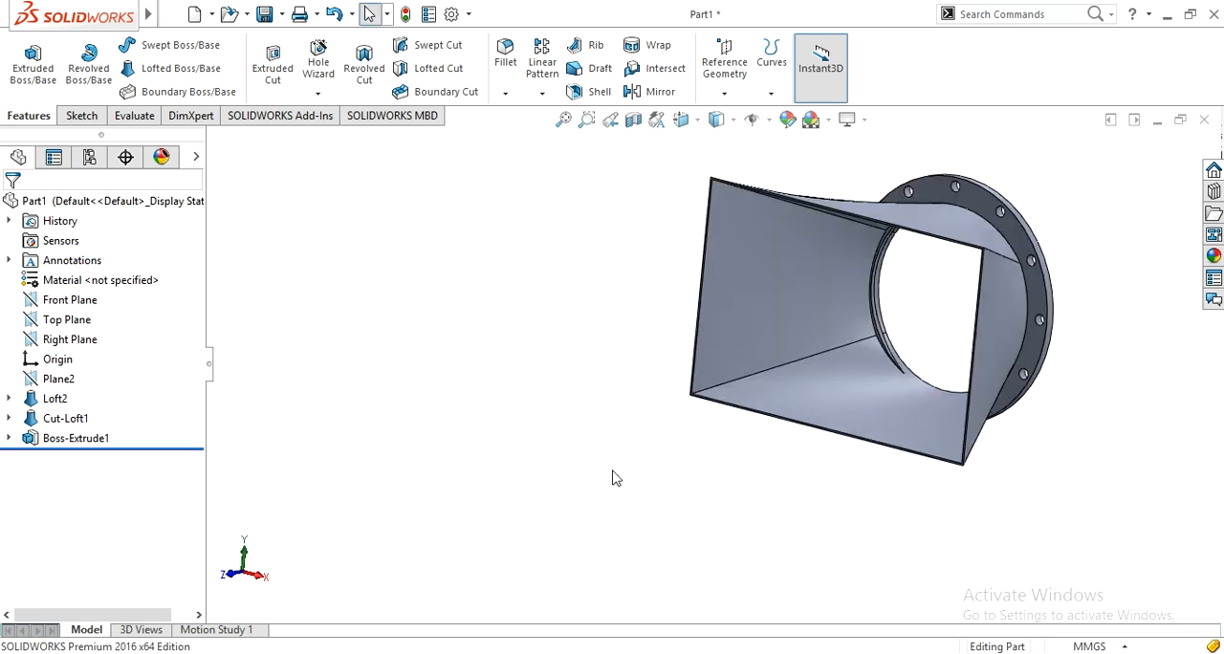
{"action": "scroll", "coordinate": [725, 373], "scroll_direction": "down", "scroll_amount": 3}
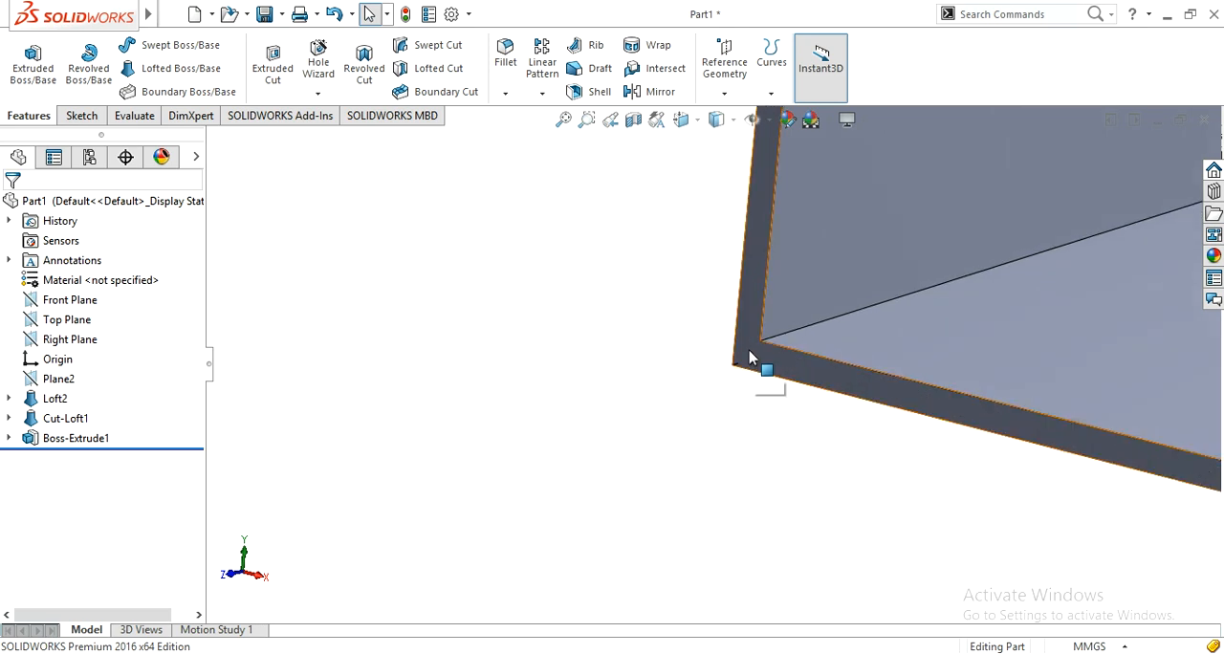
{"action": "left_click", "coordinate": [764, 361]}
{"action": "left_click", "coordinate": [820, 296]}
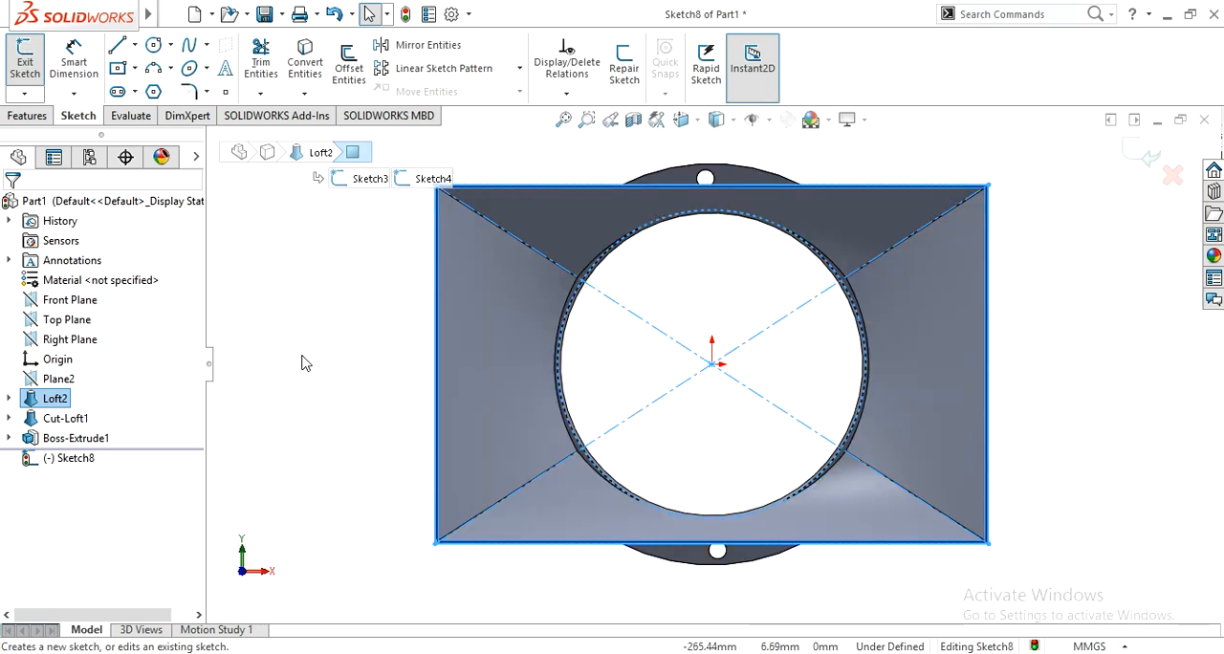
{"action": "left_click", "coordinate": [321, 347]}
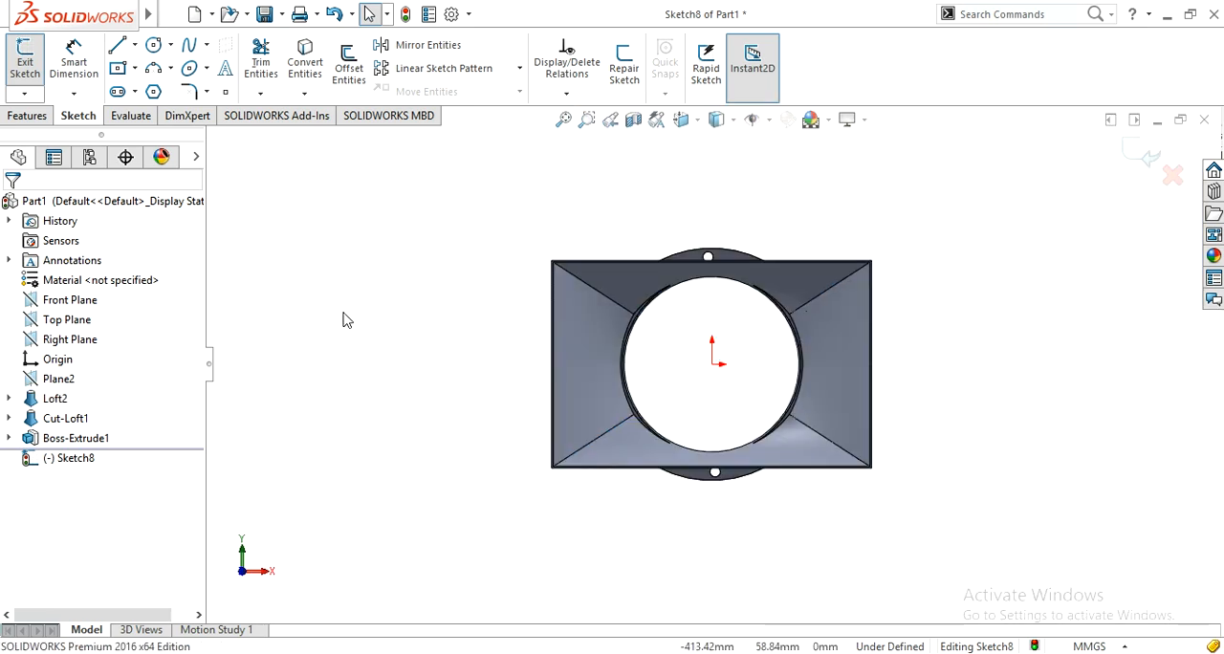
Step: Draw two center rectangles on the origin, one about 359 by 233 mm on the rectangular rim's corner and one about 406 by 277 mm
{"action": "left_click", "coordinate": [135, 71]}
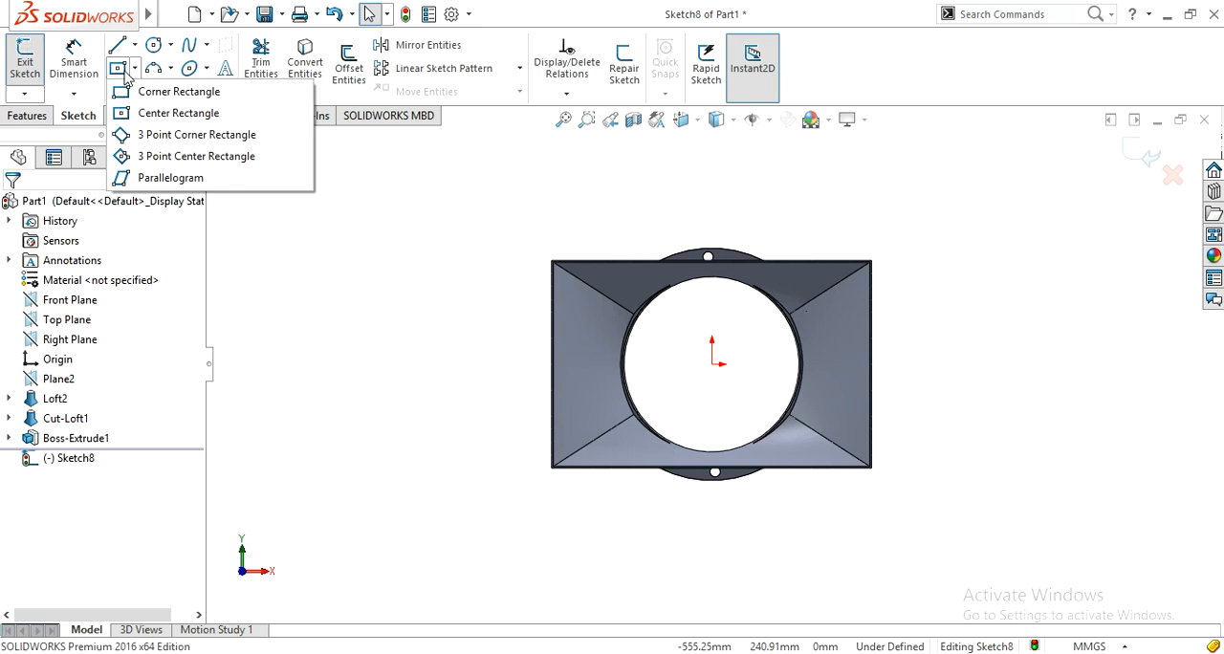
{"action": "left_click", "coordinate": [140, 117]}
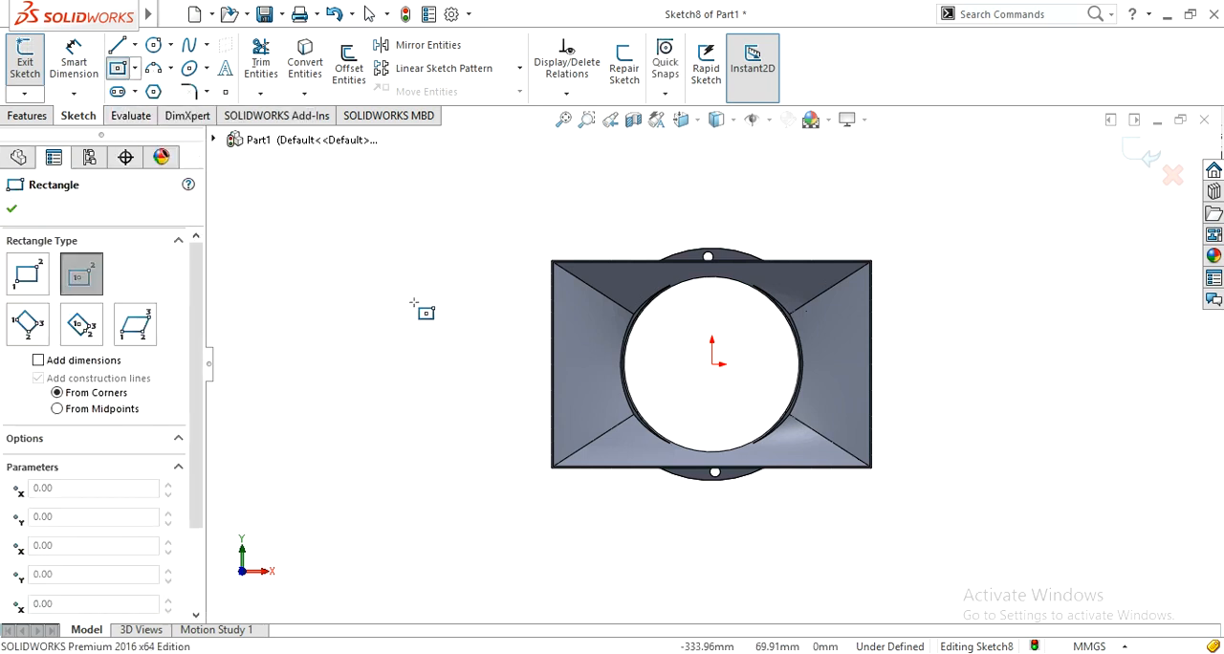
{"action": "left_click", "coordinate": [712, 363]}
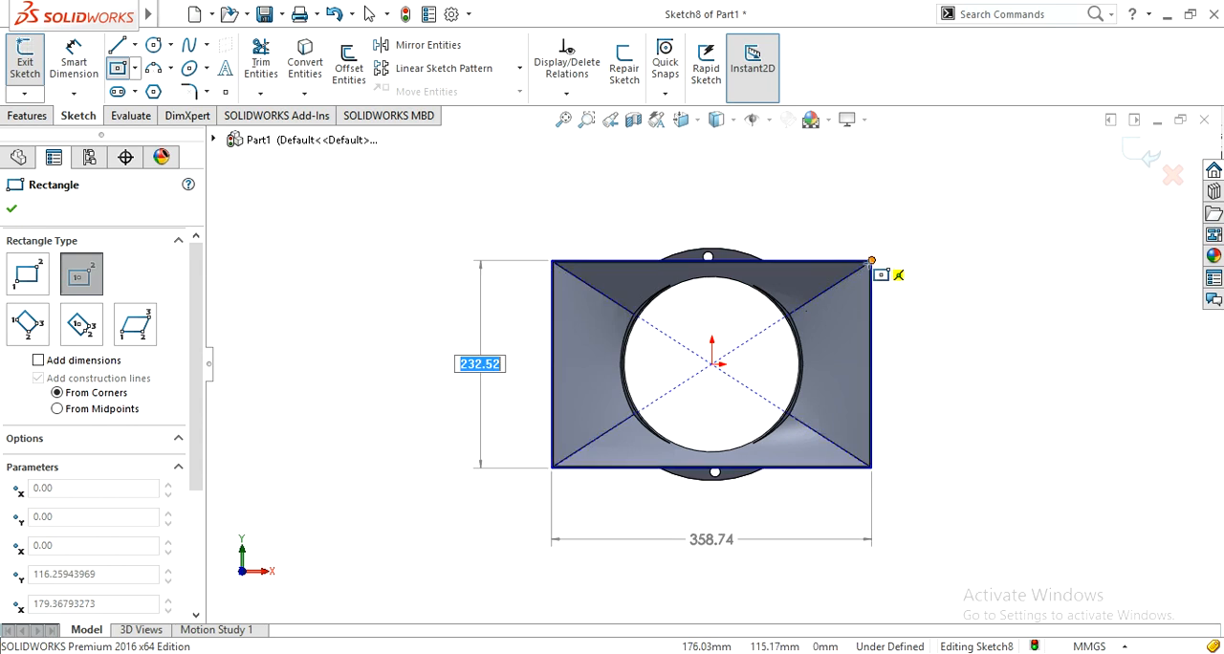
{"action": "left_click", "coordinate": [870, 261]}
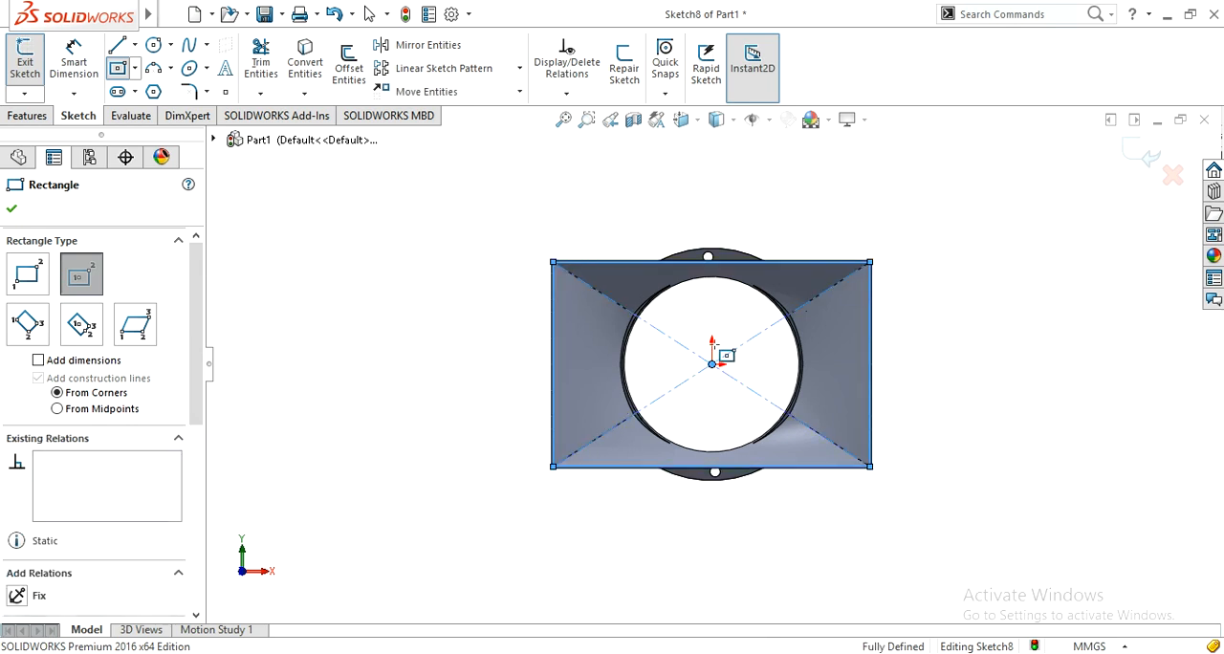
{"action": "left_click", "coordinate": [712, 364]}
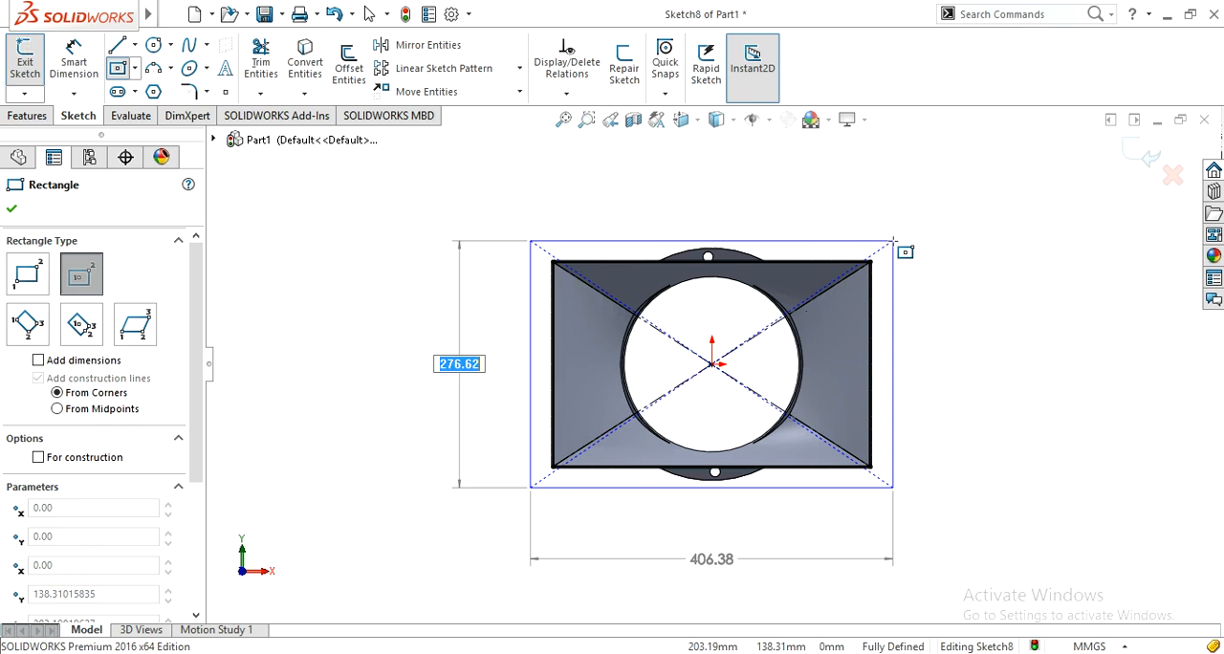
{"action": "left_click", "coordinate": [894, 241]}
{"action": "right_click_drag", "start_coordinate": [997, 293], "coordinate": [996, 270]}
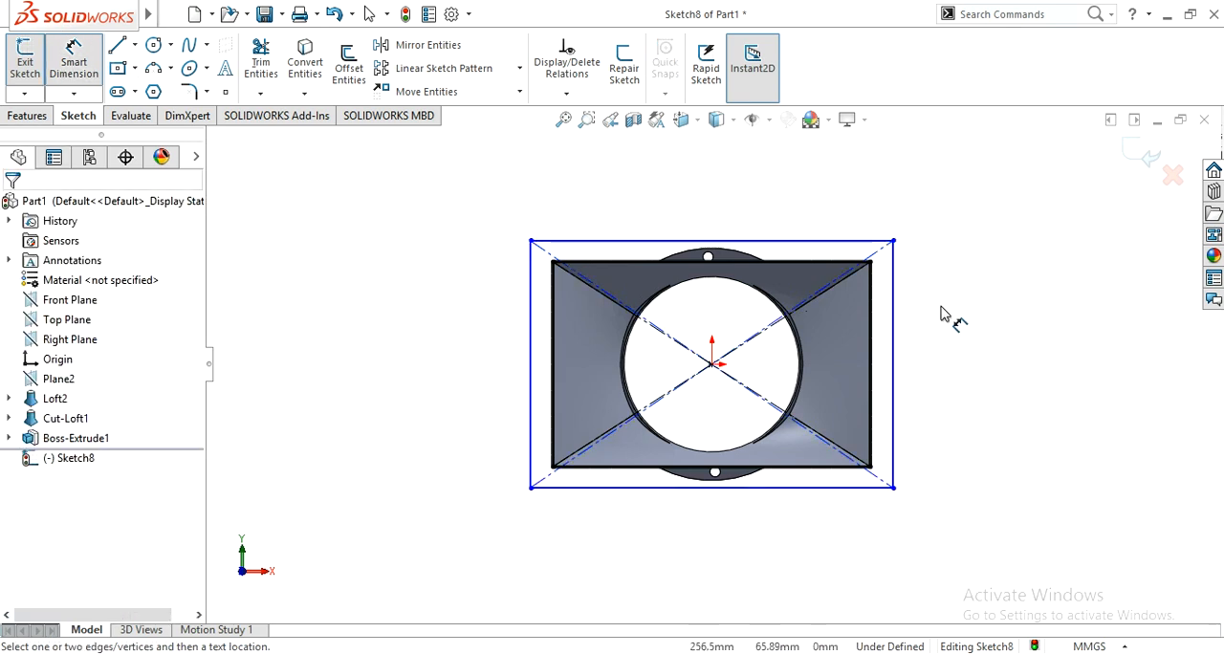
Step: Dimension the gap between the outer rectangle's right side and the rim's right edge as 25 mm
{"action": "left_click", "coordinate": [893, 342]}
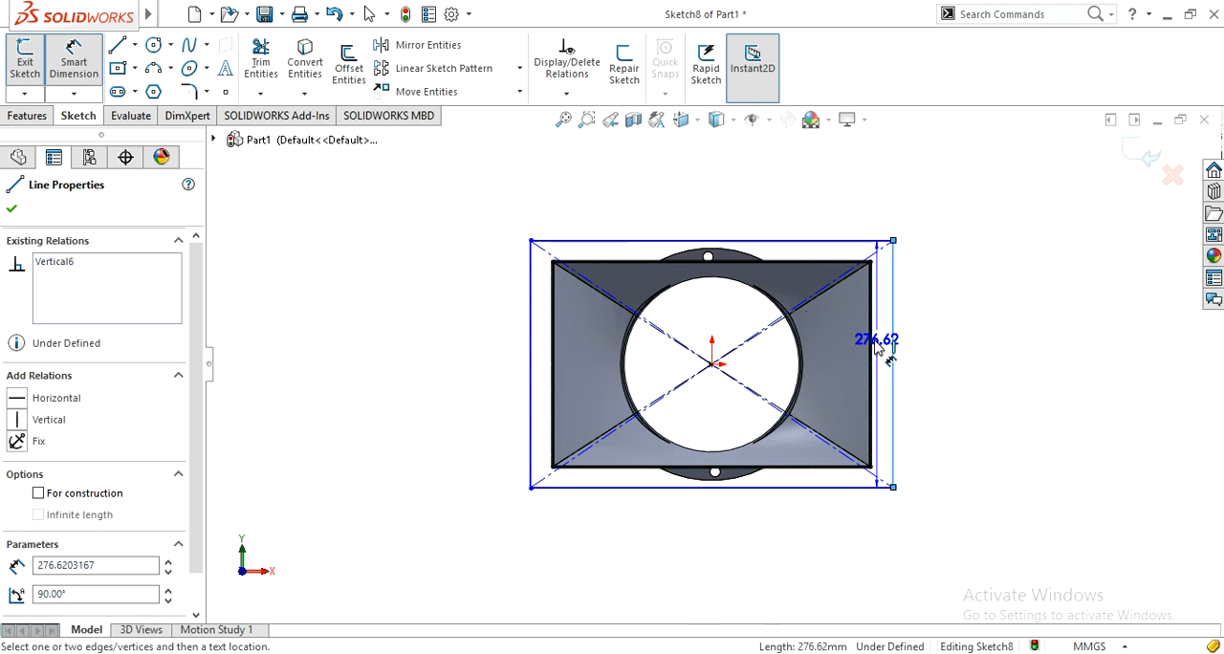
{"action": "left_click", "coordinate": [894, 350]}
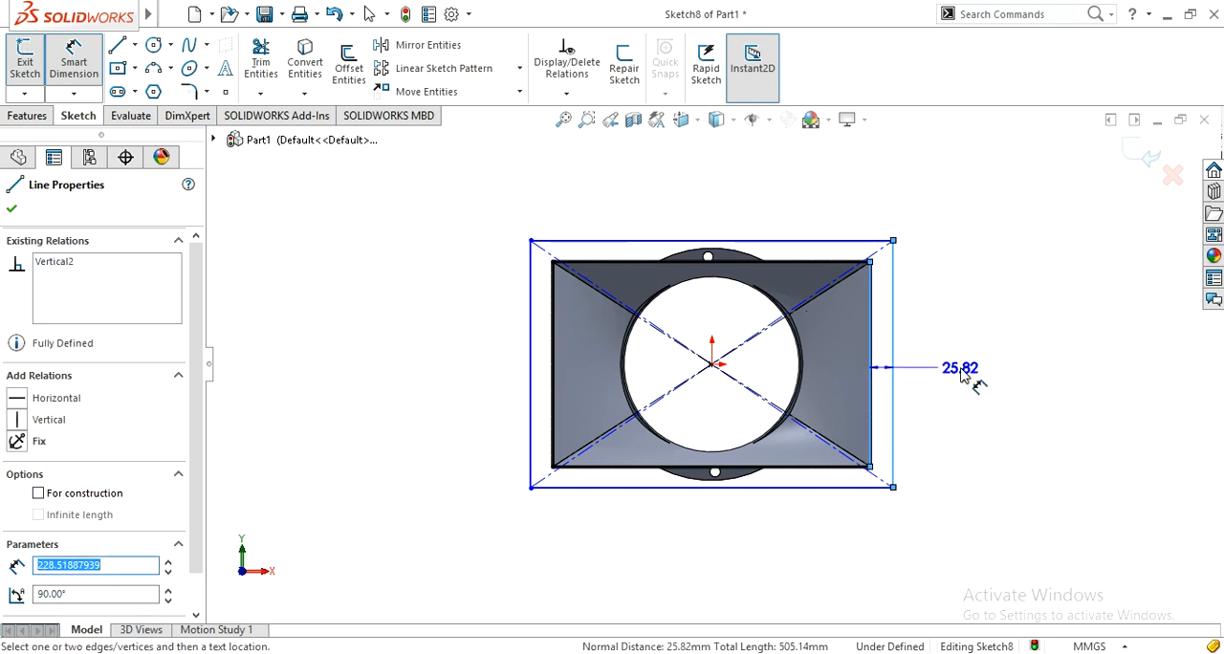
{"action": "left_click", "coordinate": [963, 381]}
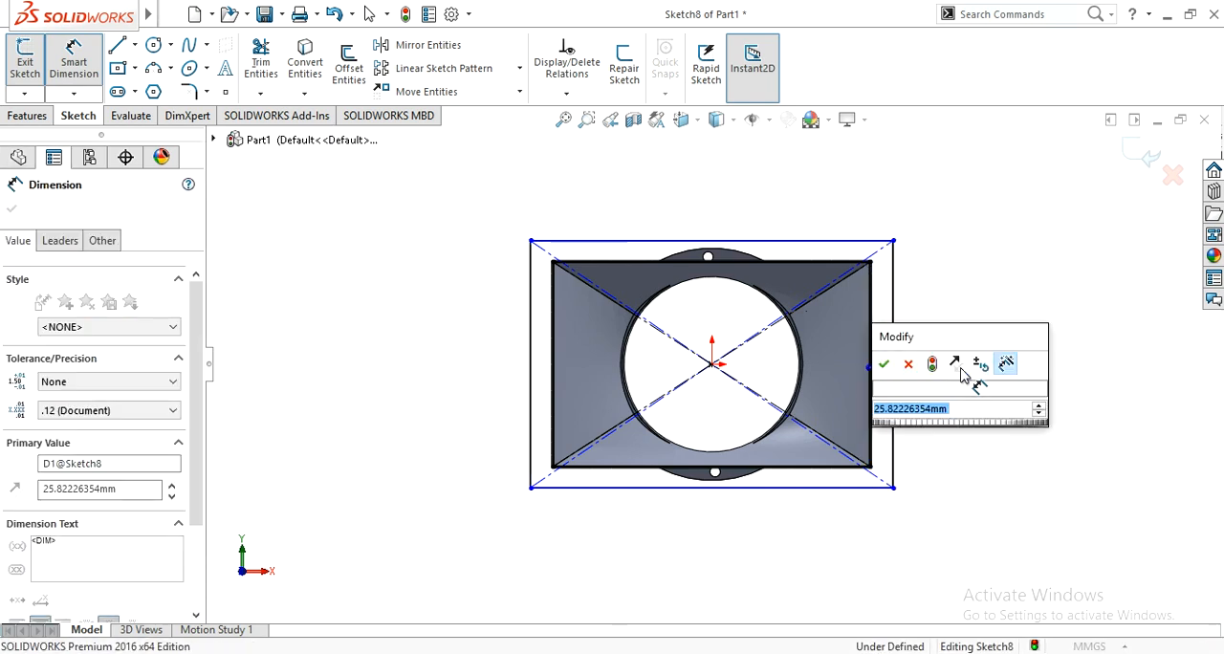
{"action": "type", "text": "25"}
{"action": "left_click", "coordinate": [885, 367]}
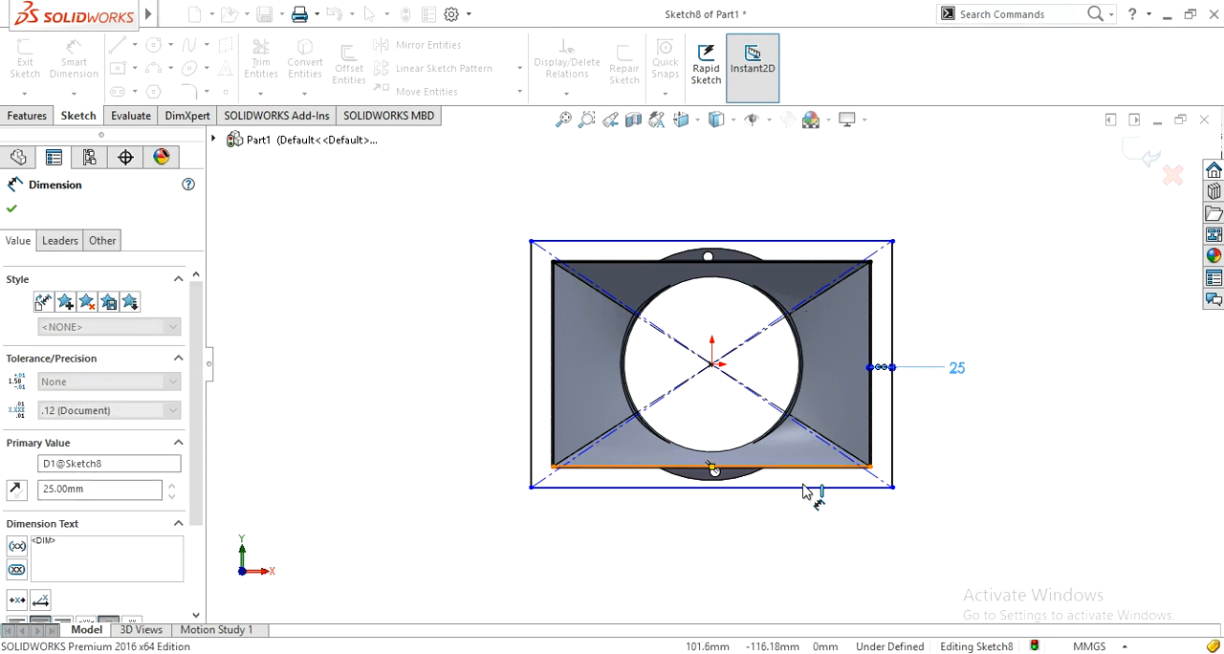
Step: Dimension the gap between the outer rectangle's bottom side and the rim's bottom edge as 25 mm
{"action": "left_click", "coordinate": [804, 478]}
{"action": "left_click", "coordinate": [804, 487]}
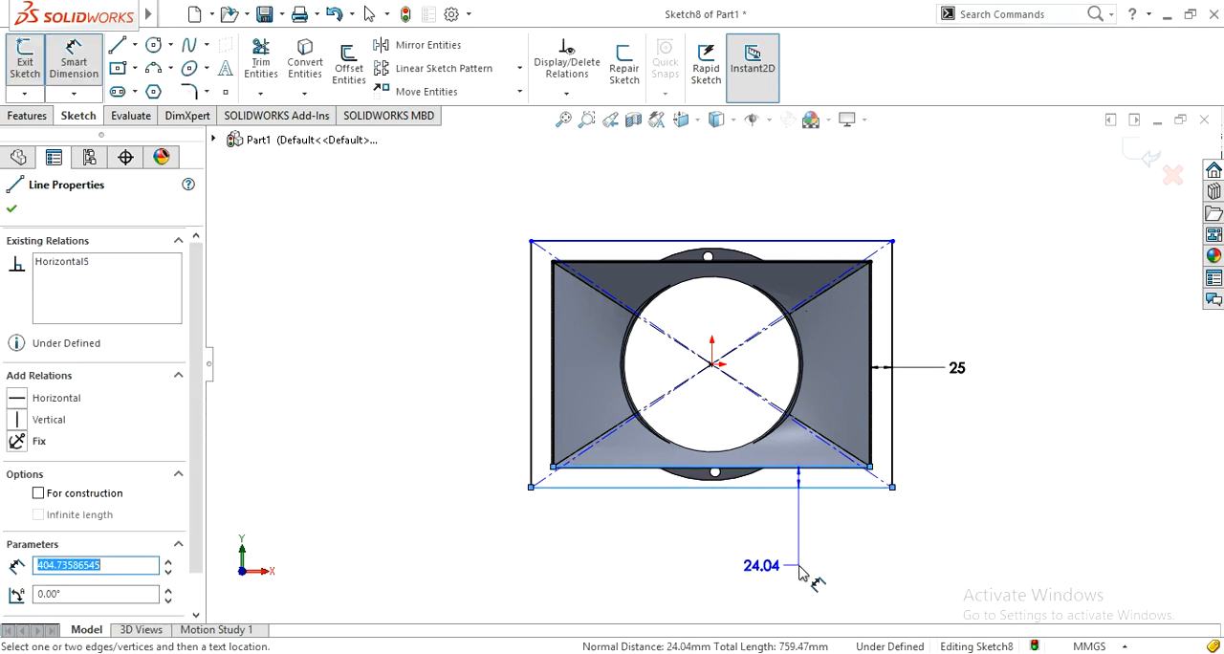
{"action": "left_click", "coordinate": [804, 578]}
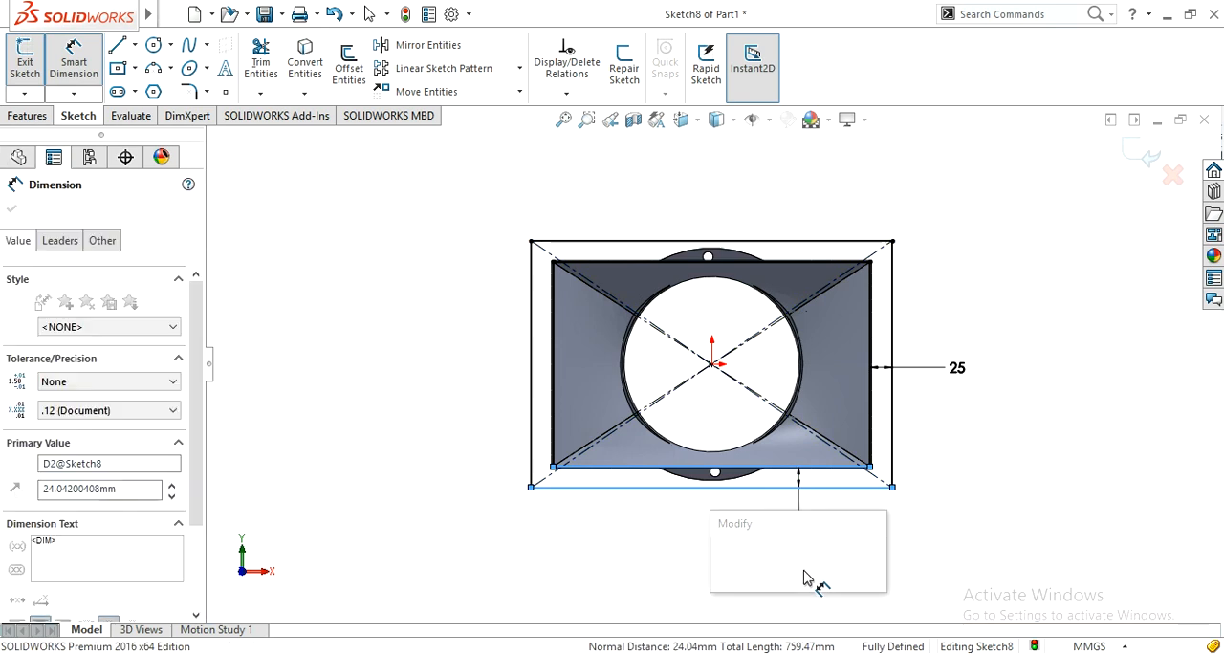
{"action": "key", "text": "Return"}
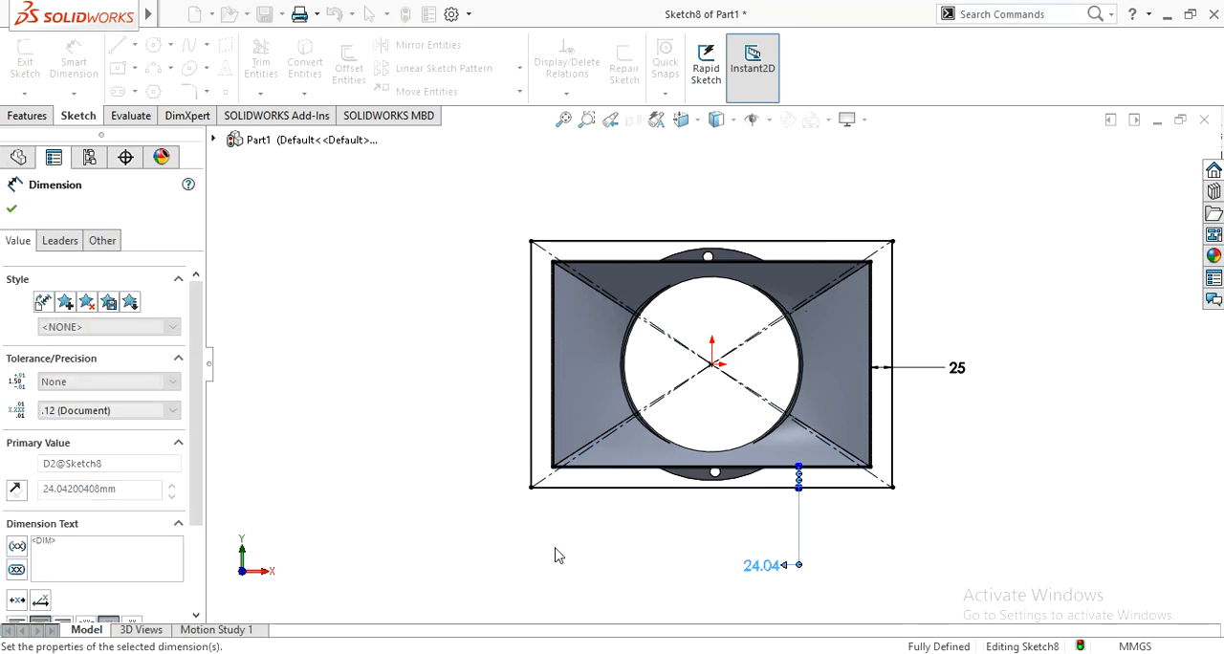
{"action": "left_click", "coordinate": [11, 209]}
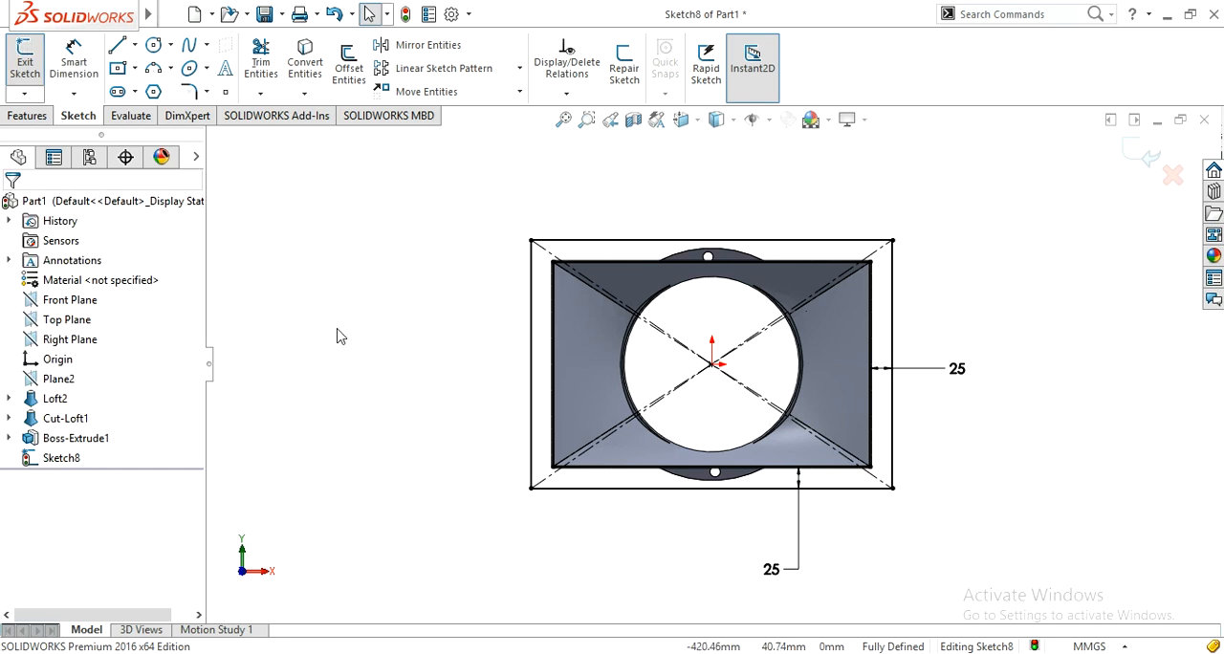
Step: Sketch a small circle on the diagonal in the flange's lower-left corner, between the rim and the outer rectangle
{"action": "left_click", "coordinate": [153, 45]}
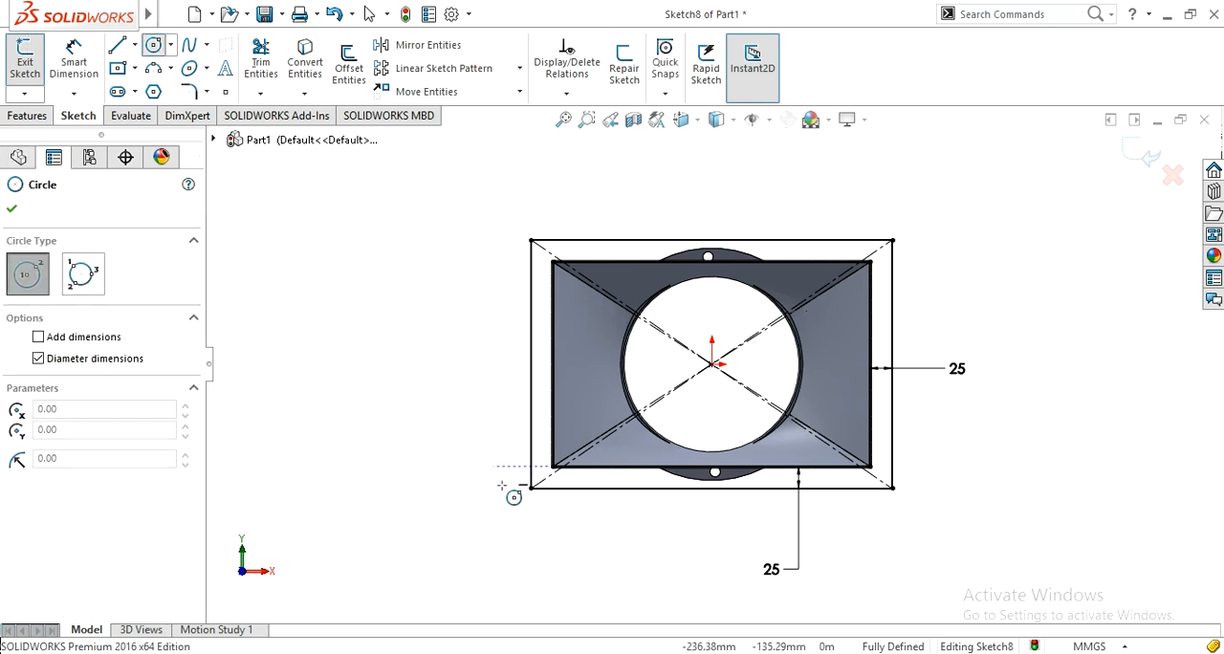
{"action": "scroll", "coordinate": [506, 496], "scroll_direction": "down", "scroll_amount": 1}
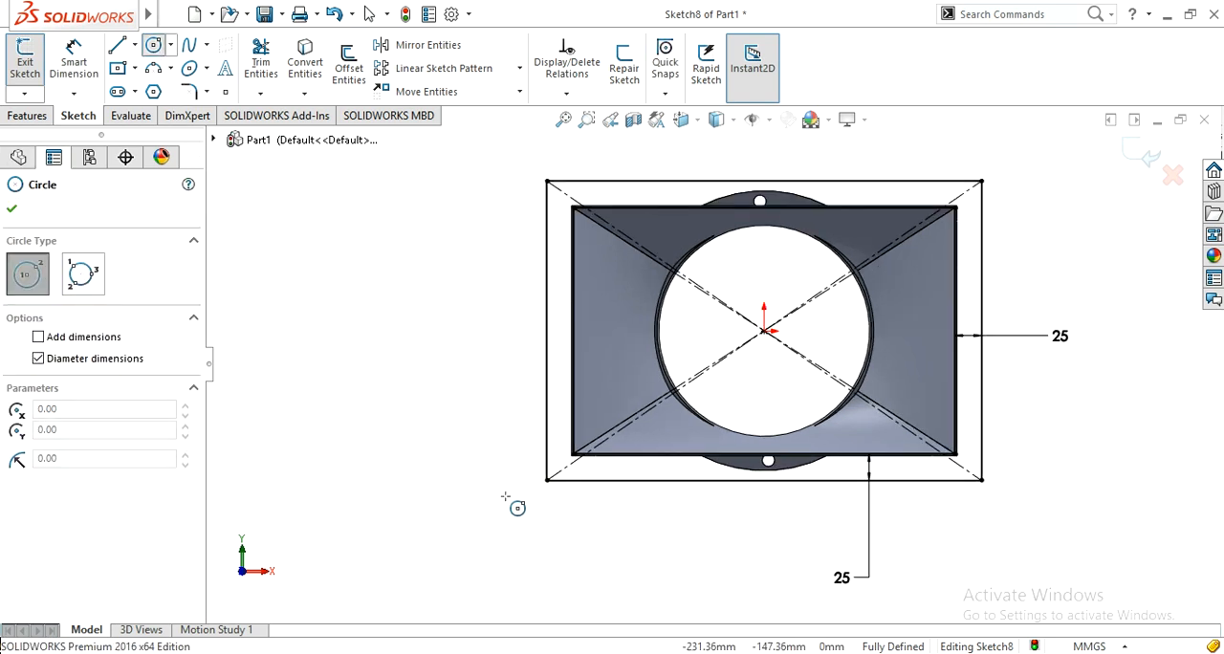
{"action": "left_click", "coordinate": [562, 471]}
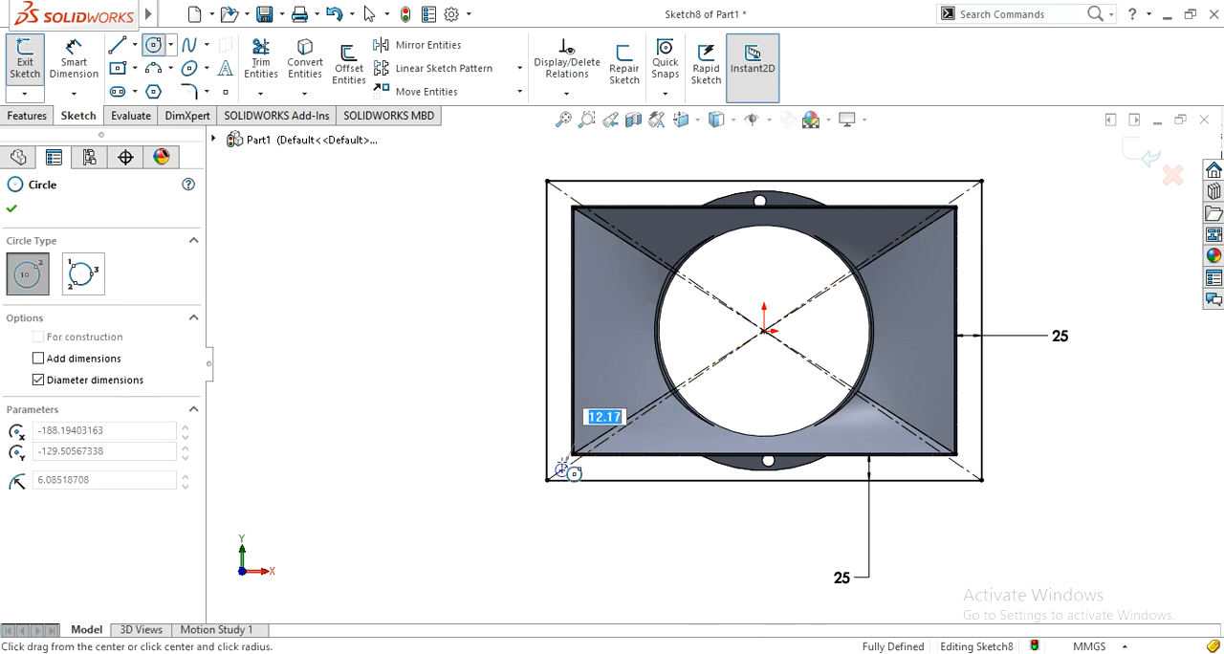
{"action": "left_click", "coordinate": [571, 473]}
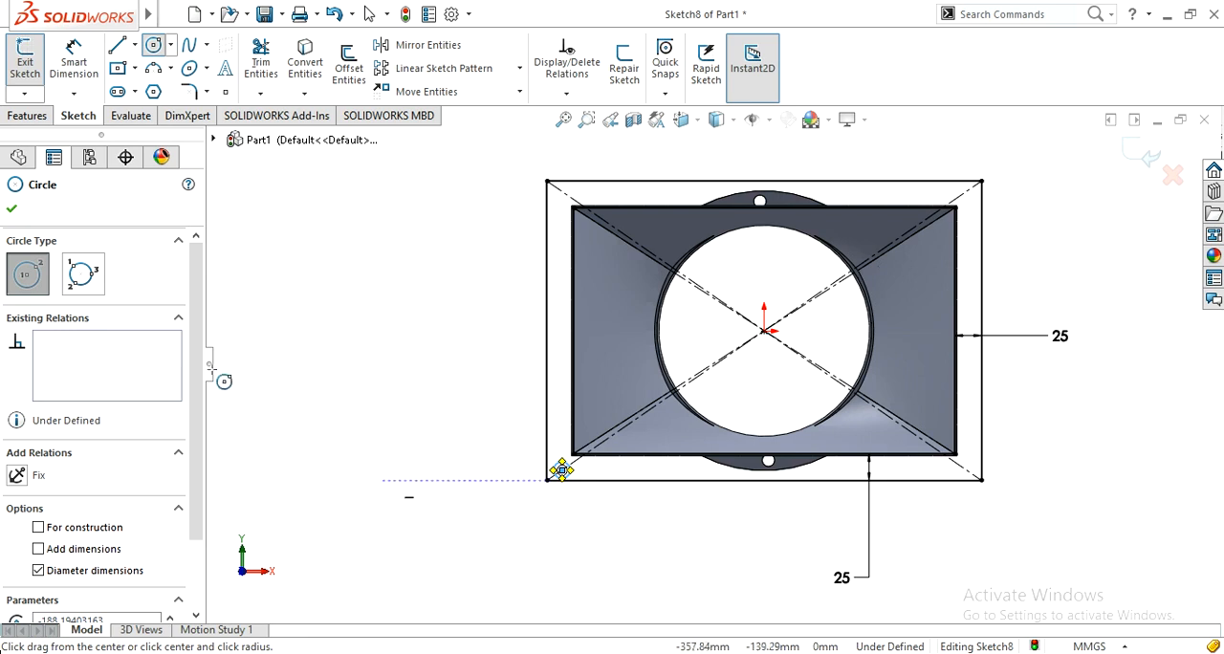
{"action": "left_click", "coordinate": [13, 210]}
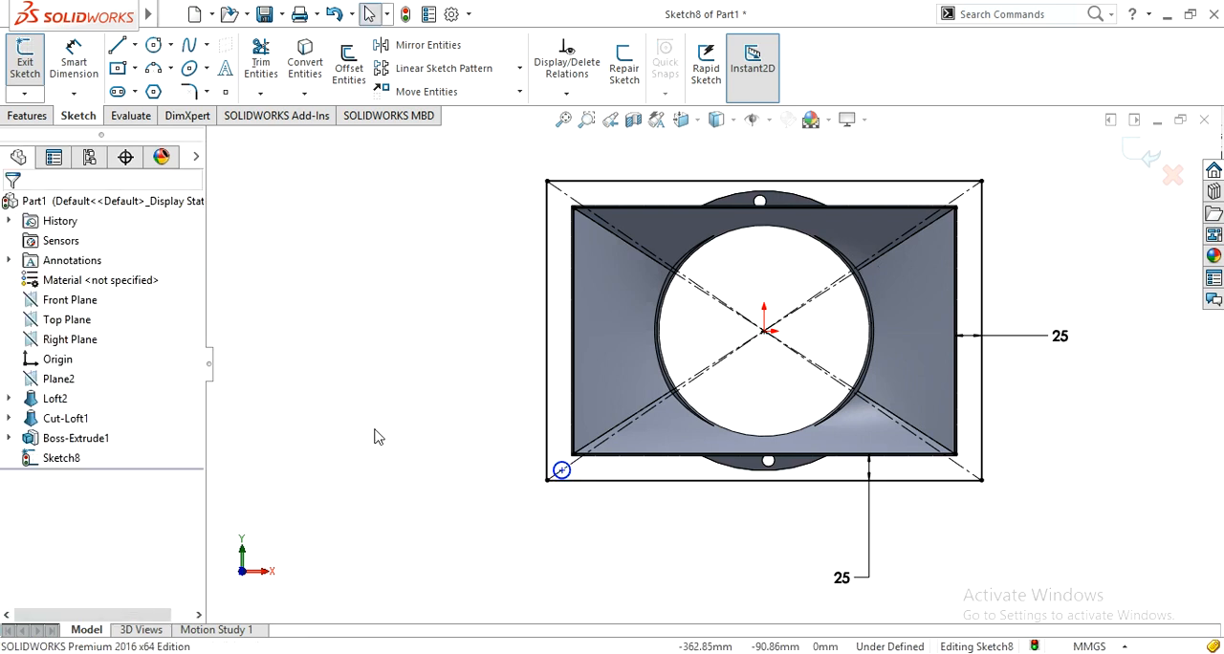
Step: Start a linear sketch pattern of the corner circle with 12 instances along the X-axis
{"action": "left_click", "coordinate": [436, 74]}
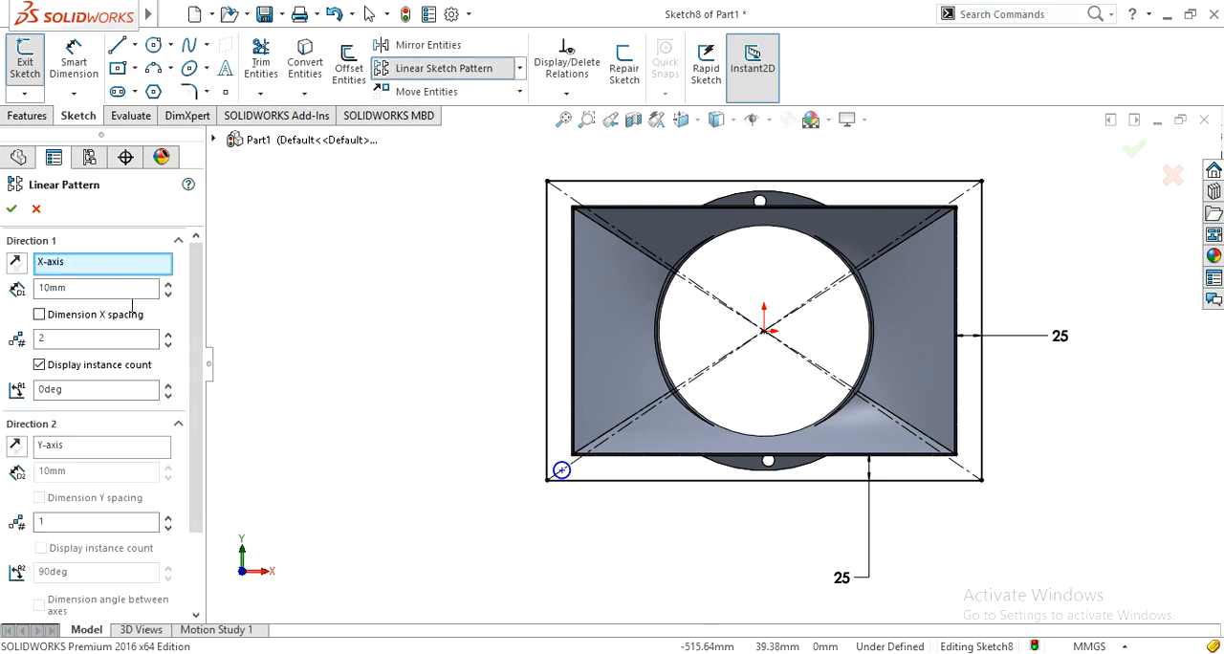
{"action": "scroll", "coordinate": [139, 407], "scroll_direction": "down", "scroll_amount": 3}
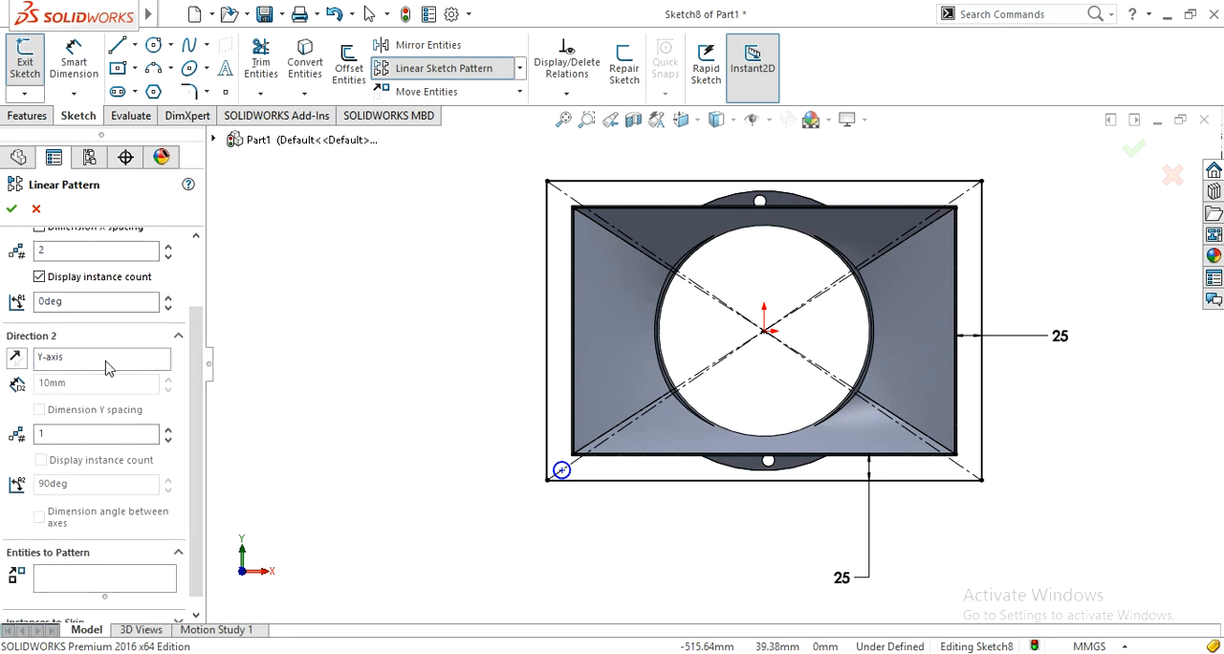
{"action": "left_click", "coordinate": [132, 572]}
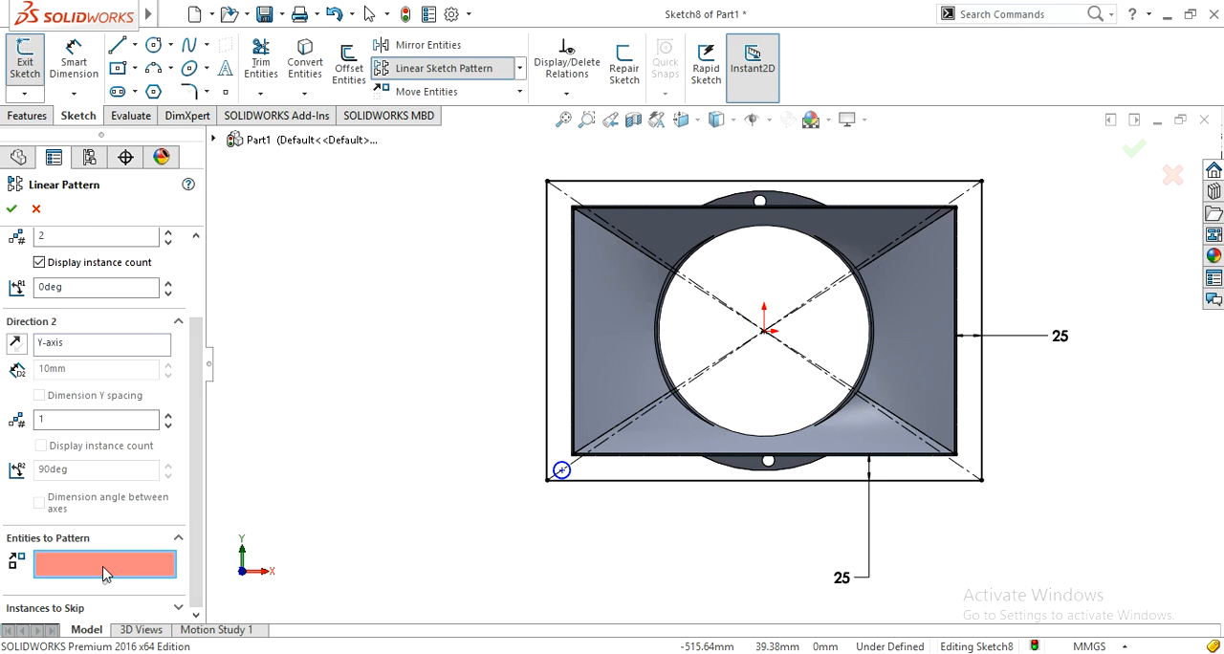
{"action": "left_click", "coordinate": [566, 472]}
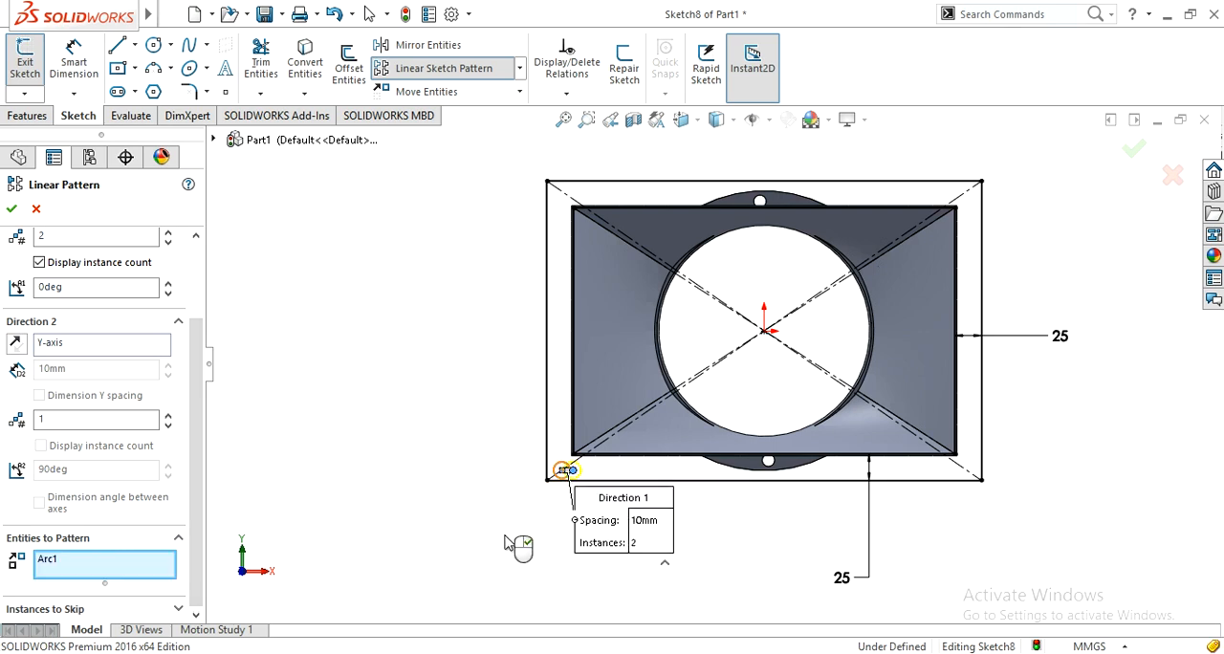
{"action": "left_click_drag", "start_coordinate": [198, 517], "coordinate": [201, 447]}
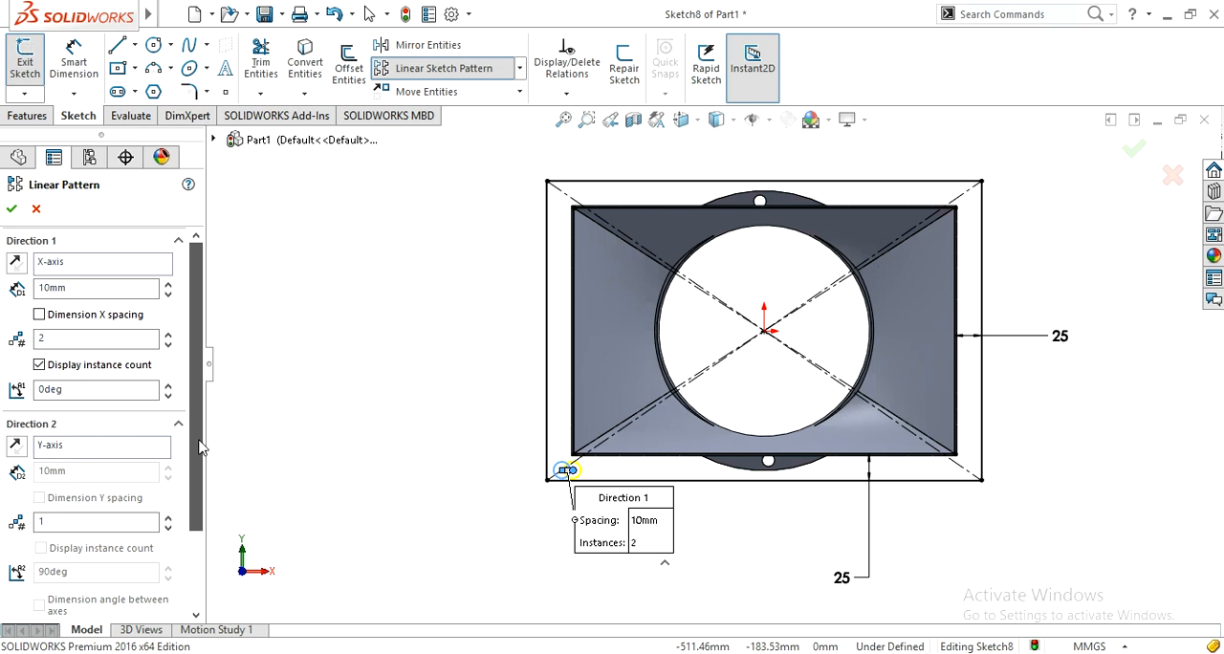
{"action": "double_click", "coordinate": [79, 340]}
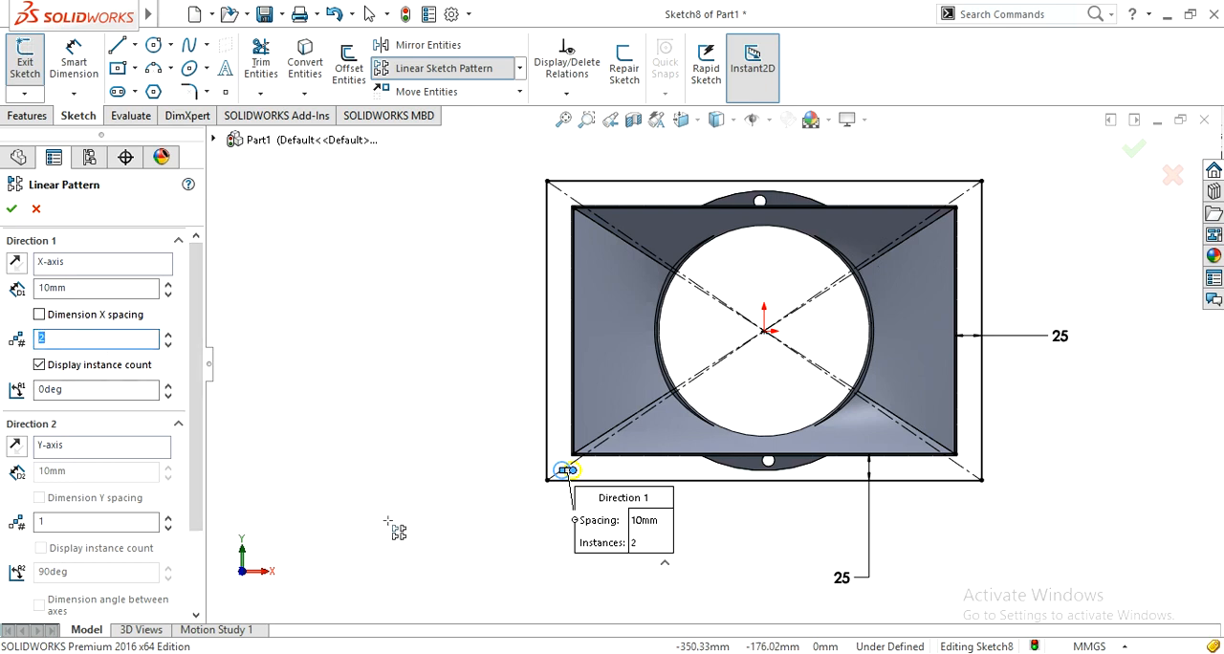
{"action": "type", "text": "12"}
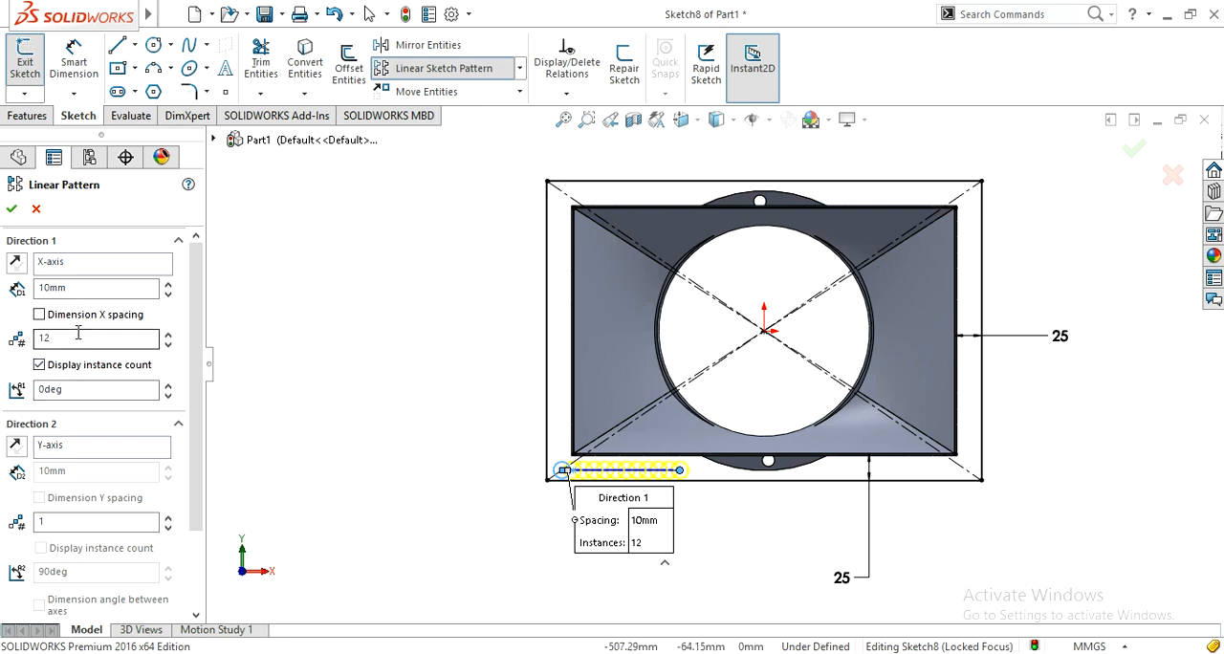
Step: Try X-axis spacings of 30 mm and 35 mm for the circle pattern
{"action": "double_click", "coordinate": [76, 288]}
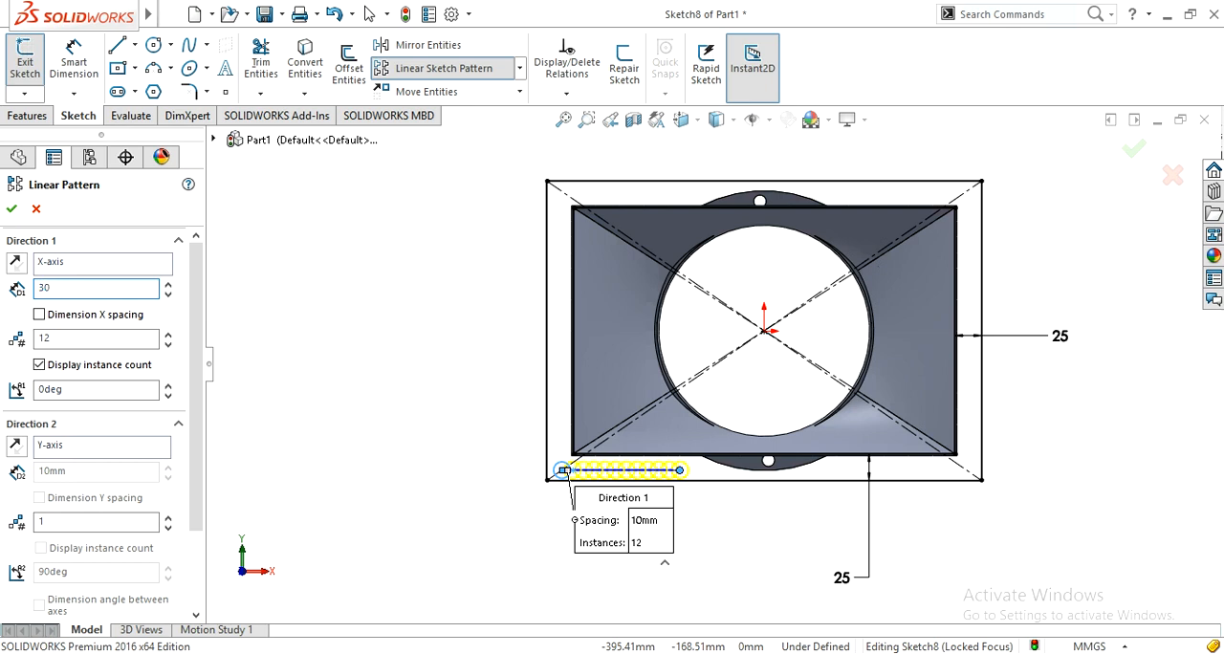
{"action": "key", "text": "Return"}
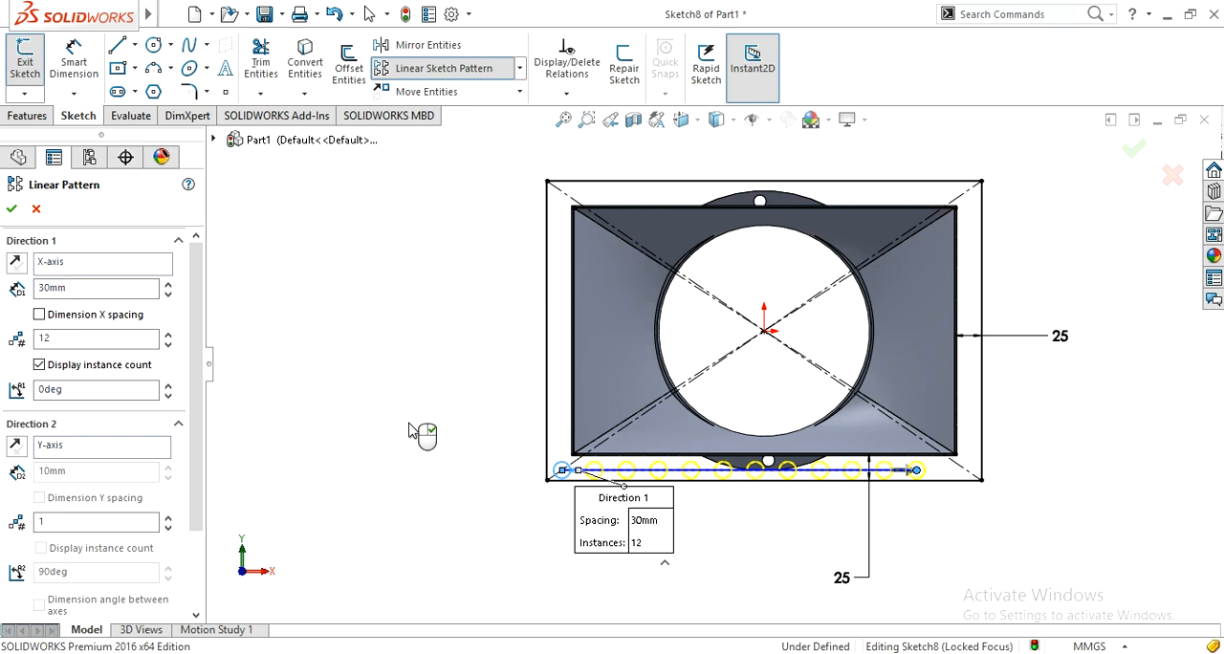
{"action": "left_click", "coordinate": [66, 289]}
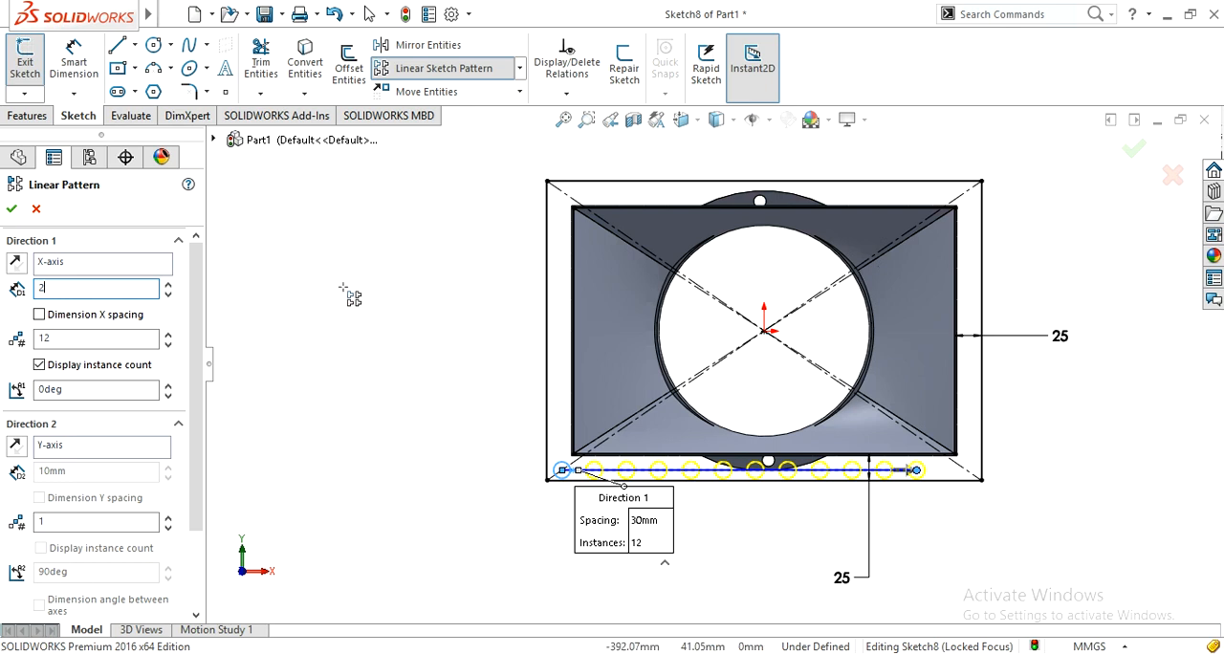
{"action": "type", "text": "35"}
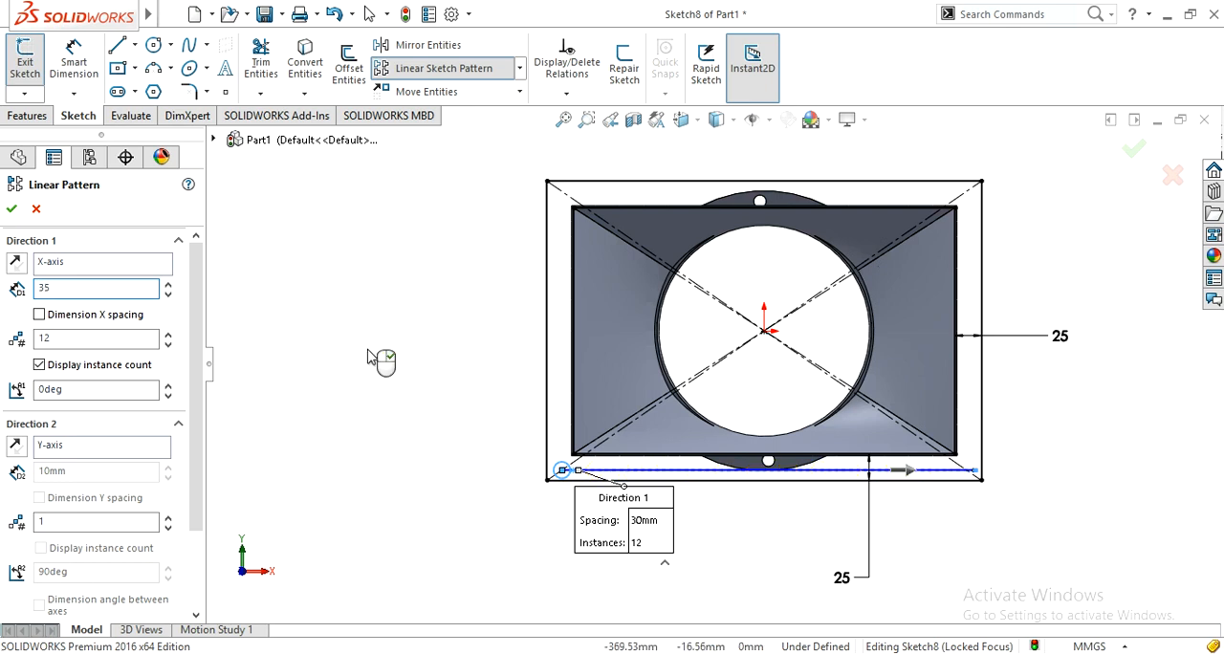
{"action": "key", "text": "Return"}
Step: Set the circle pattern's X-axis spacing to 34 mm
{"action": "left_click", "coordinate": [73, 289]}
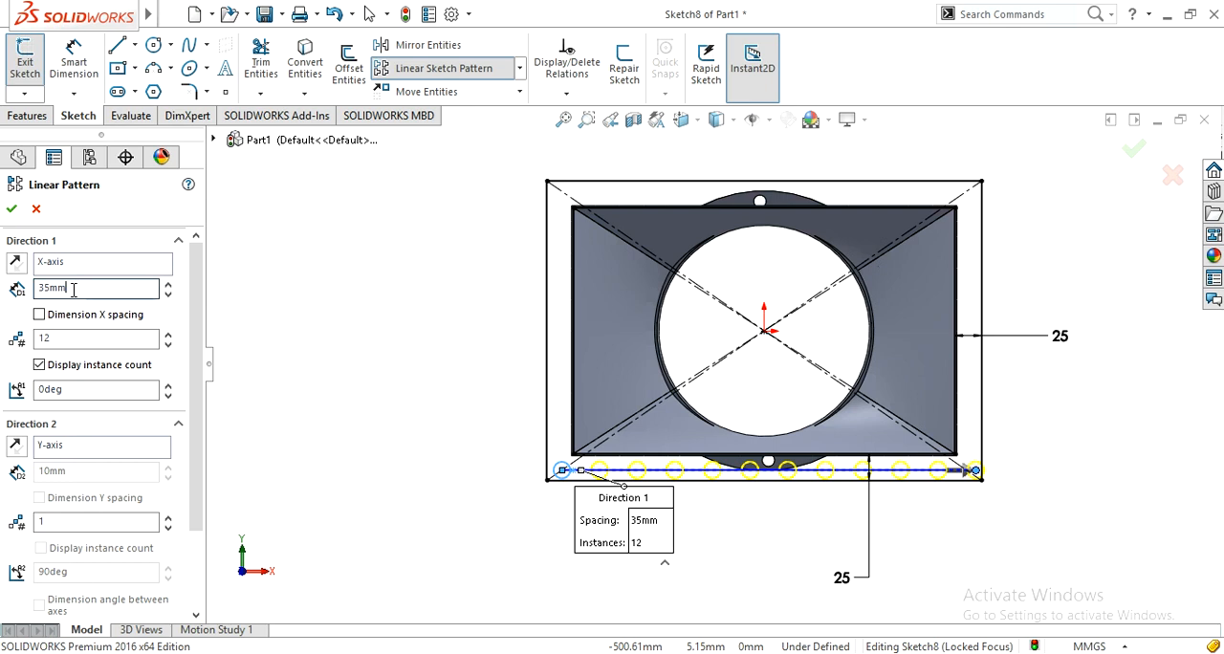
{"action": "double_click", "coordinate": [74, 290]}
{"action": "type", "text": "34"}
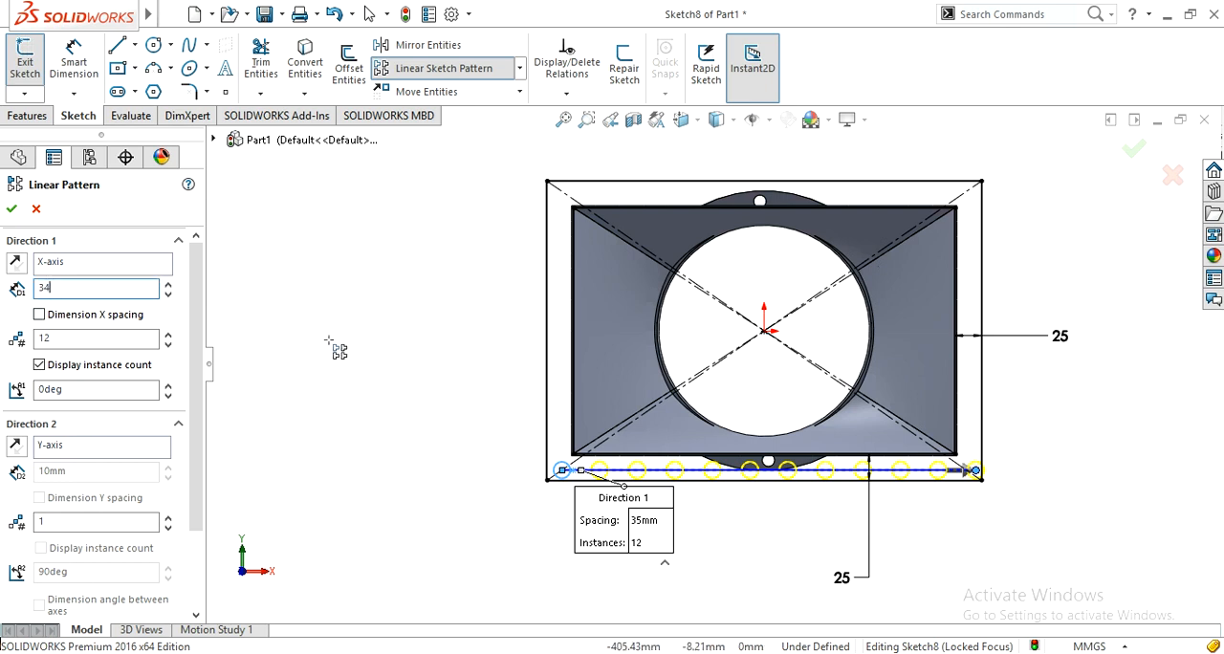
{"action": "key", "text": "Return"}
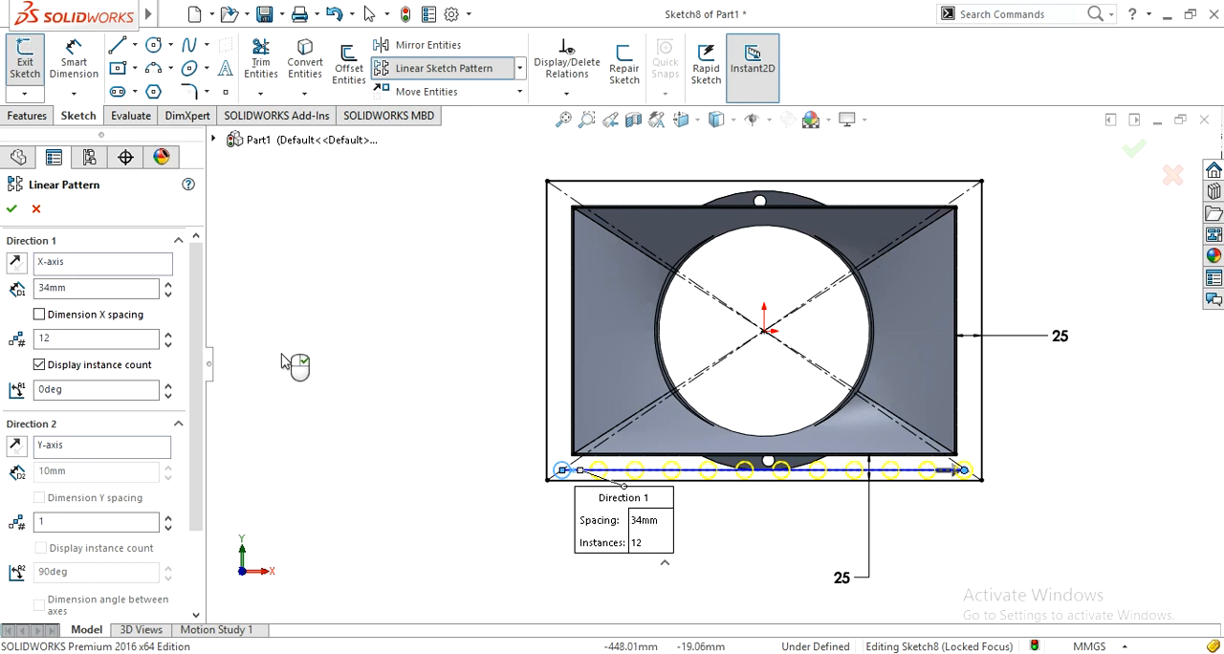
Step: Set the circle pattern's second direction along the Y-axis to 8 instances
{"action": "left_click_drag", "start_coordinate": [198, 405], "coordinate": [196, 472]}
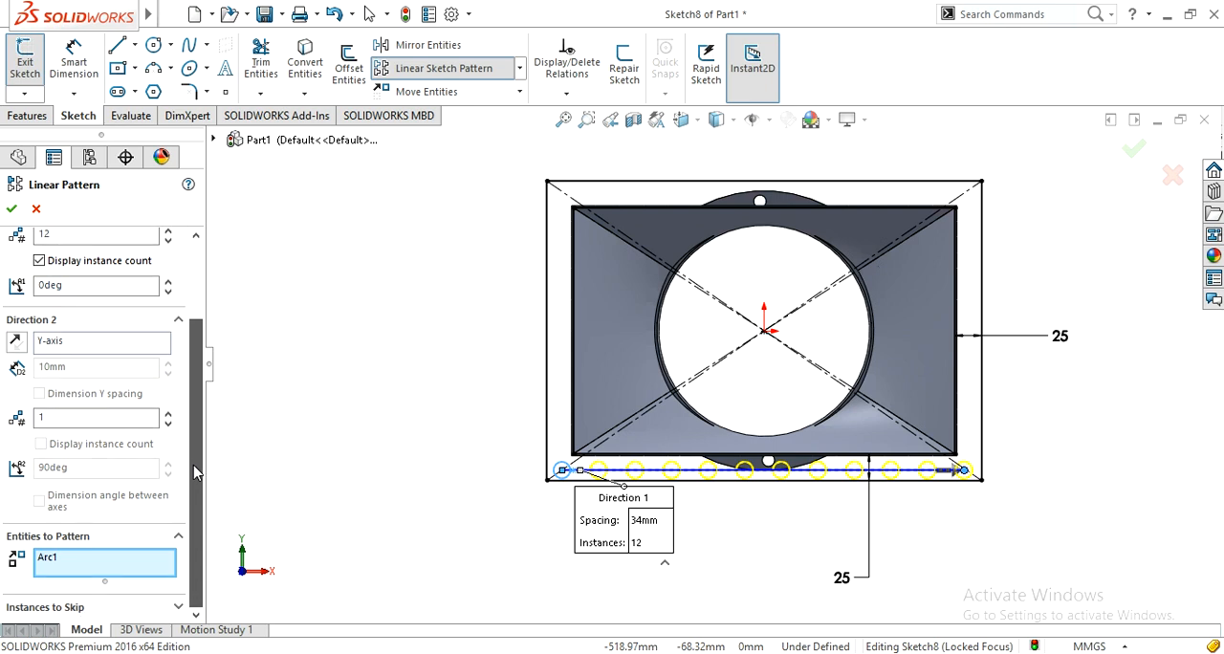
{"action": "left_click", "coordinate": [59, 418]}
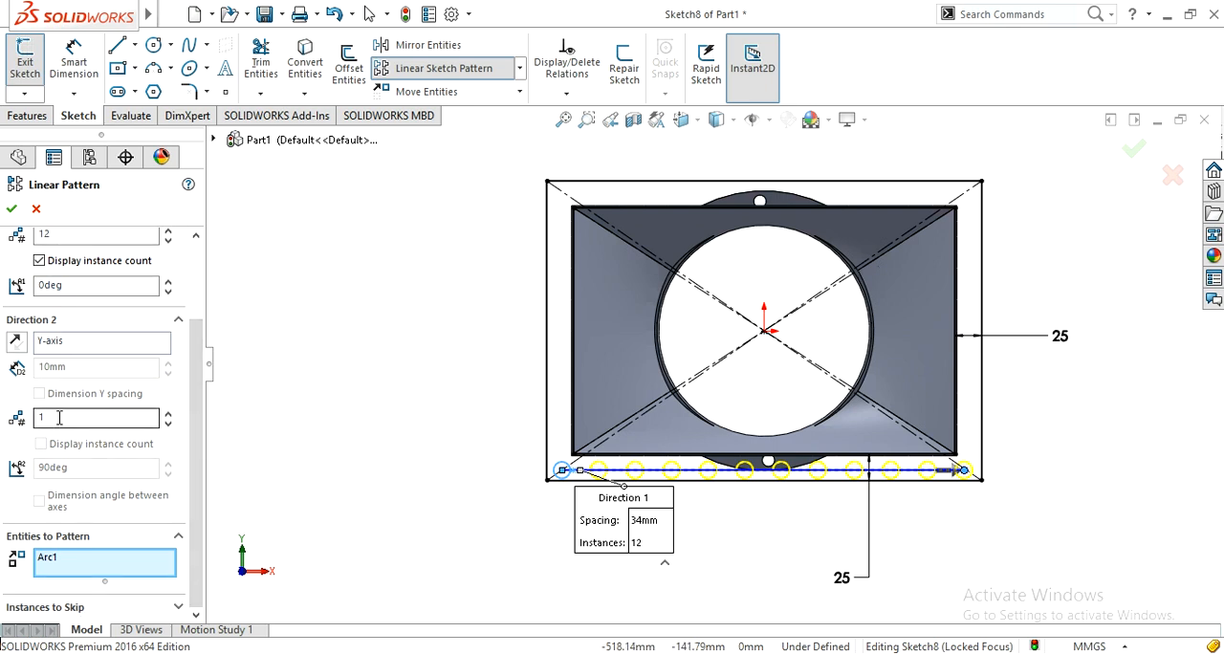
{"action": "left_click", "coordinate": [59, 418]}
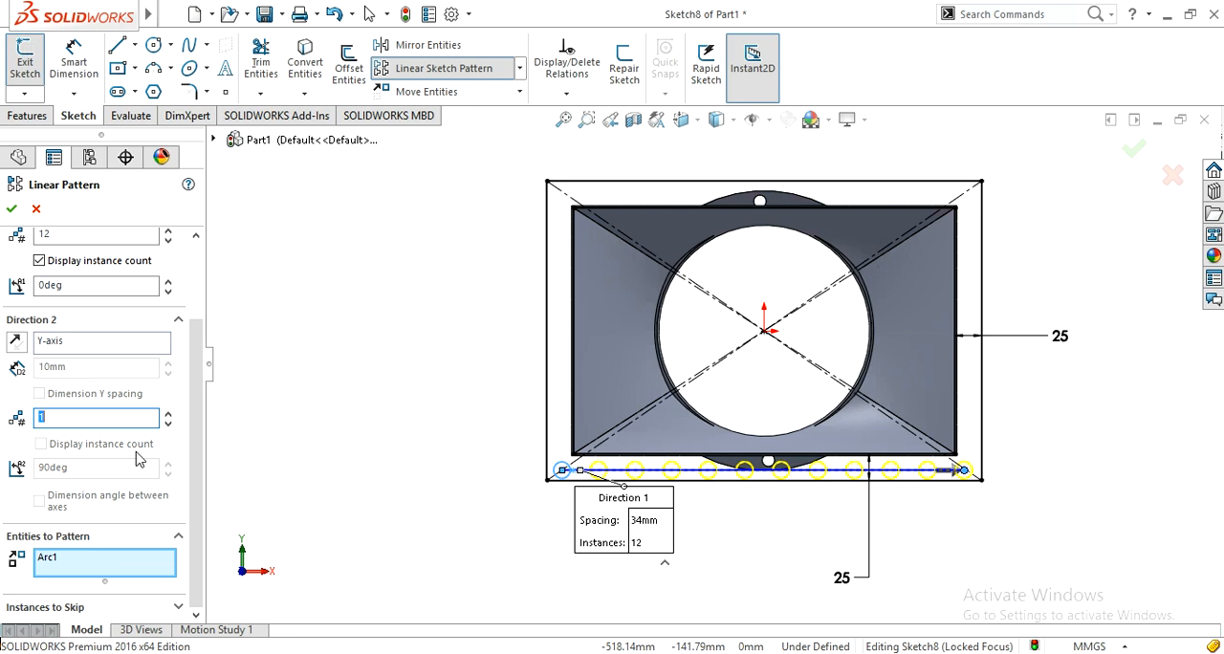
{"action": "left_click", "coordinate": [394, 383]}
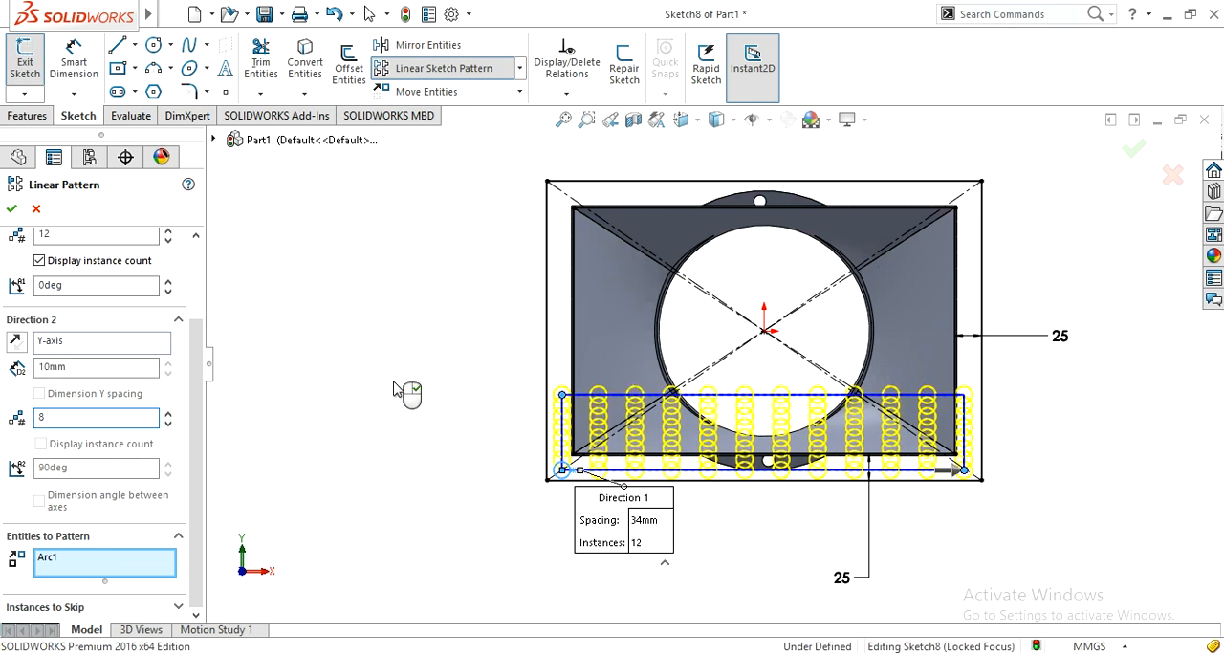
Step: Try a Y-axis spacing of 34 mm for the circle pattern
{"action": "double_click", "coordinate": [76, 370]}
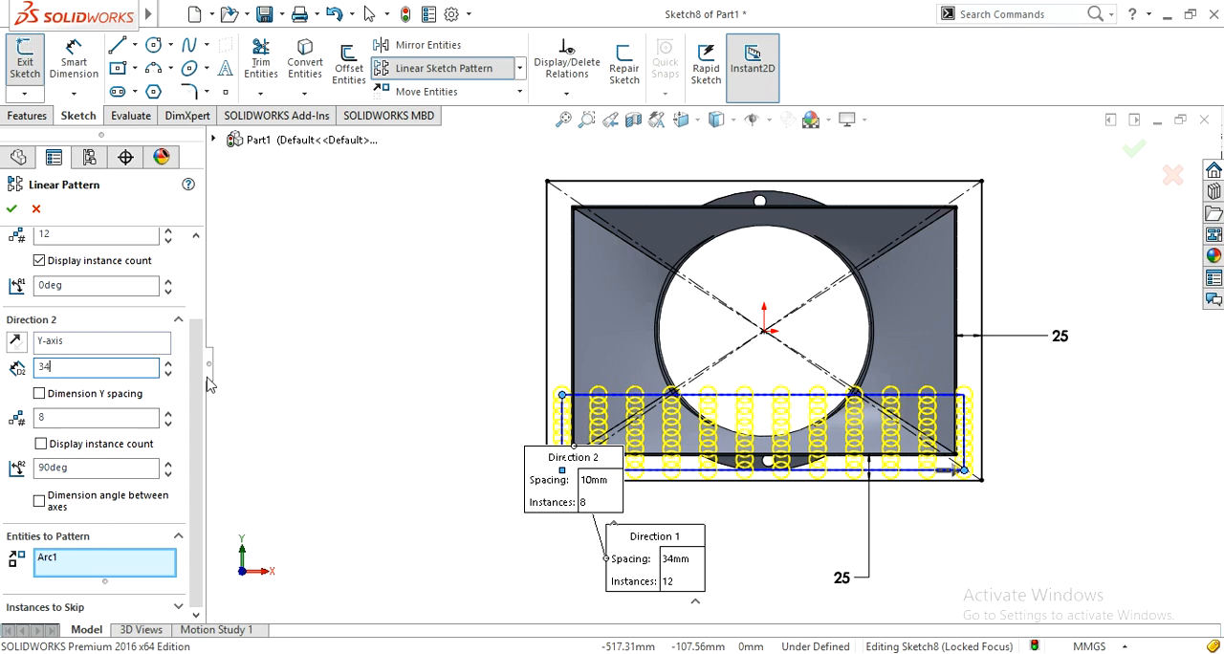
{"action": "type", "text": "34"}
{"action": "left_click", "coordinate": [337, 381]}
Step: Enable the instance count display for the Y-axis direction and set its spacing to 35 mm
{"action": "left_click", "coordinate": [41, 443]}
{"action": "left_click", "coordinate": [50, 417]}
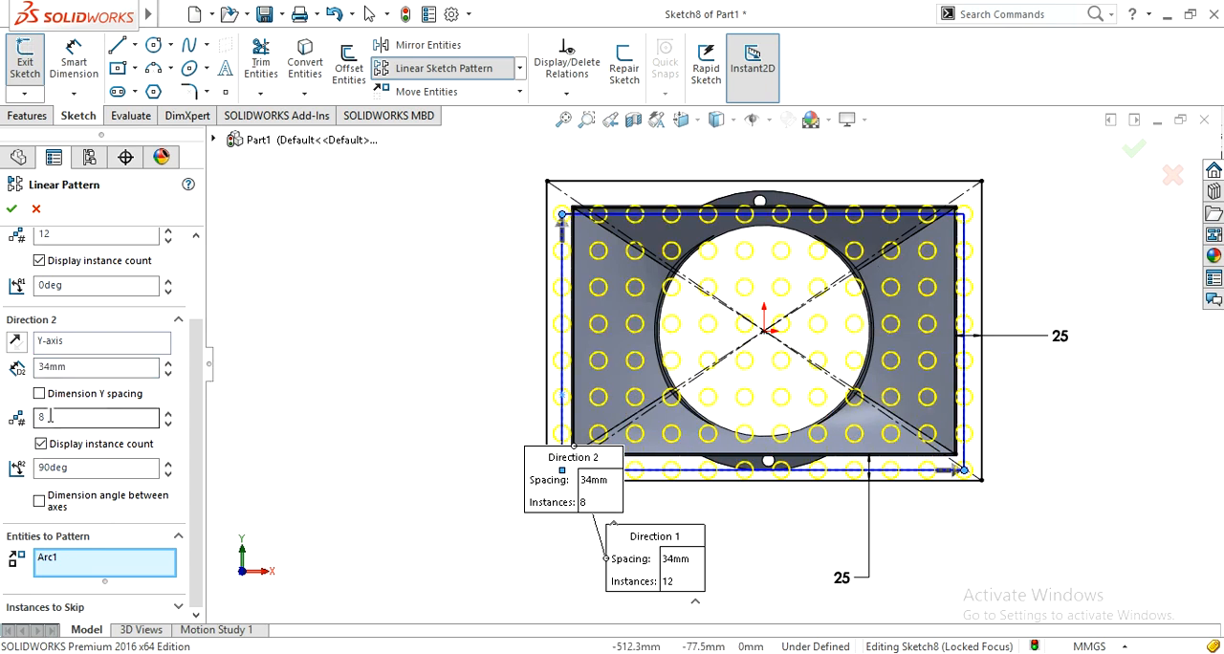
{"action": "left_click_drag", "start_coordinate": [49, 417], "coordinate": [34, 422]}
{"action": "left_click_drag", "start_coordinate": [65, 368], "coordinate": [25, 373]}
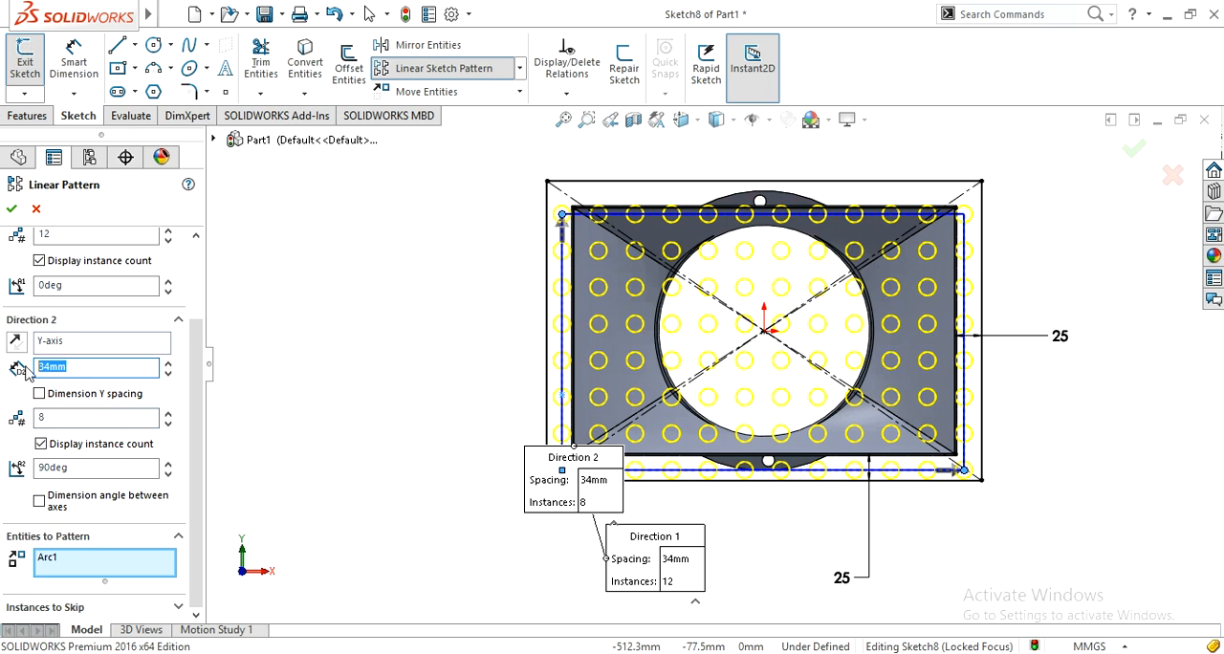
{"action": "type", "text": "35"}
{"action": "left_click", "coordinate": [332, 385]}
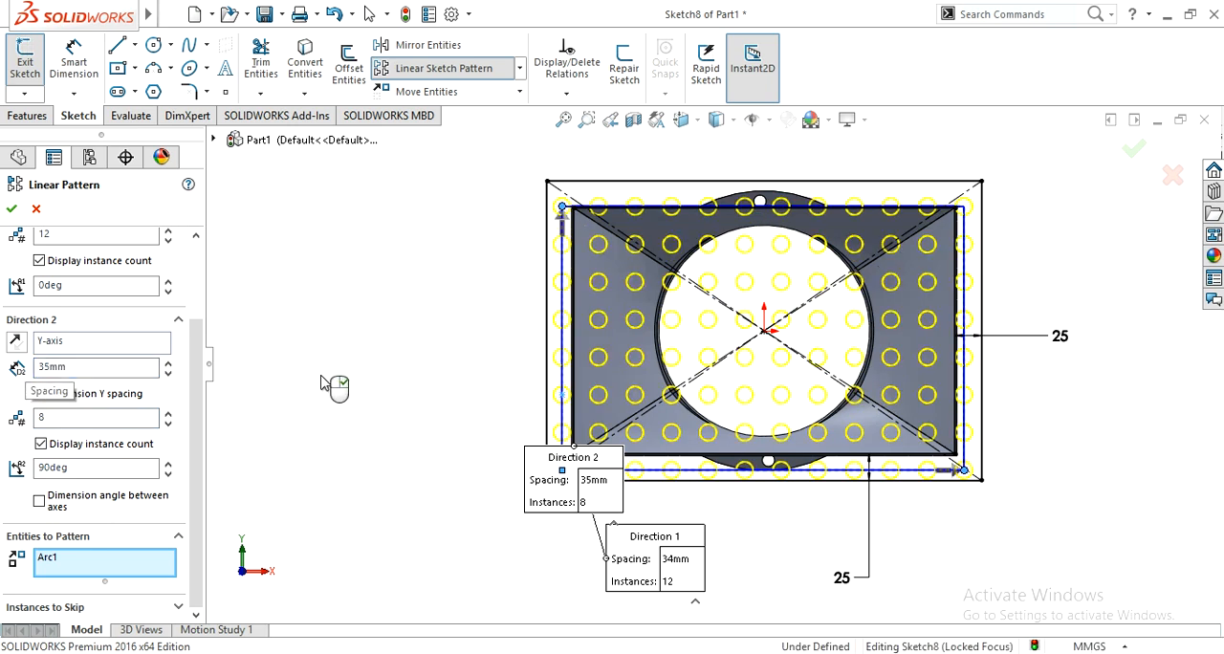
Step: Try a Y-axis spacing of 36 mm for the circle pattern
{"action": "left_click_drag", "start_coordinate": [63, 368], "coordinate": [32, 369]}
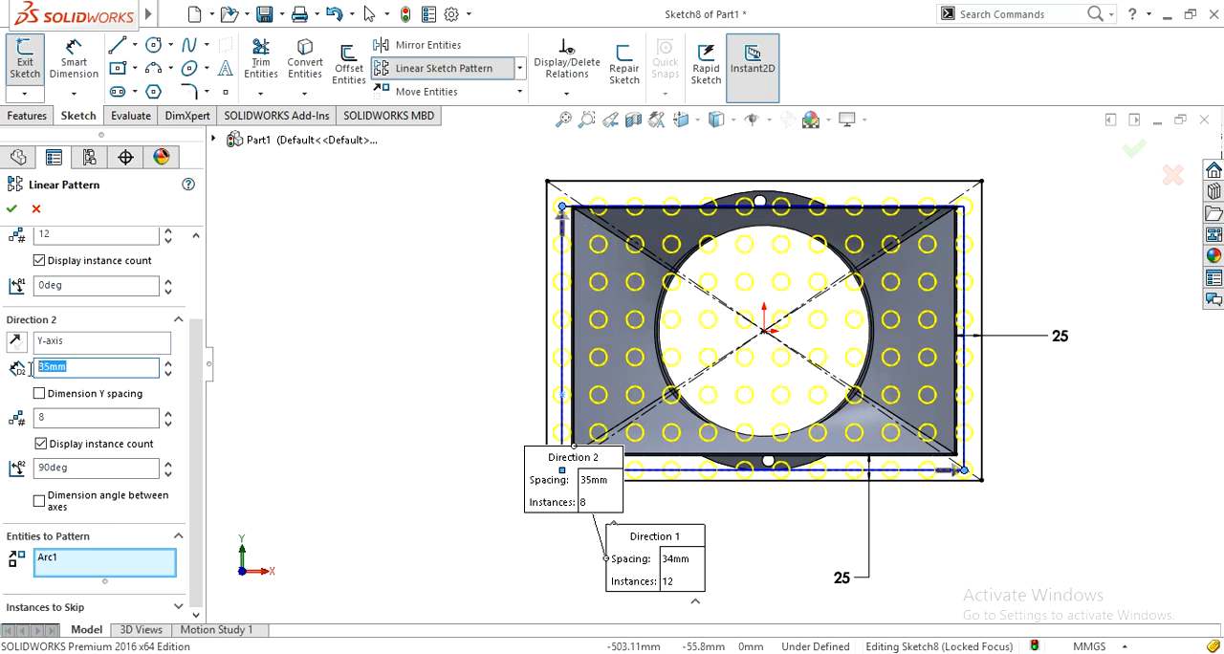
{"action": "type", "text": "36"}
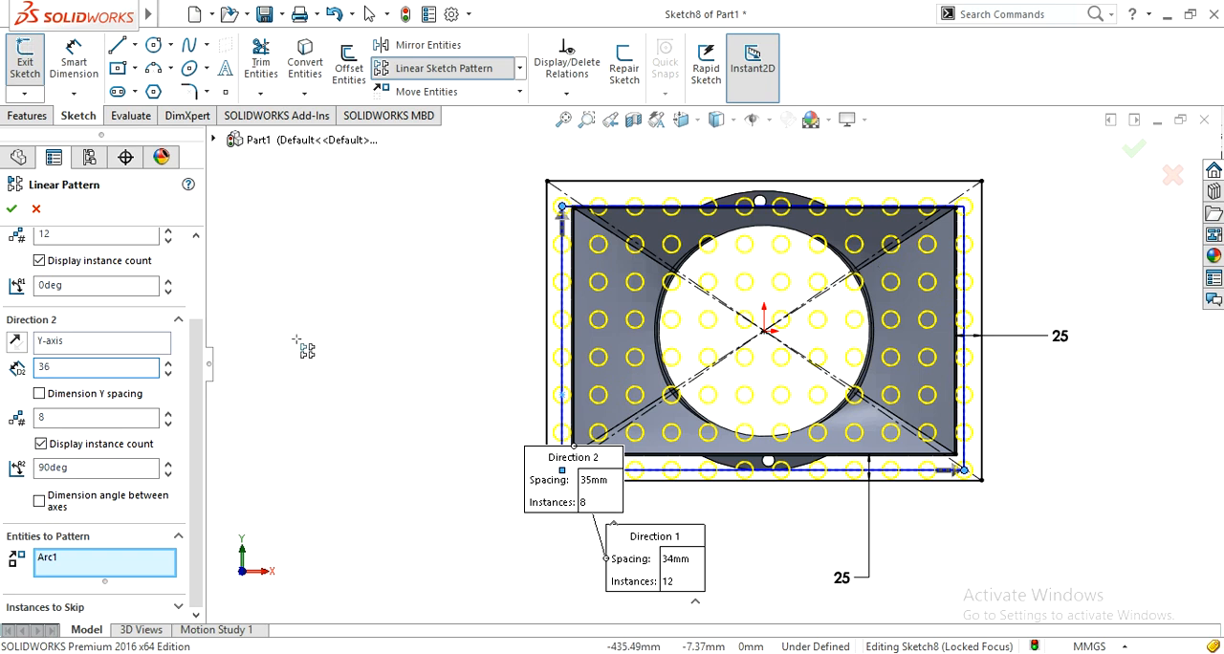
{"action": "left_click", "coordinate": [309, 347]}
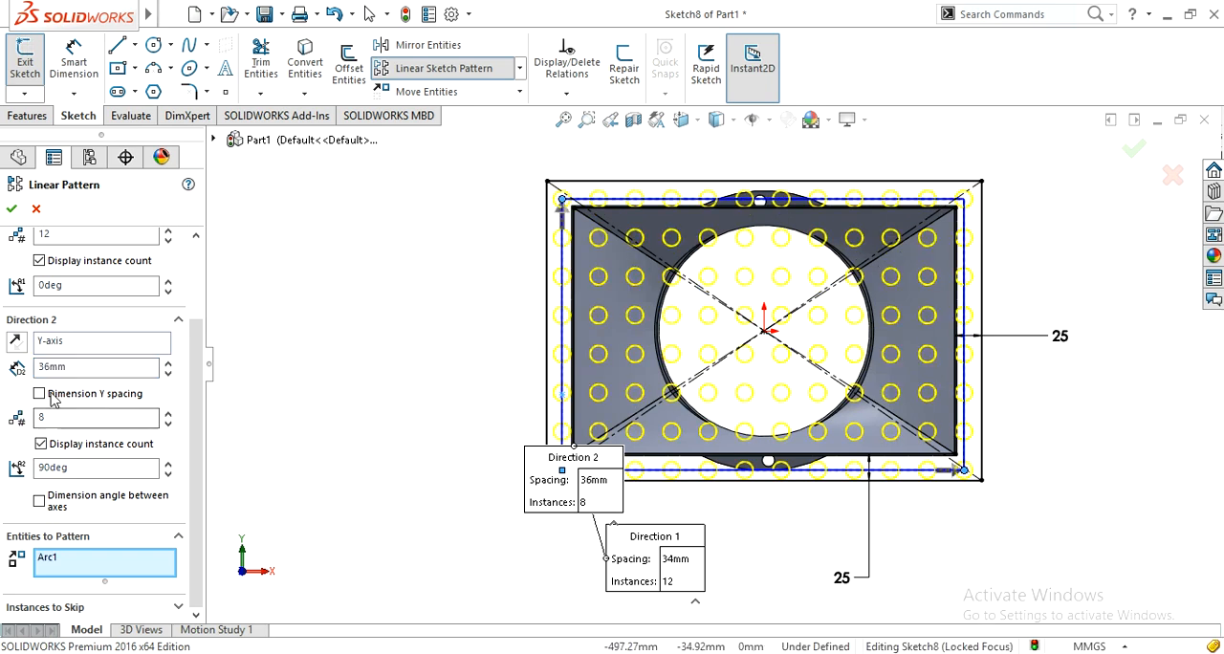
Step: Set the circle pattern's Y-axis spacing to 37 mm
{"action": "left_click_drag", "start_coordinate": [67, 367], "coordinate": [35, 368]}
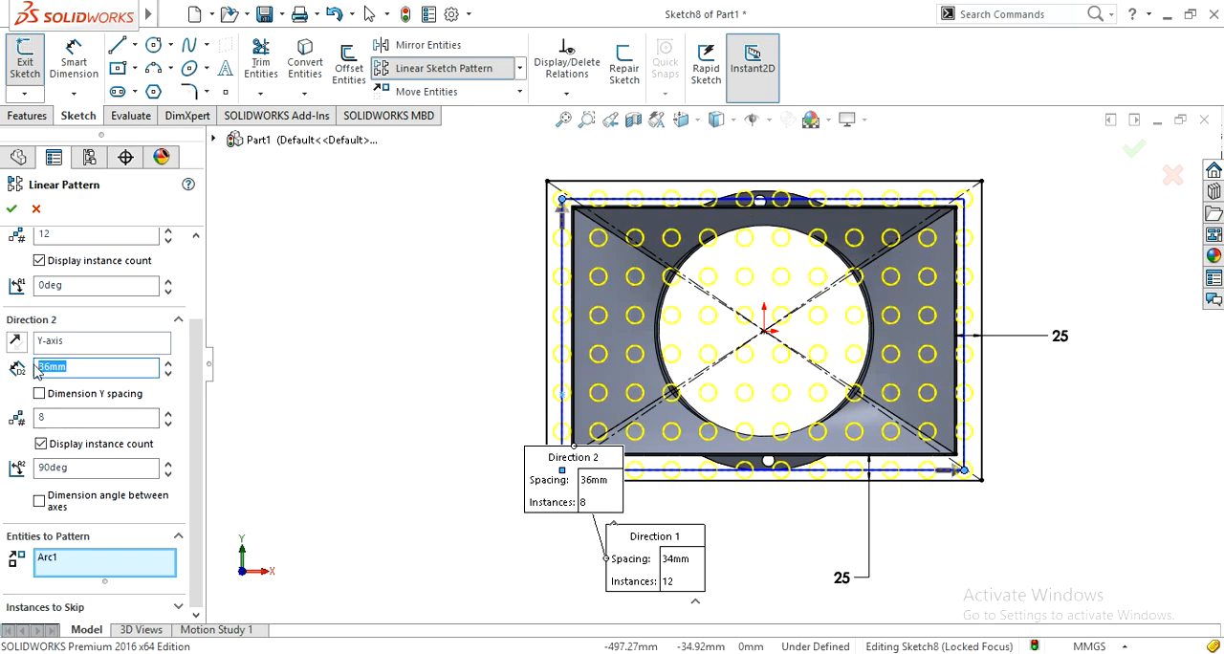
{"action": "type", "text": "37"}
{"action": "left_click", "coordinate": [285, 389]}
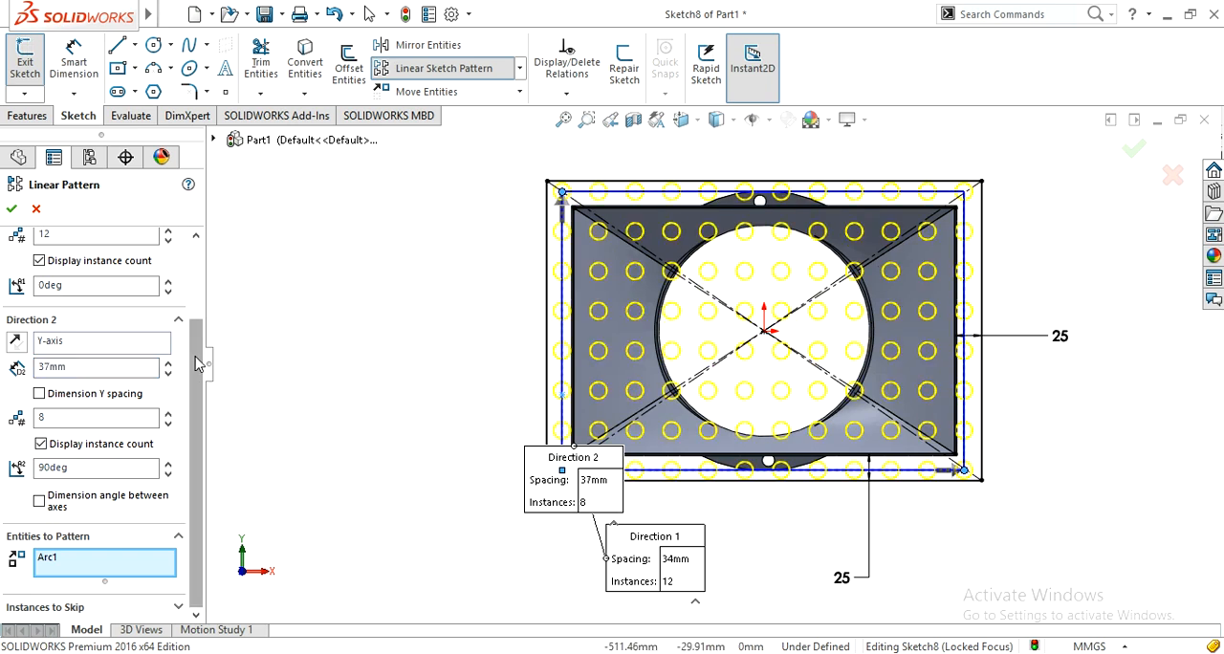
Step: Start the list of instances to skip with the interior circles of the pattern's column 2, from (2,7) down to (2,2)
{"action": "left_click", "coordinate": [43, 606]}
{"action": "left_click", "coordinate": [70, 597]}
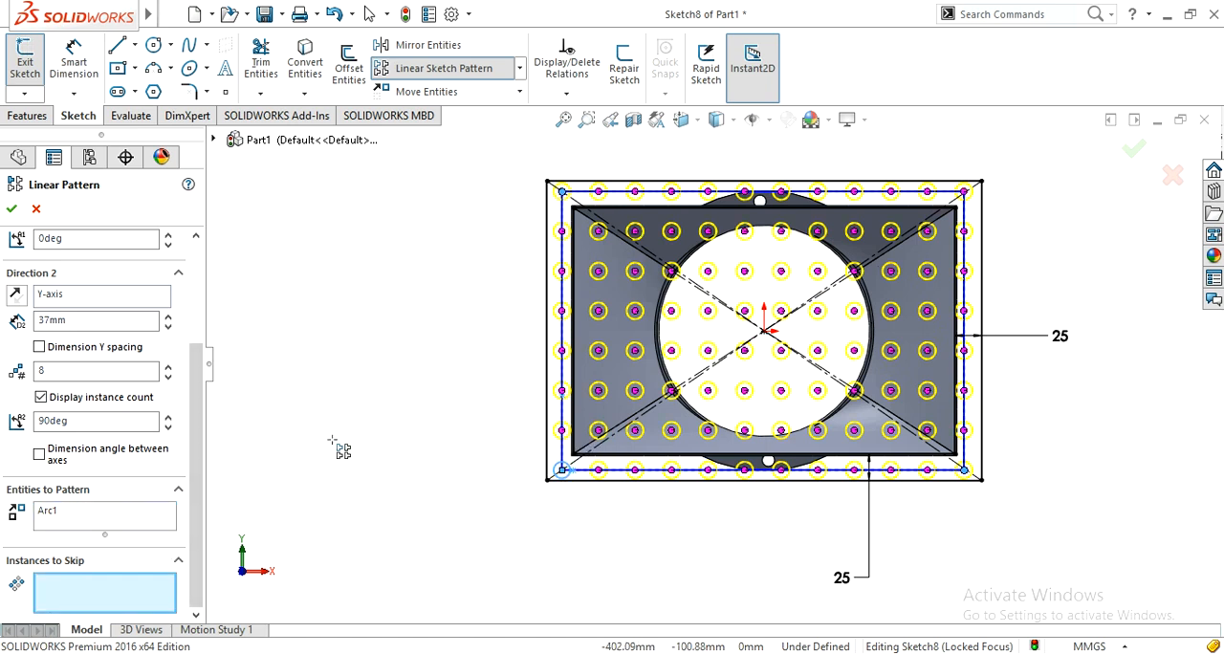
{"action": "left_click", "coordinate": [598, 234]}
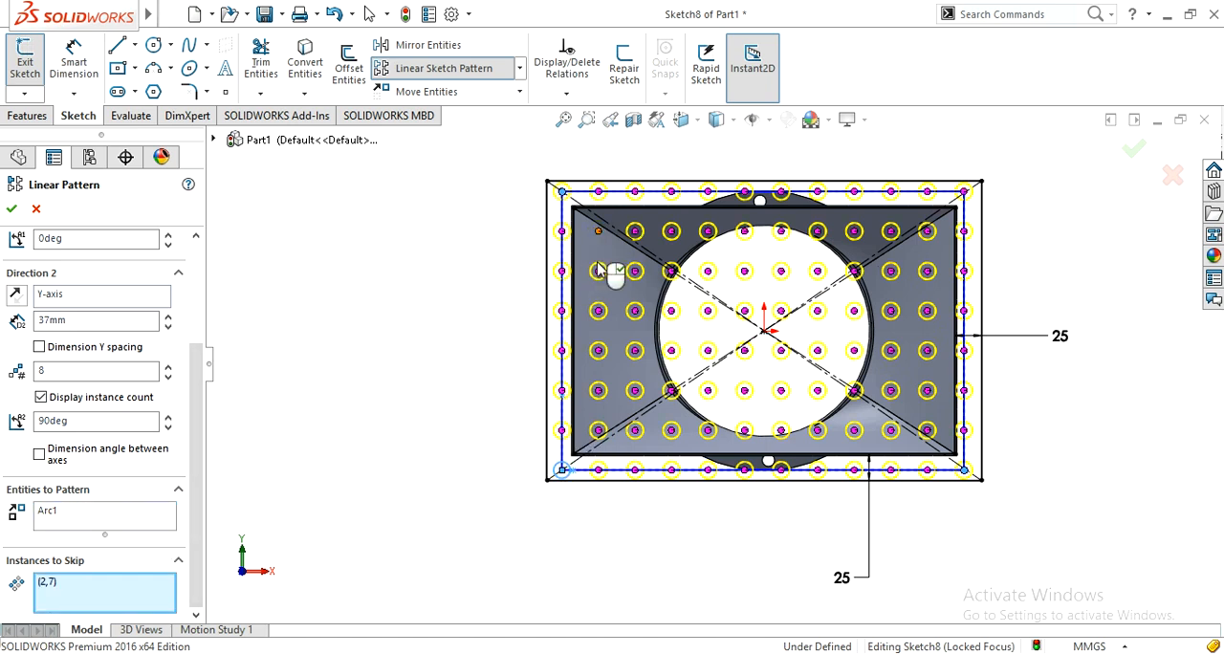
{"action": "left_click", "coordinate": [599, 273]}
{"action": "left_click", "coordinate": [598, 311]}
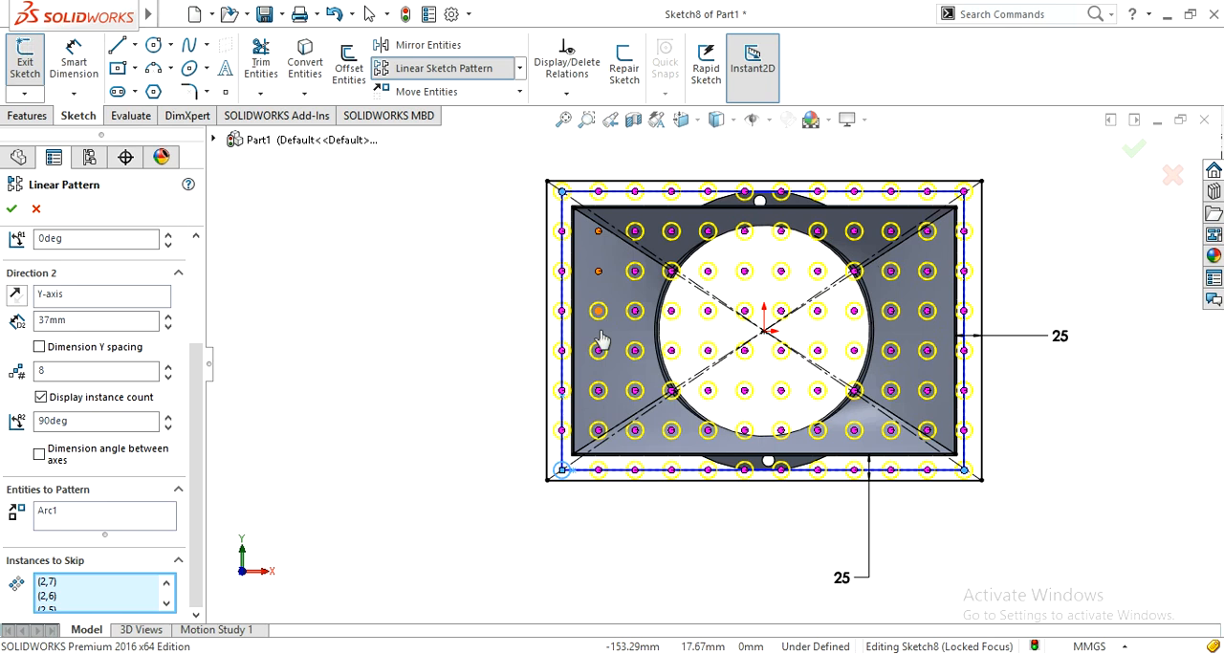
{"action": "left_click", "coordinate": [598, 350]}
{"action": "left_click", "coordinate": [598, 390]}
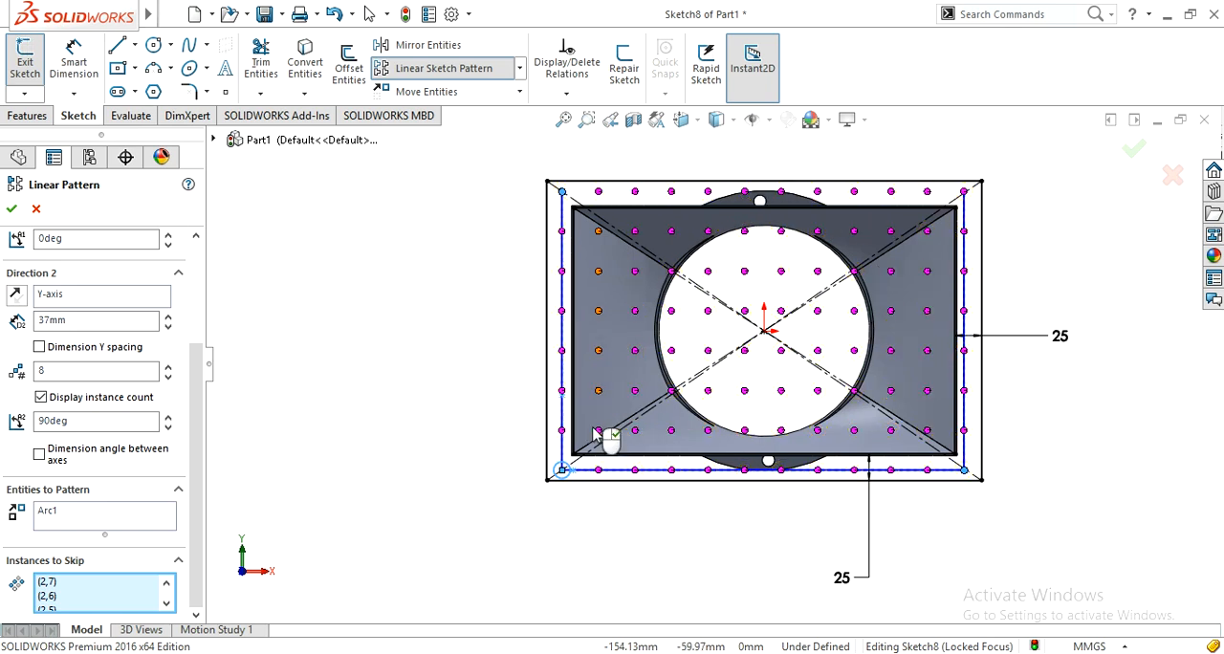
{"action": "left_click", "coordinate": [598, 431]}
Step: Skip the pattern instances in columns 3 to 5 of rows 2 to 4, plus (3,5), (4,5) and (3,6)
{"action": "left_click", "coordinate": [635, 431]}
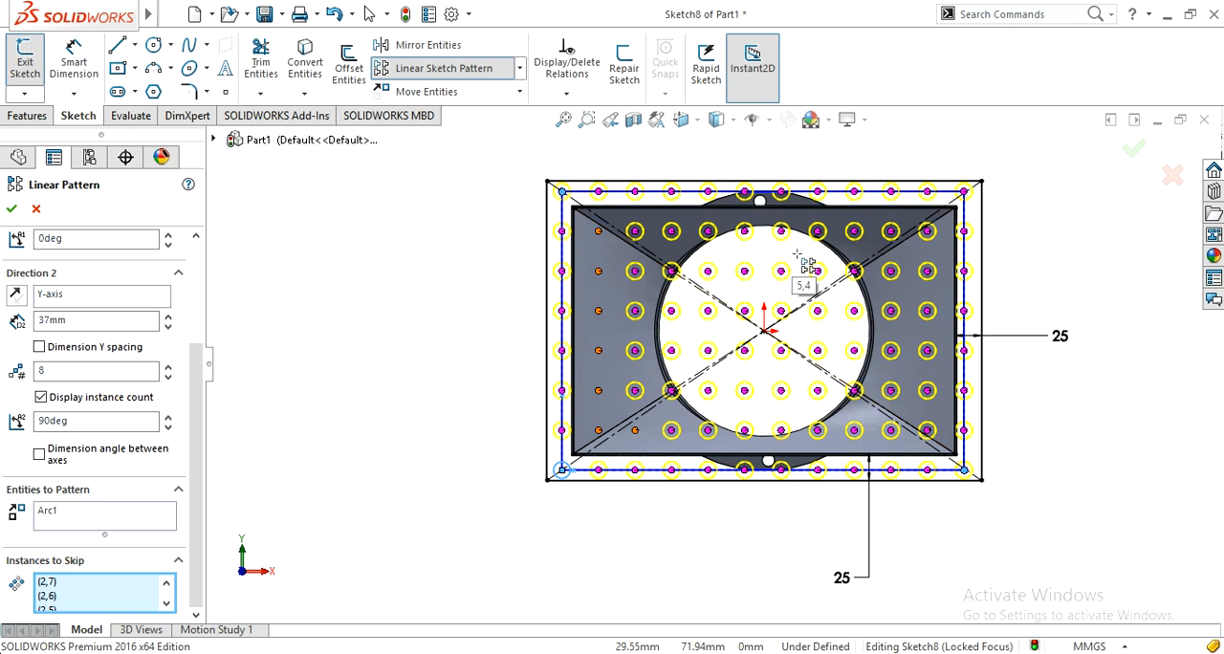
{"action": "left_click", "coordinate": [672, 392]}
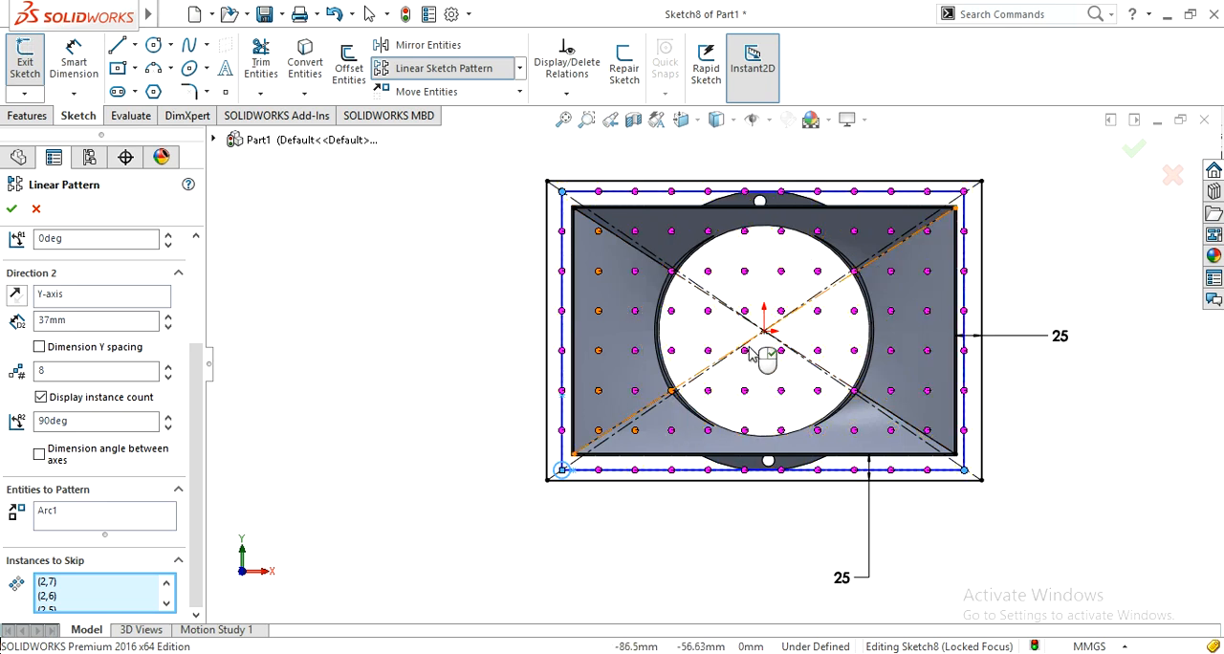
{"action": "left_click", "coordinate": [671, 431]}
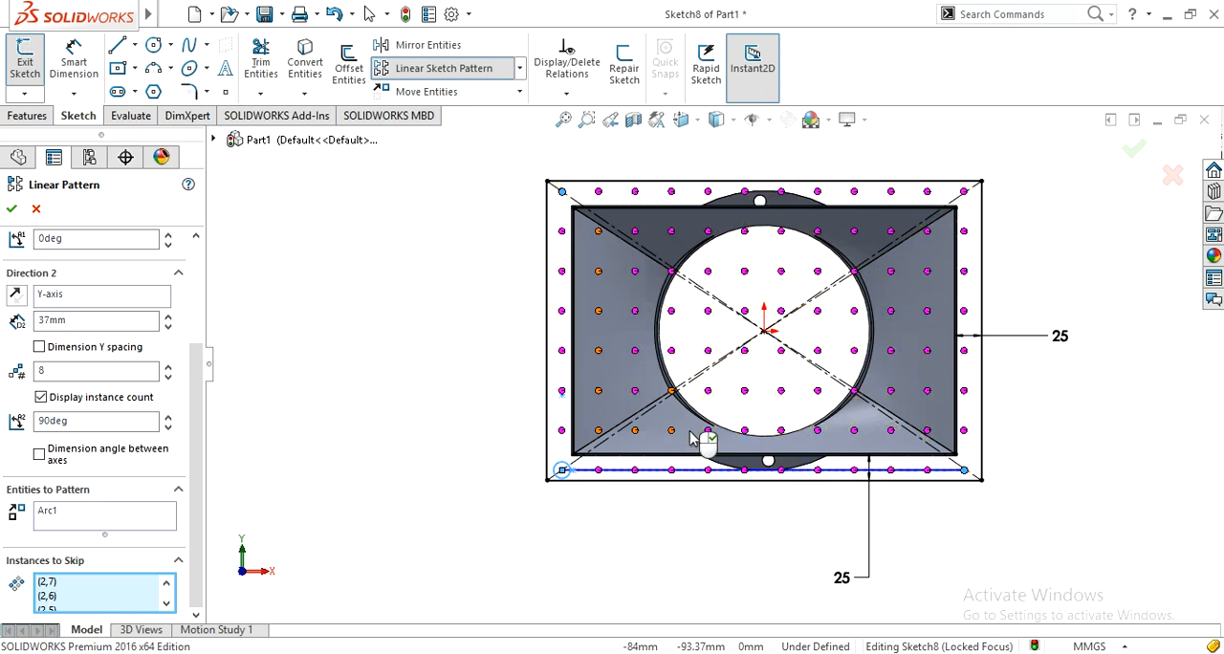
{"action": "left_click", "coordinate": [709, 431]}
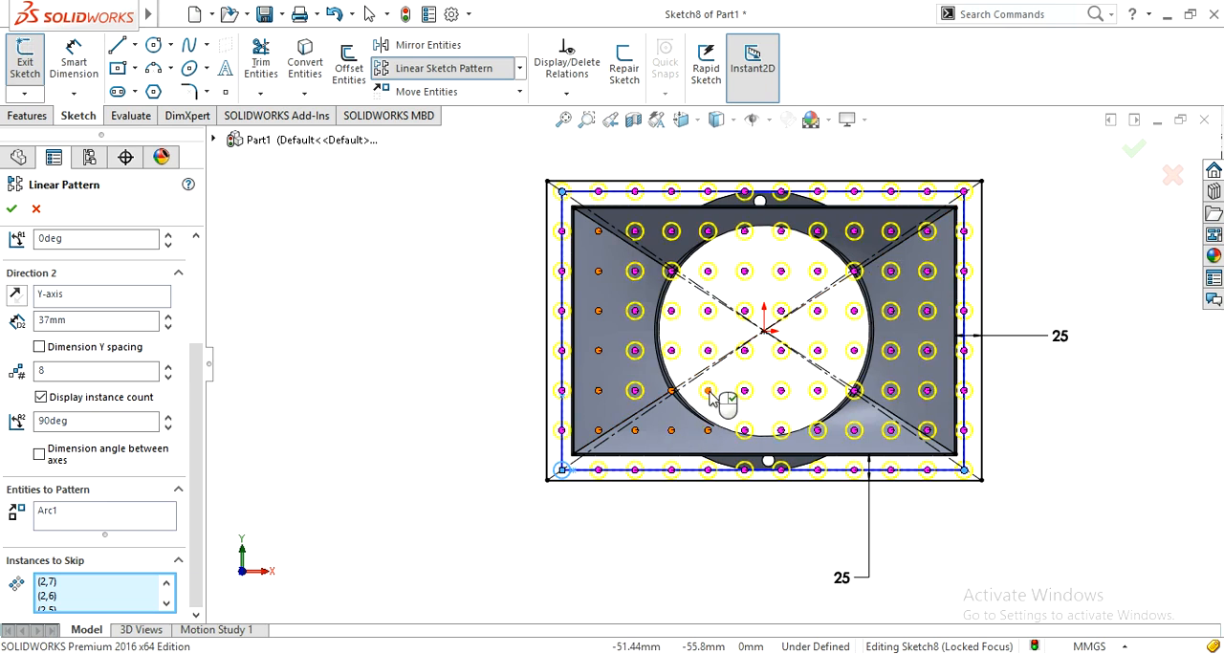
{"action": "left_click", "coordinate": [709, 392]}
{"action": "left_click", "coordinate": [708, 351]}
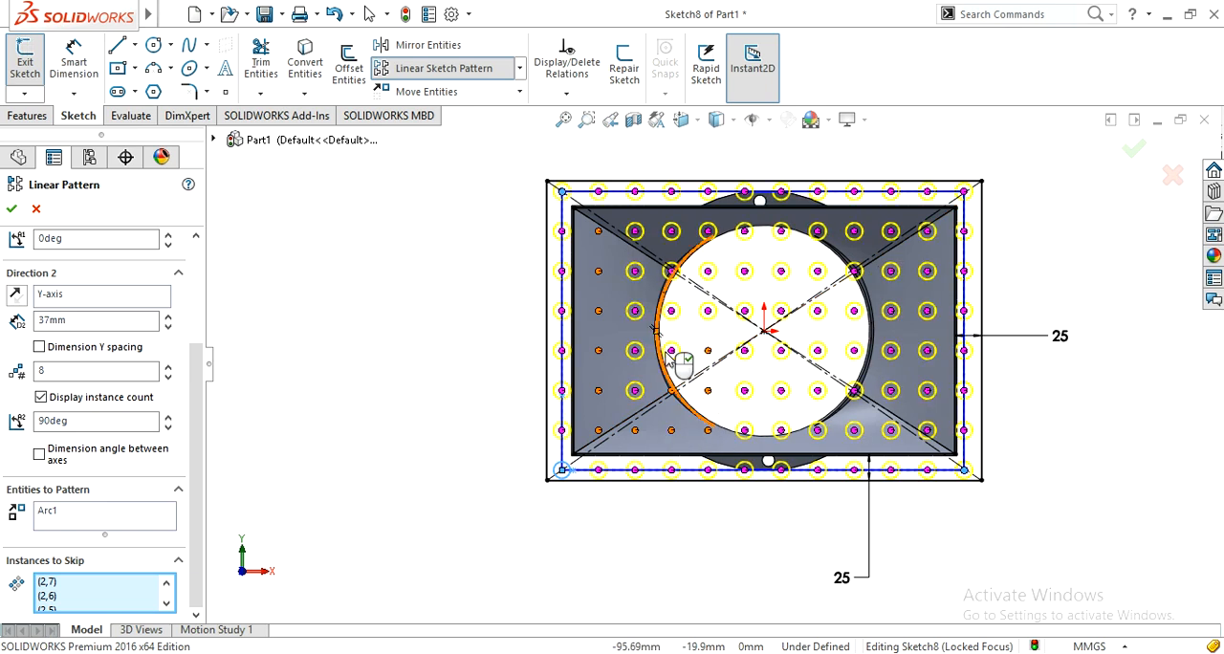
{"action": "left_click", "coordinate": [673, 351]}
{"action": "left_click", "coordinate": [673, 311]}
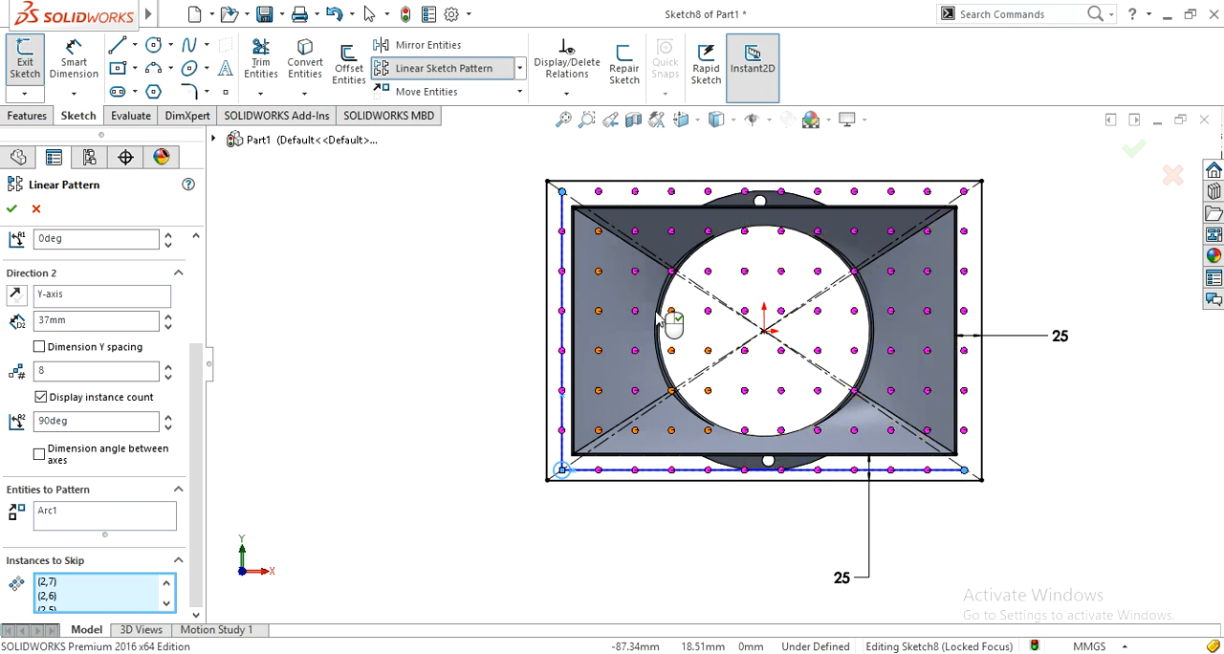
{"action": "left_click", "coordinate": [635, 312]}
{"action": "left_click", "coordinate": [635, 351]}
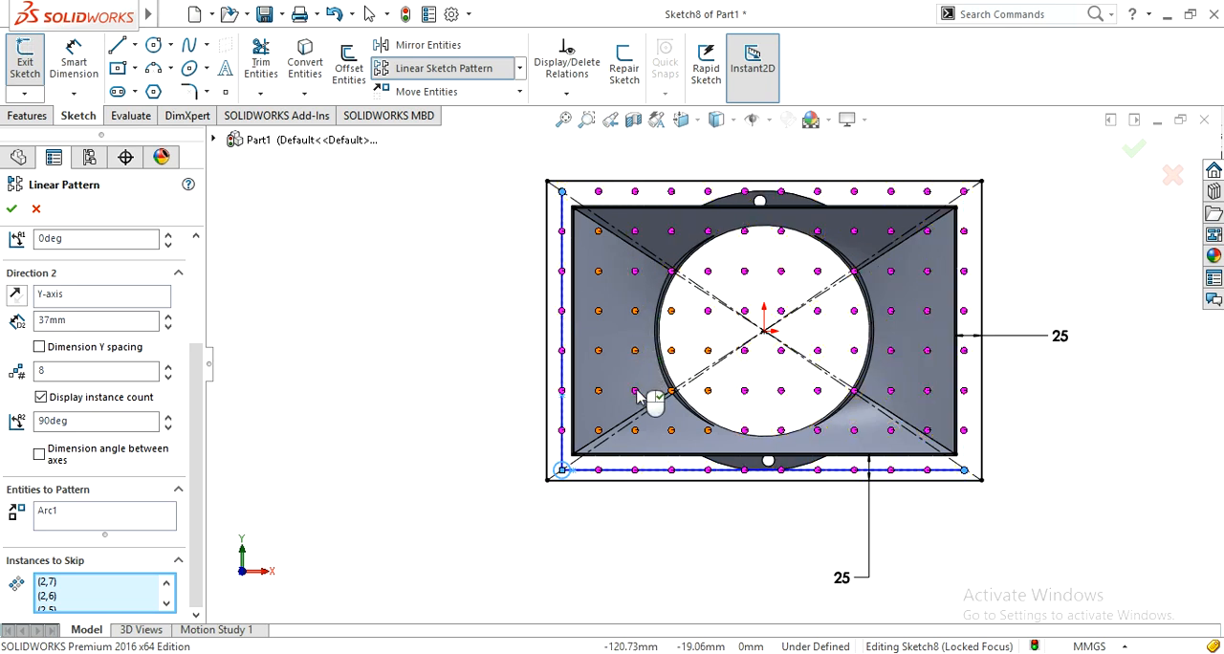
{"action": "left_click", "coordinate": [637, 392]}
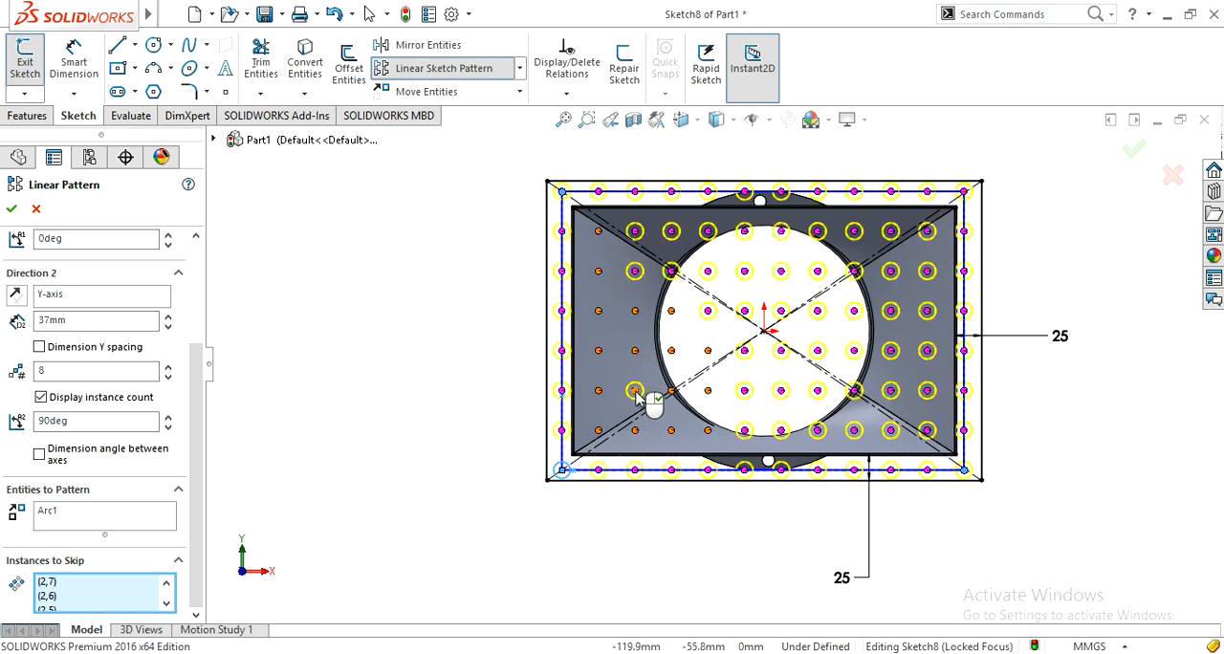
Step: Skip the instances in columns 3 to 6 of row 7, columns 4 to 6 of row 6, and (5,5) and (6,5)
{"action": "left_click", "coordinate": [636, 232]}
{"action": "left_click", "coordinate": [673, 232]}
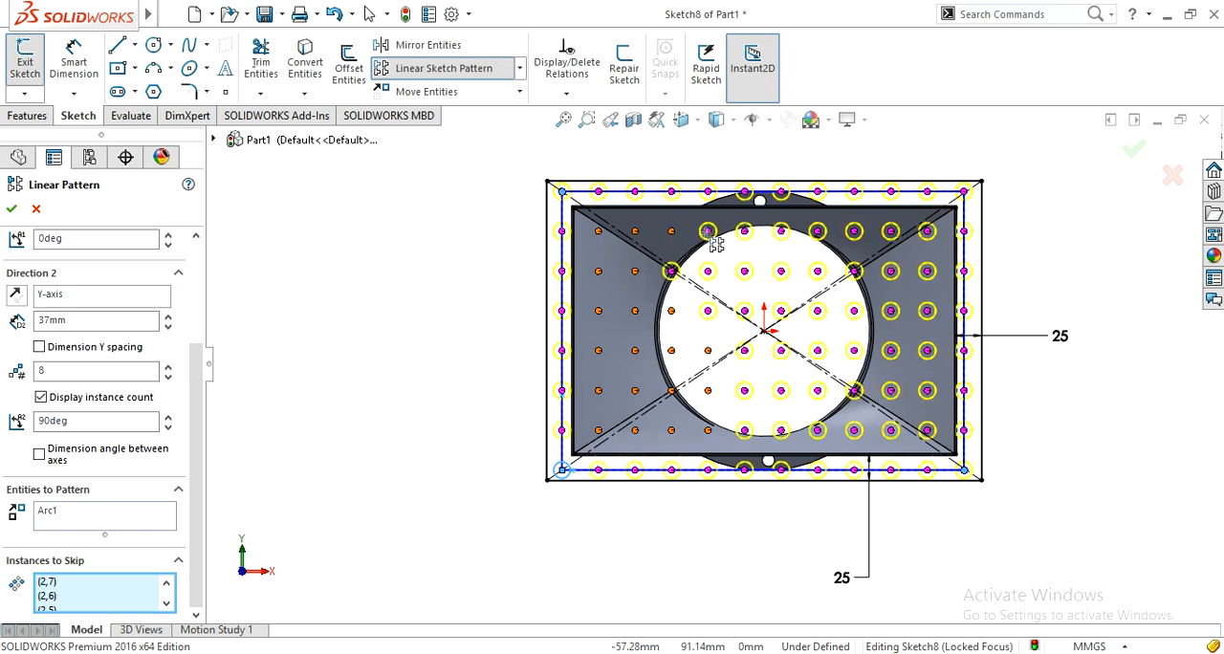
{"action": "left_click", "coordinate": [709, 232]}
{"action": "left_click", "coordinate": [744, 233]}
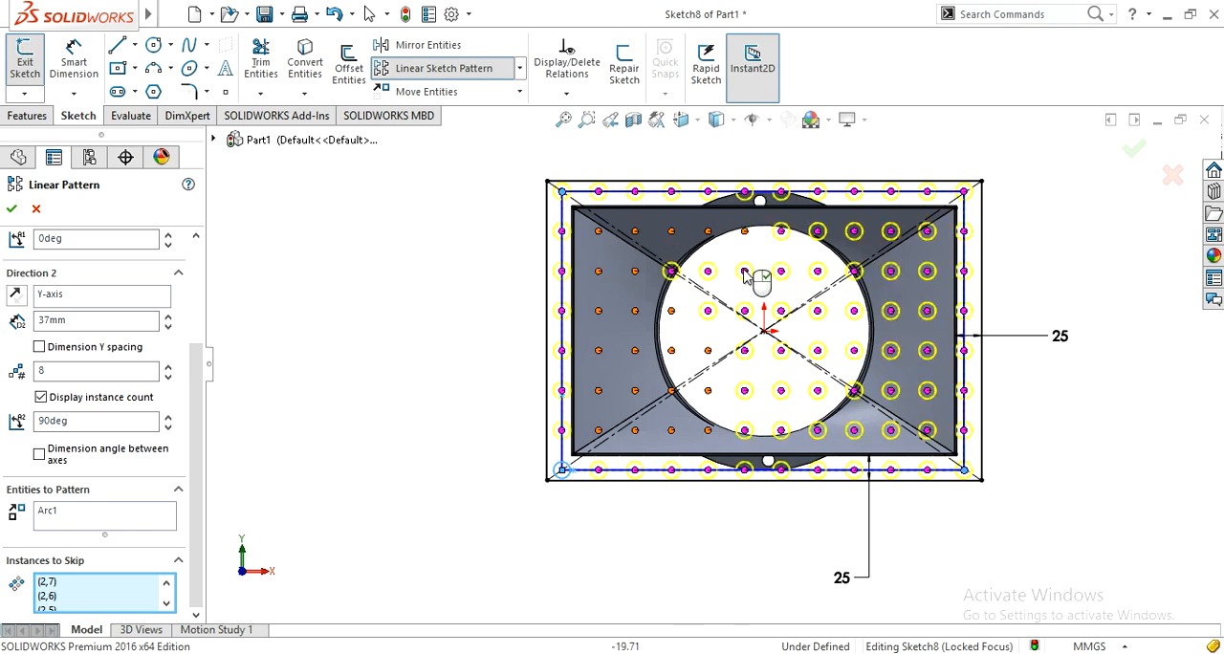
{"action": "left_click", "coordinate": [745, 272]}
{"action": "left_click", "coordinate": [709, 273]}
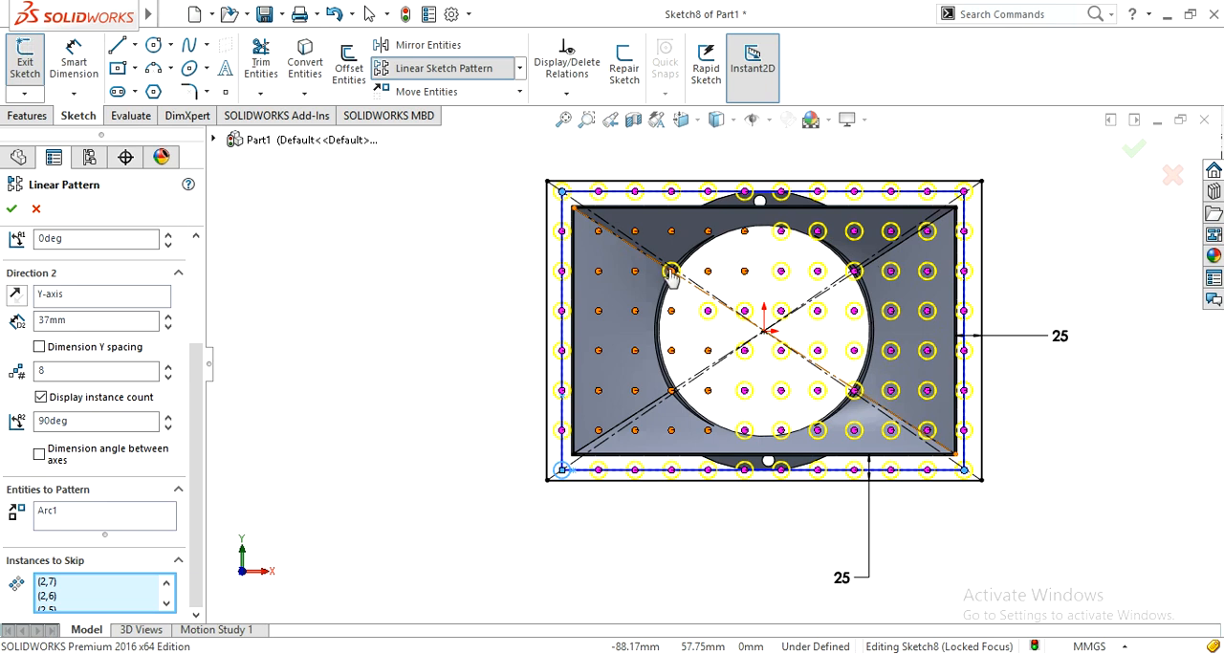
{"action": "left_click", "coordinate": [672, 273]}
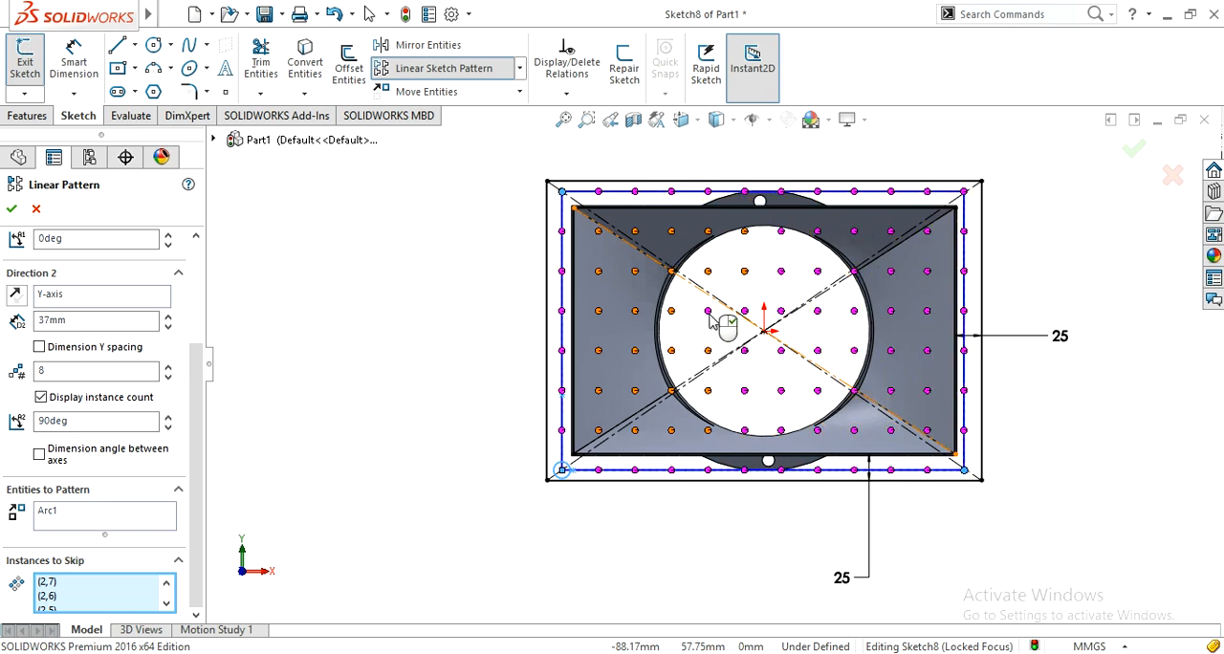
{"action": "left_click", "coordinate": [709, 314]}
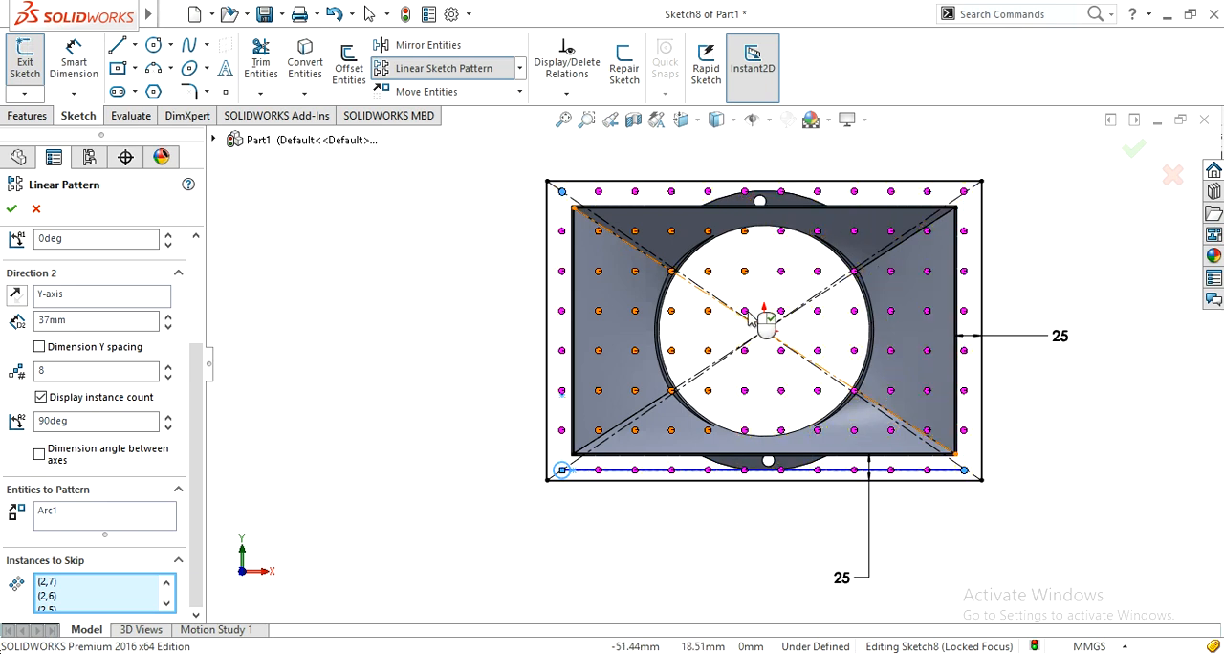
Step: Skip the interior pattern instances in column 11, rows 2 to 7
{"action": "left_click", "coordinate": [927, 231]}
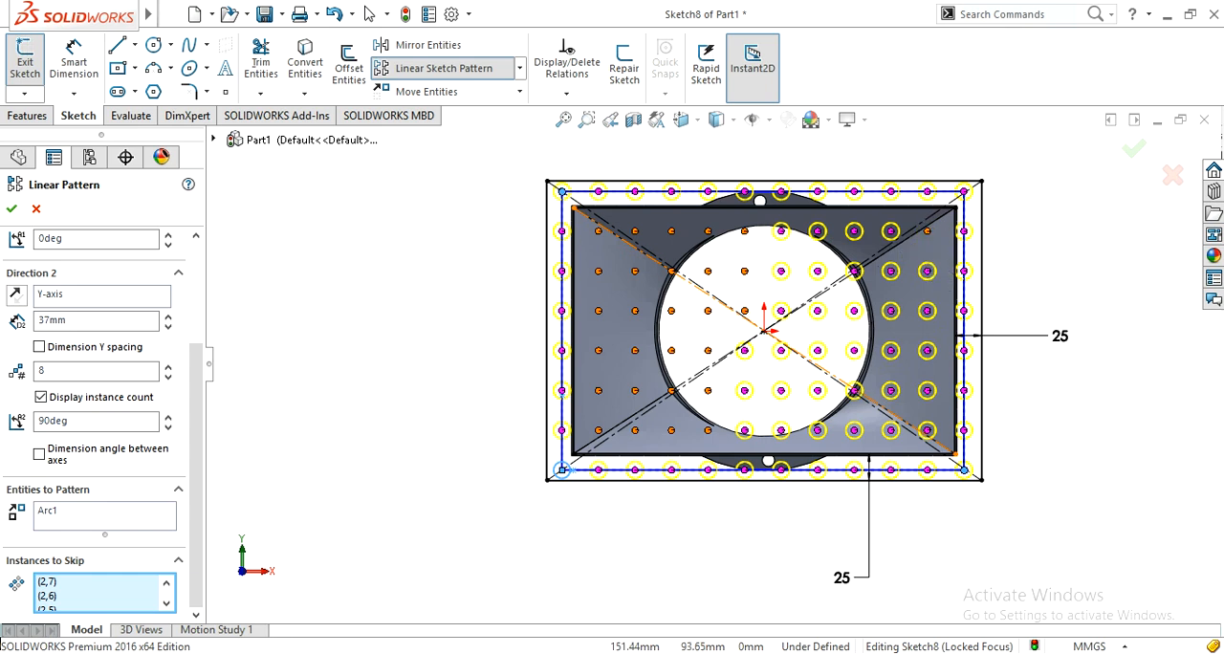
{"action": "left_click", "coordinate": [927, 272]}
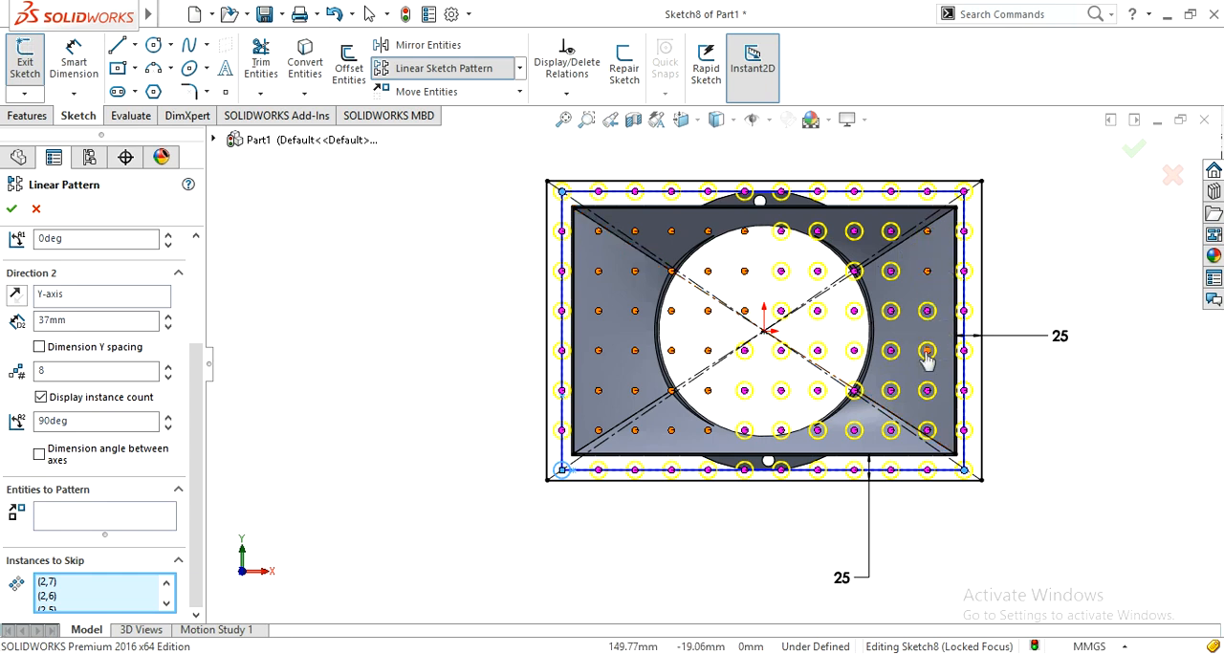
{"action": "left_click", "coordinate": [927, 350]}
{"action": "left_click", "coordinate": [927, 311]}
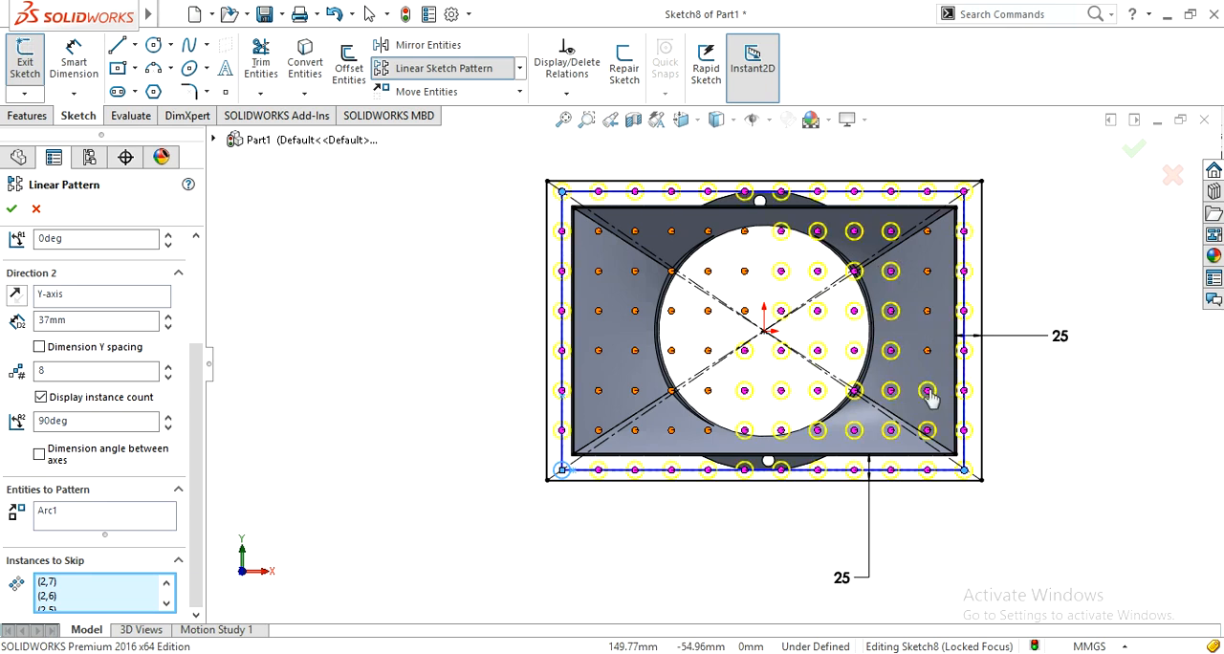
{"action": "left_click", "coordinate": [927, 390]}
{"action": "left_click", "coordinate": [926, 431]}
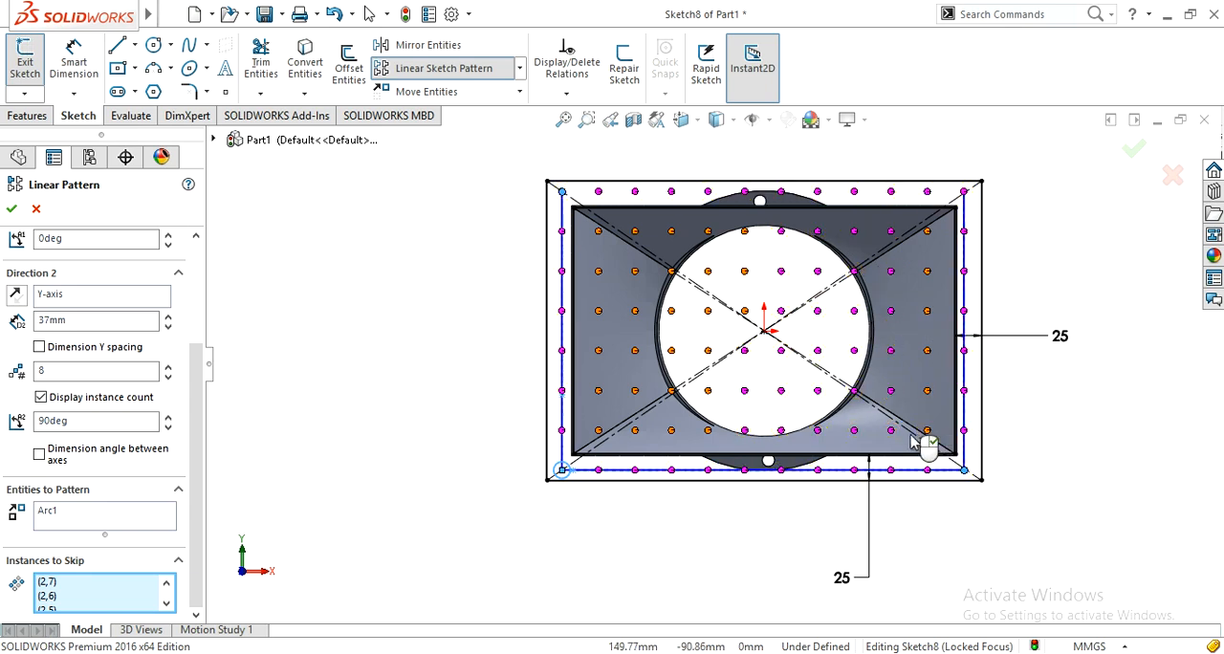
Step: Skip the interior pattern instances in column 10, rows 2 to 7
{"action": "left_click", "coordinate": [891, 431]}
{"action": "left_click", "coordinate": [890, 390]}
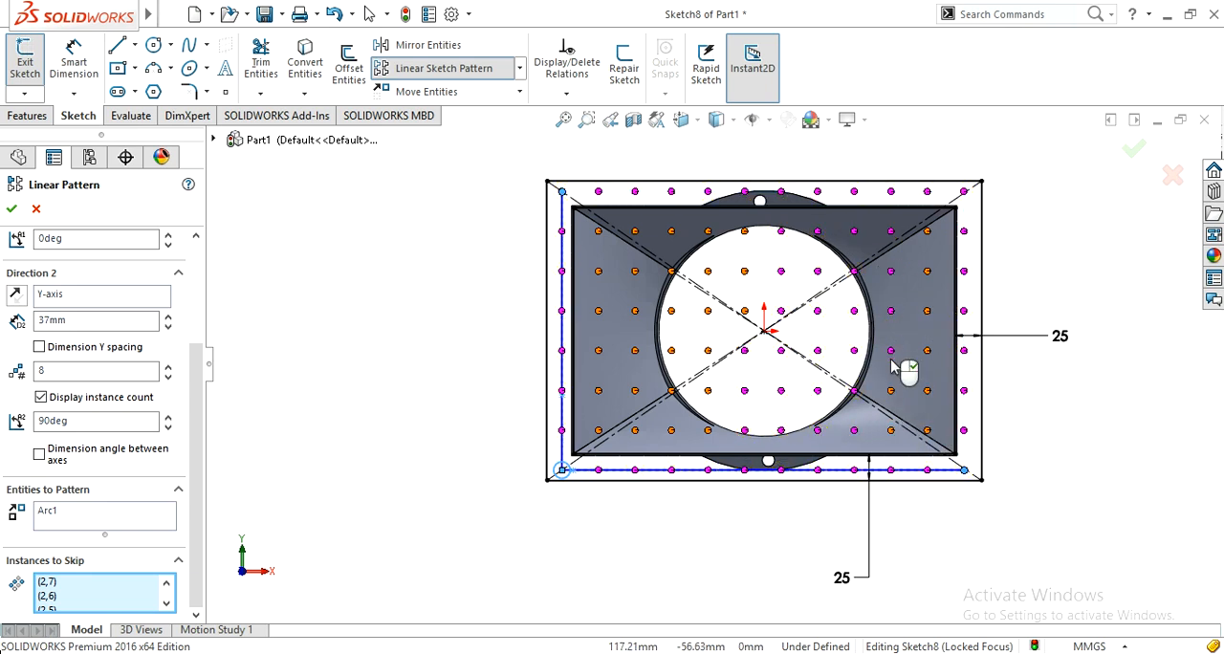
{"action": "left_click", "coordinate": [891, 350]}
{"action": "left_click", "coordinate": [890, 311]}
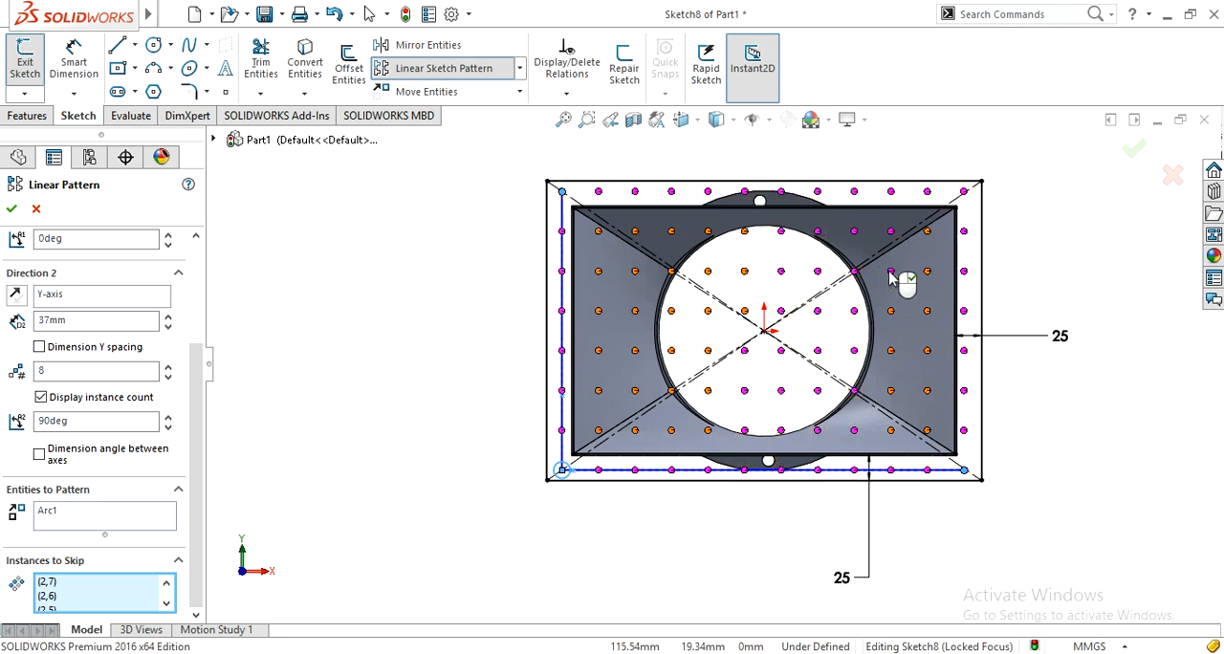
{"action": "left_click", "coordinate": [891, 271]}
{"action": "left_click", "coordinate": [891, 230]}
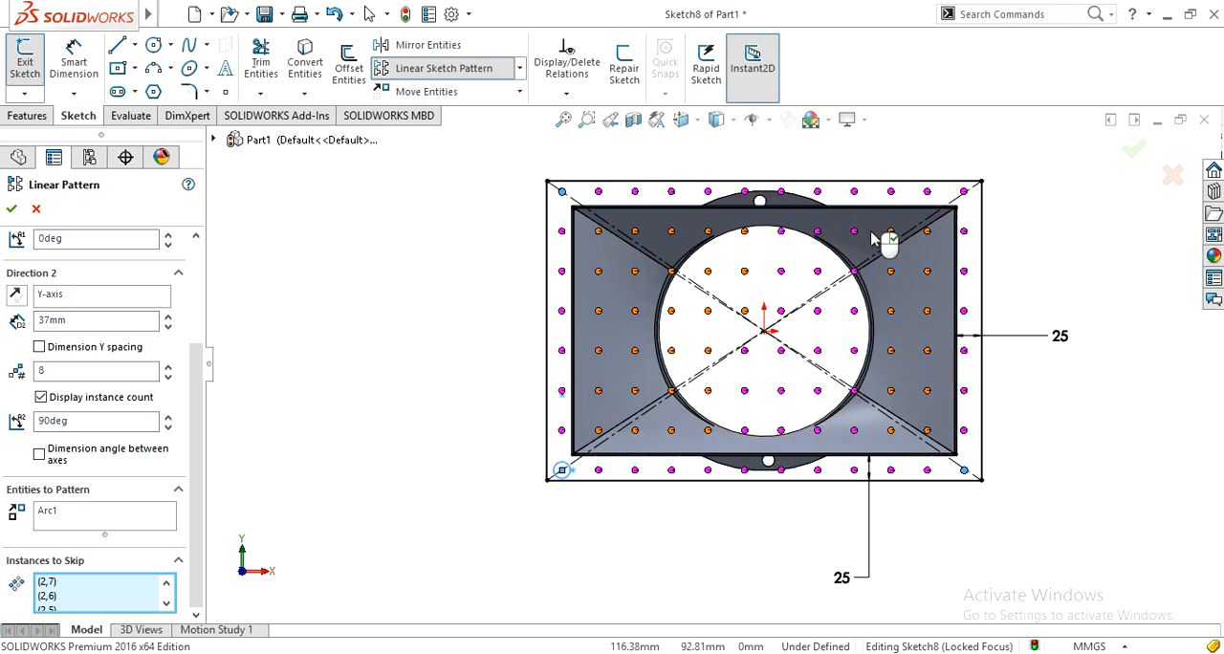
Step: Skip the interior pattern instances in column 9, rows 2 to 7
{"action": "left_click", "coordinate": [855, 235]}
{"action": "left_click", "coordinate": [855, 272]}
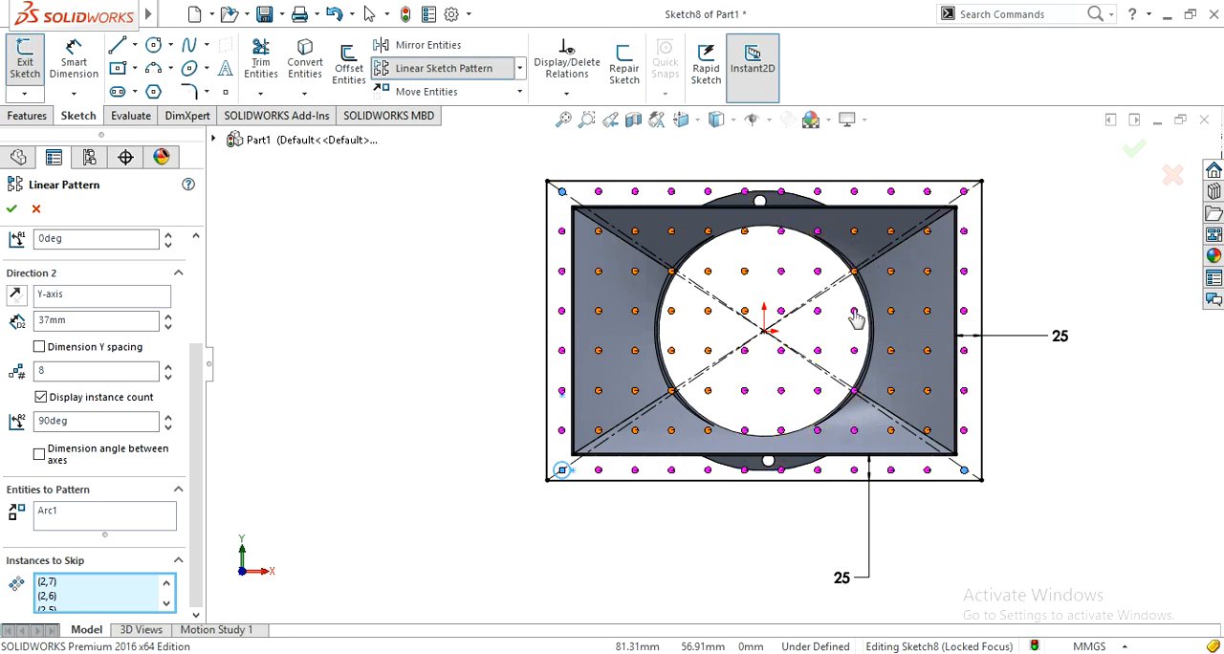
{"action": "left_click", "coordinate": [856, 313]}
{"action": "left_click", "coordinate": [855, 352]}
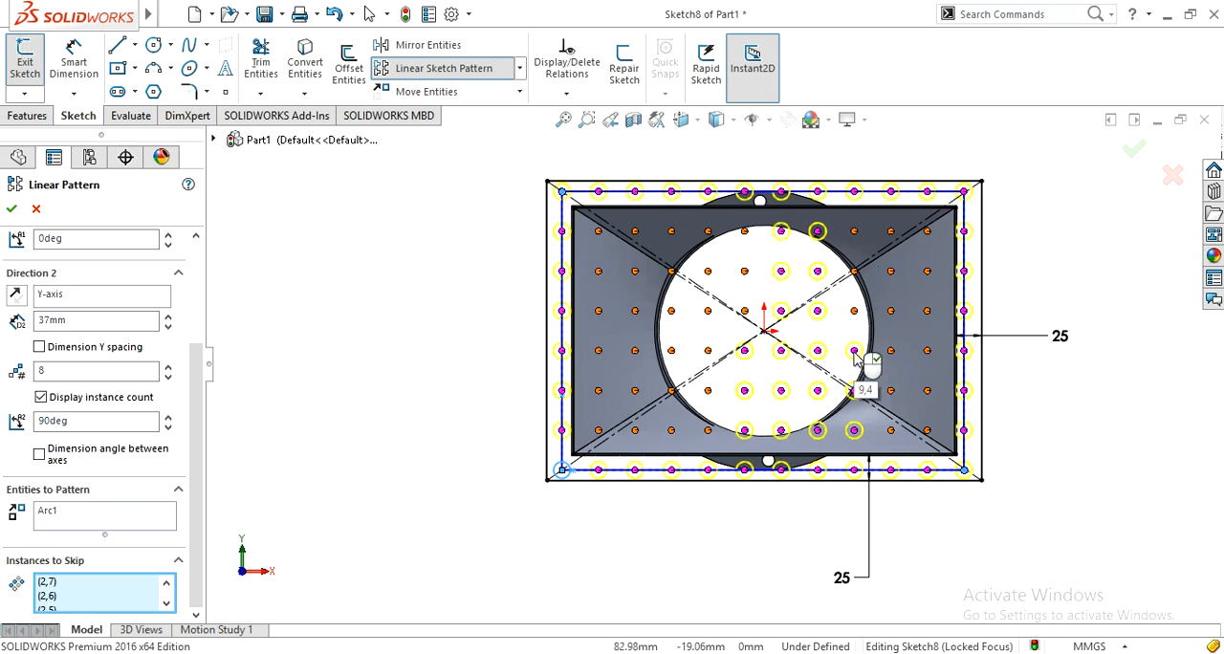
{"action": "left_click", "coordinate": [855, 391]}
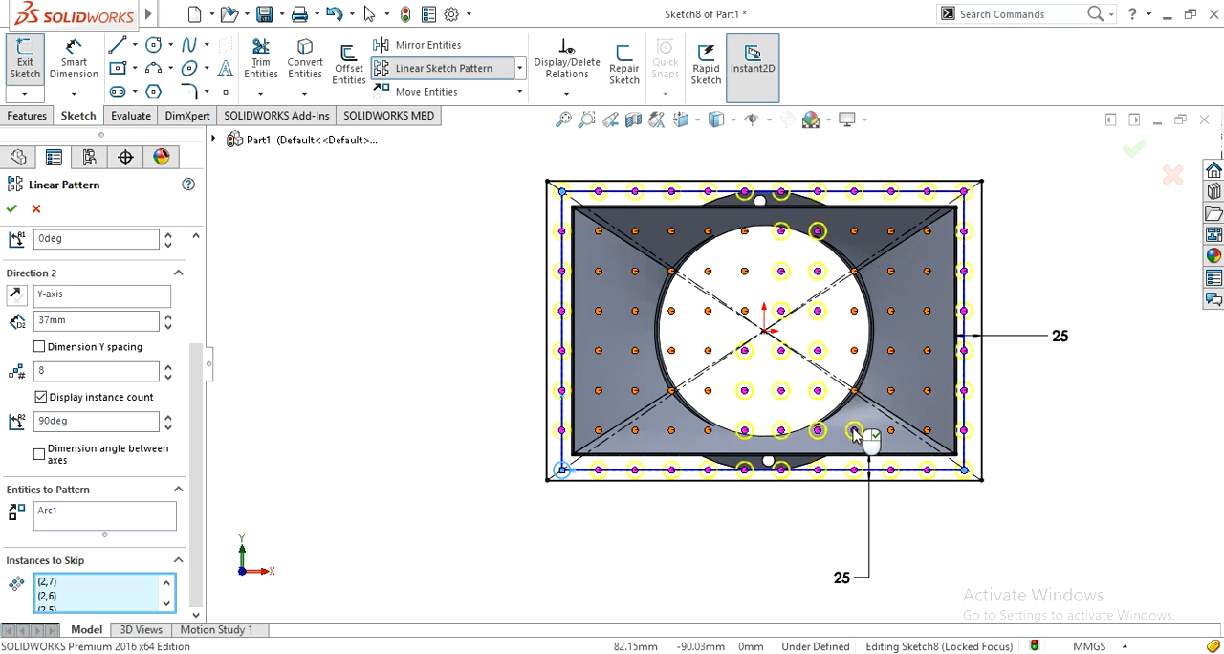
{"action": "left_click", "coordinate": [855, 432]}
Step: Skip the interior pattern instances in columns 6 to 8 of rows 2 and 3
{"action": "left_click", "coordinate": [819, 430]}
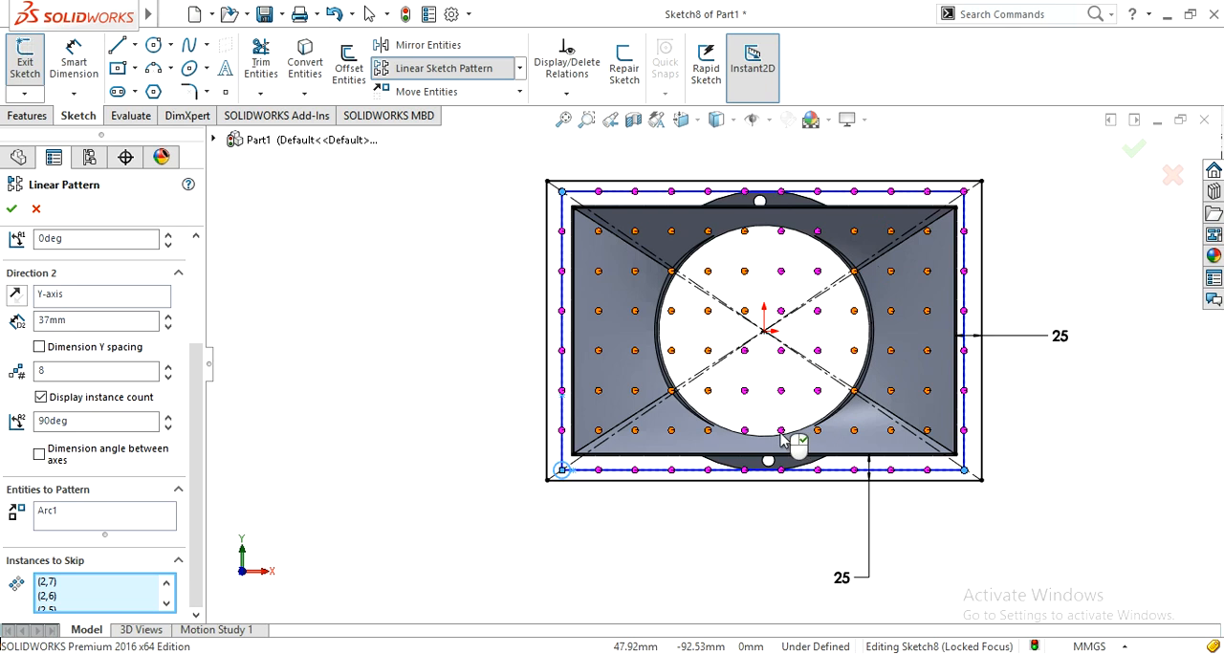
{"action": "left_click", "coordinate": [781, 432]}
{"action": "left_click", "coordinate": [745, 432]}
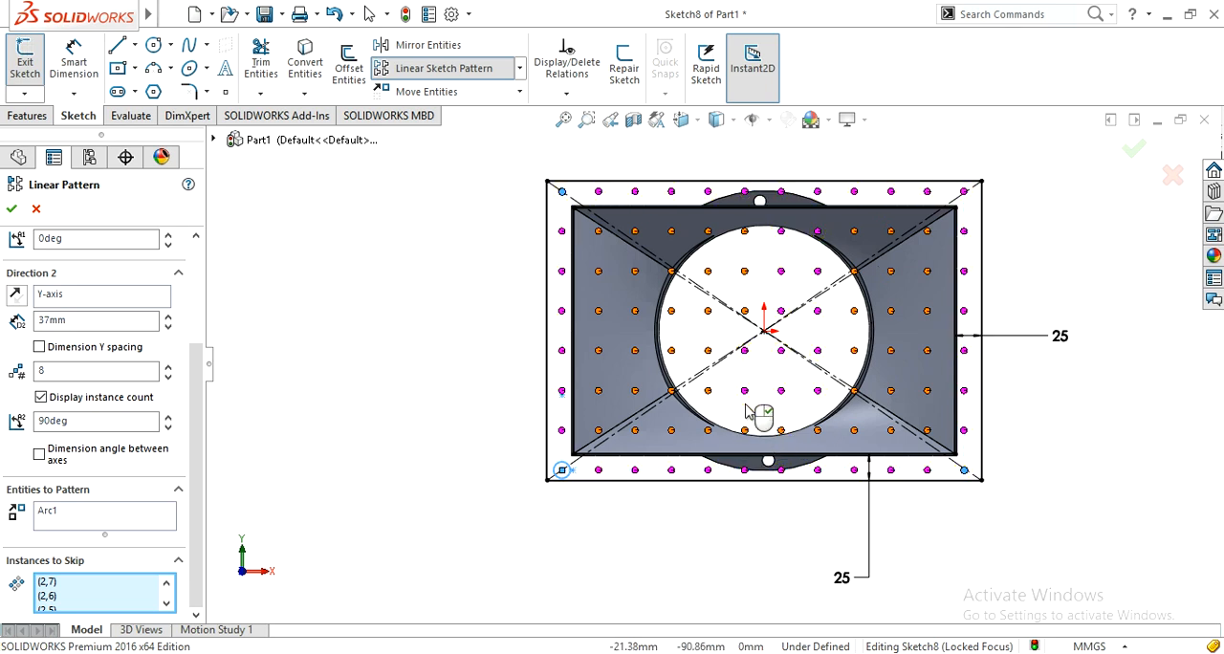
{"action": "left_click", "coordinate": [745, 391]}
{"action": "left_click", "coordinate": [781, 391]}
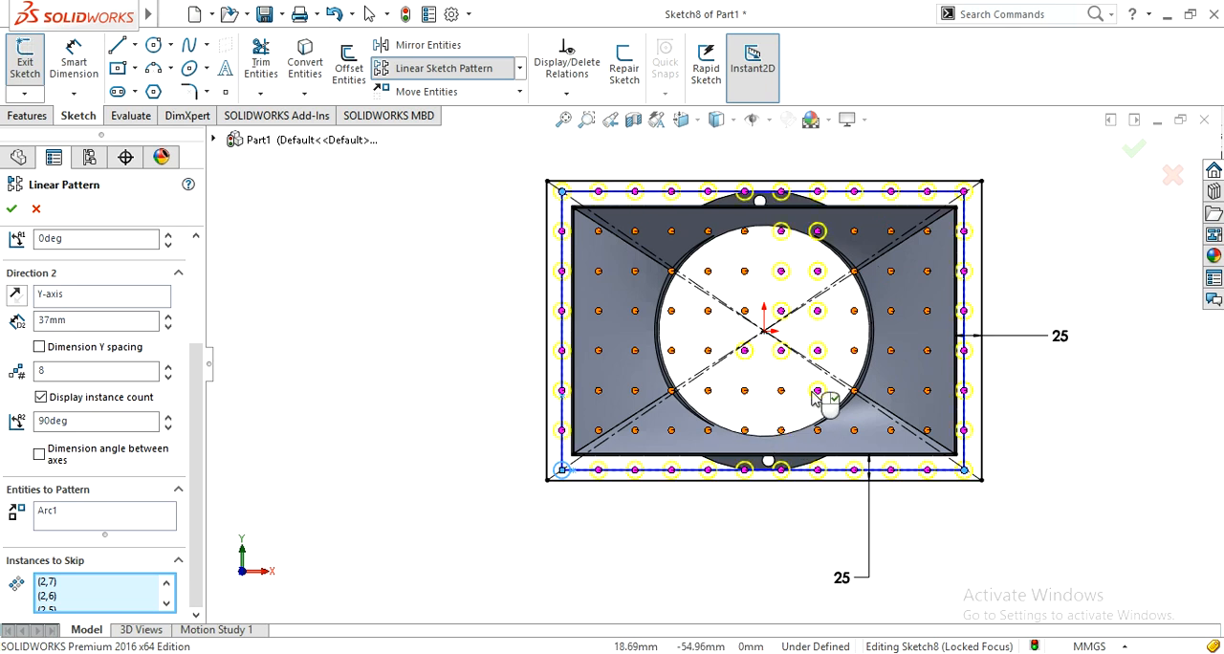
{"action": "left_click", "coordinate": [817, 391]}
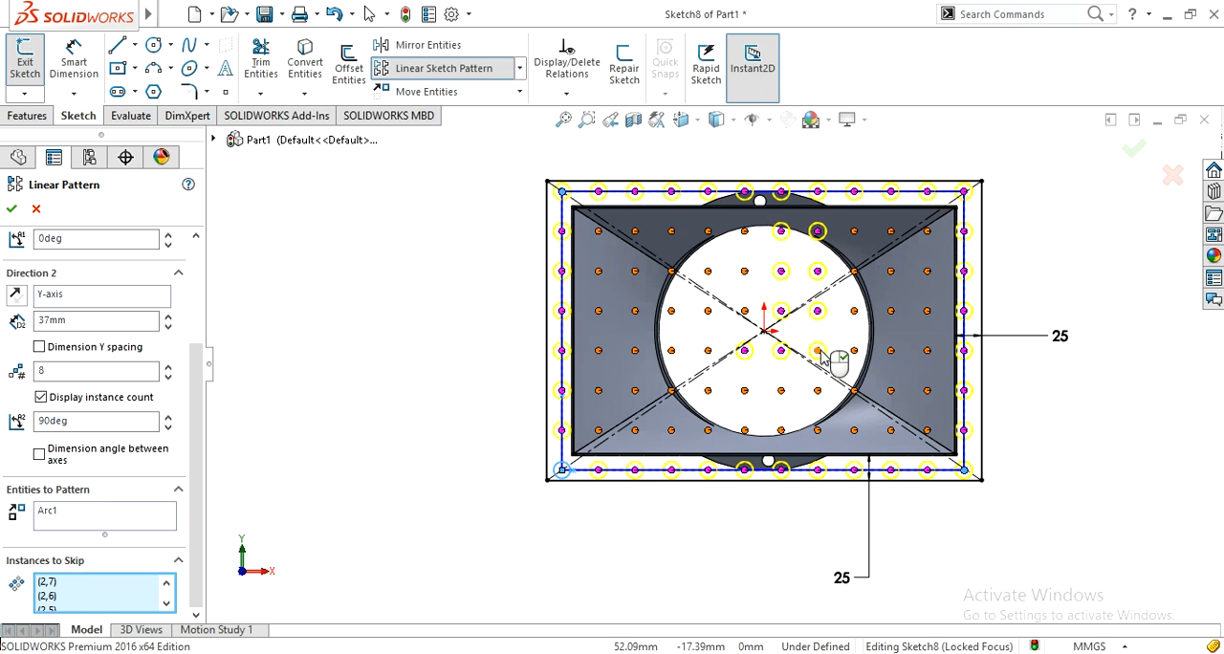
Step: Skip the pattern instances in columns 6 to 8 of row 4 and columns 7 and 8 of row 5
{"action": "left_click", "coordinate": [817, 351]}
{"action": "left_click", "coordinate": [781, 351]}
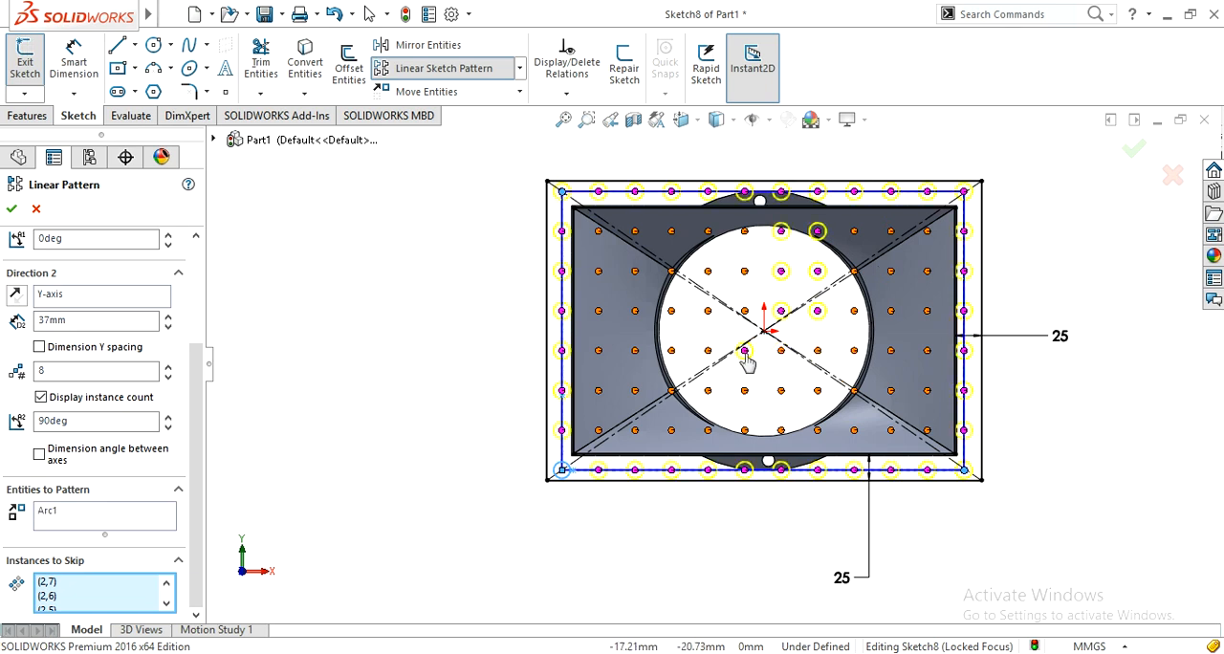
{"action": "left_click", "coordinate": [745, 351]}
{"action": "left_click", "coordinate": [782, 313]}
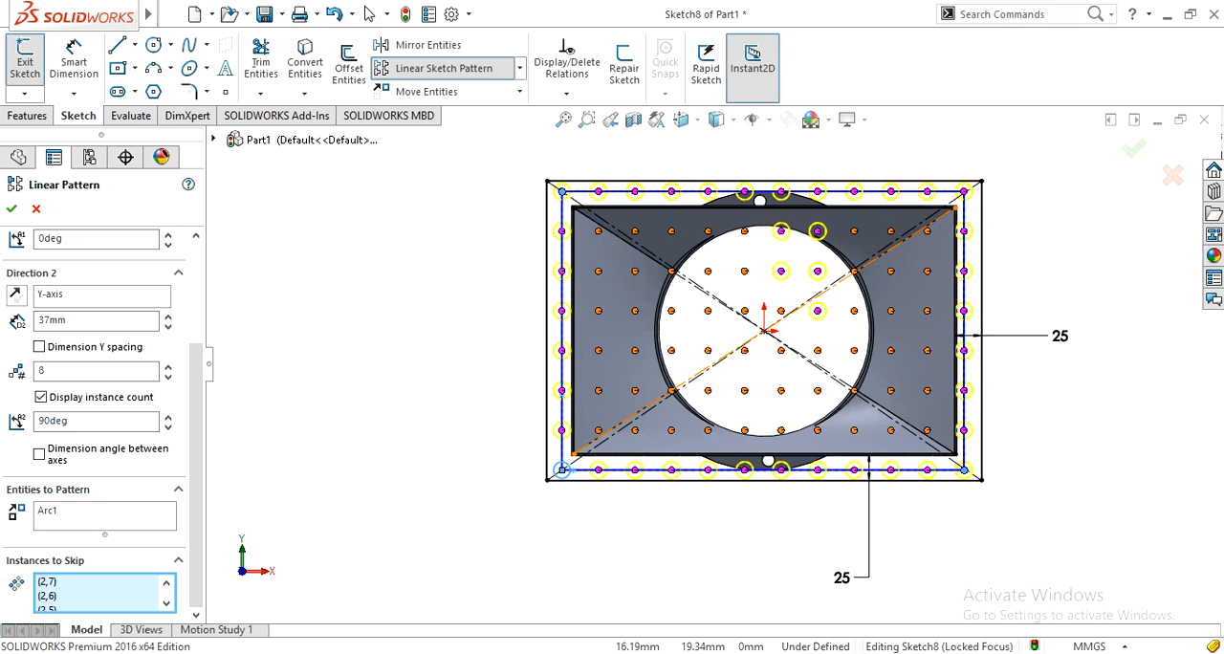
{"action": "left_click", "coordinate": [819, 310]}
{"action": "left_click", "coordinate": [782, 311]}
{"action": "left_click", "coordinate": [784, 312]}
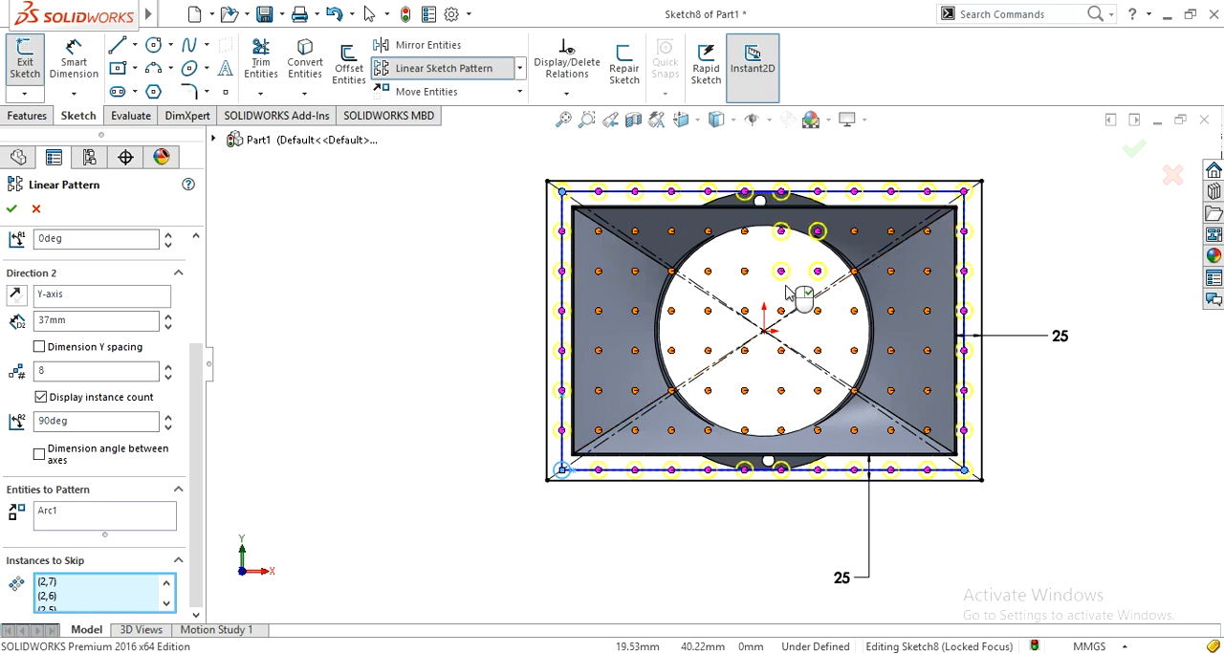
Step: Skip the instances in columns 7 and 8 of rows 6 and 7, and complete the linear sketch pattern of border holes
{"action": "left_click", "coordinate": [784, 273]}
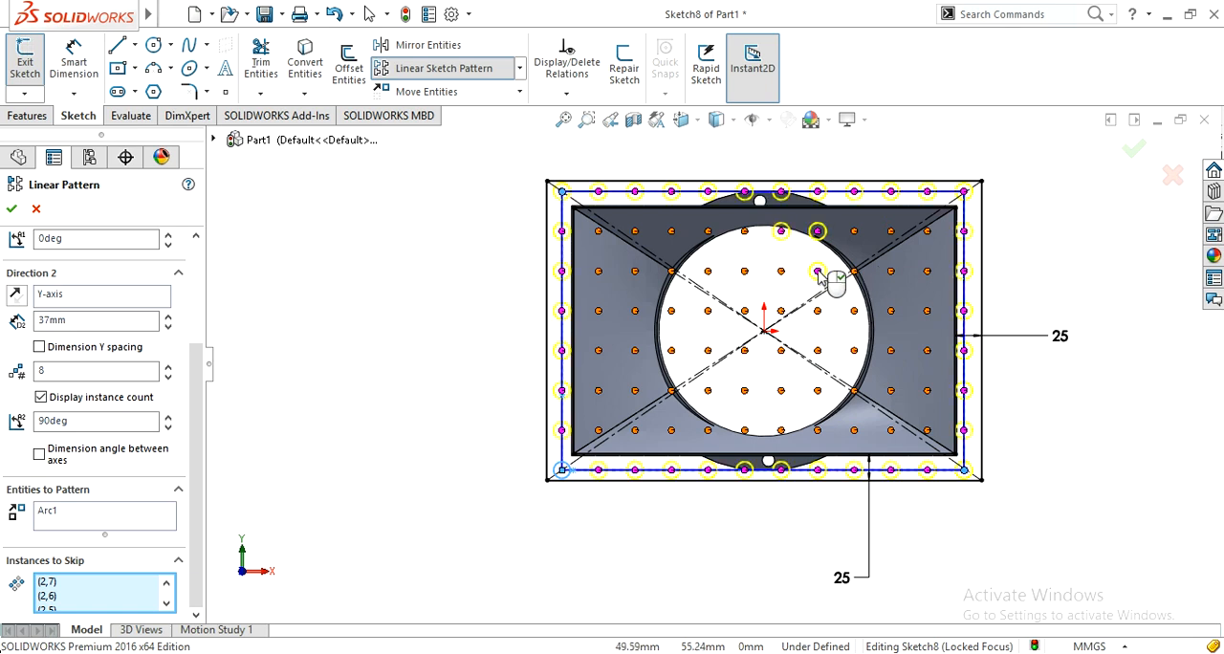
{"action": "left_click", "coordinate": [819, 233]}
{"action": "left_click", "coordinate": [820, 234]}
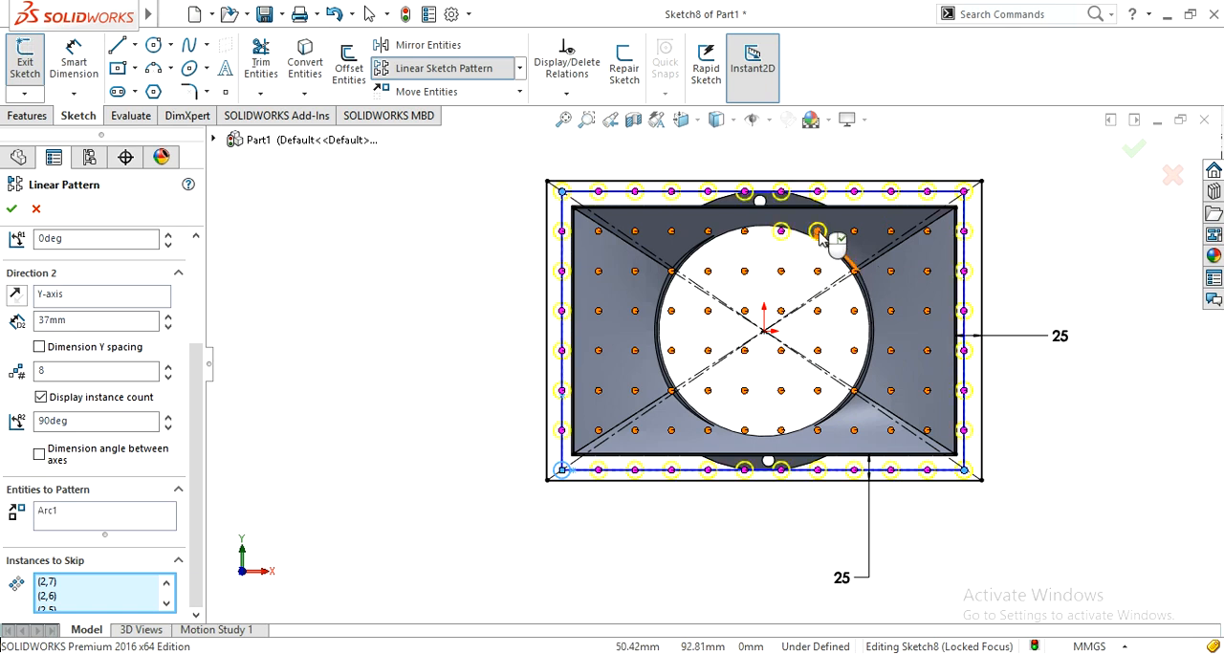
{"action": "left_click", "coordinate": [783, 232]}
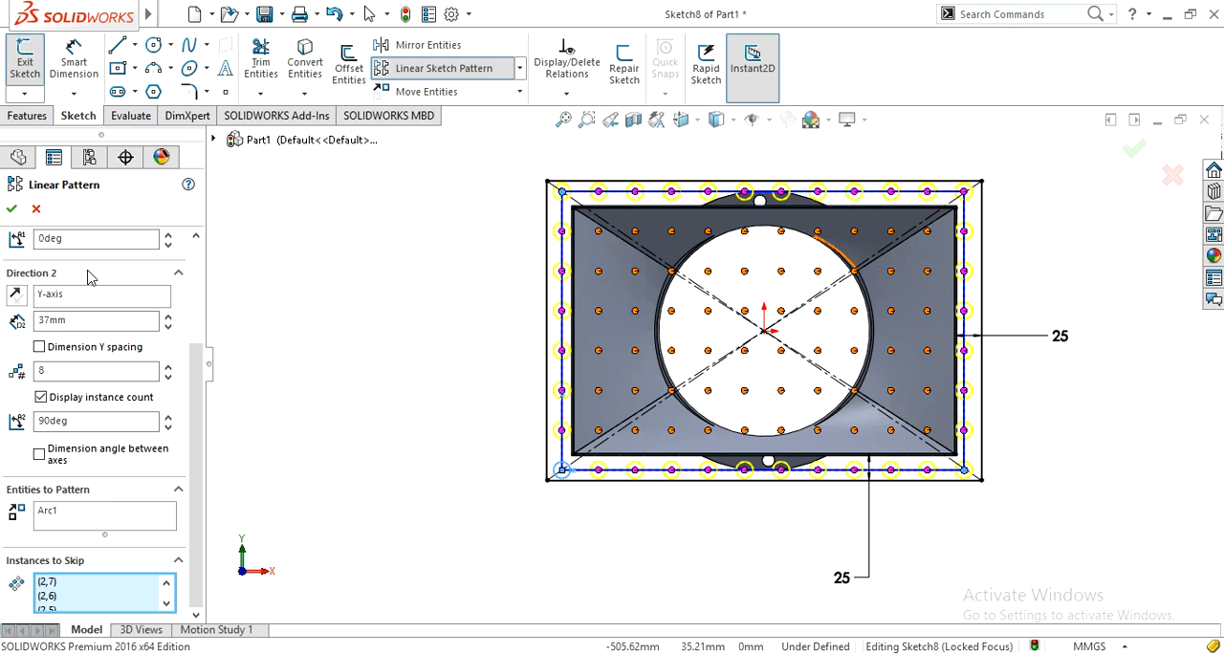
{"action": "left_click", "coordinate": [12, 209]}
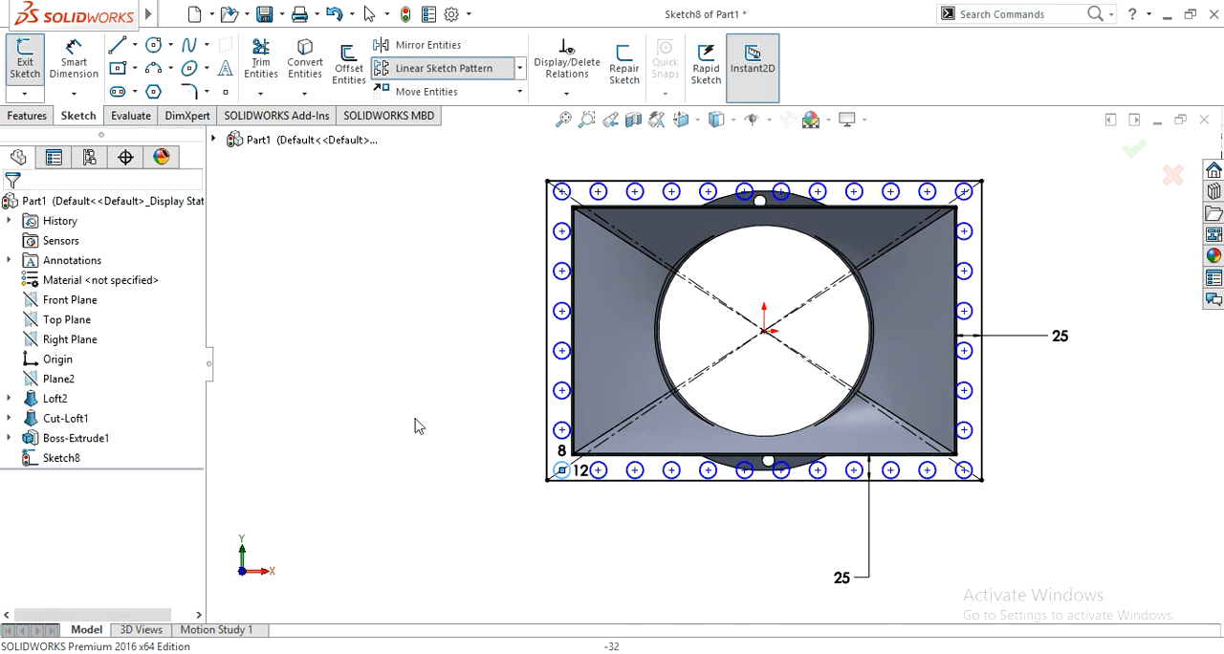
Step: Extrude the rectangular flange sketch with its bolt holes as a 10 mm blind boss toward the loft, merging the result
{"action": "scroll", "coordinate": [407, 402], "scroll_direction": "up", "scroll_amount": 2}
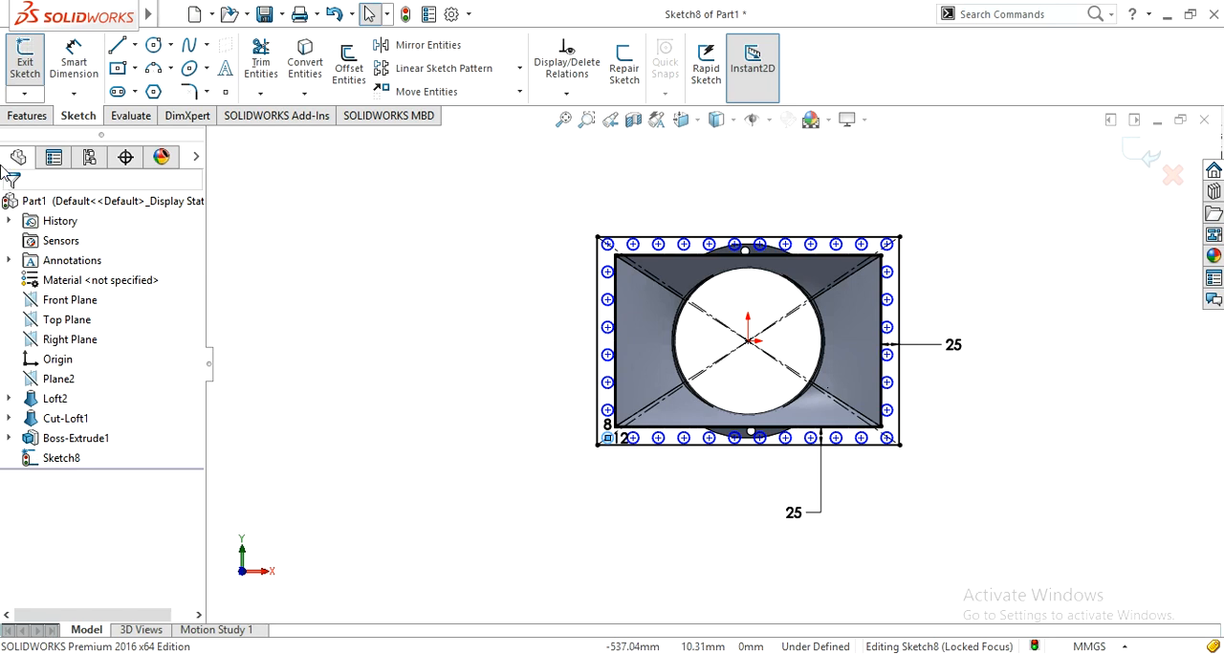
{"action": "left_click", "coordinate": [27, 116]}
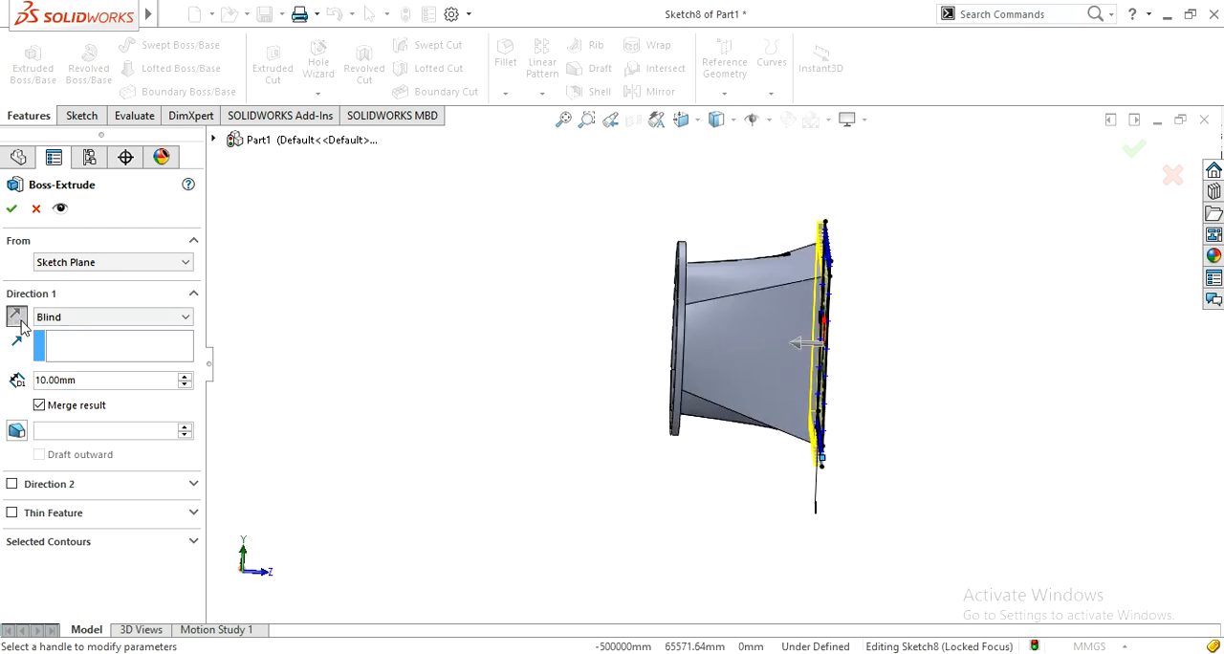
{"action": "left_click", "coordinate": [11, 208]}
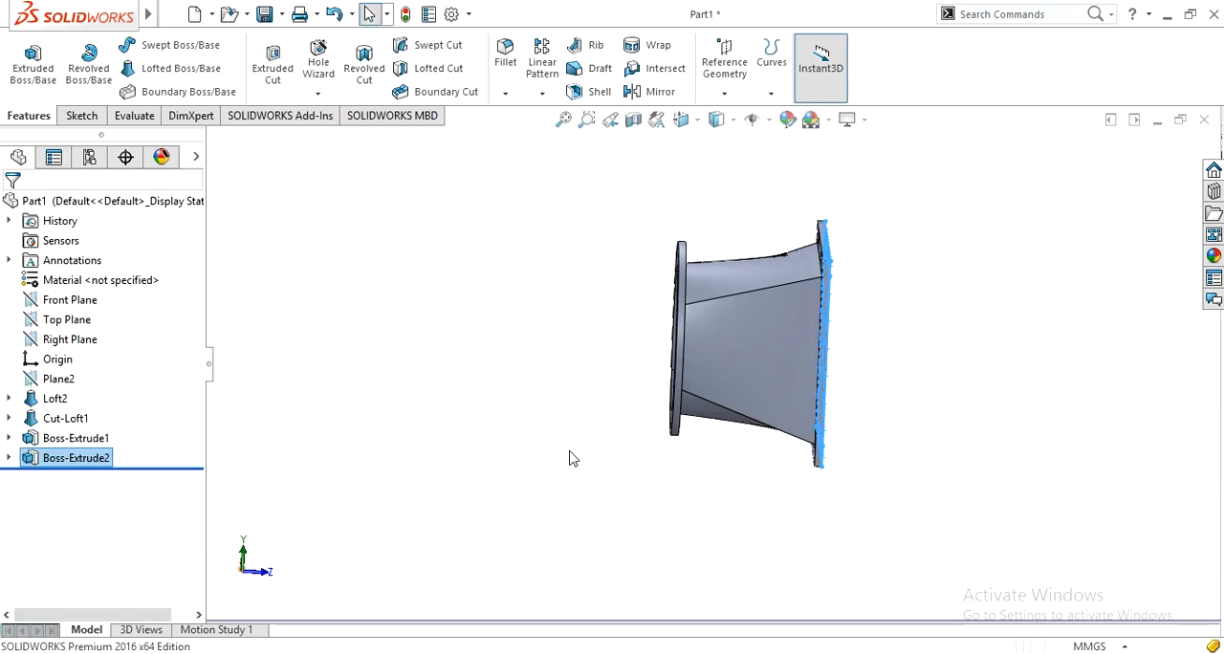
Step: Examine the finished loft with its circular and rectangular flanges and bolt holes from several sides
{"action": "middle_click_drag", "start_coordinate": [584, 451], "coordinate": [613, 522]}
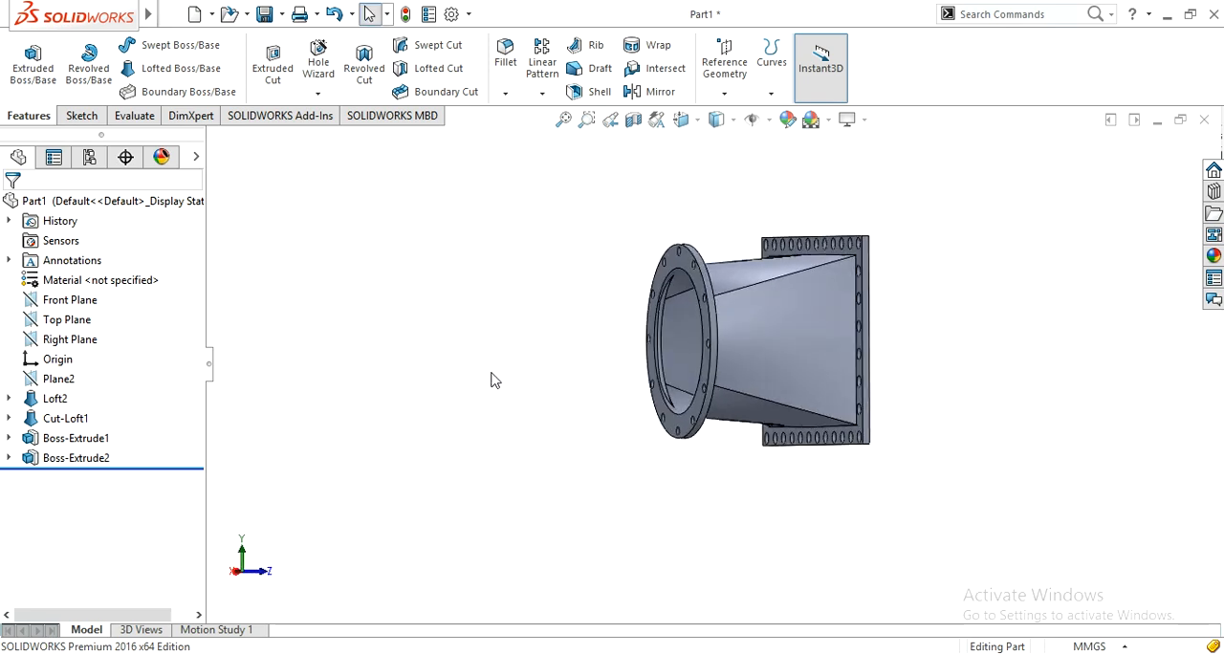
{"action": "middle_click_drag", "start_coordinate": [499, 372], "coordinate": [705, 469]}
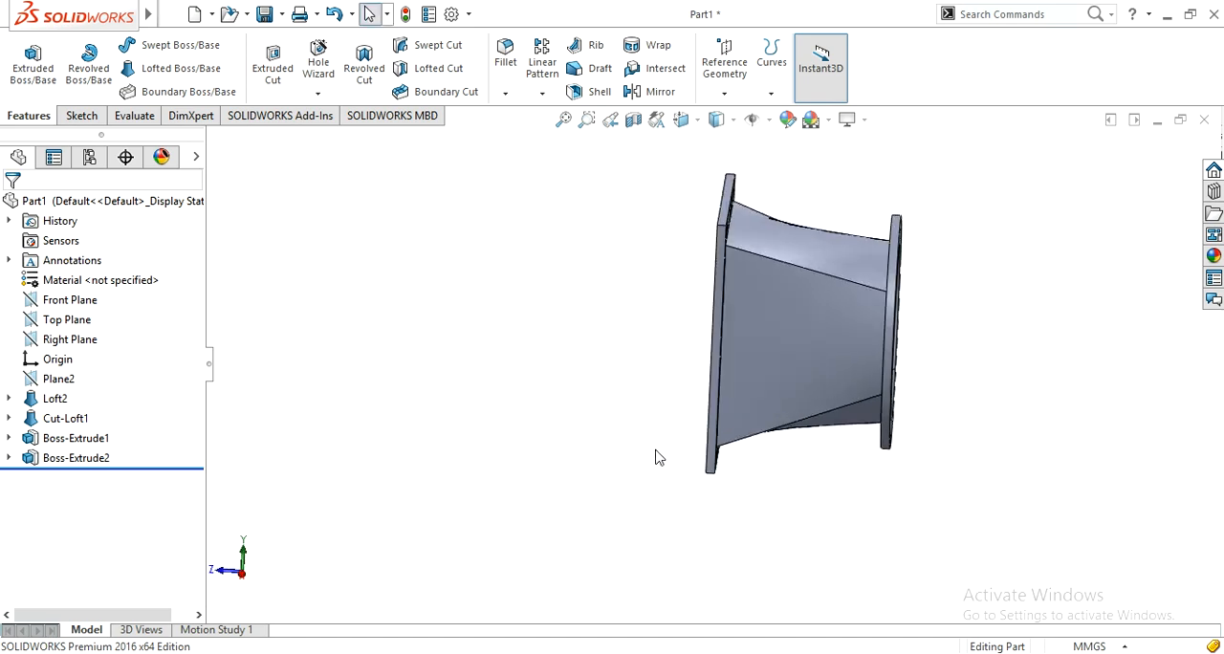
{"action": "middle_click_drag", "start_coordinate": [654, 464], "coordinate": [609, 437]}
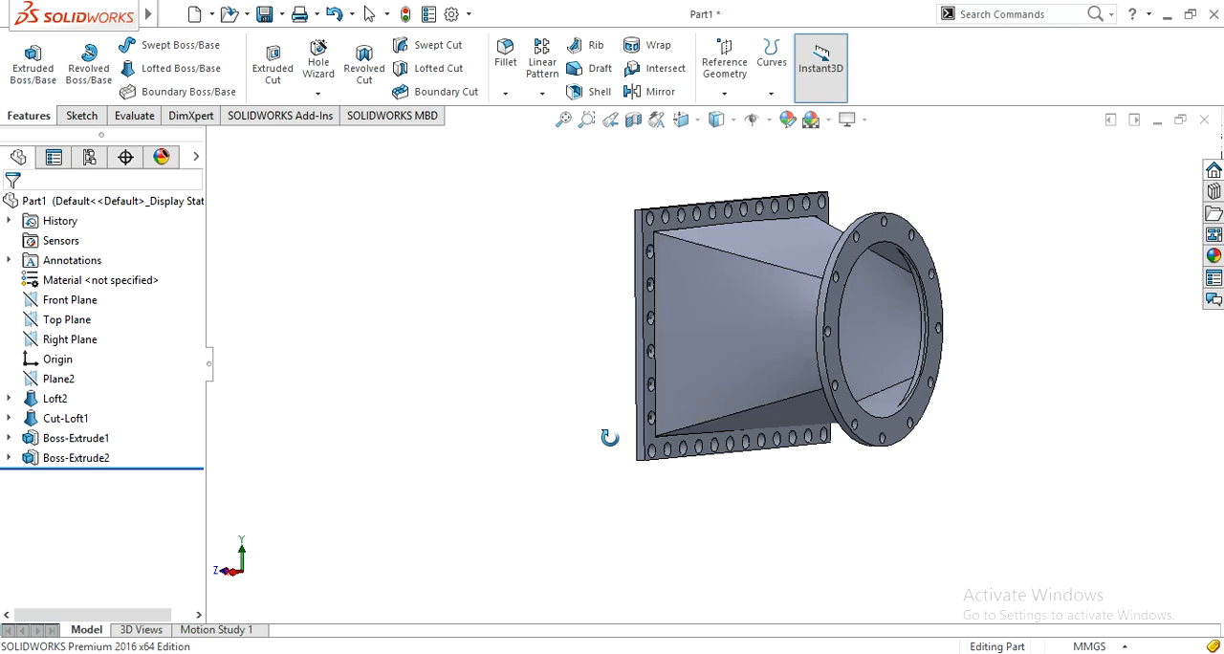
{"action": "middle_click_drag", "start_coordinate": [609, 437], "coordinate": [627, 487]}
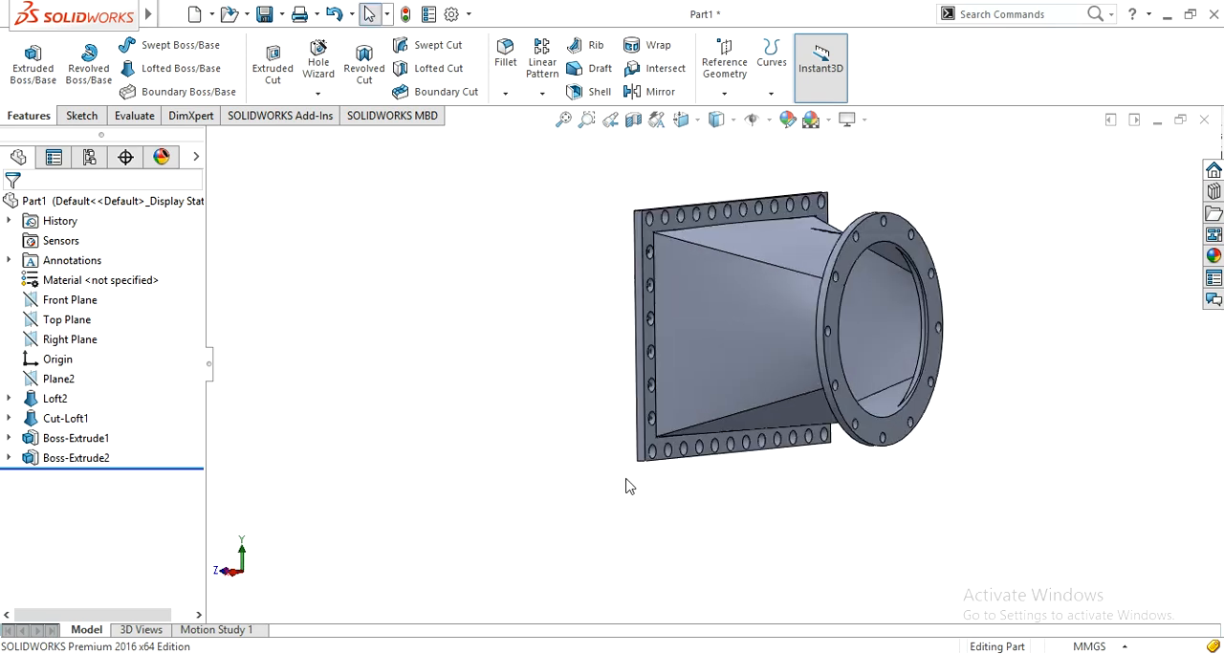
{"action": "scroll", "coordinate": [915, 473], "scroll_direction": "down", "scroll_amount": 2}
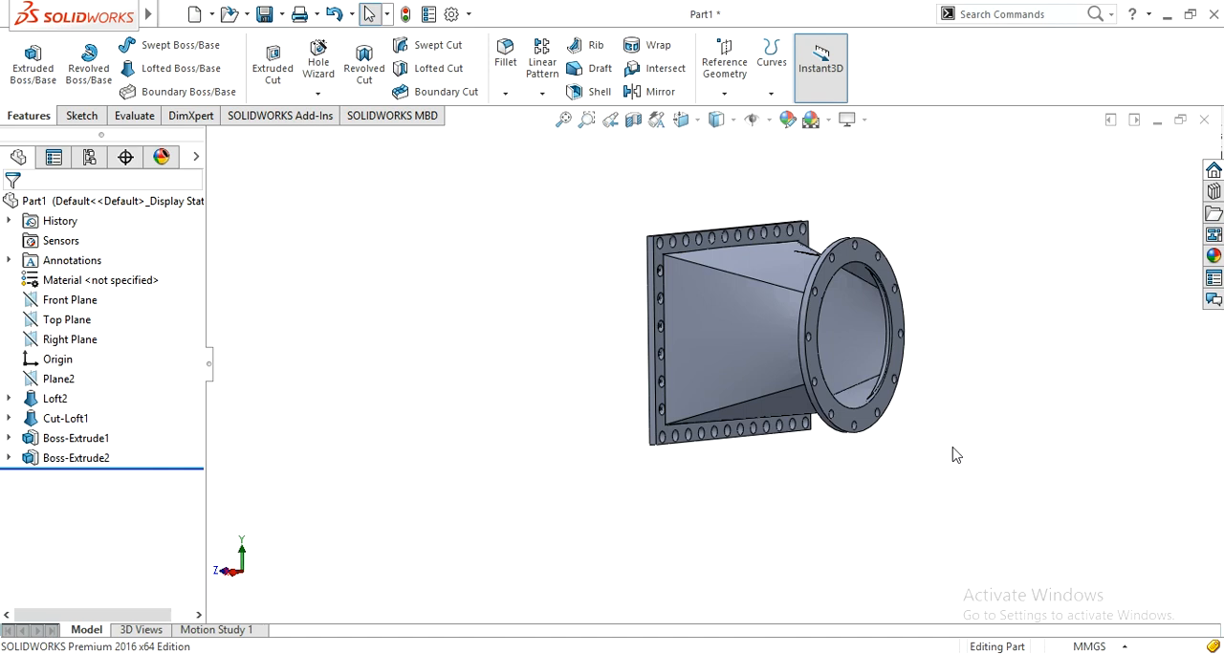
{"action": "scroll", "coordinate": [964, 344], "scroll_direction": "down", "scroll_amount": 1}
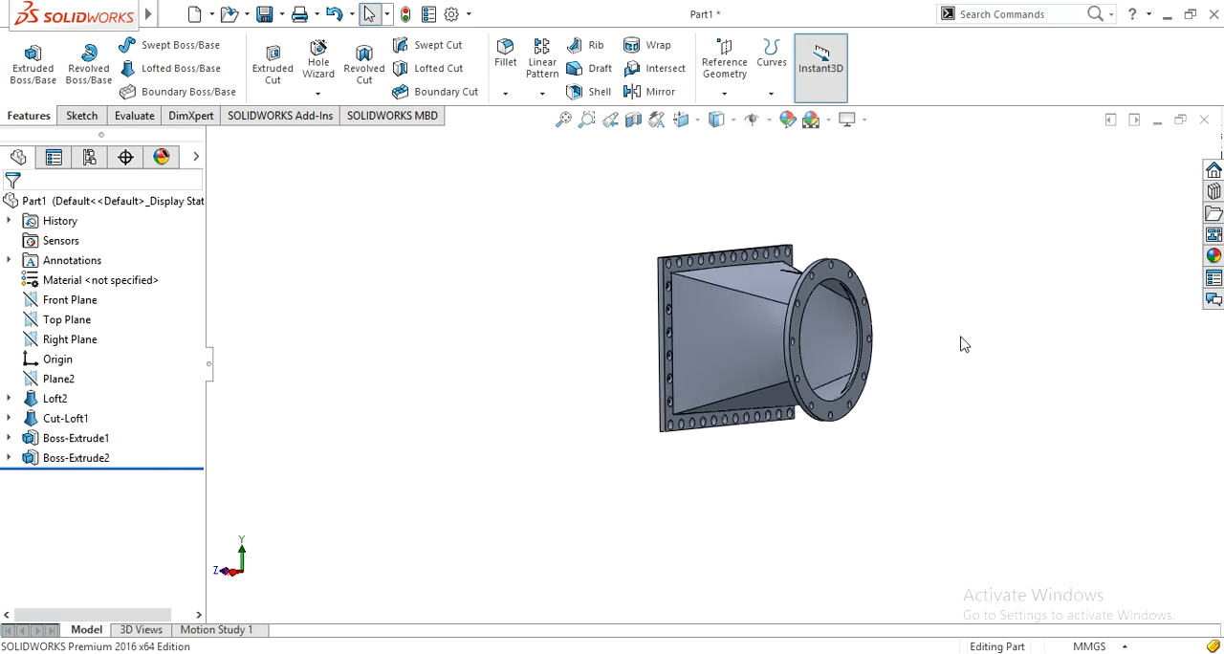
{"action": "middle_click_drag", "start_coordinate": [936, 301], "coordinate": [952, 339]}
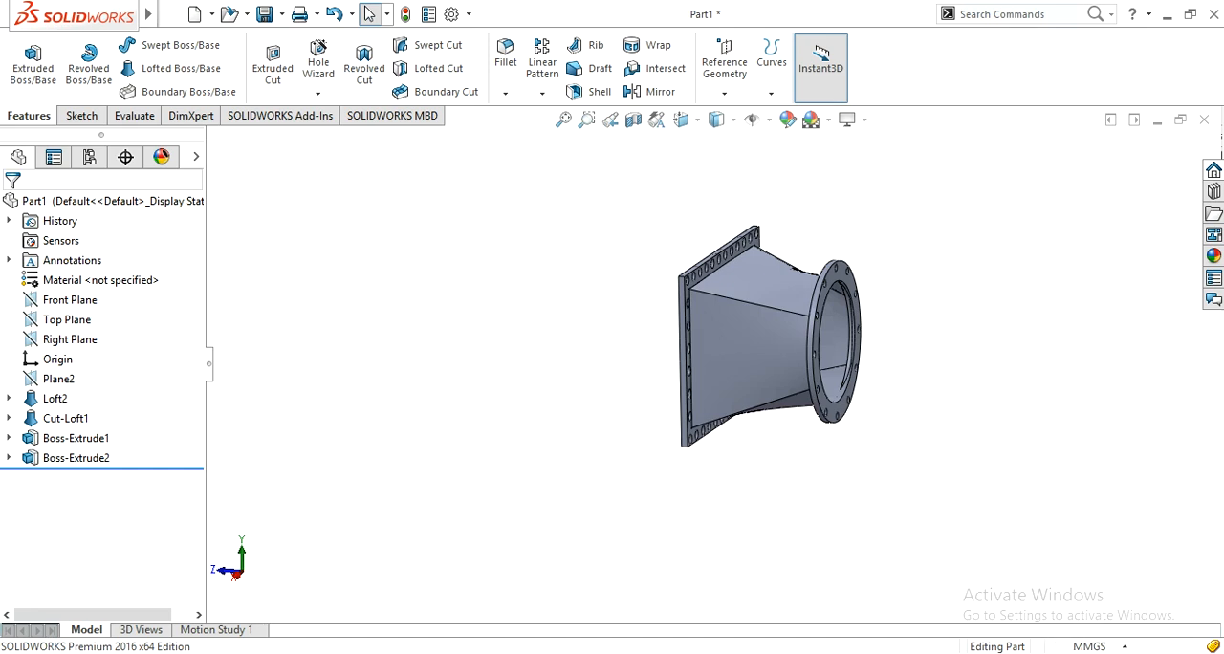
{"action": "right_click", "coordinate": [1081, 634]}
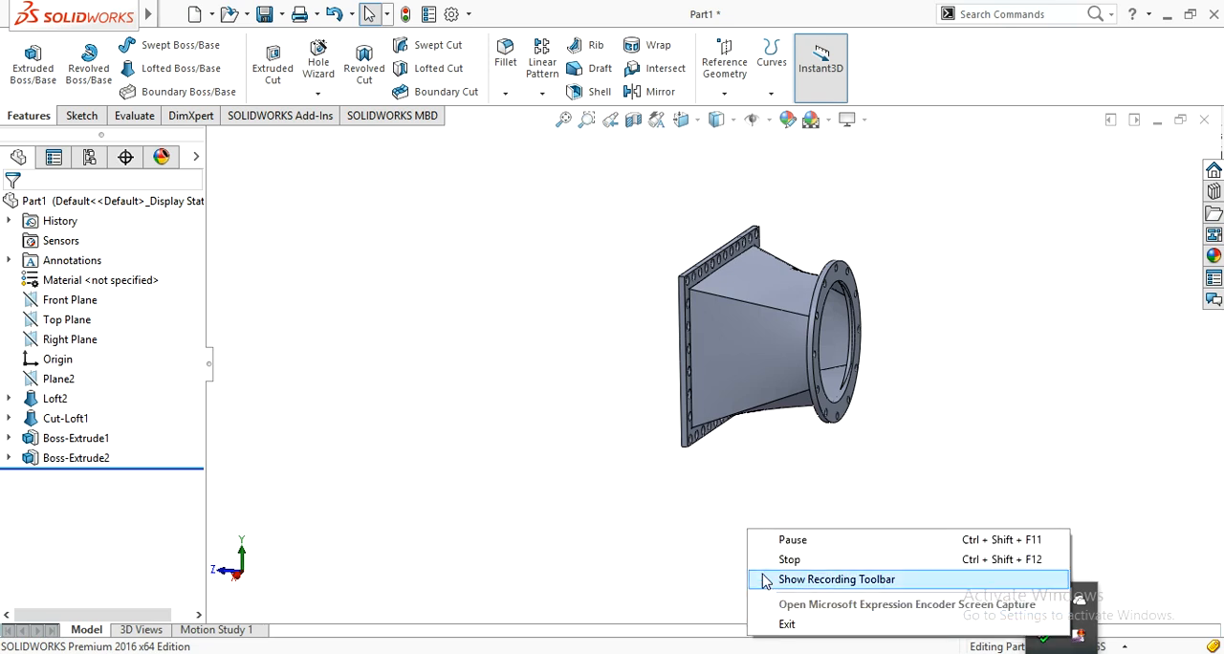